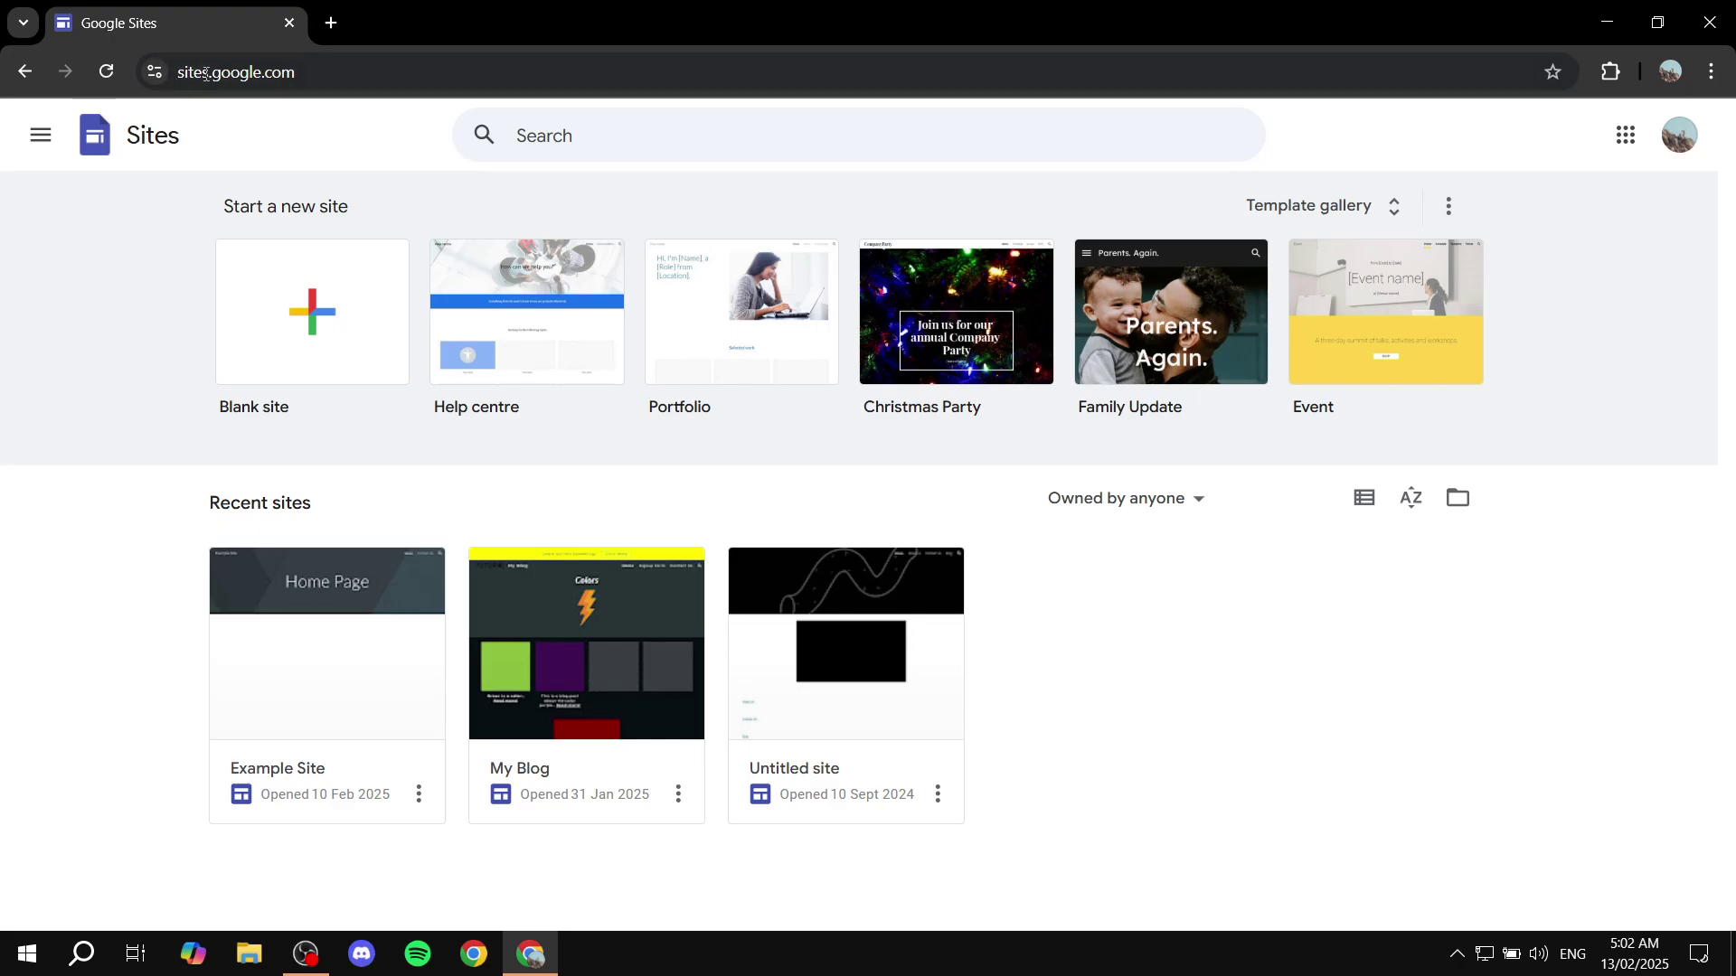
# Open wix.com in a new browser tab and dismiss the partner promotion on the Wix Studio dashboard
pyautogui.click(331, 23)
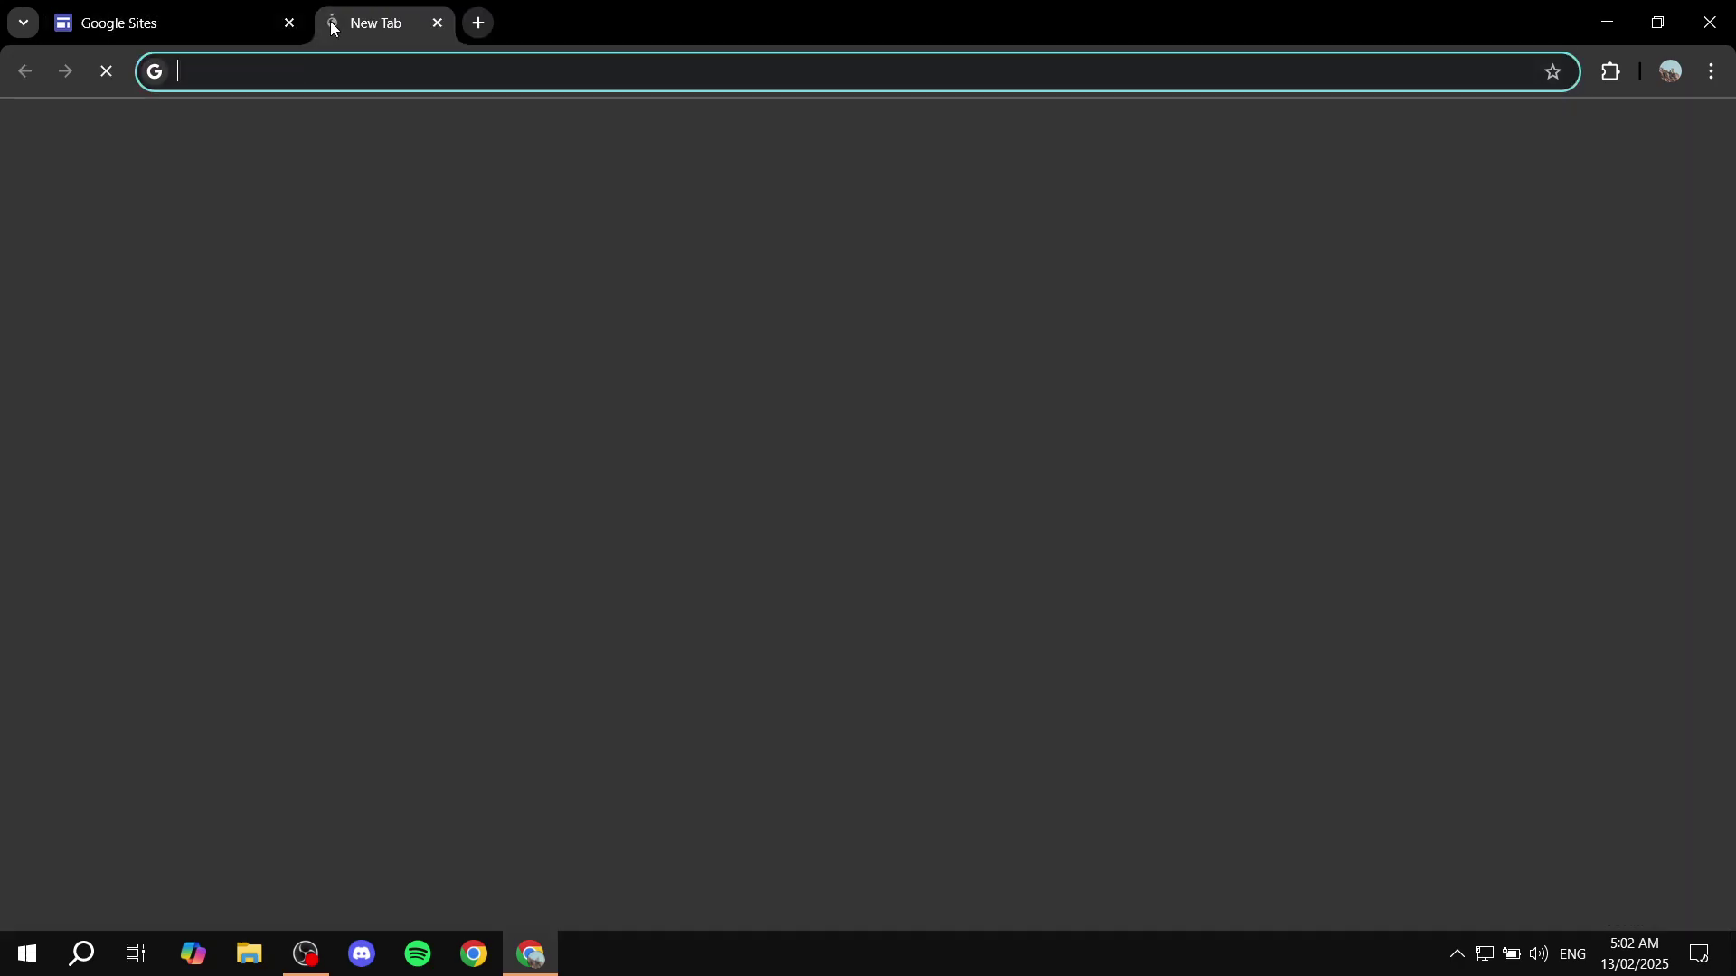
pyautogui.write('wix.com')
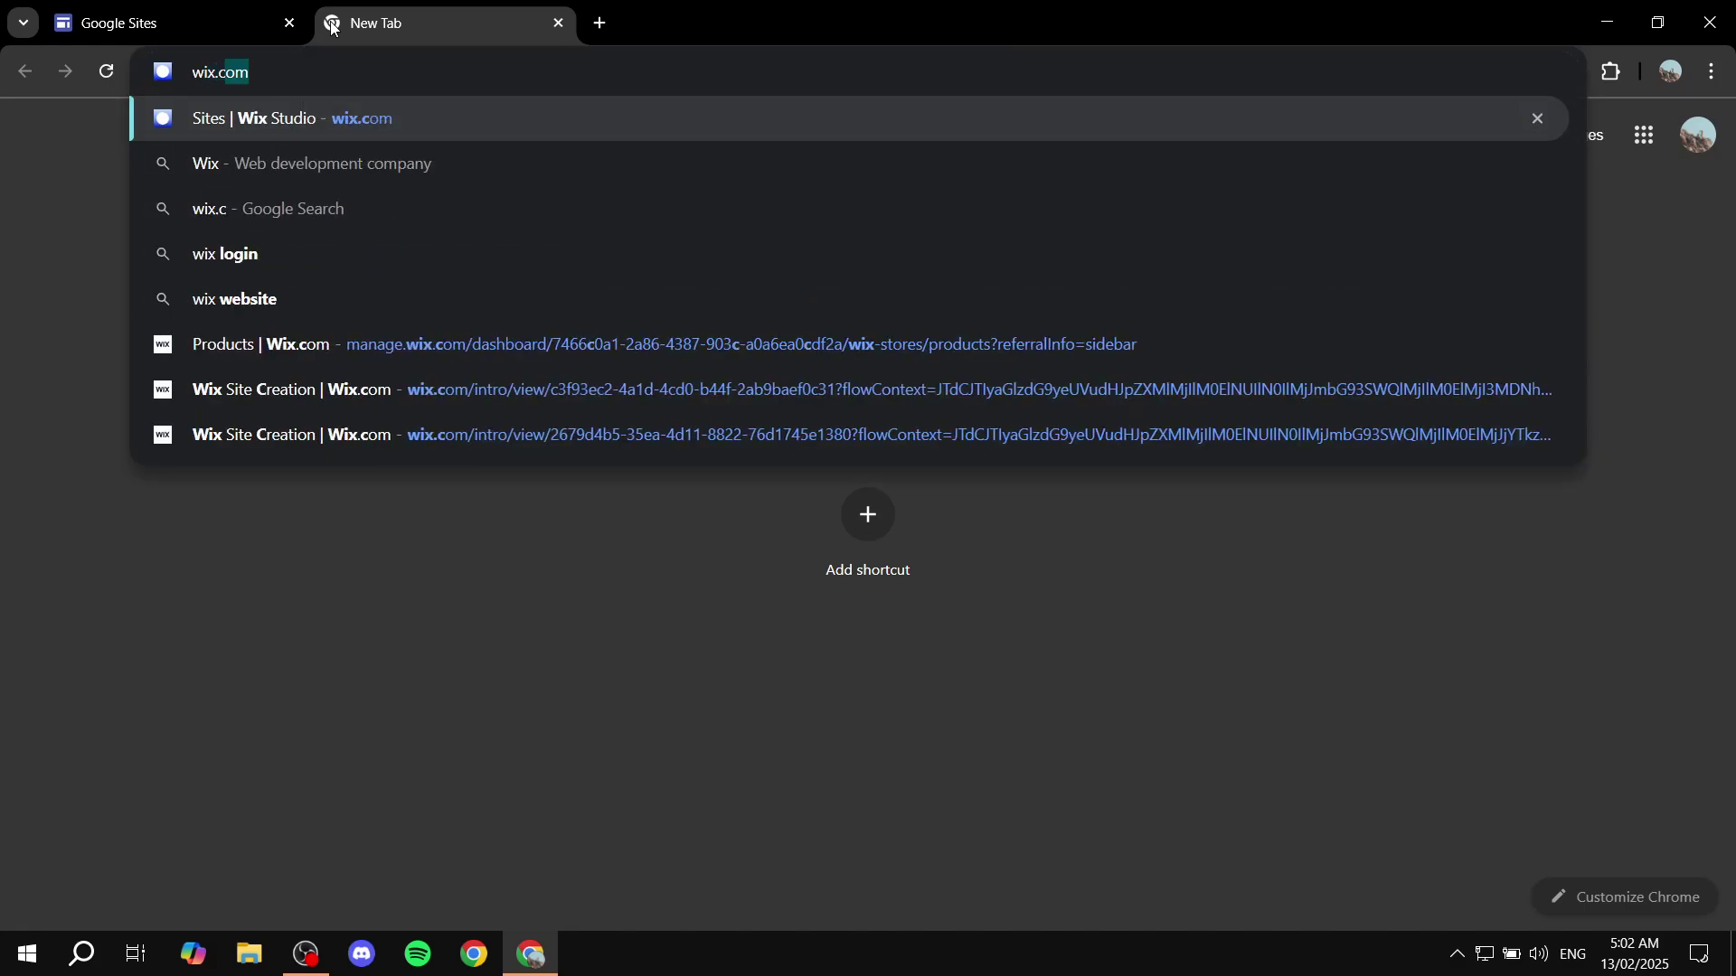
pyautogui.press('Return')
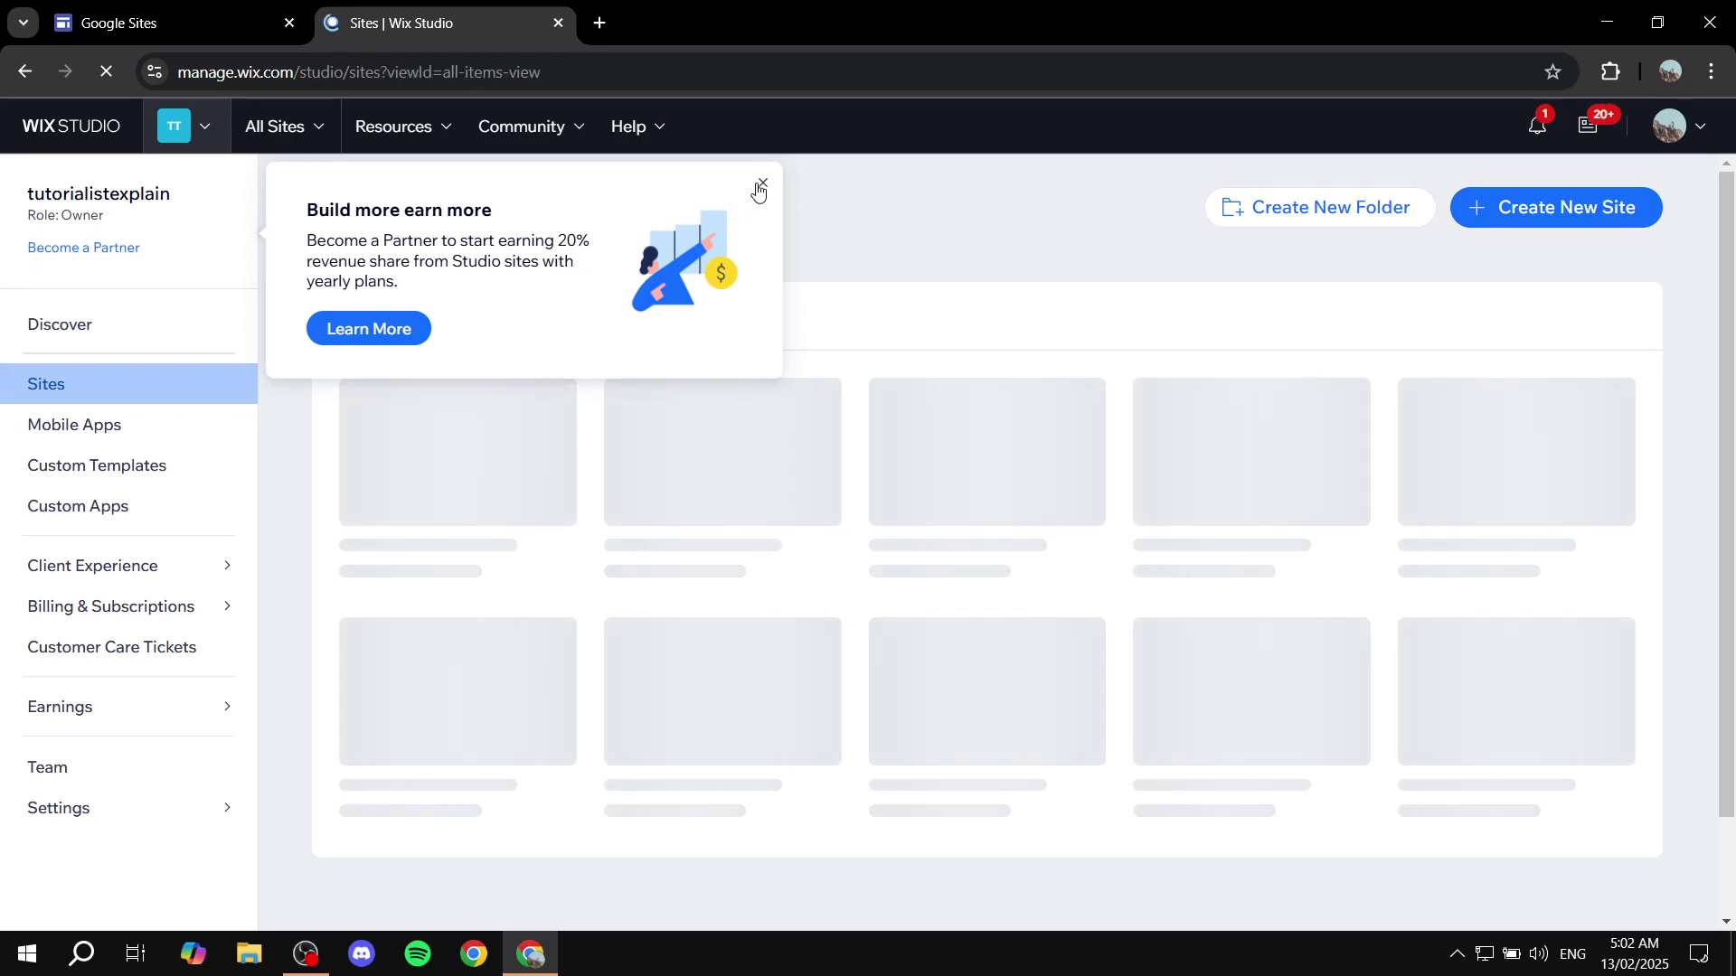
pyautogui.click(760, 184)
pyautogui.moveTo(1040, 705)
# Open systeme.io in another new browser tab and dismiss its lifetime access offer
pyautogui.click(226, 11)
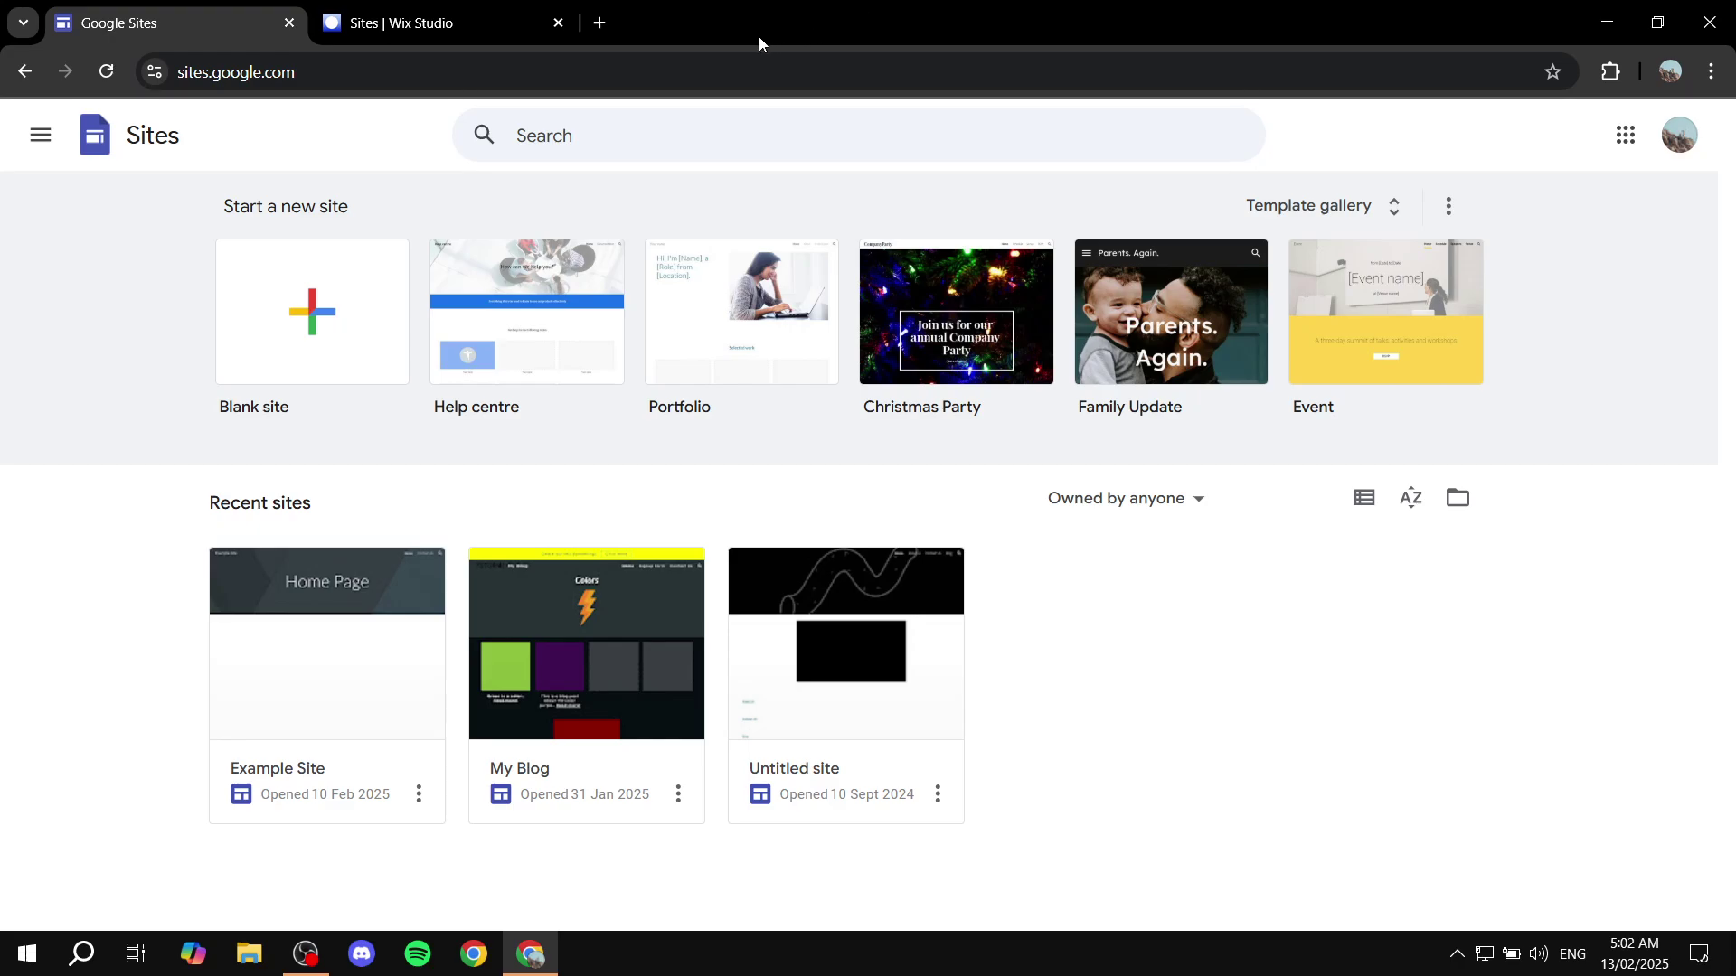
pyautogui.click(599, 22)
pyautogui.write('systeme.io')
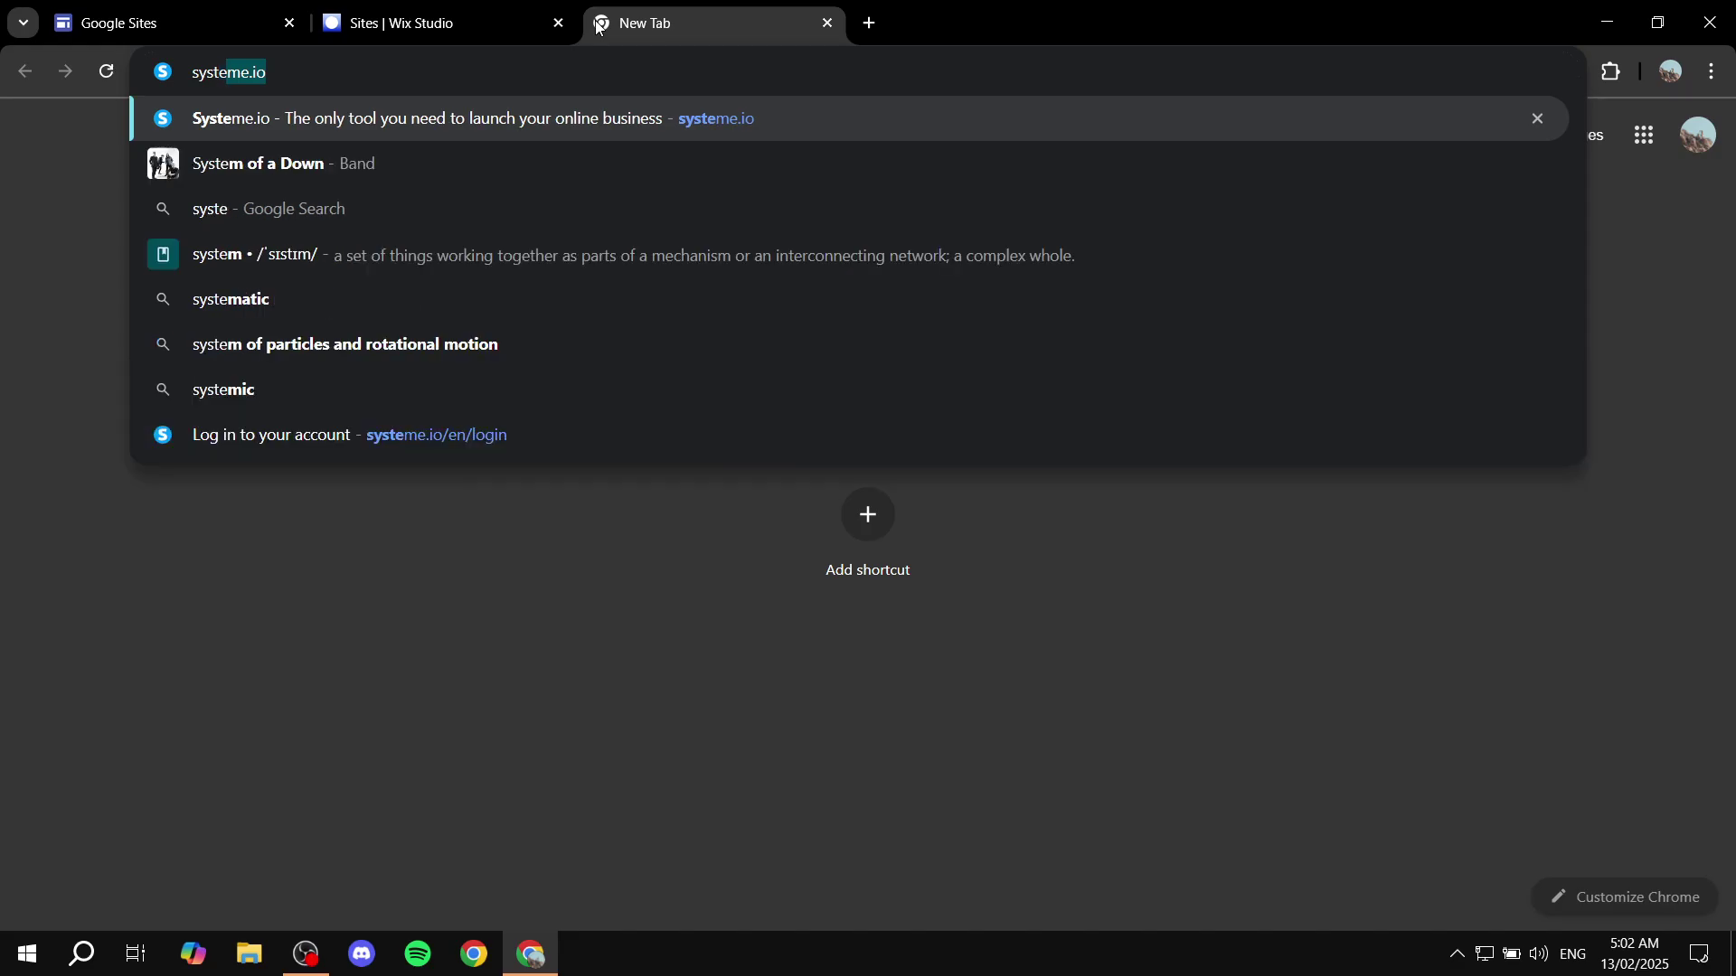
pyautogui.press('Return')
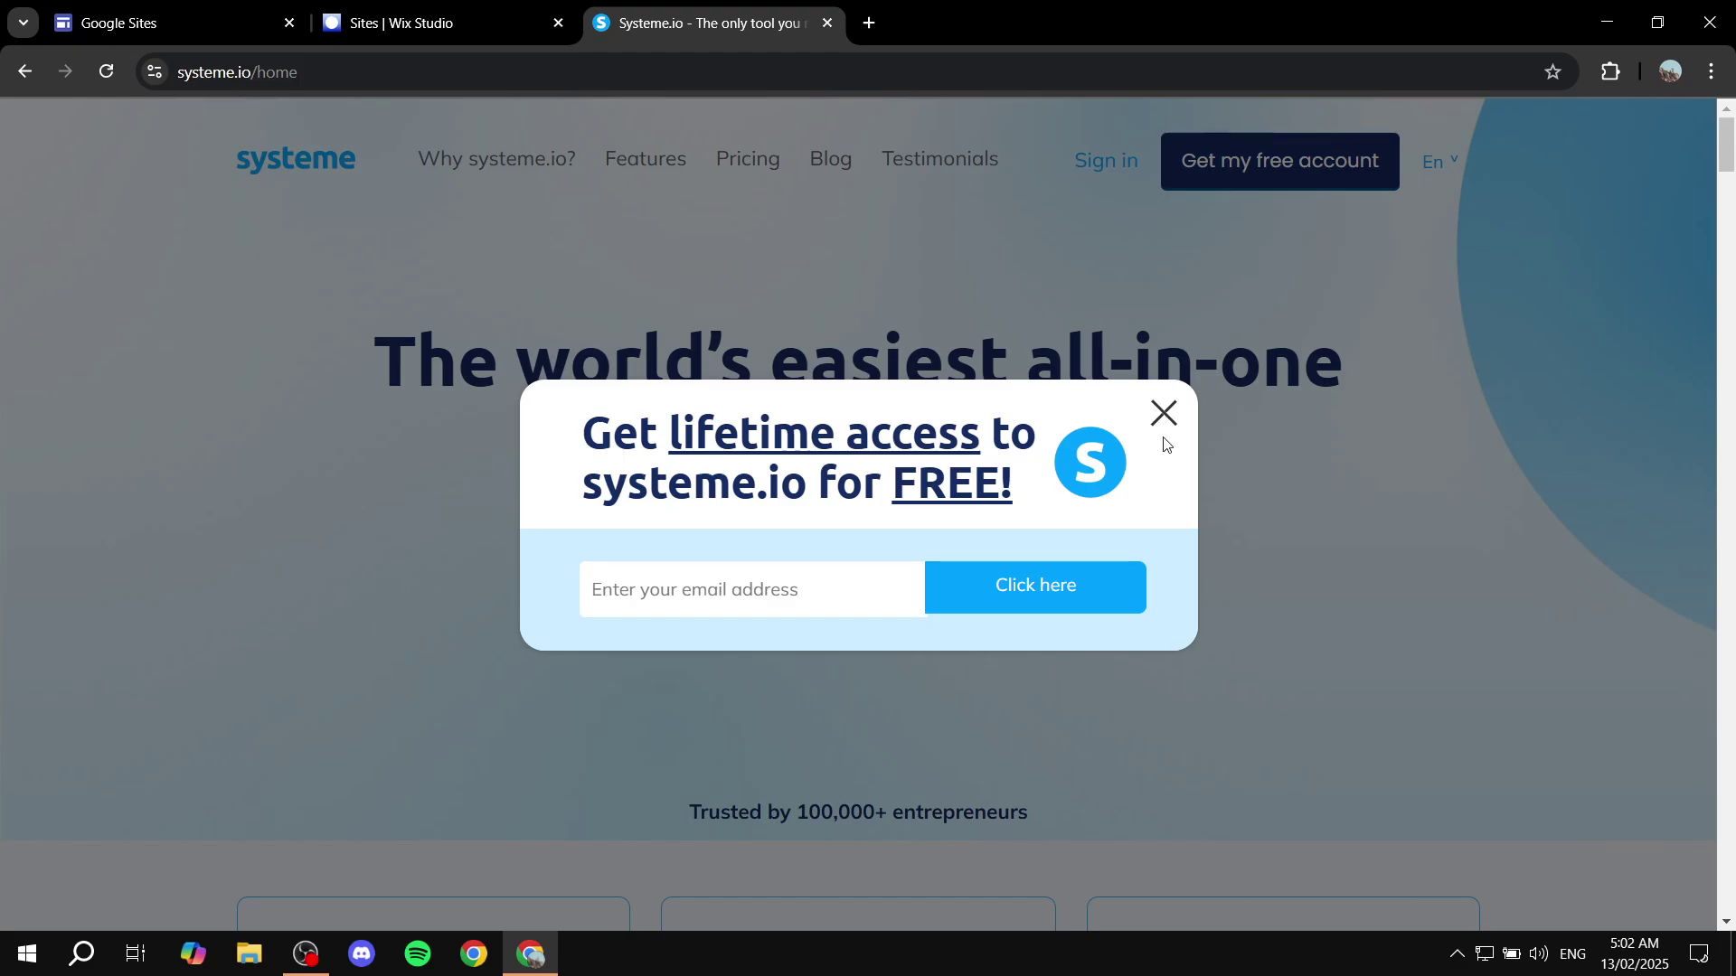
pyautogui.click(1163, 413)
# Look through the three website builder tabs and close the systeme.io and Wix Studio ones, keeping Google Sites open
pyautogui.click(508, 9)
pyautogui.click(195, 11)
pyautogui.click(445, 10)
pyautogui.click(688, 6)
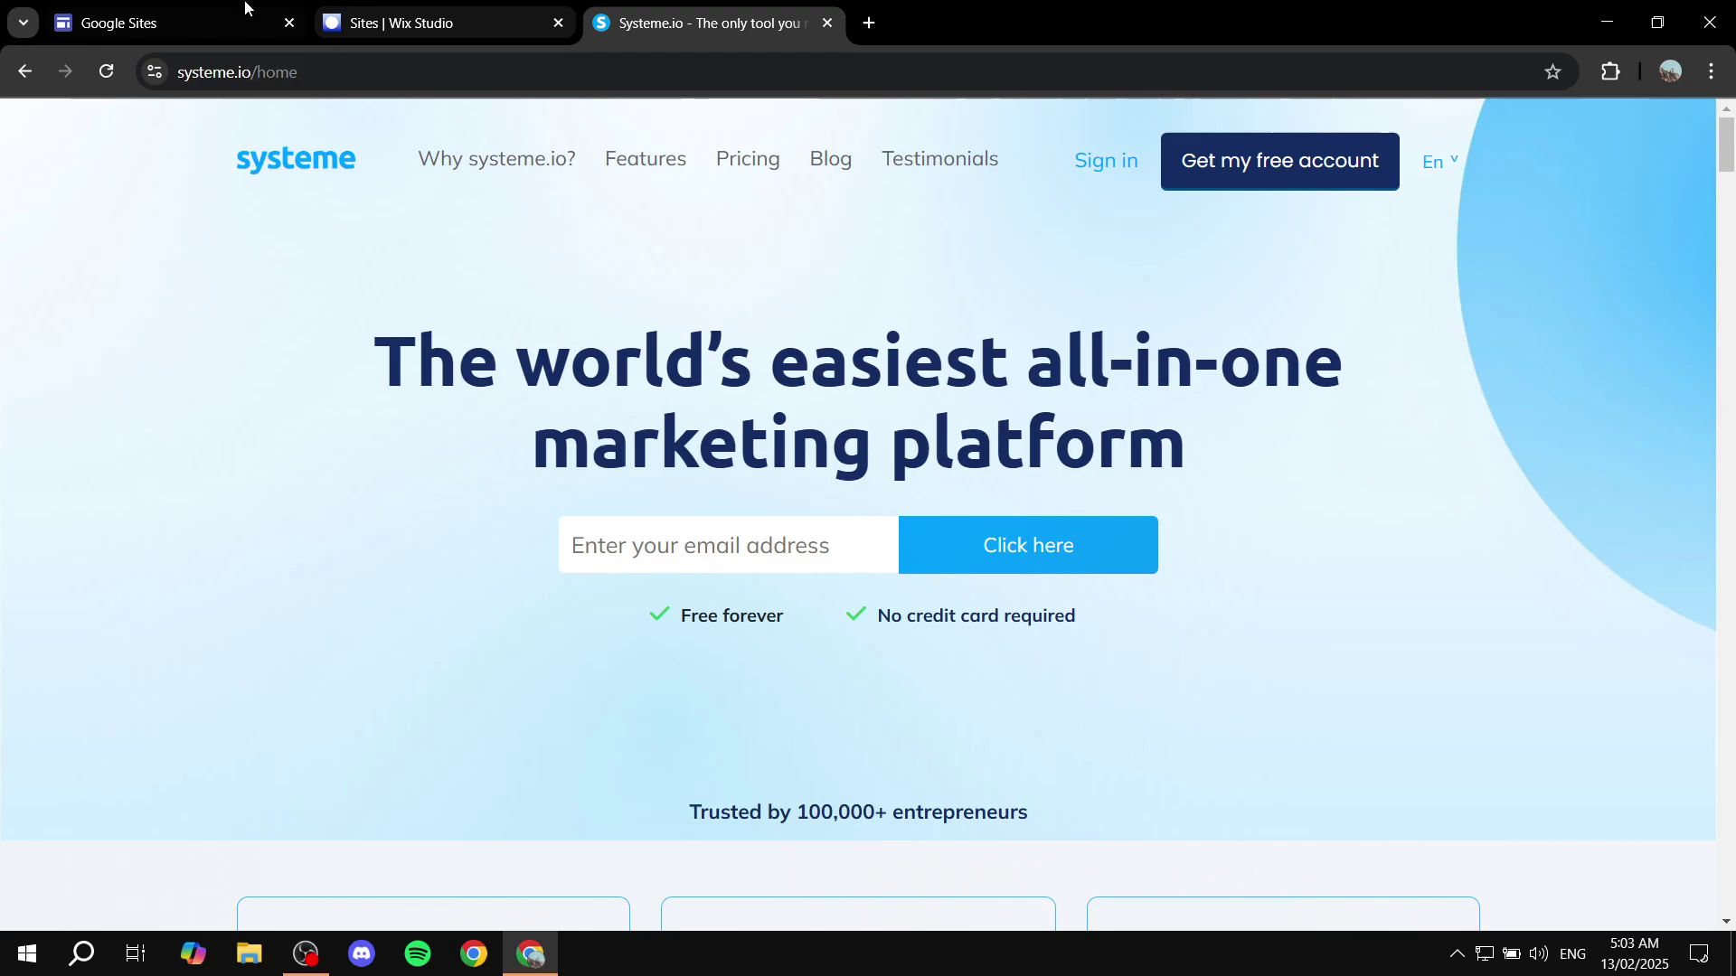
pyautogui.click(166, 6)
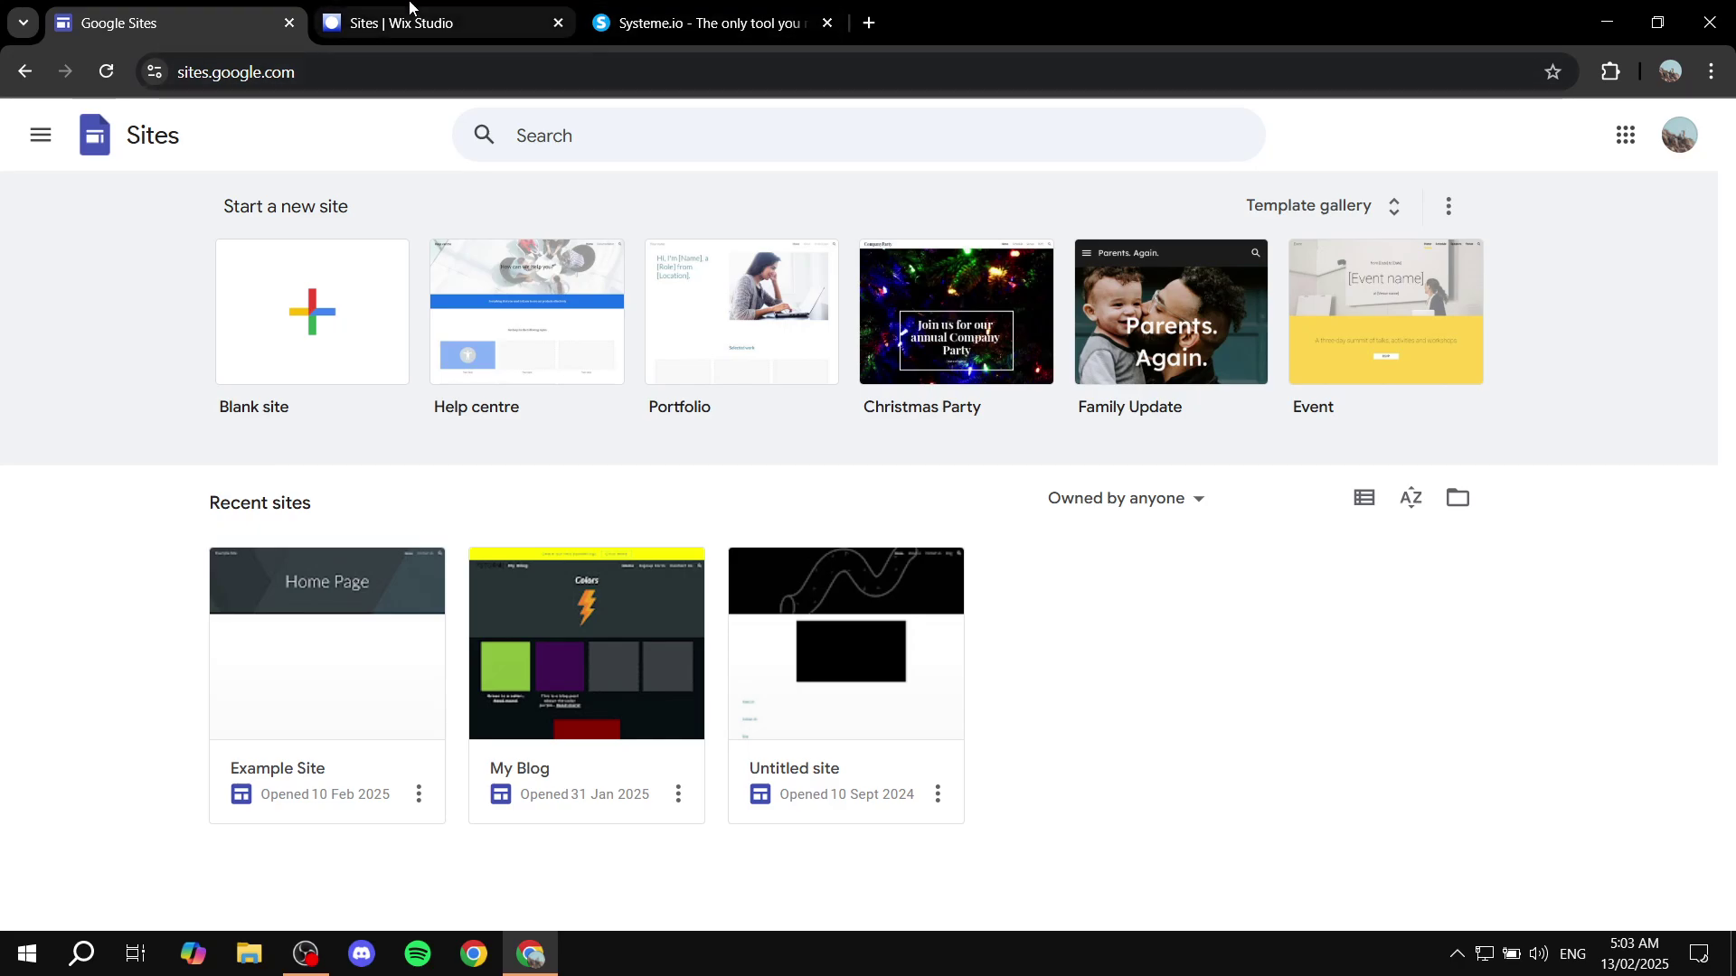
pyautogui.moveTo(410, 5)
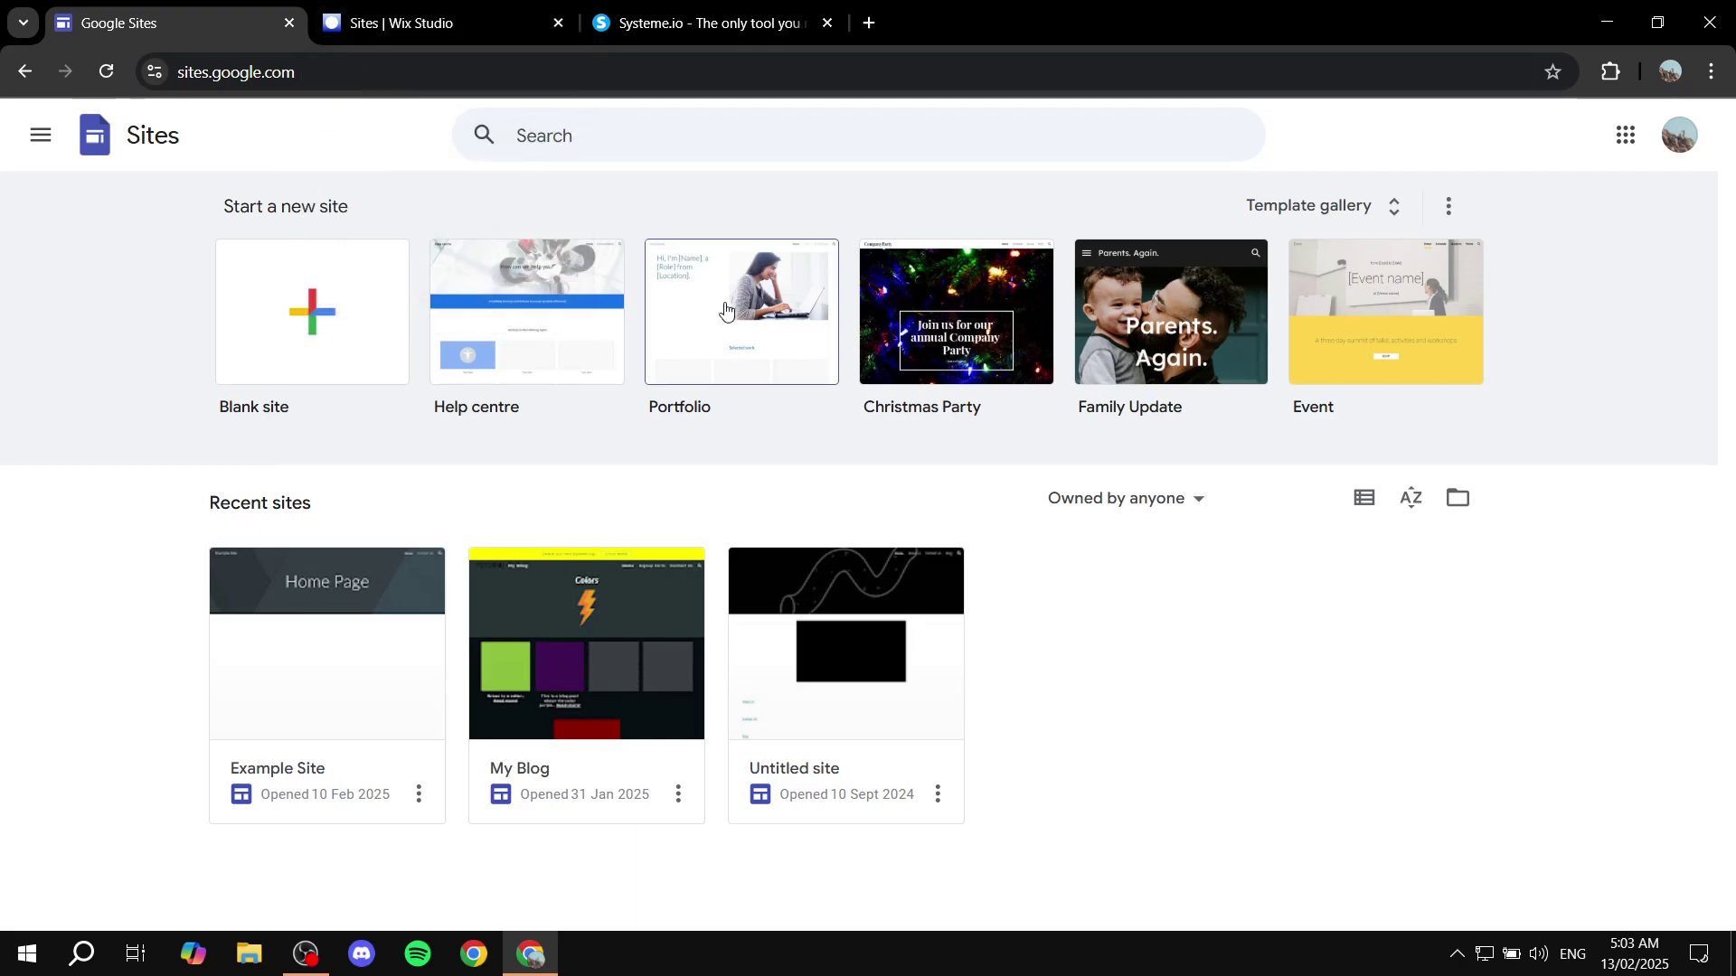
pyautogui.click(826, 22)
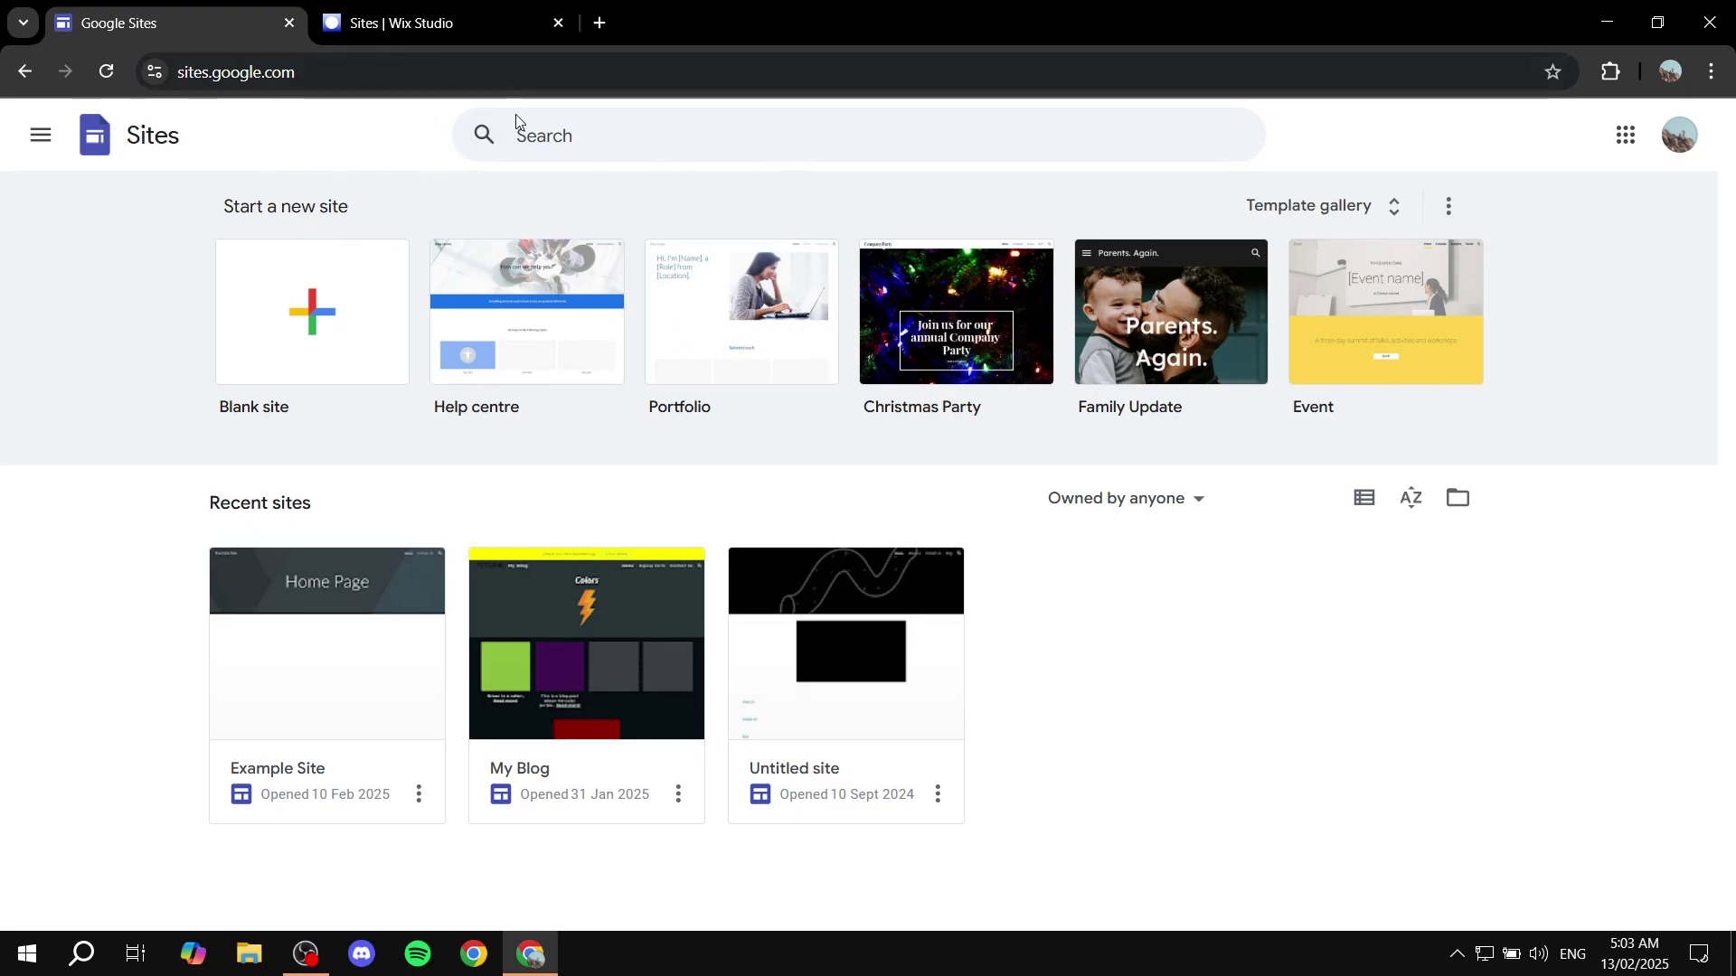
pyautogui.click(558, 23)
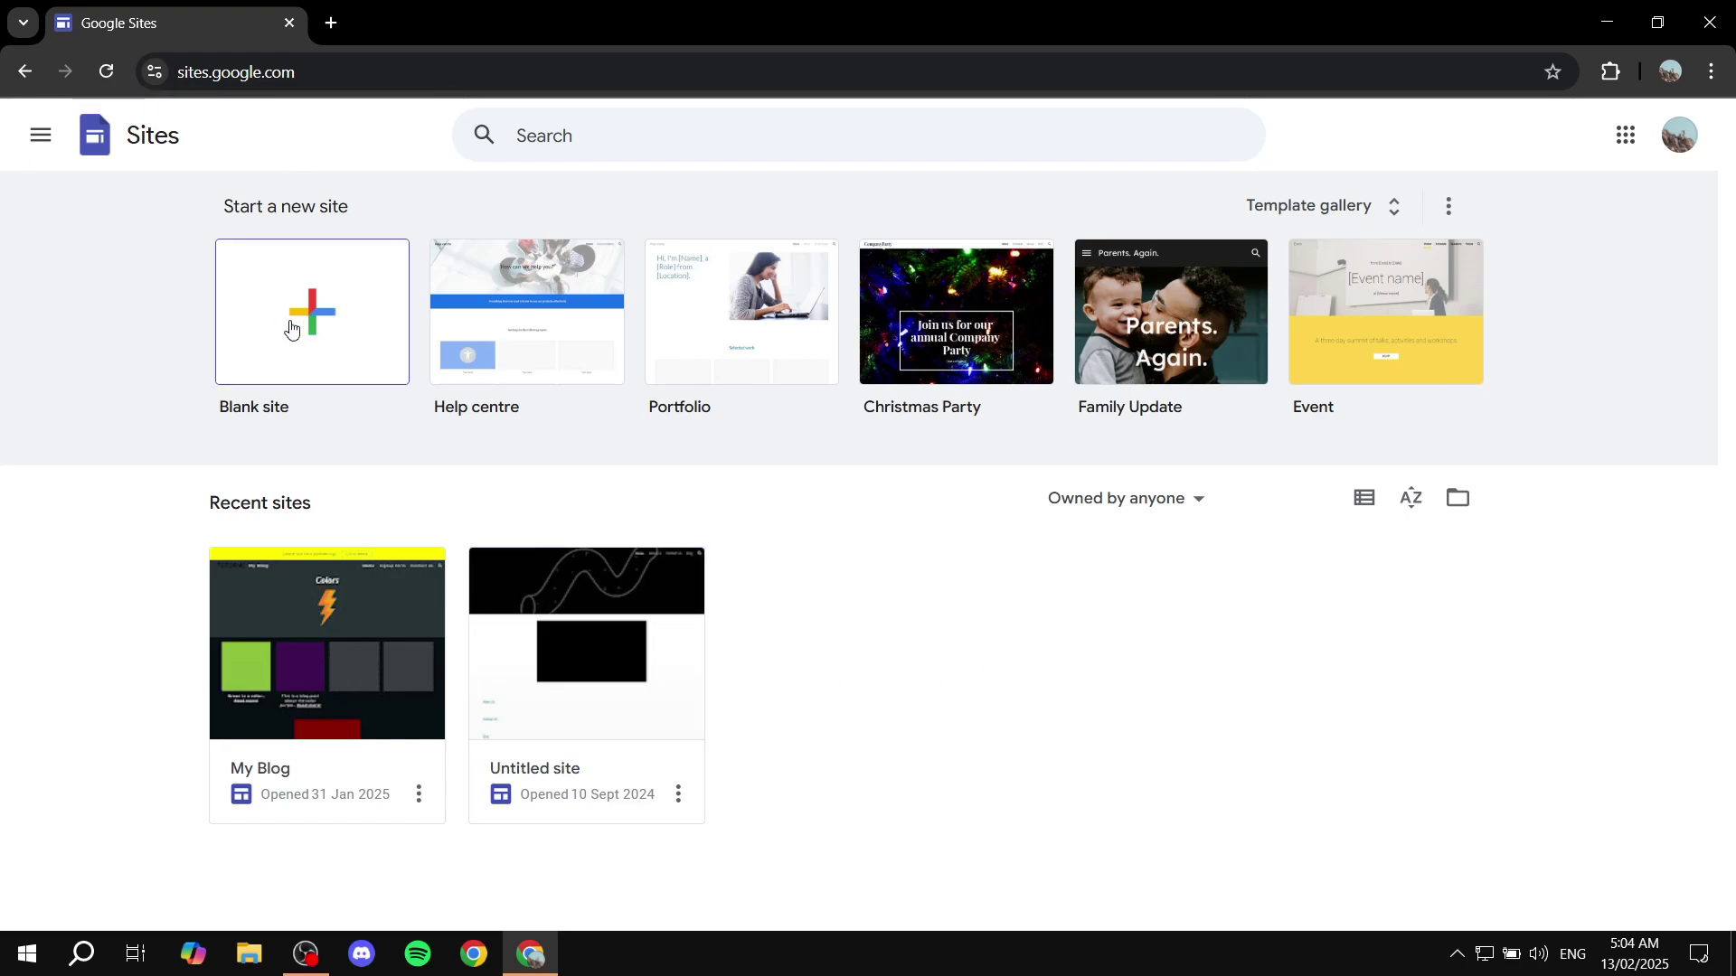
# Create a new blank site and dismiss the template gallery suggestion
pyautogui.click(333, 312)
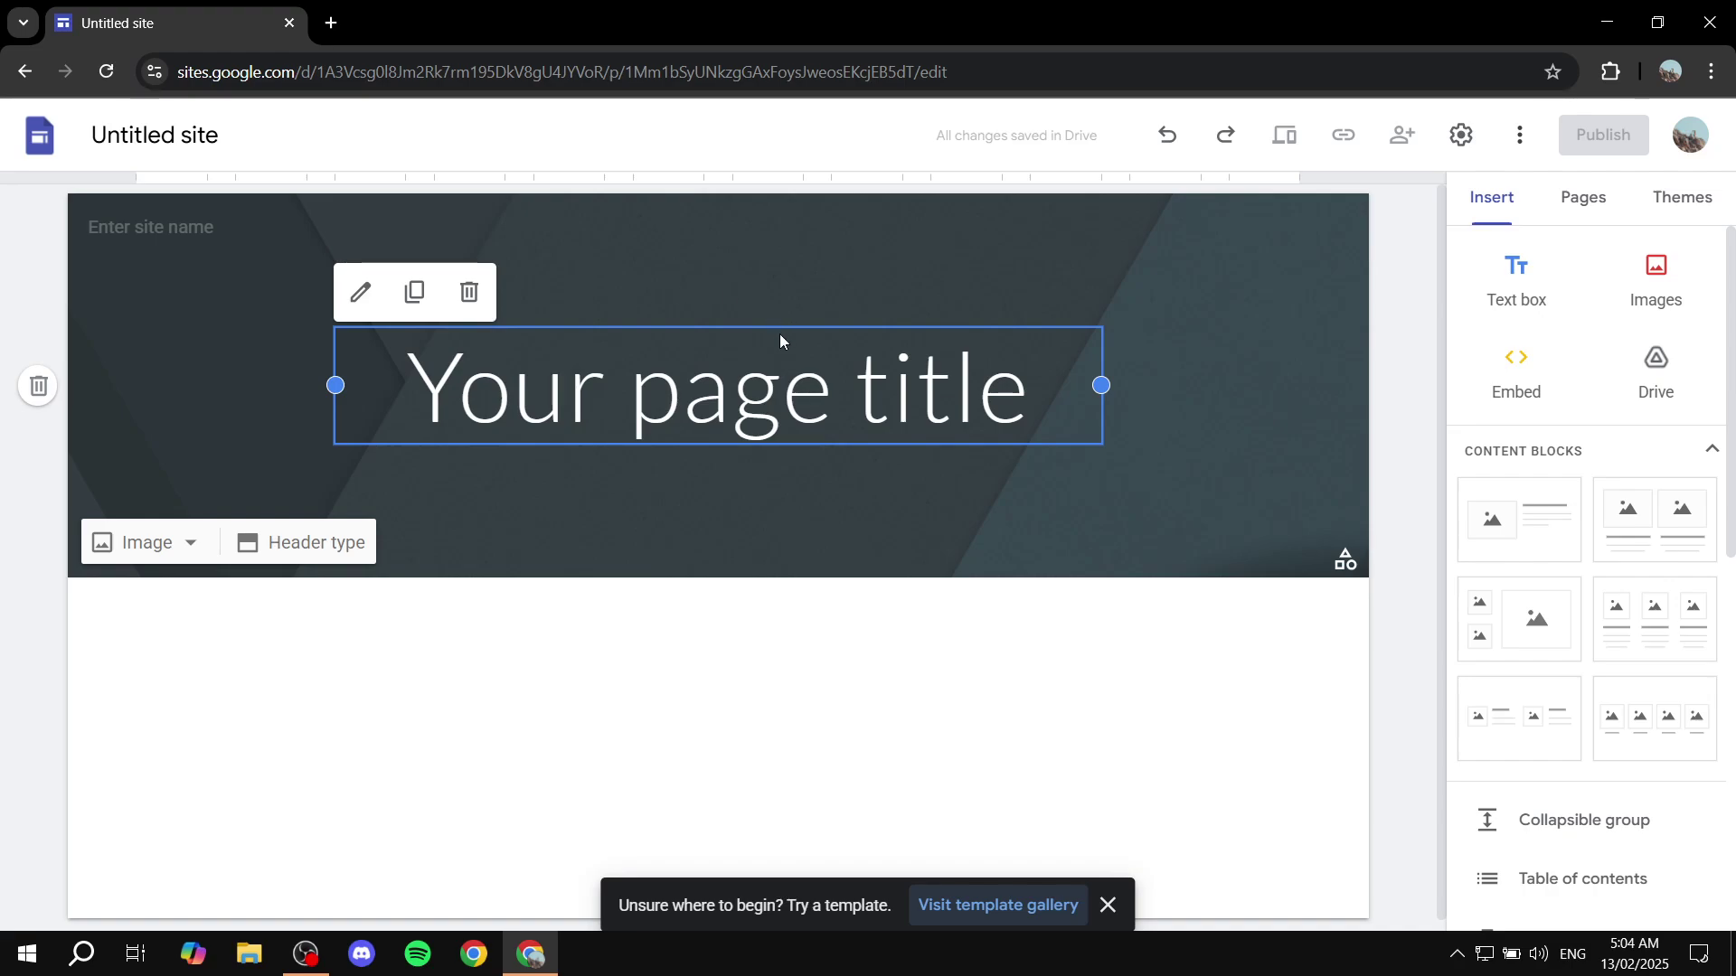
pyautogui.click(1116, 912)
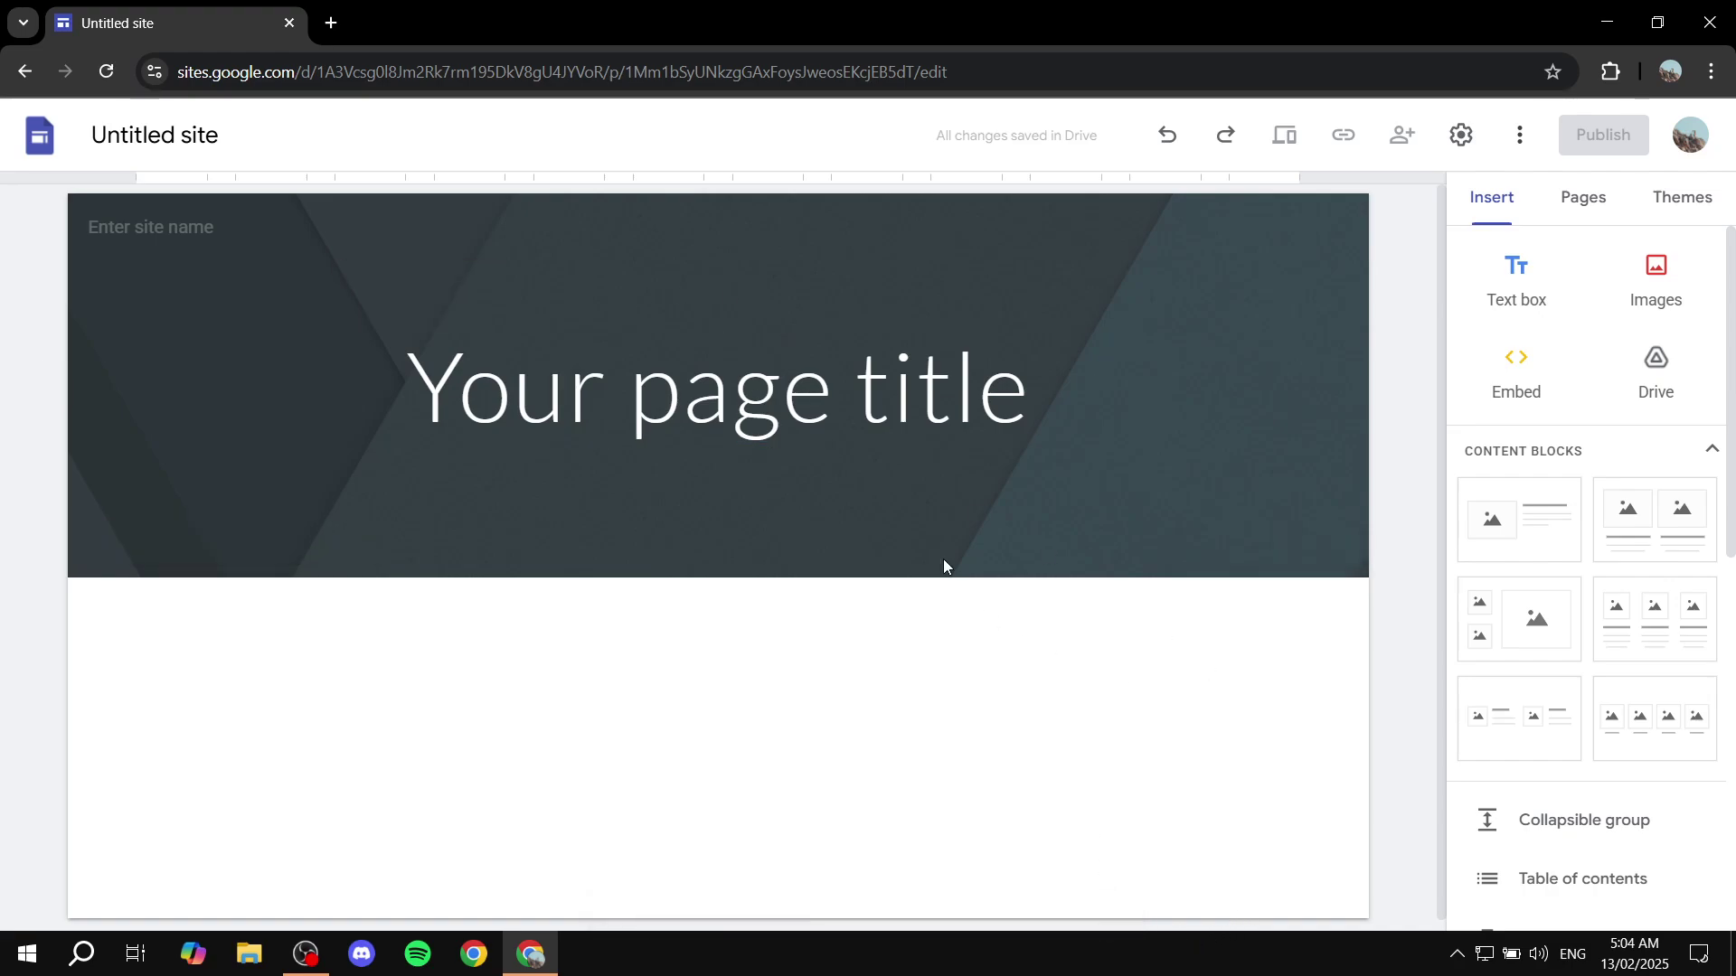
# Replace the page title with "Test Donation Site" and widen its text box so the title fits on one line
pyautogui.click(1028, 403)
pyautogui.moveTo(1028, 402); pyautogui.dragTo(432, 404)
pyautogui.press('BackSpace')
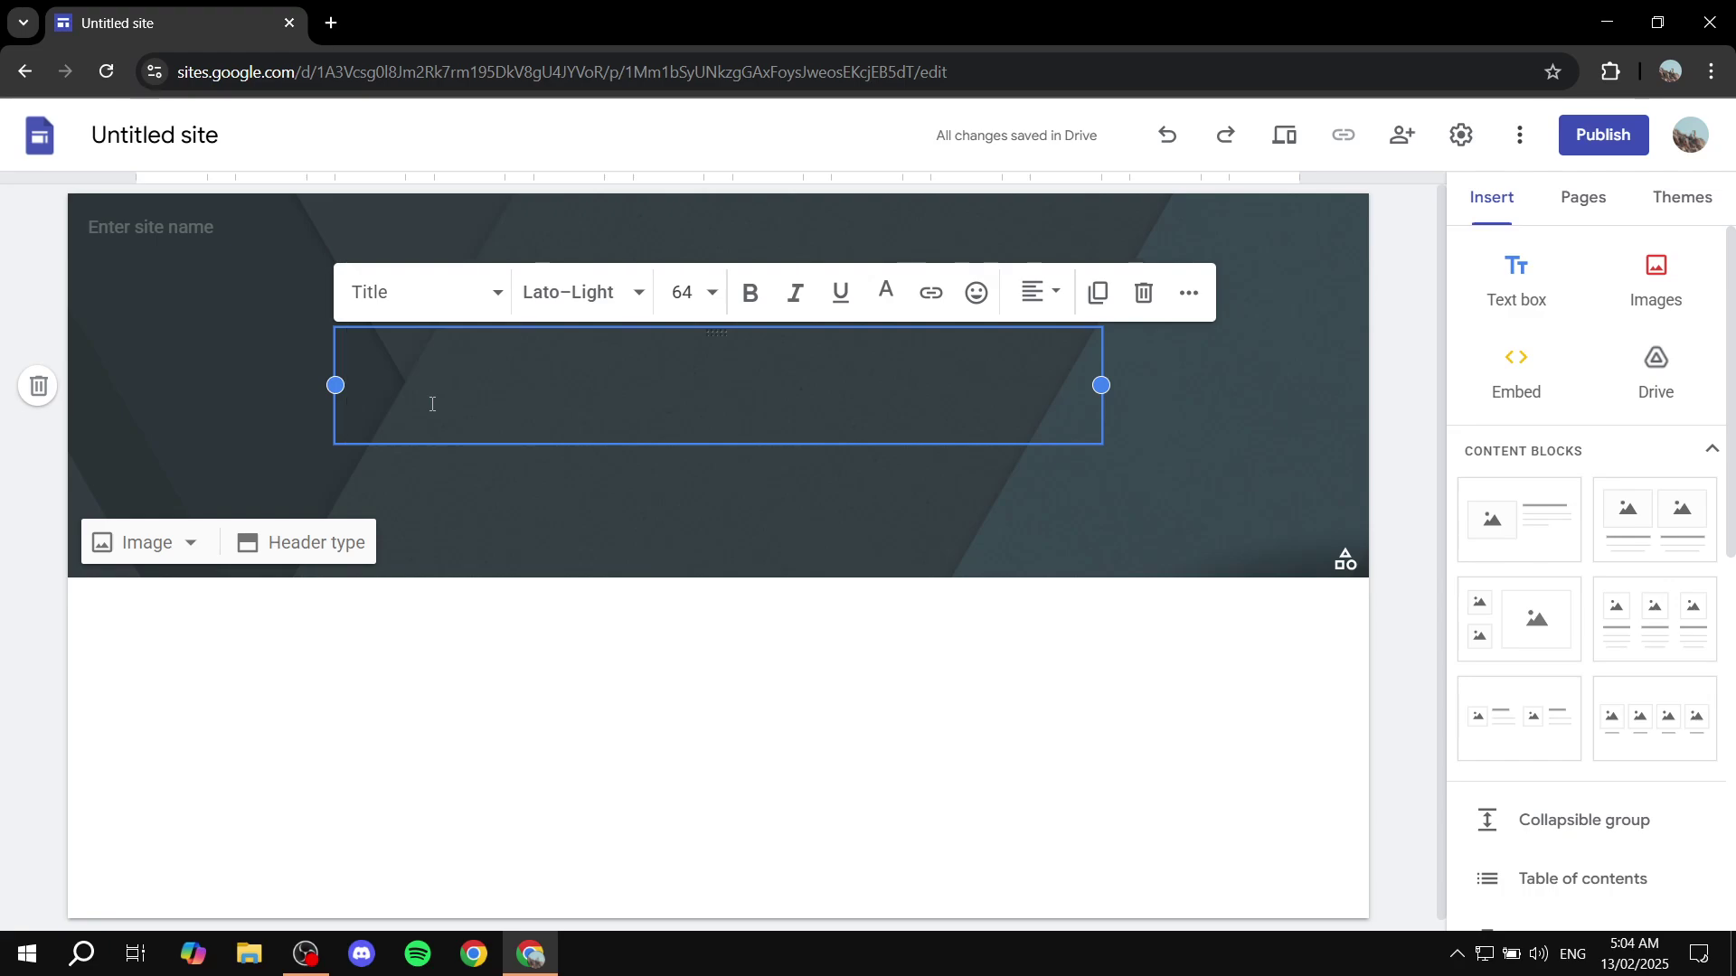
pyautogui.write('D')
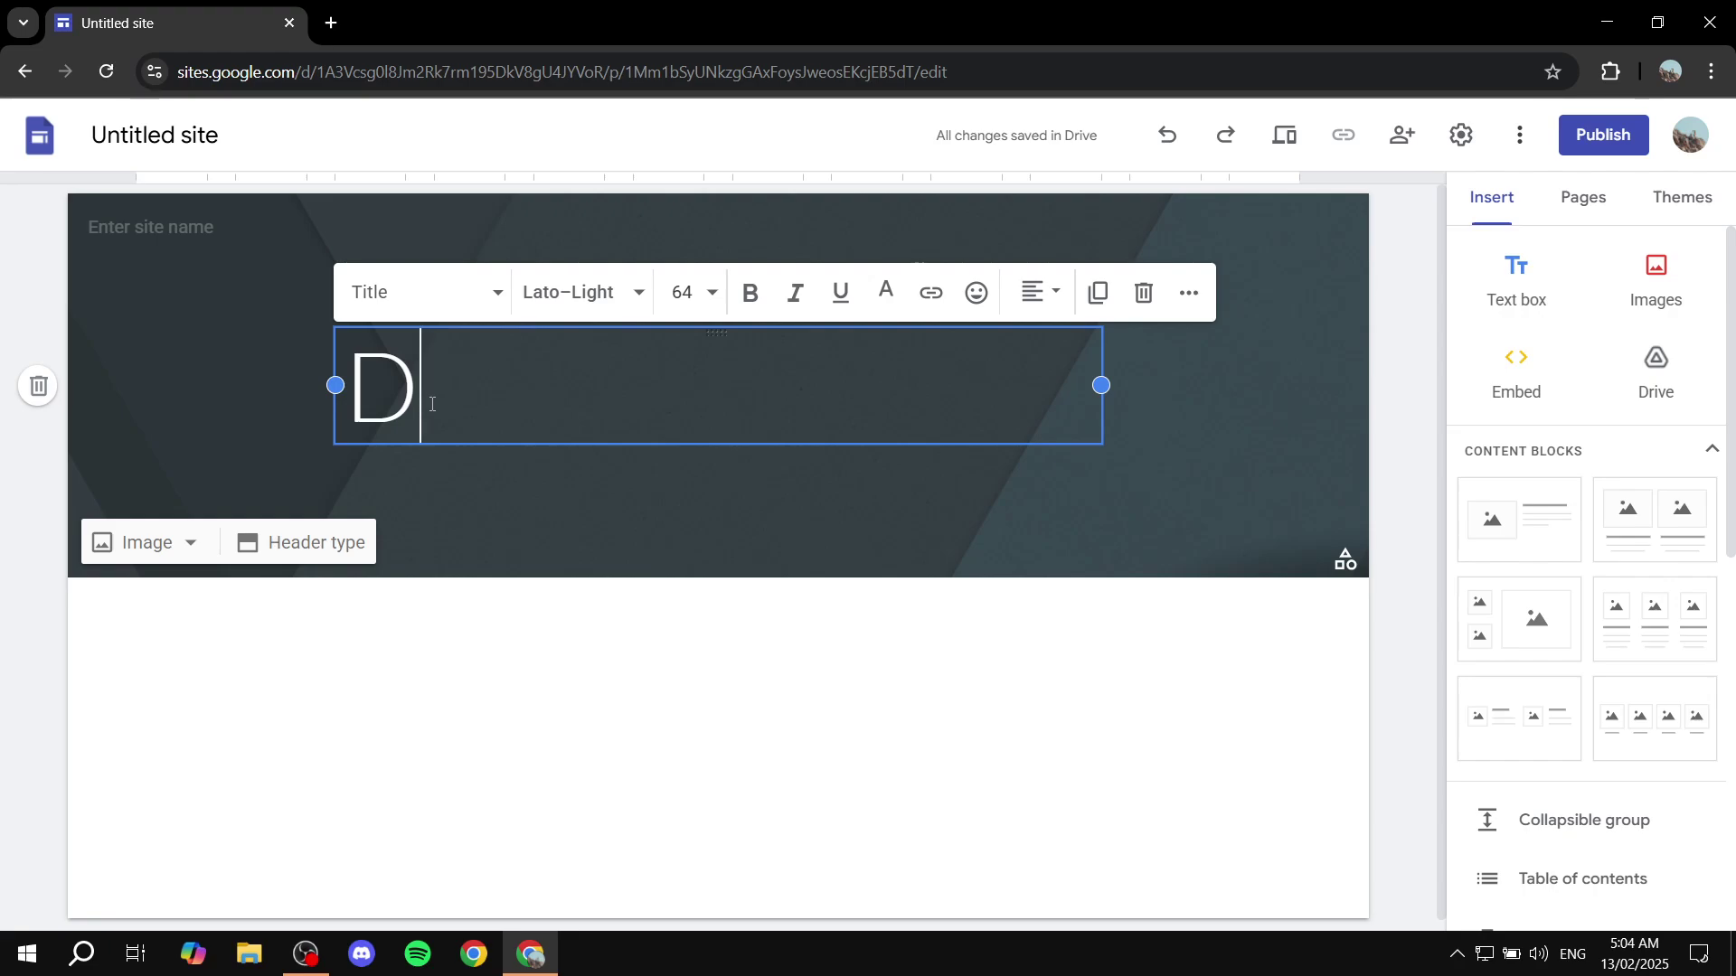
pyautogui.press('BackSpace')
pyautogui.write('Test Donation ')
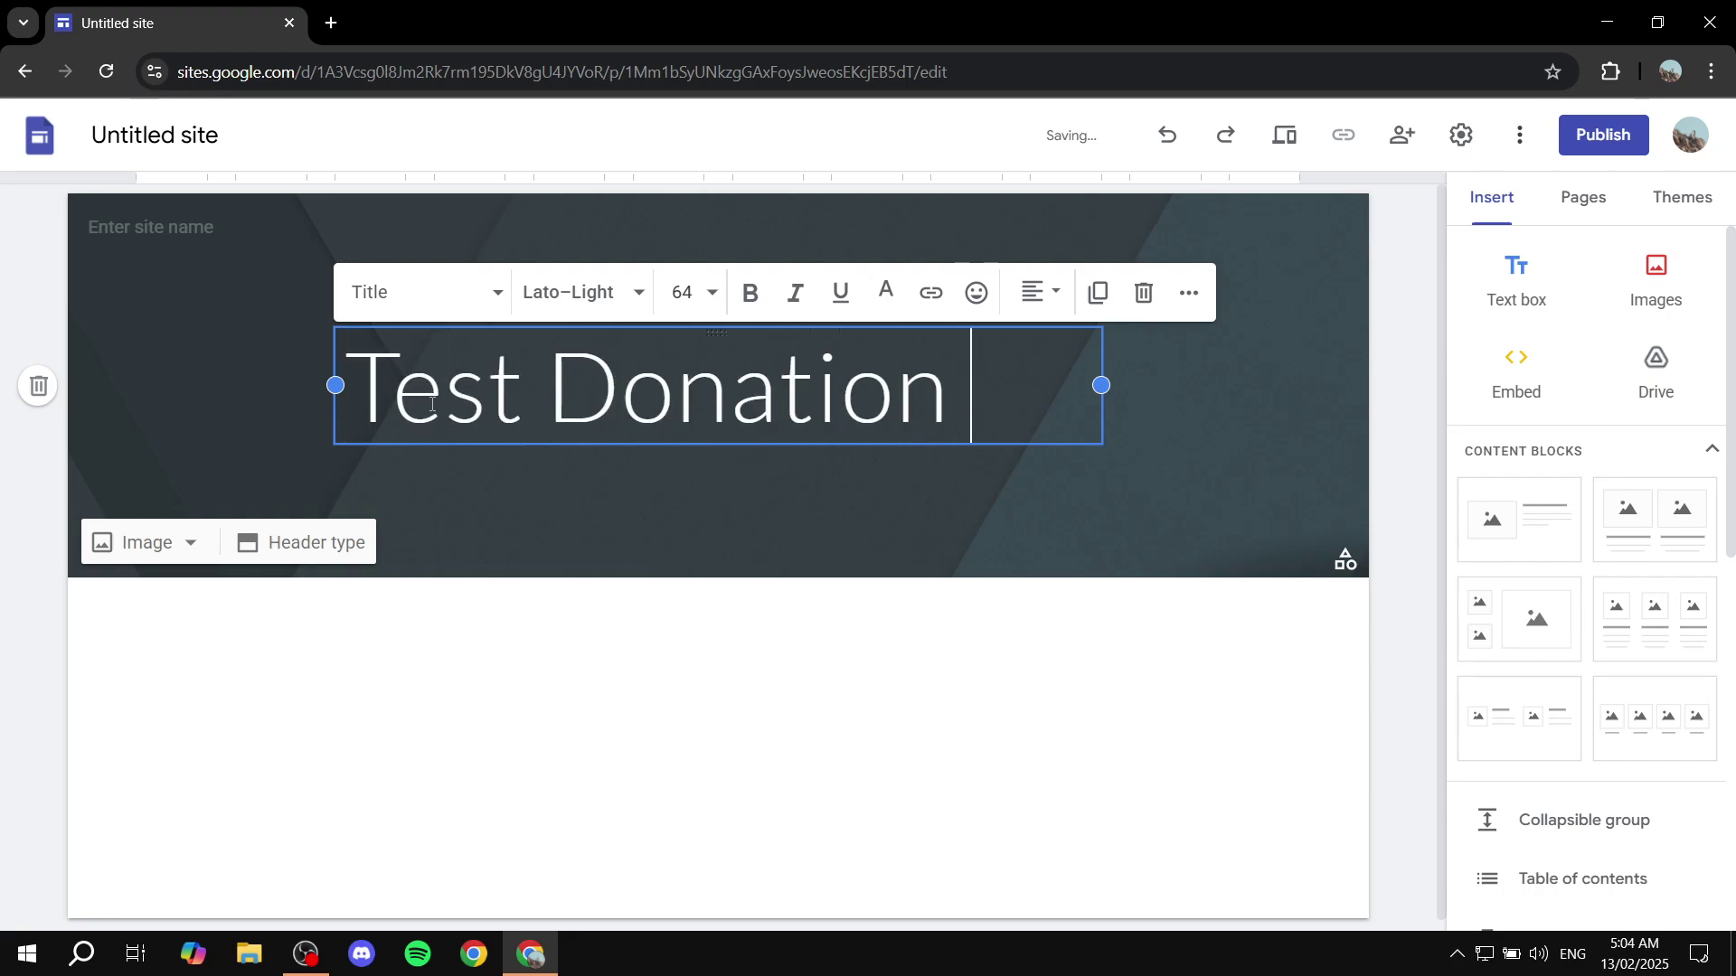
pyautogui.write('Site')
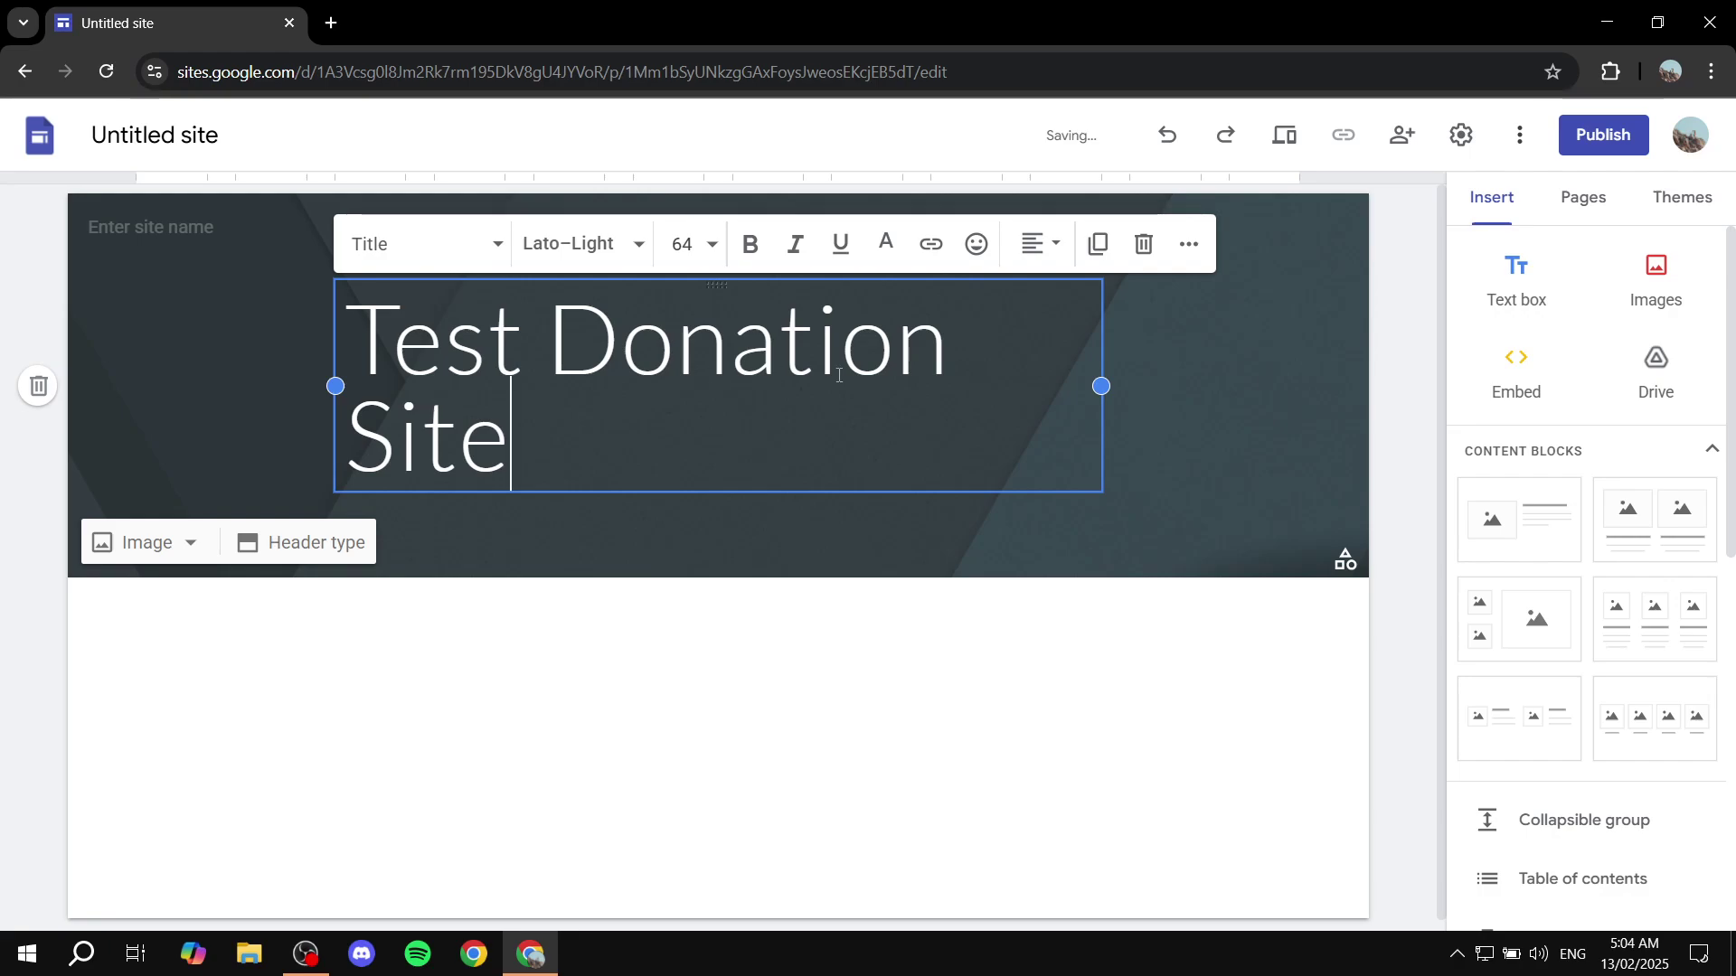
pyautogui.moveTo(1101, 386); pyautogui.dragTo(1201, 386)
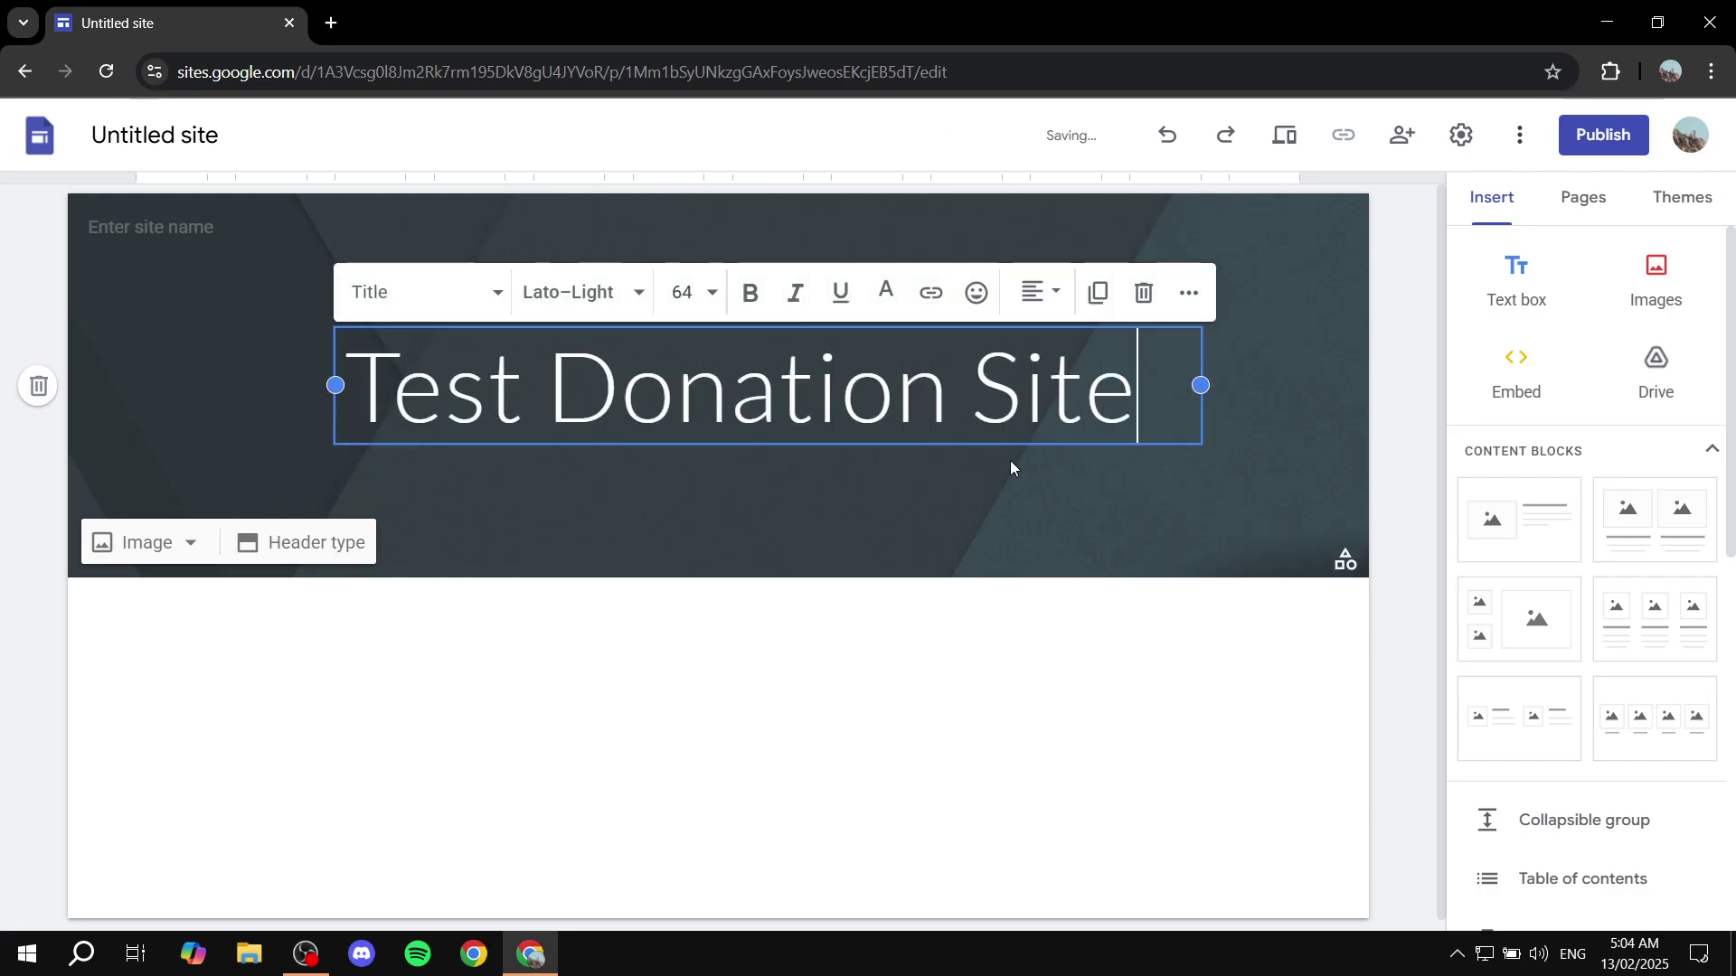
pyautogui.click(865, 490)
# Set the site name in the page header to "Test"
pyautogui.click(168, 227)
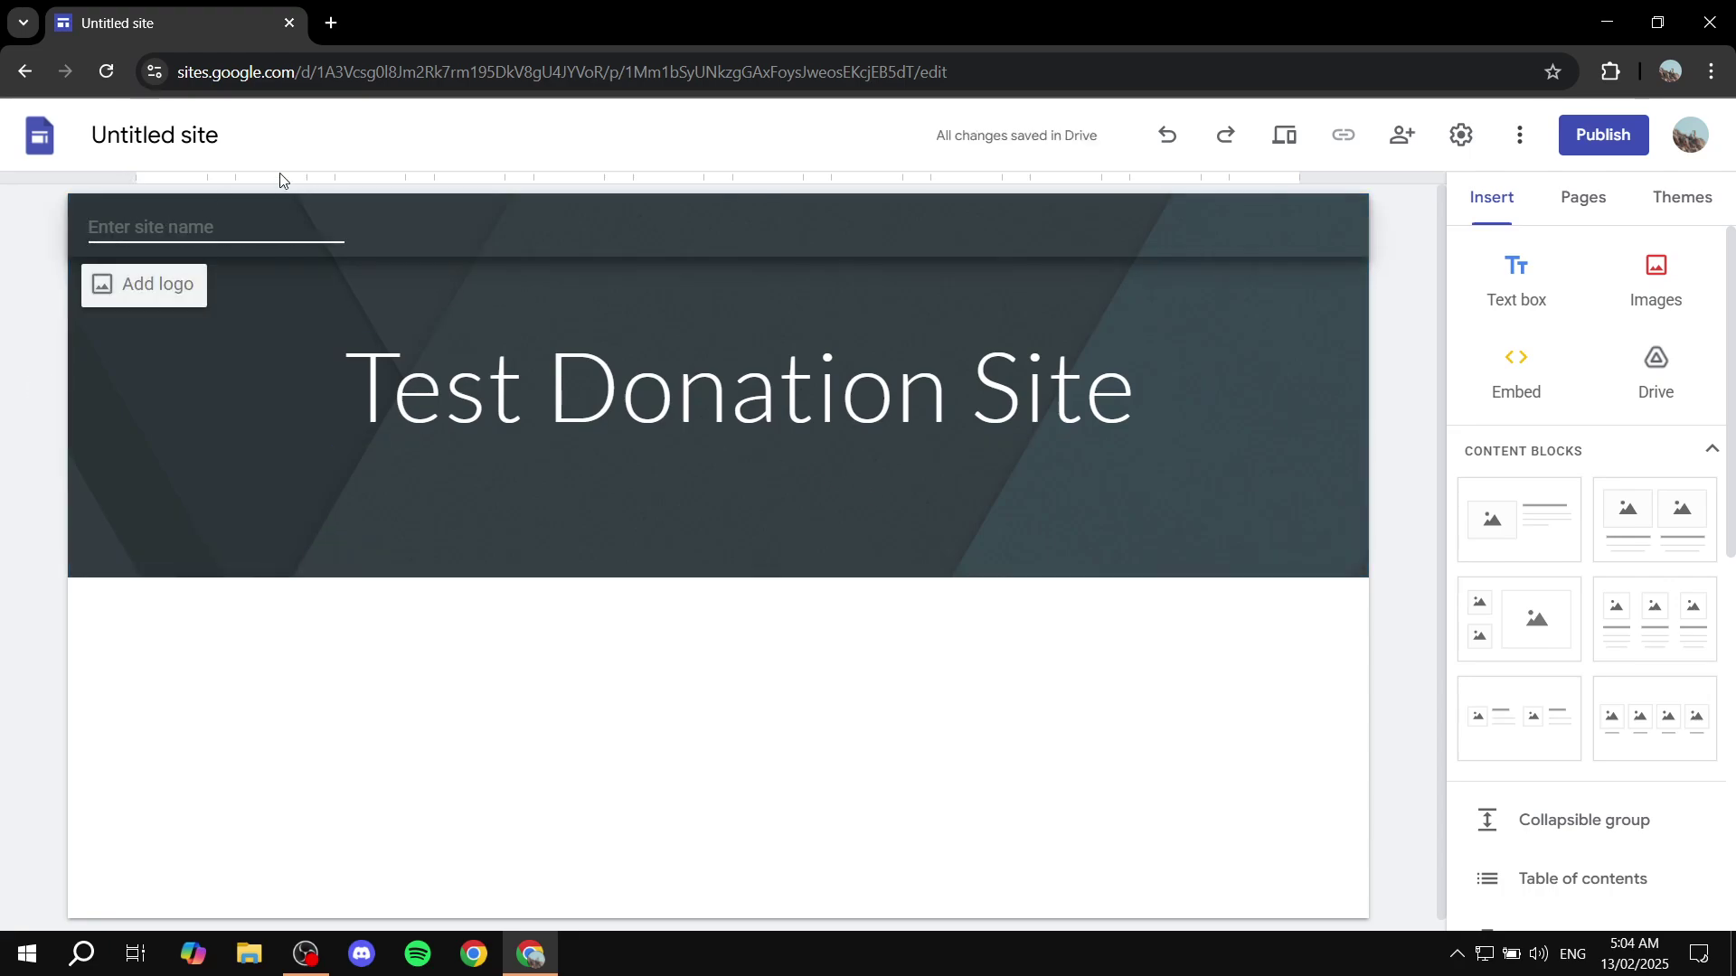
pyautogui.write('Test')
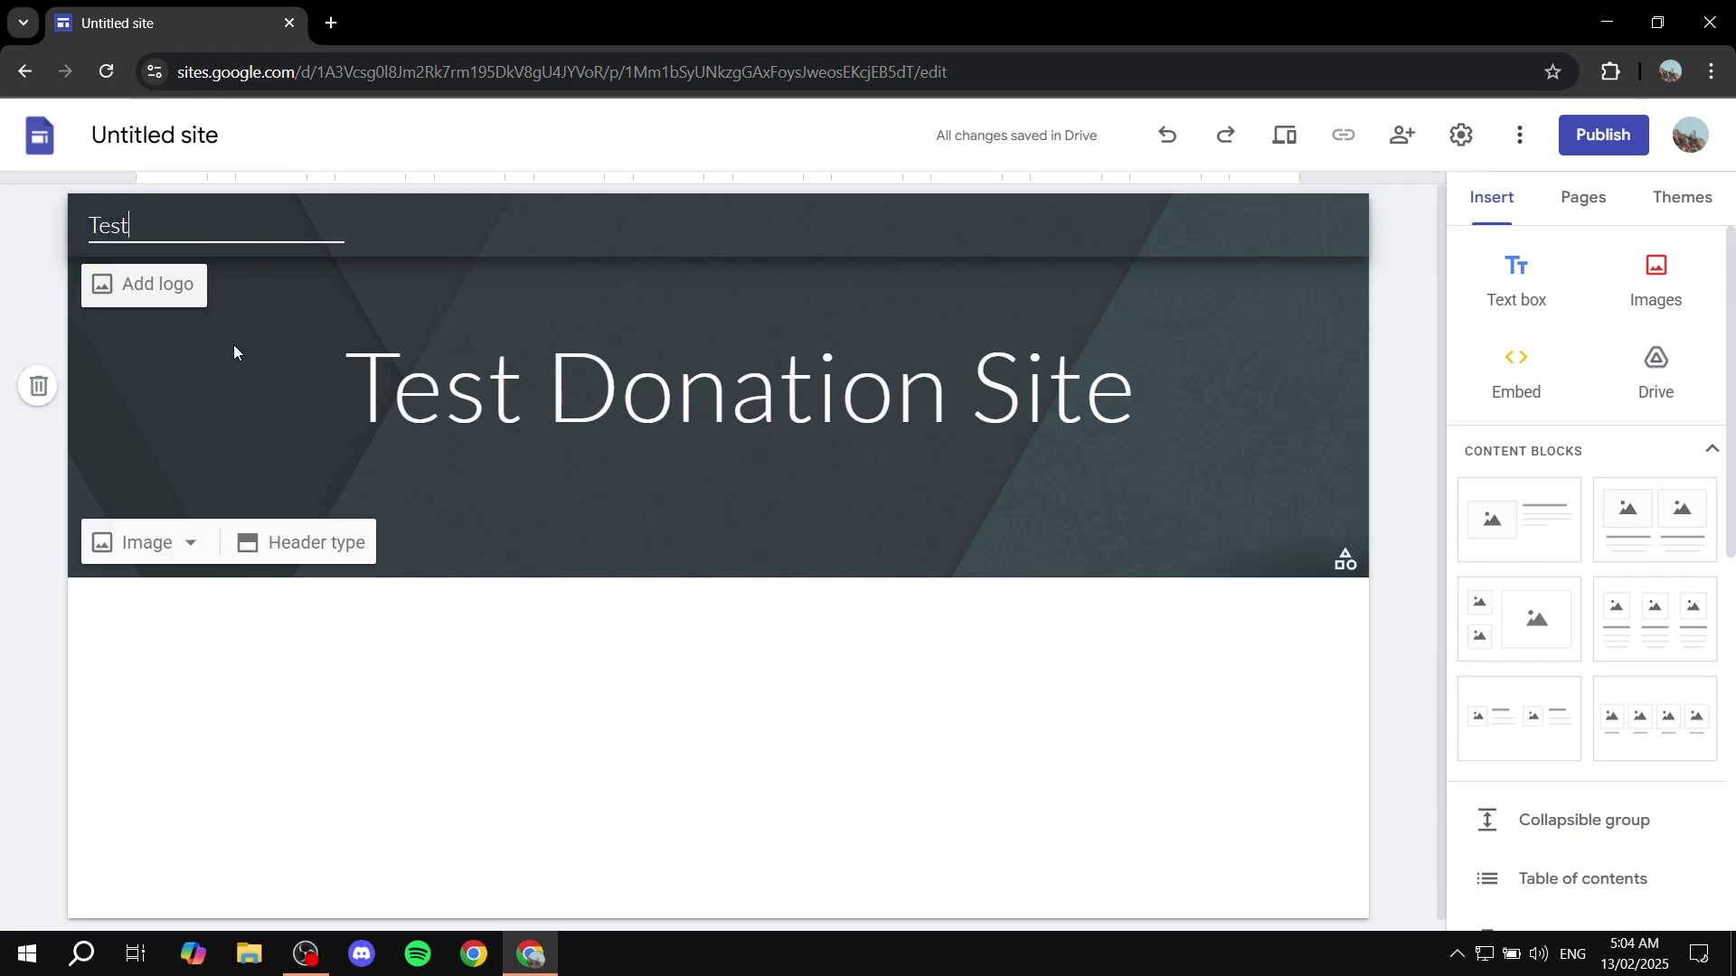
pyautogui.click(158, 348)
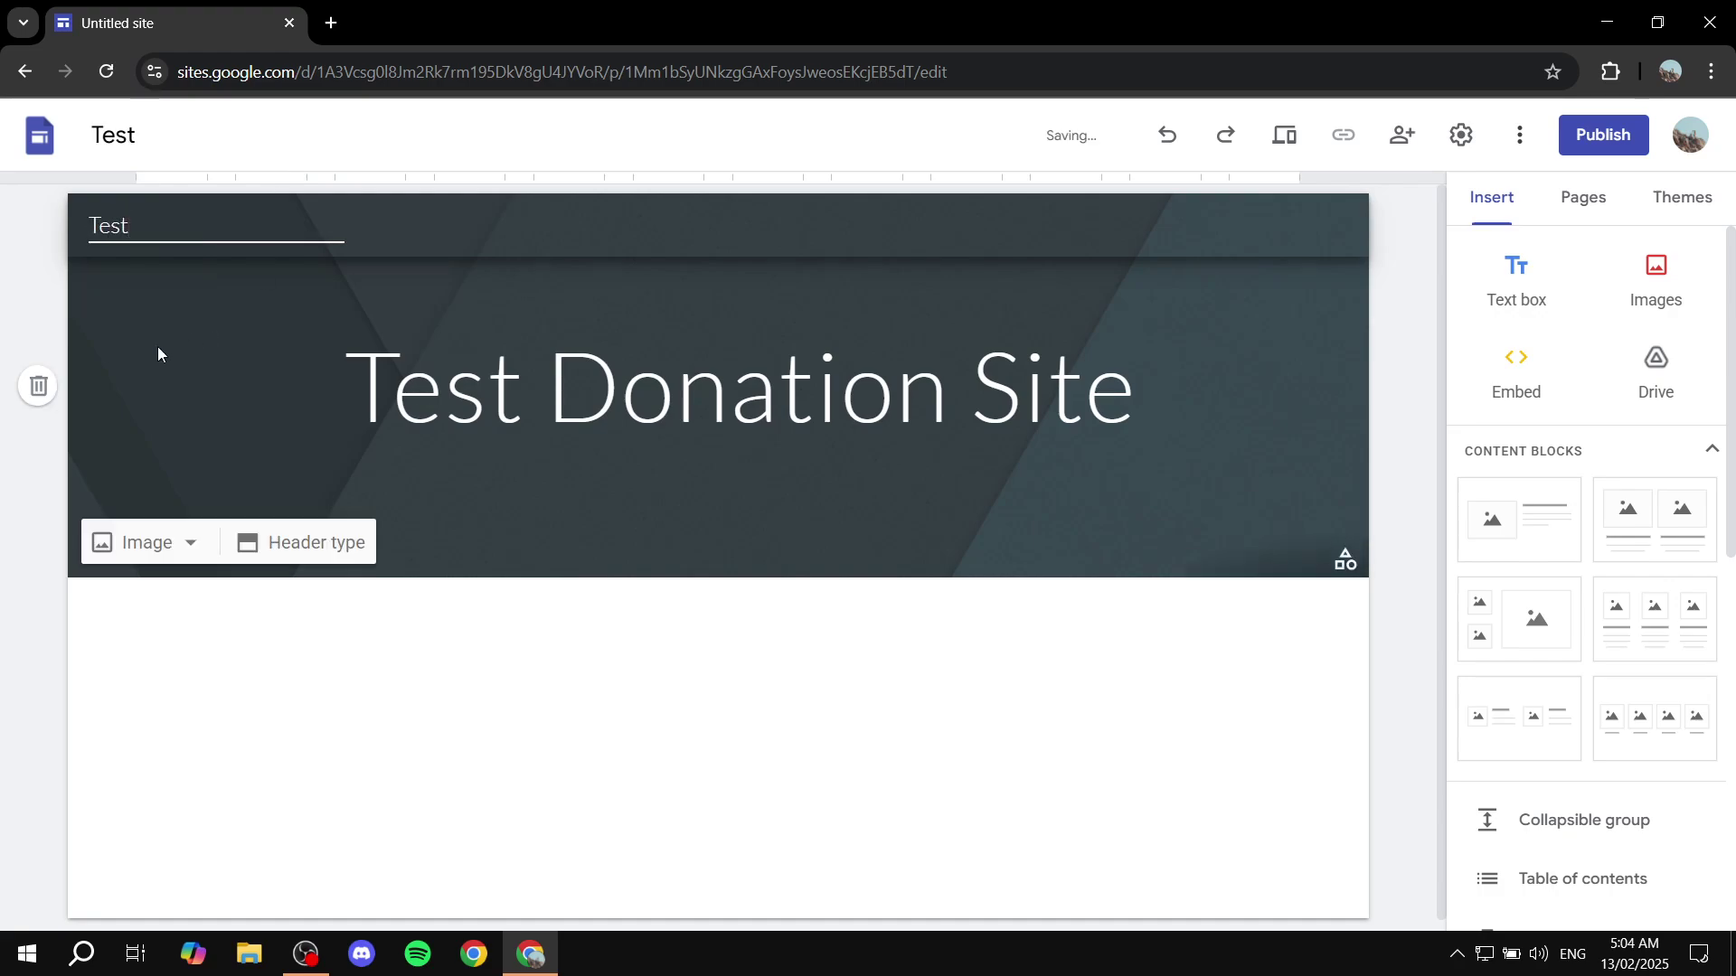
# Upload Tutorial WBG.png from the Explainer Media folder as the home page's header image
pyautogui.click(163, 545)
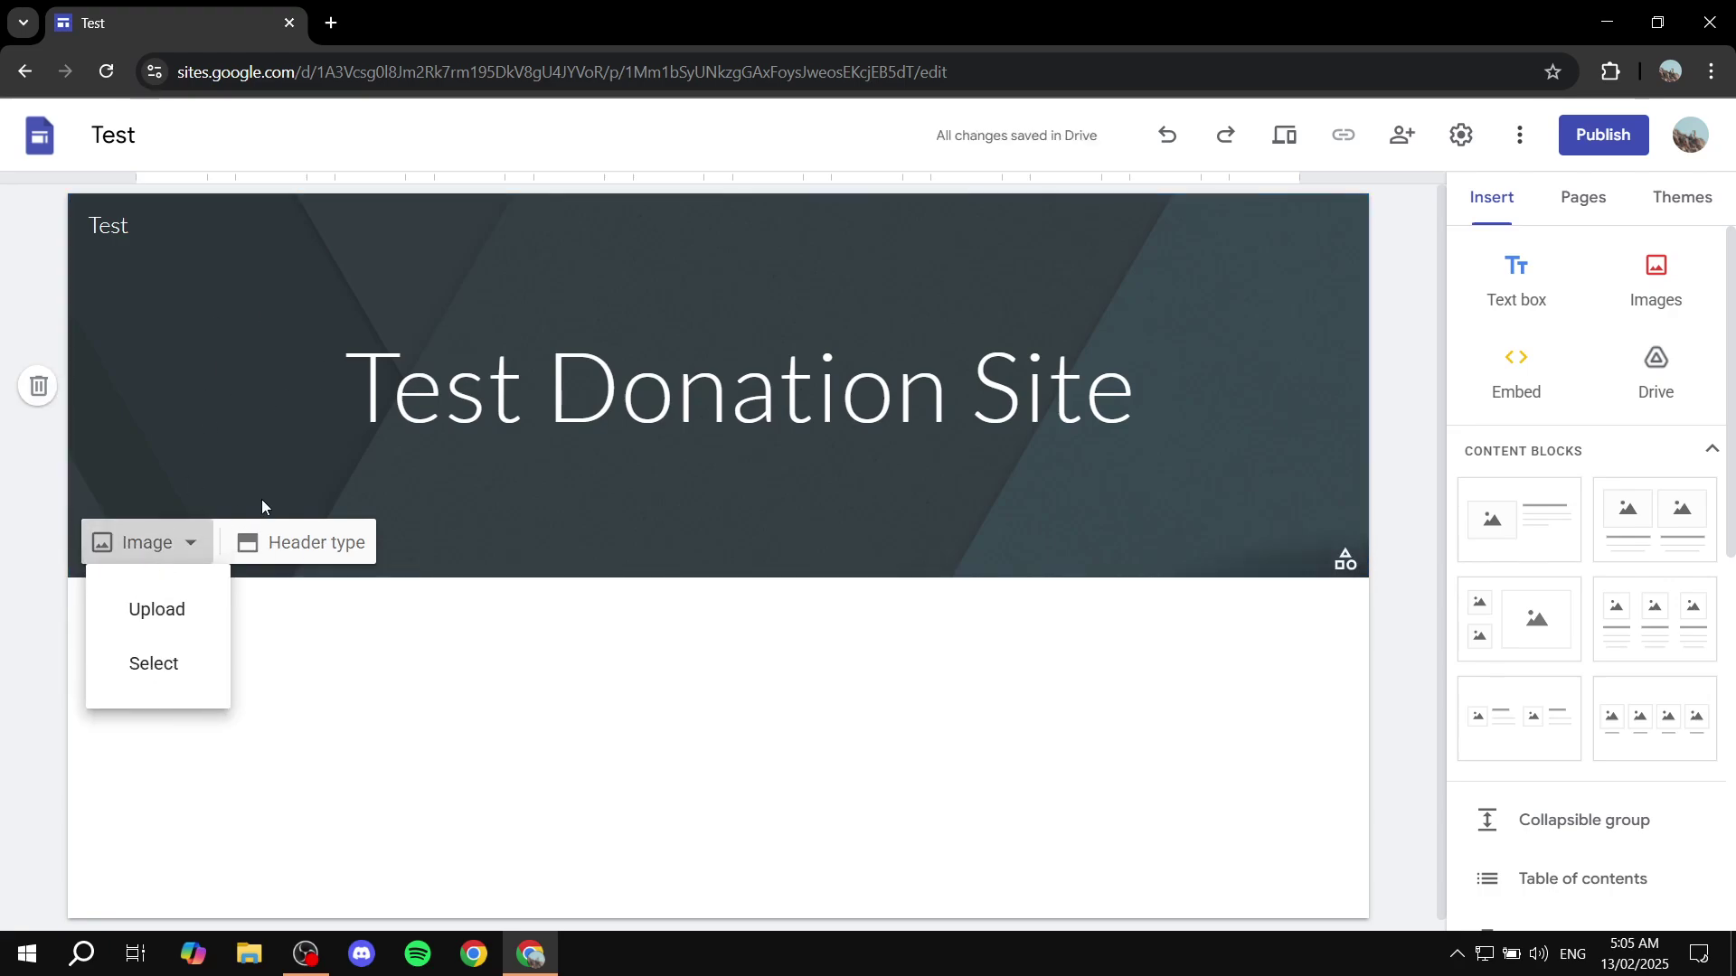
pyautogui.click(172, 613)
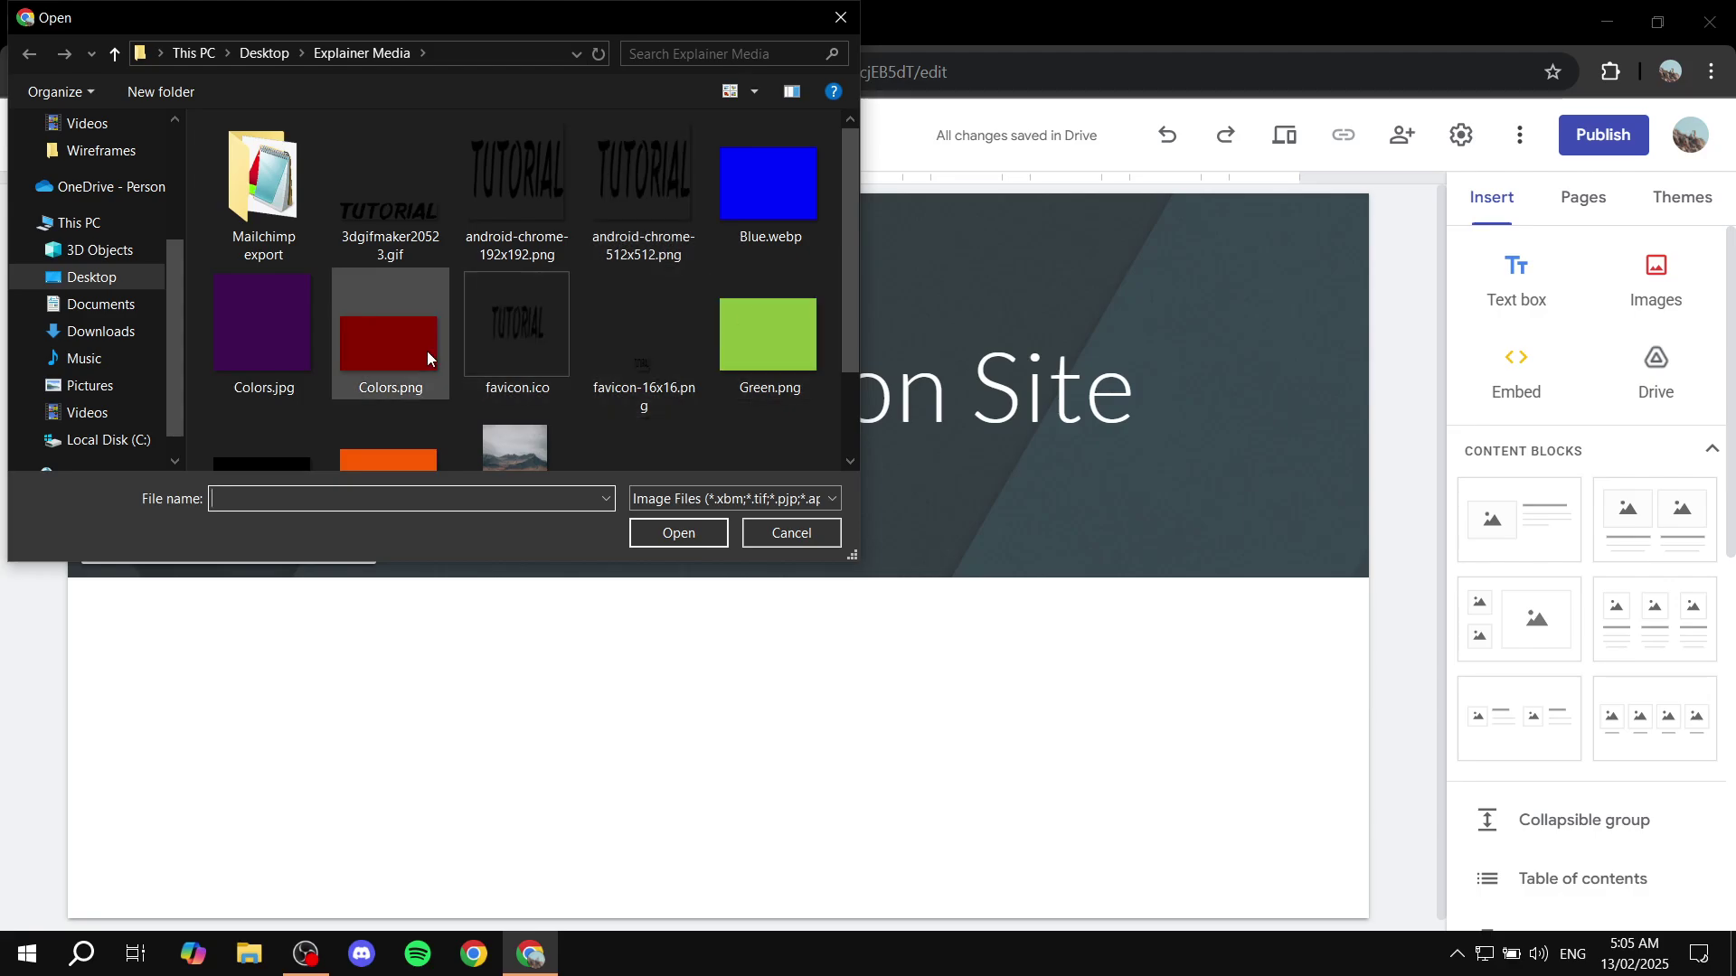
pyautogui.scroll(-1, 687, 335)
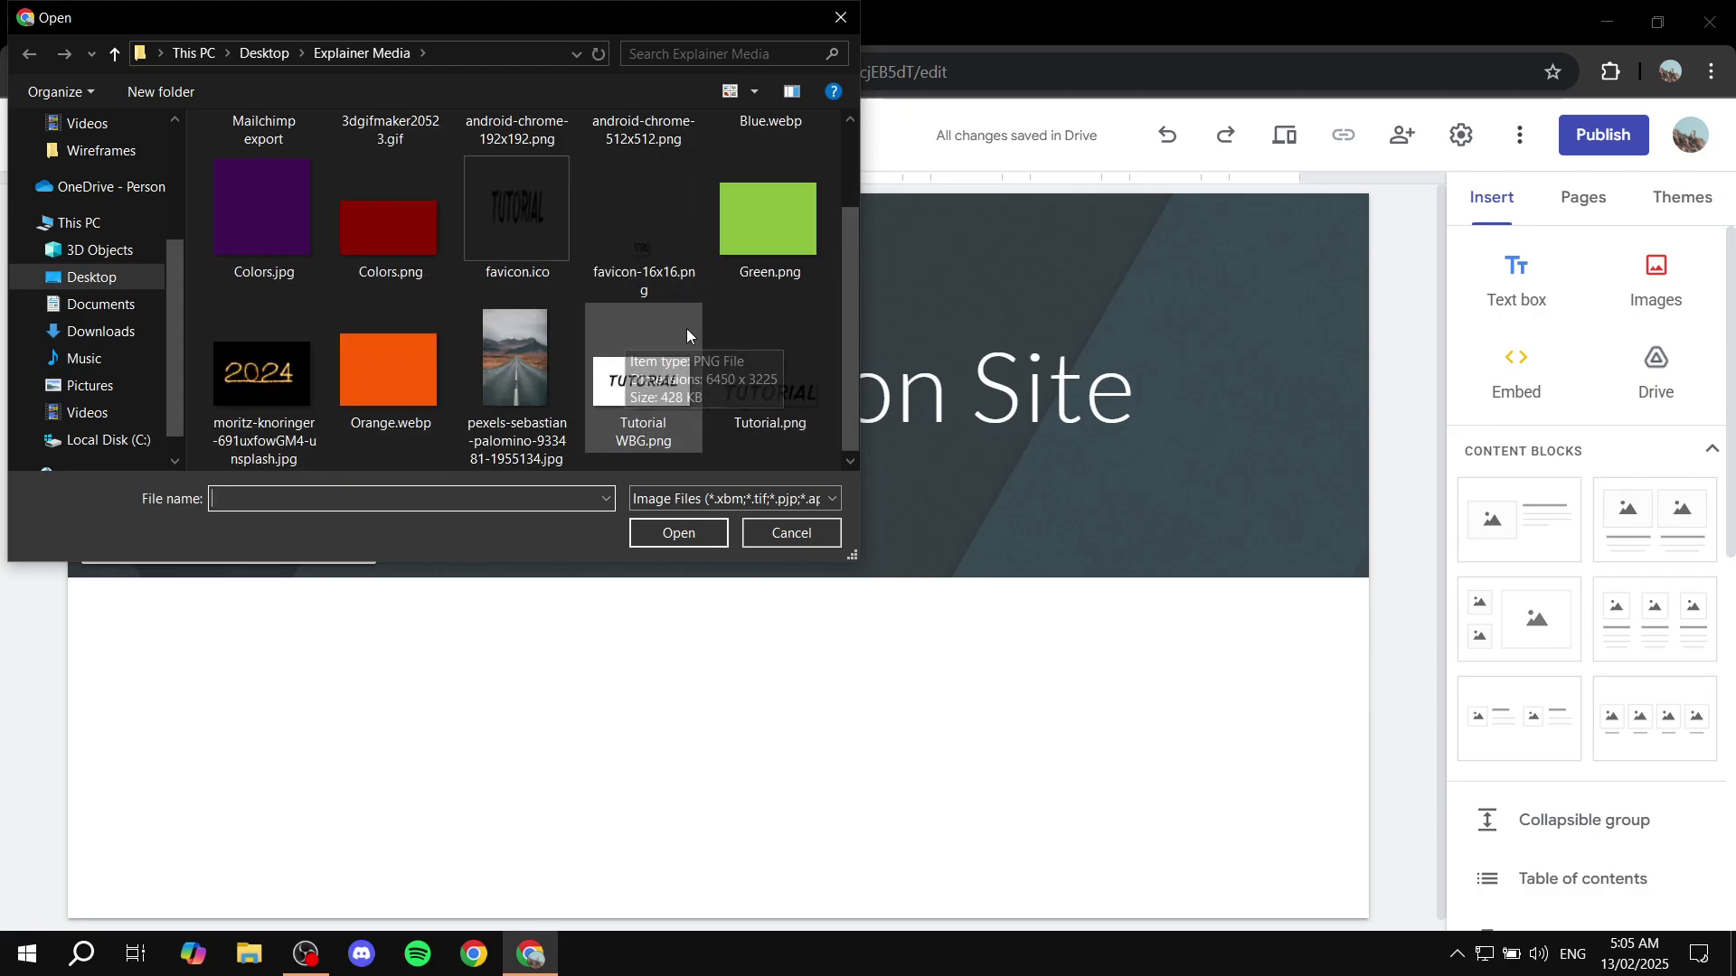
pyautogui.doubleClick(639, 370)
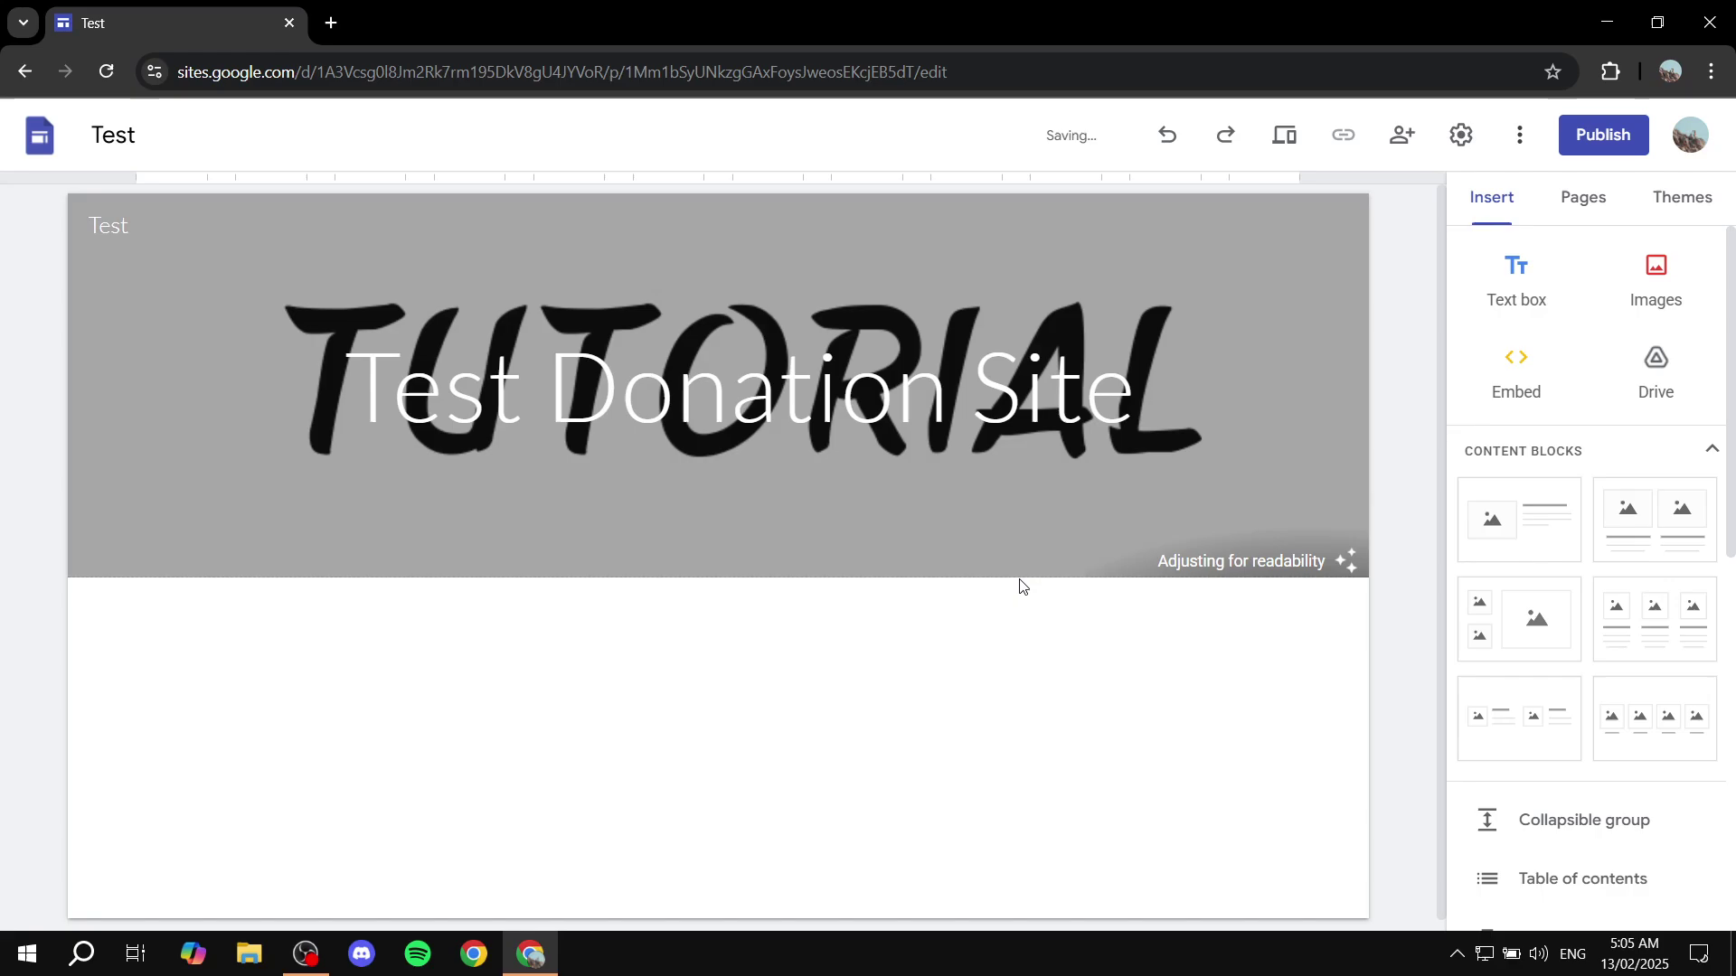
pyautogui.moveTo(622, 519)
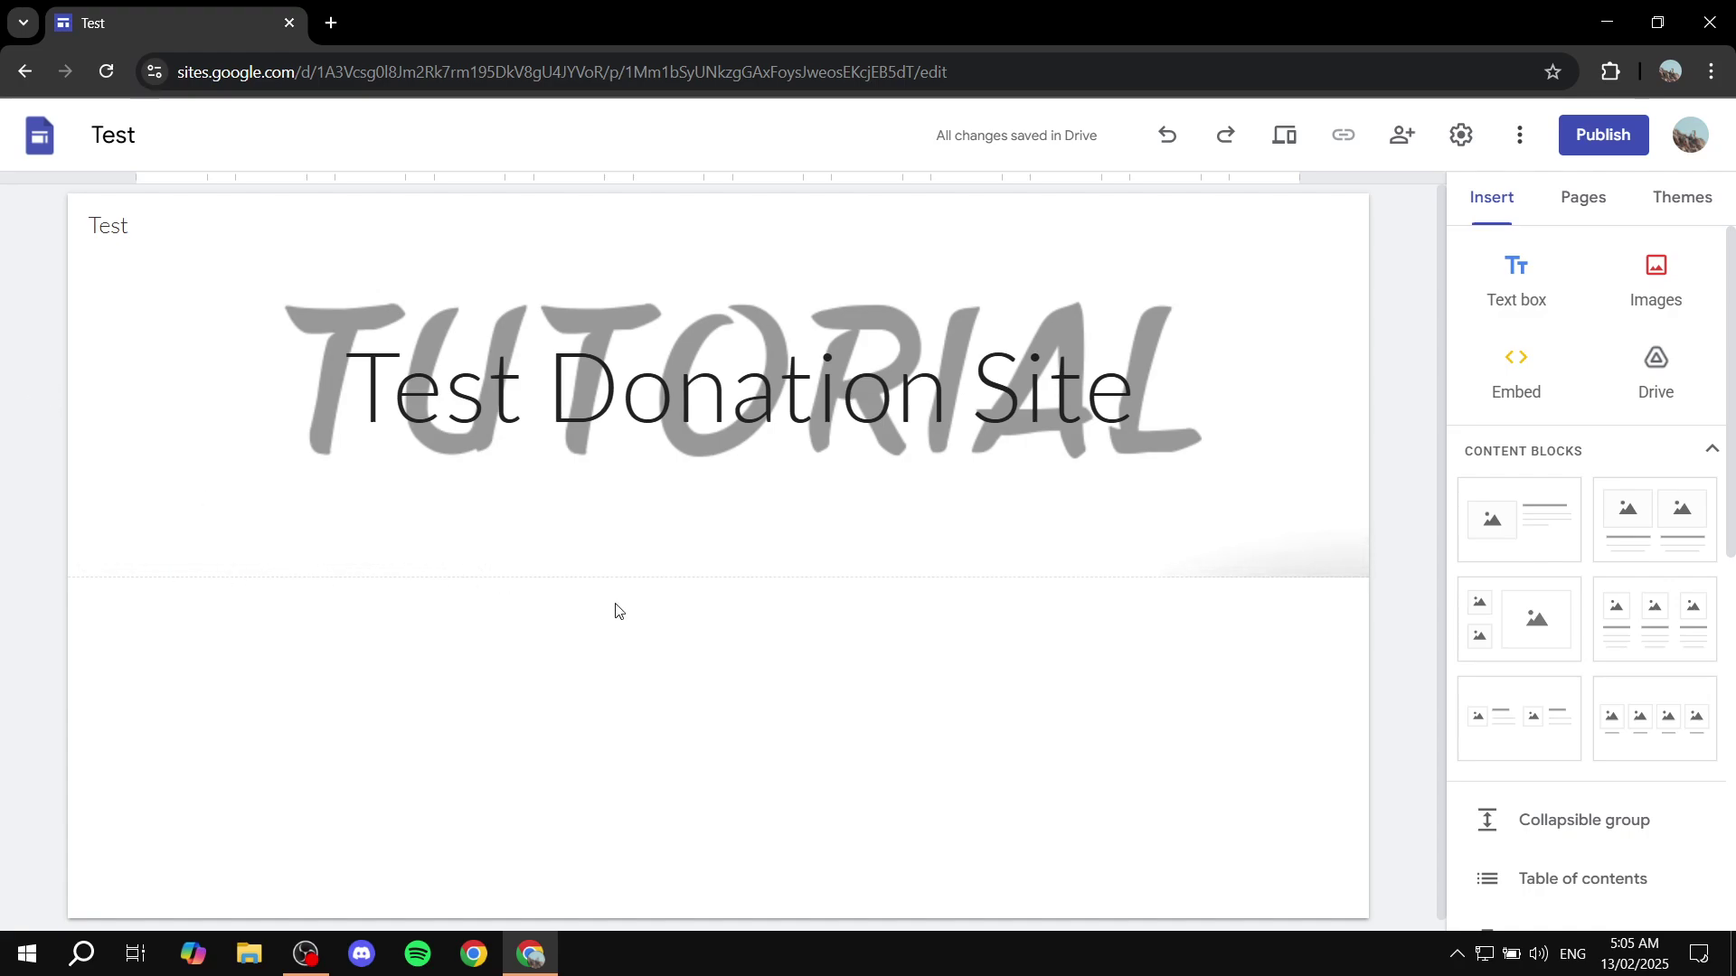
pyautogui.scroll(-1, 814, 714)
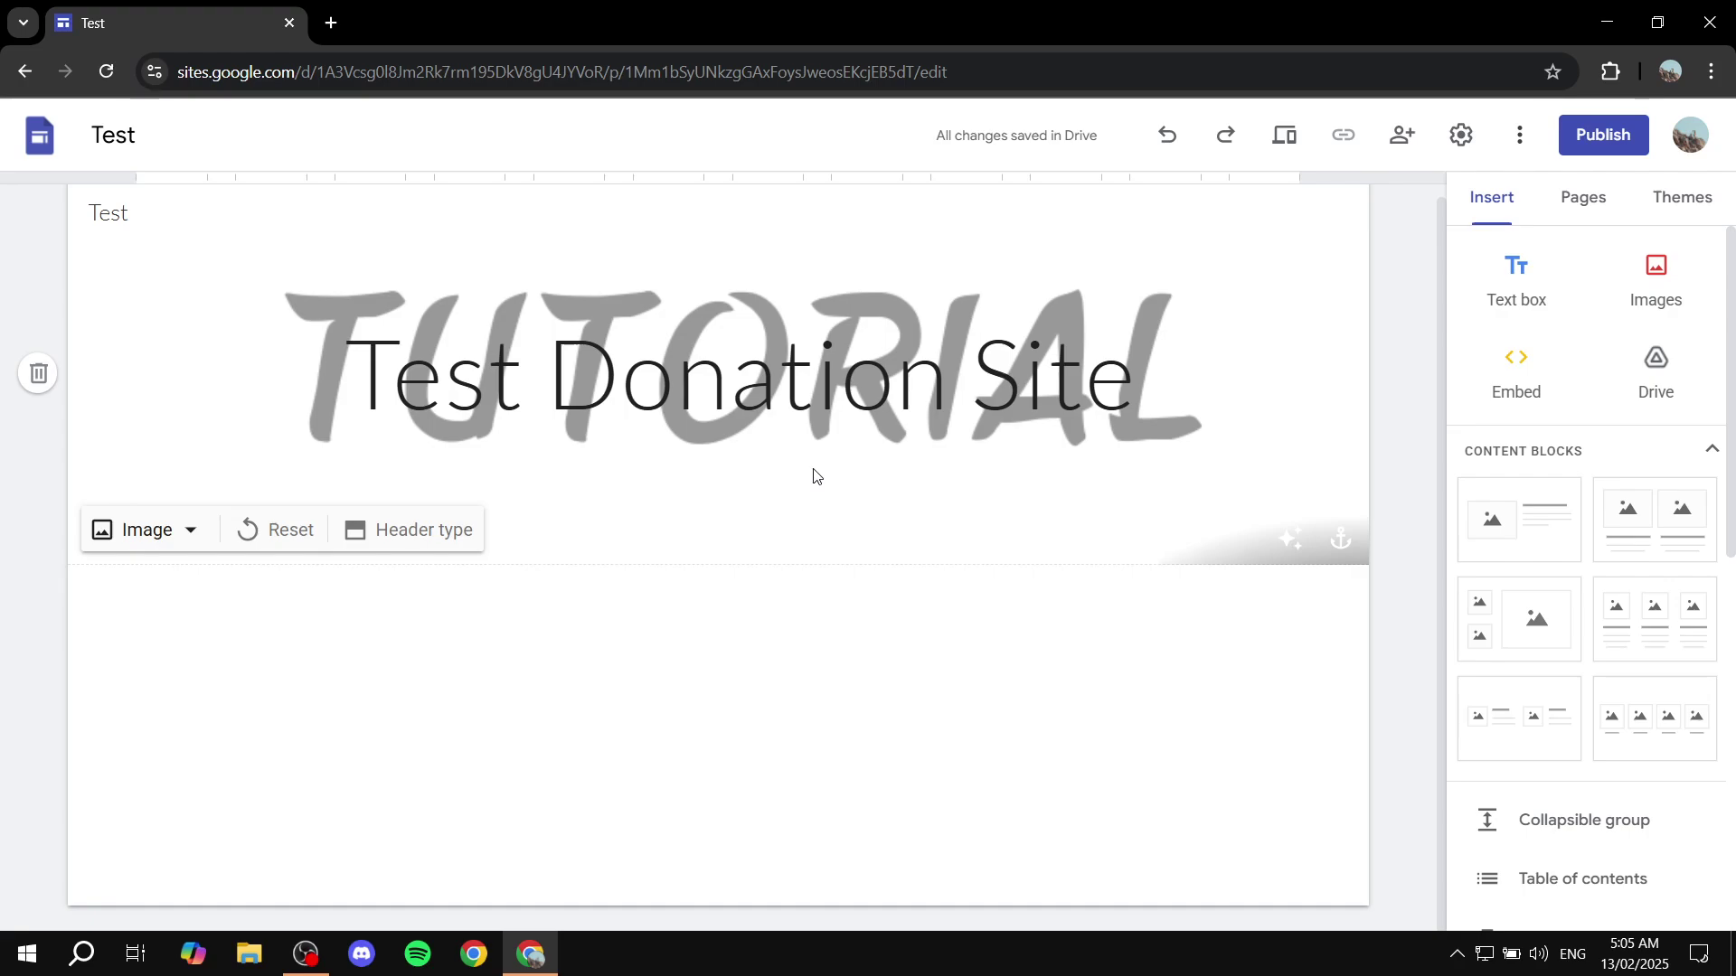
# Add a new page named "Contact Us" to the site
pyautogui.click(1580, 208)
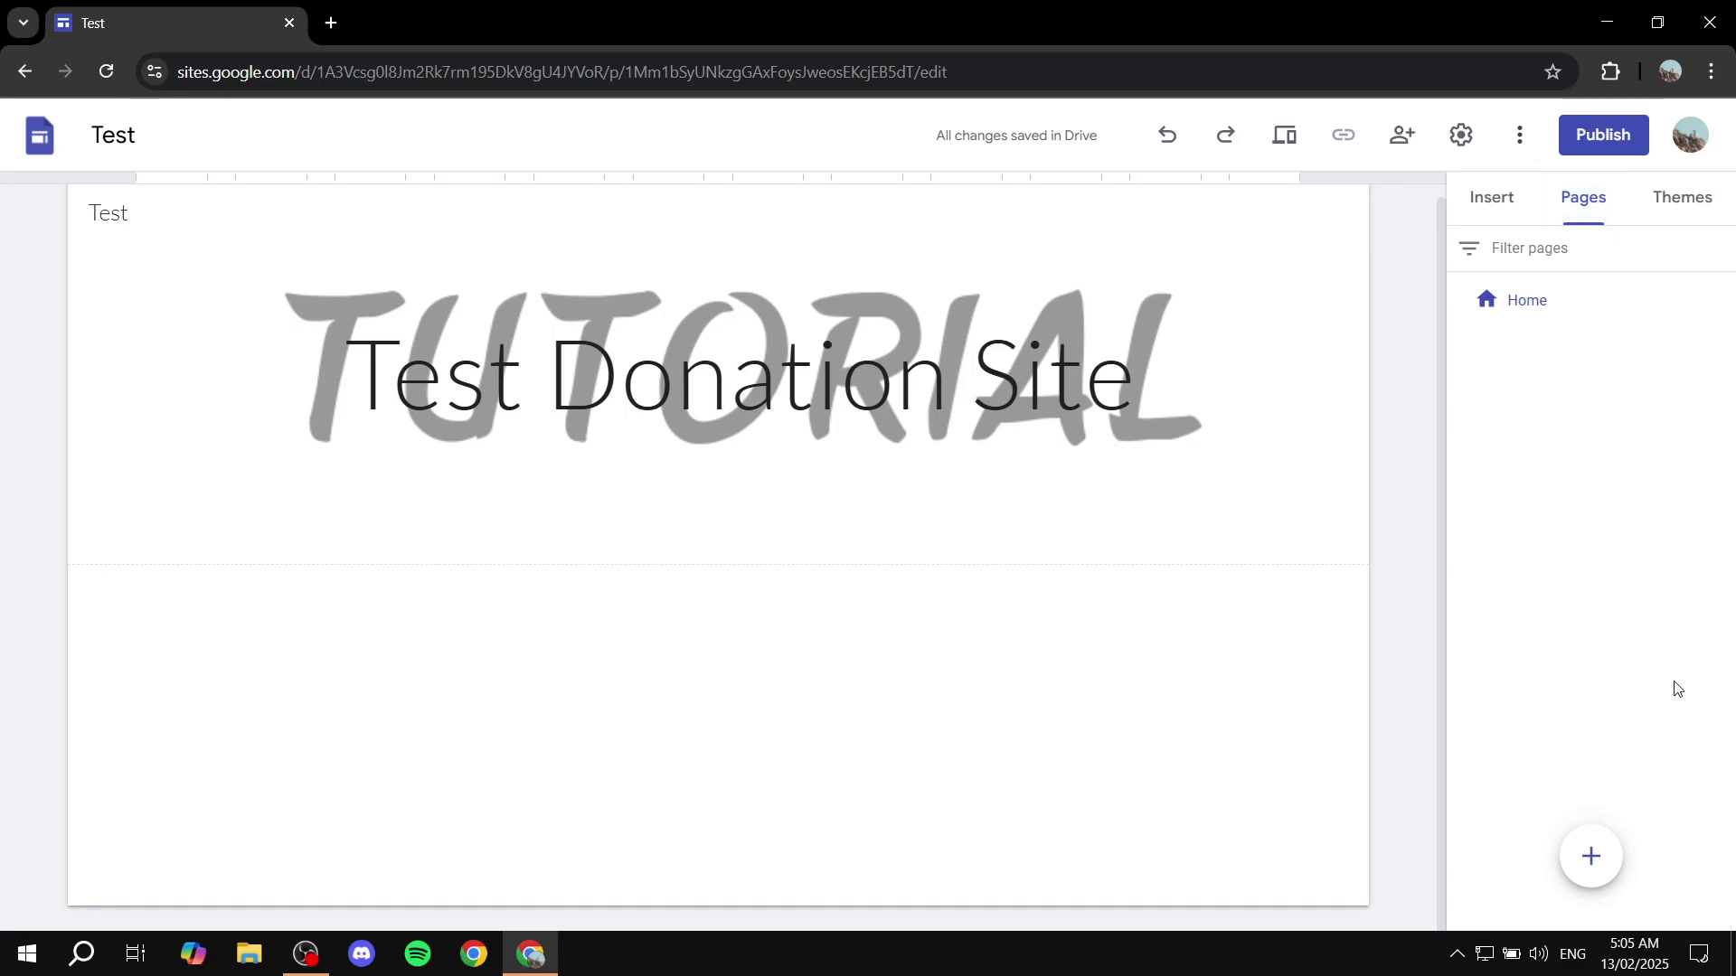
pyautogui.moveTo(1604, 850)
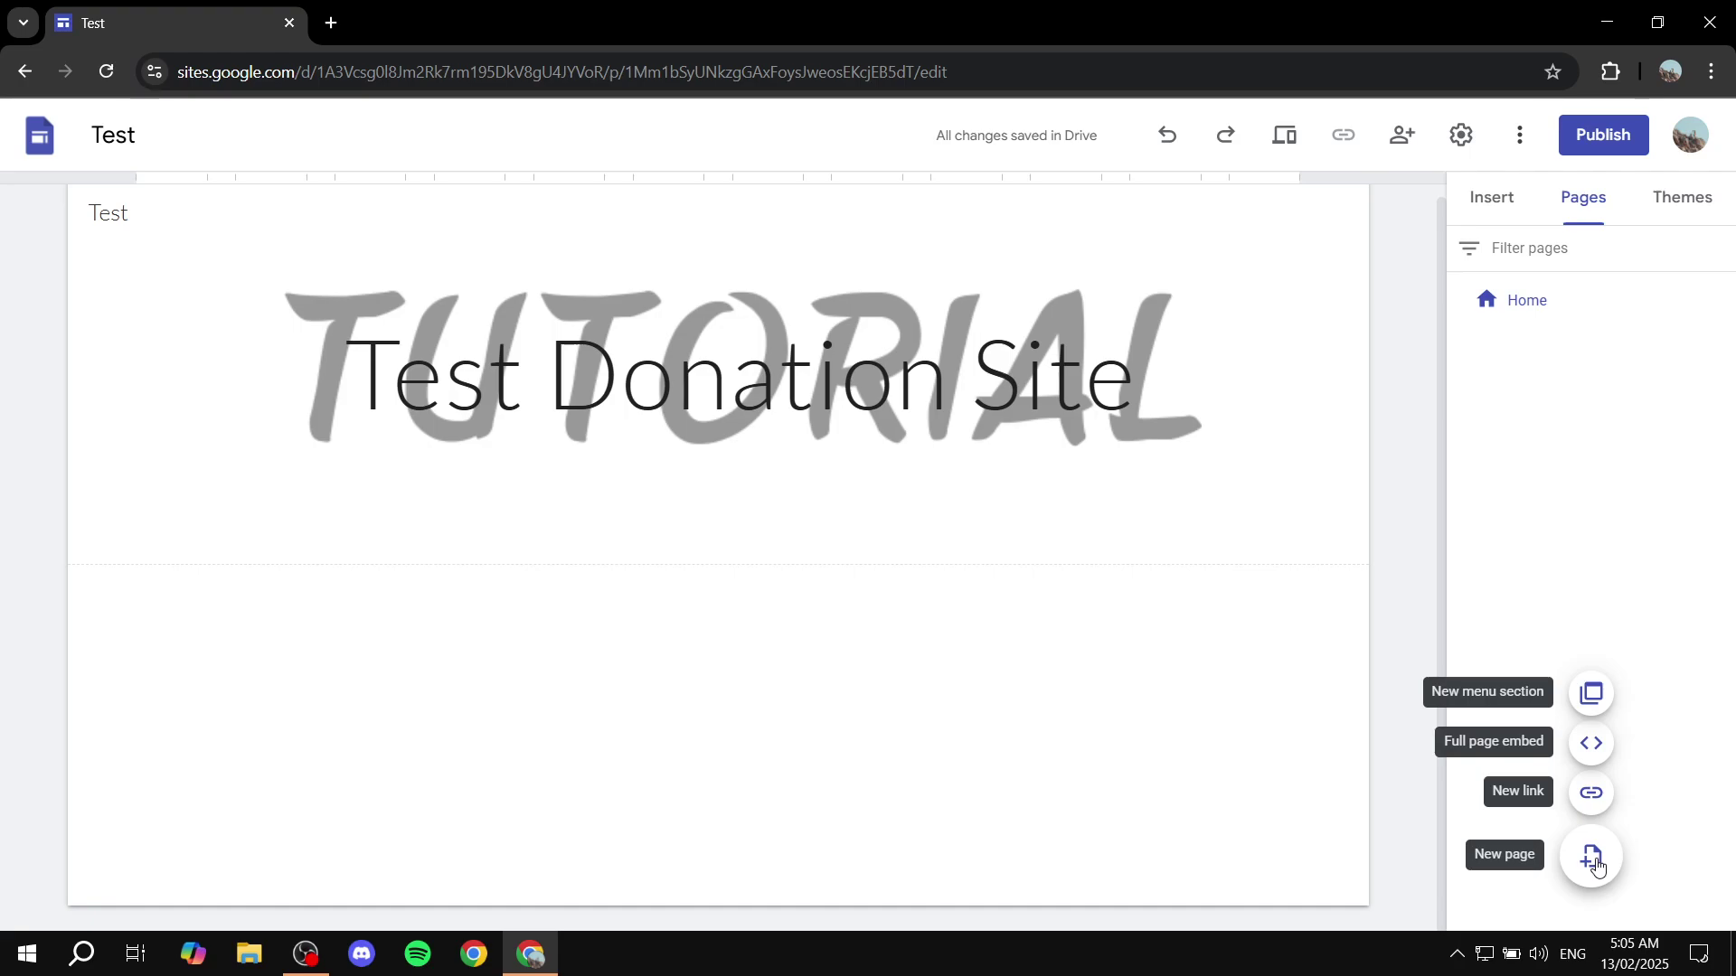
pyautogui.click(1596, 863)
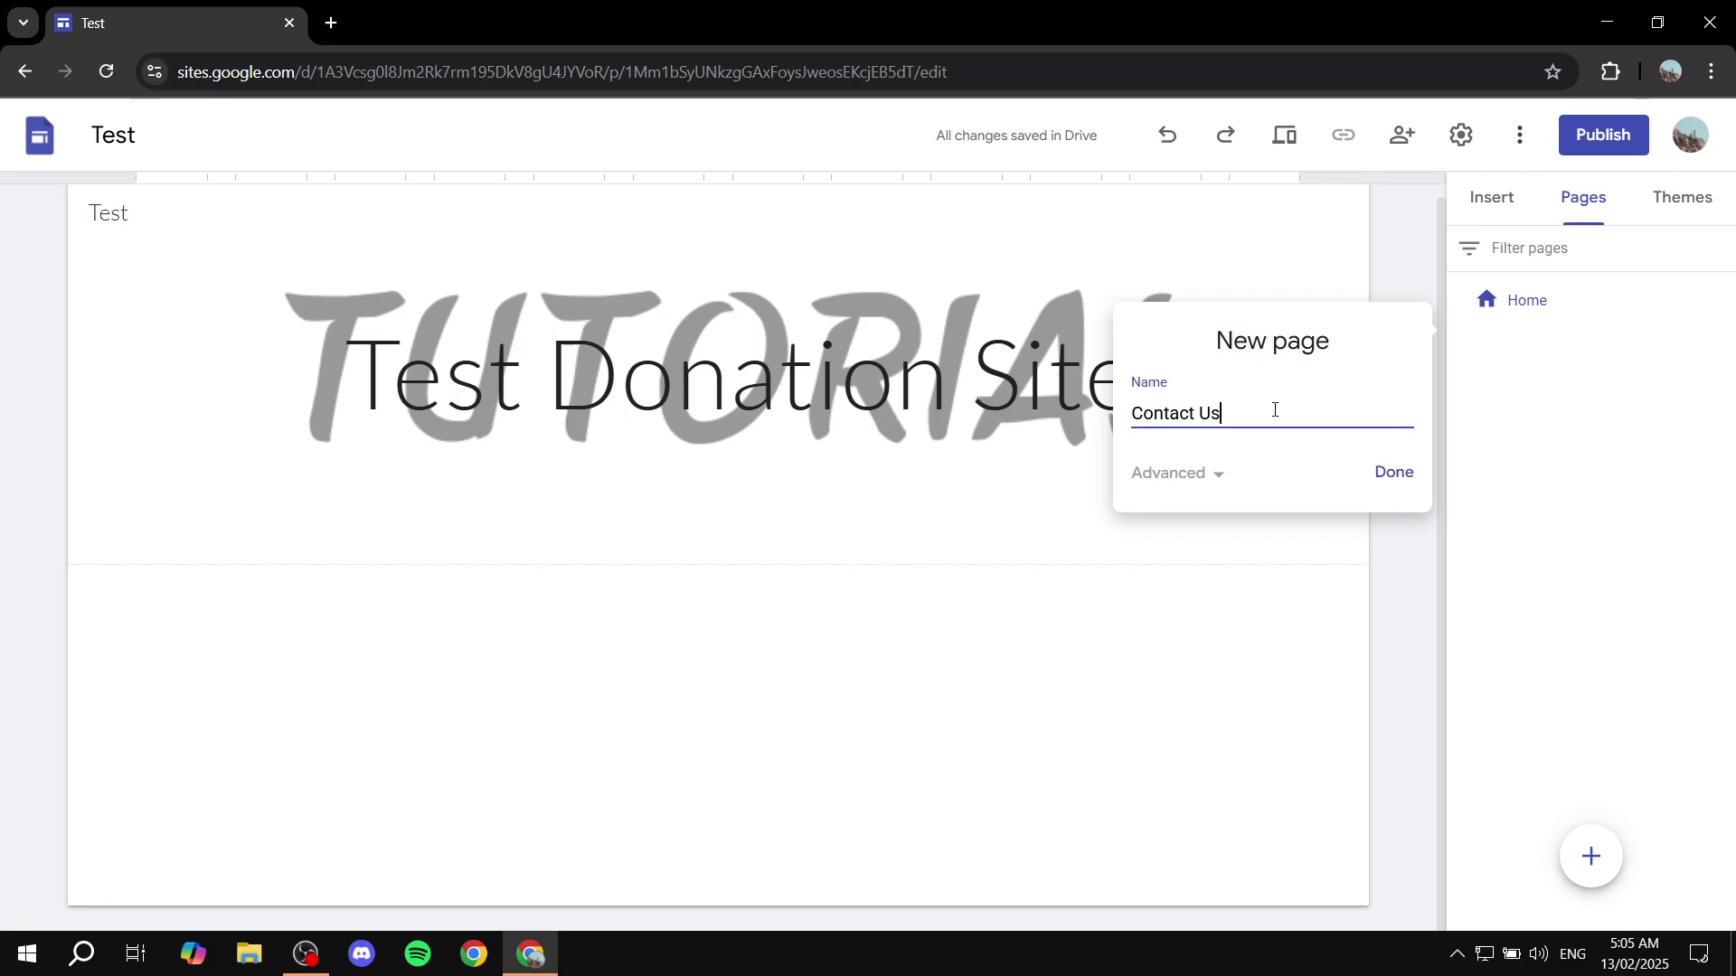
pyautogui.click(1395, 493)
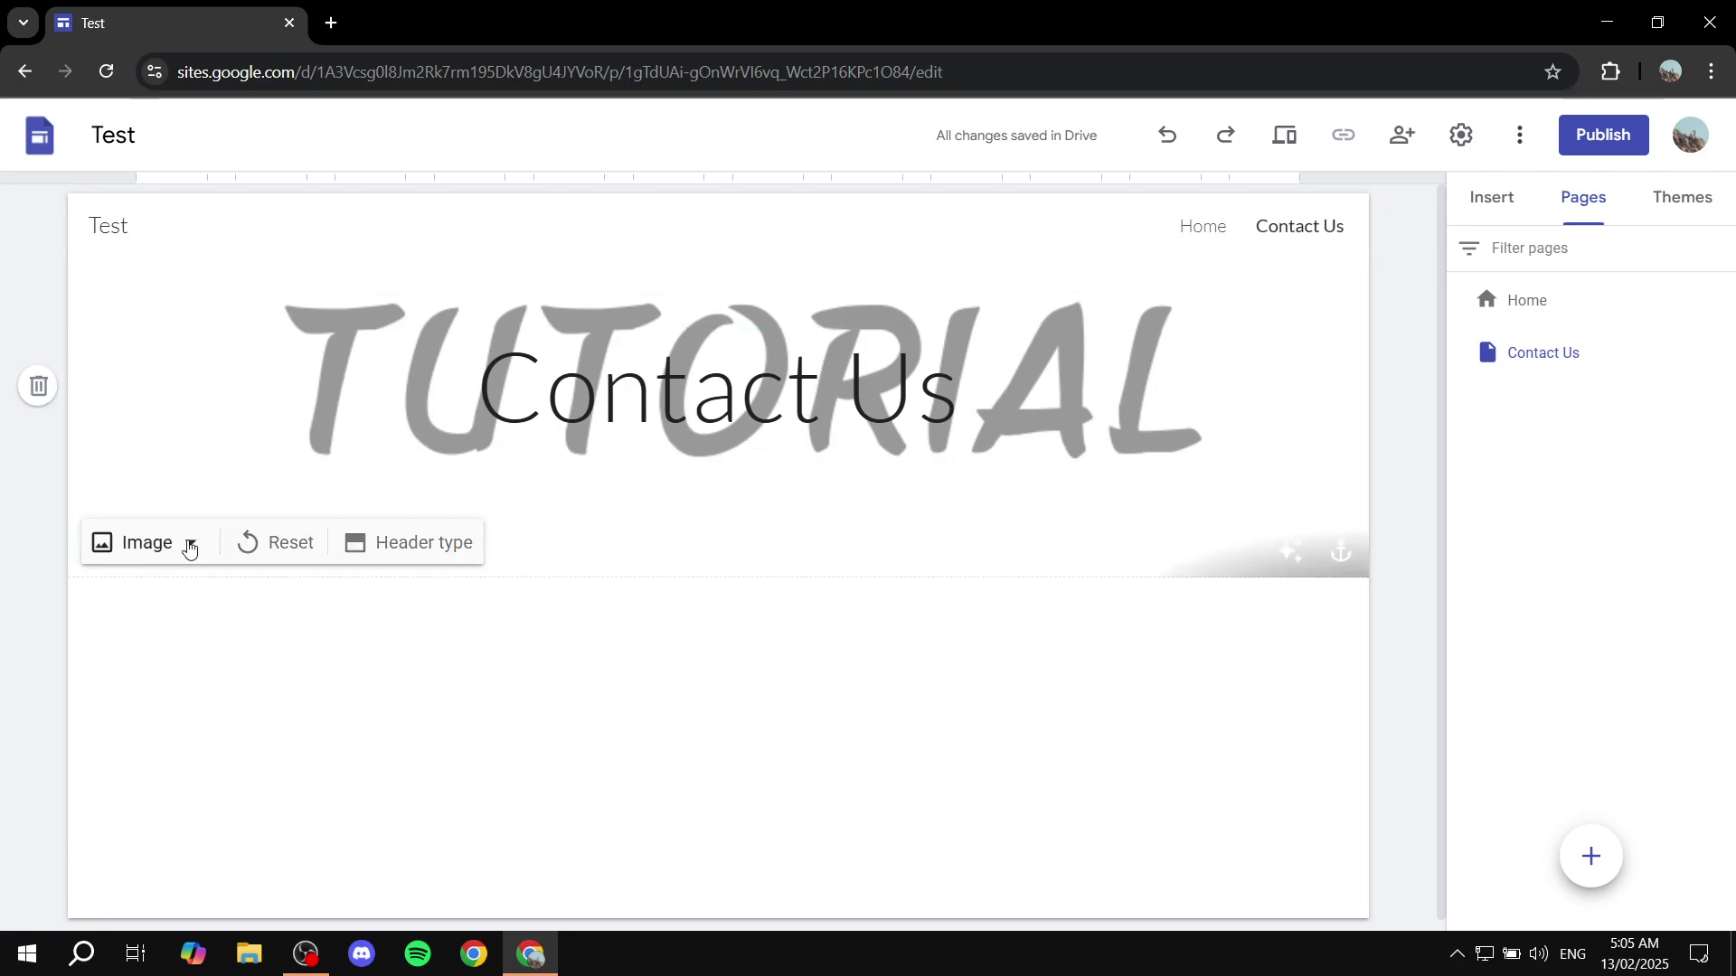
# Upload Colors.png from the Explainer Media folder as the Contact Us page's header image
pyautogui.click(143, 543)
pyautogui.click(192, 612)
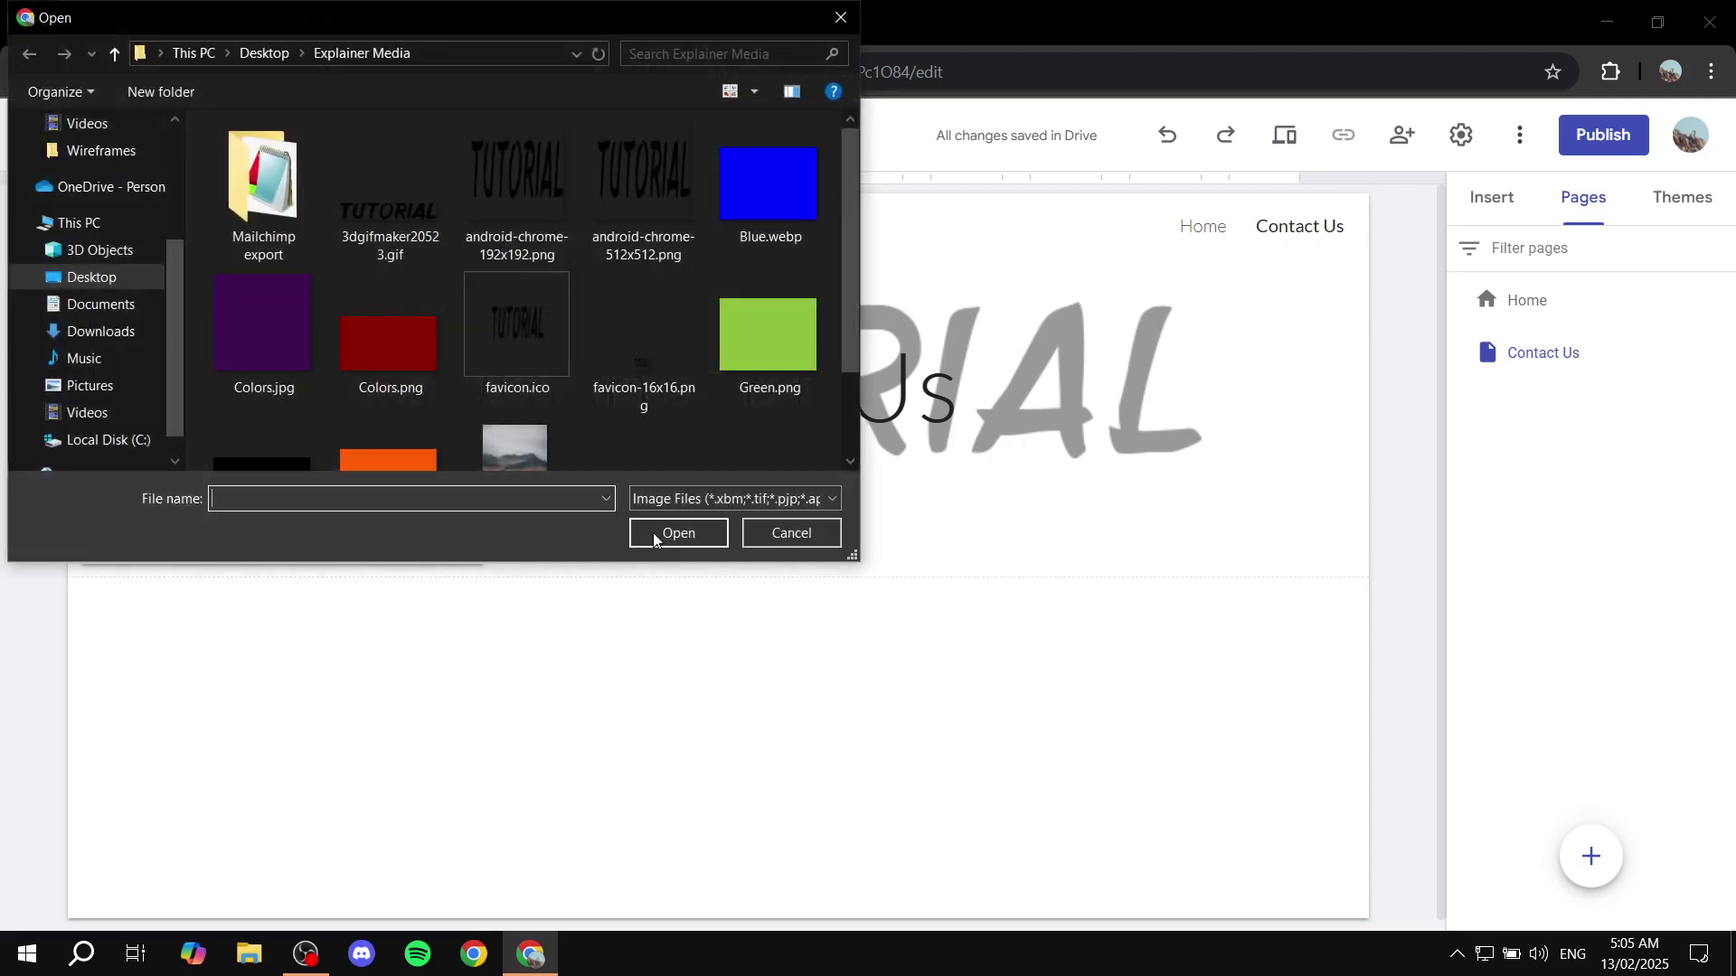
pyautogui.doubleClick(389, 348)
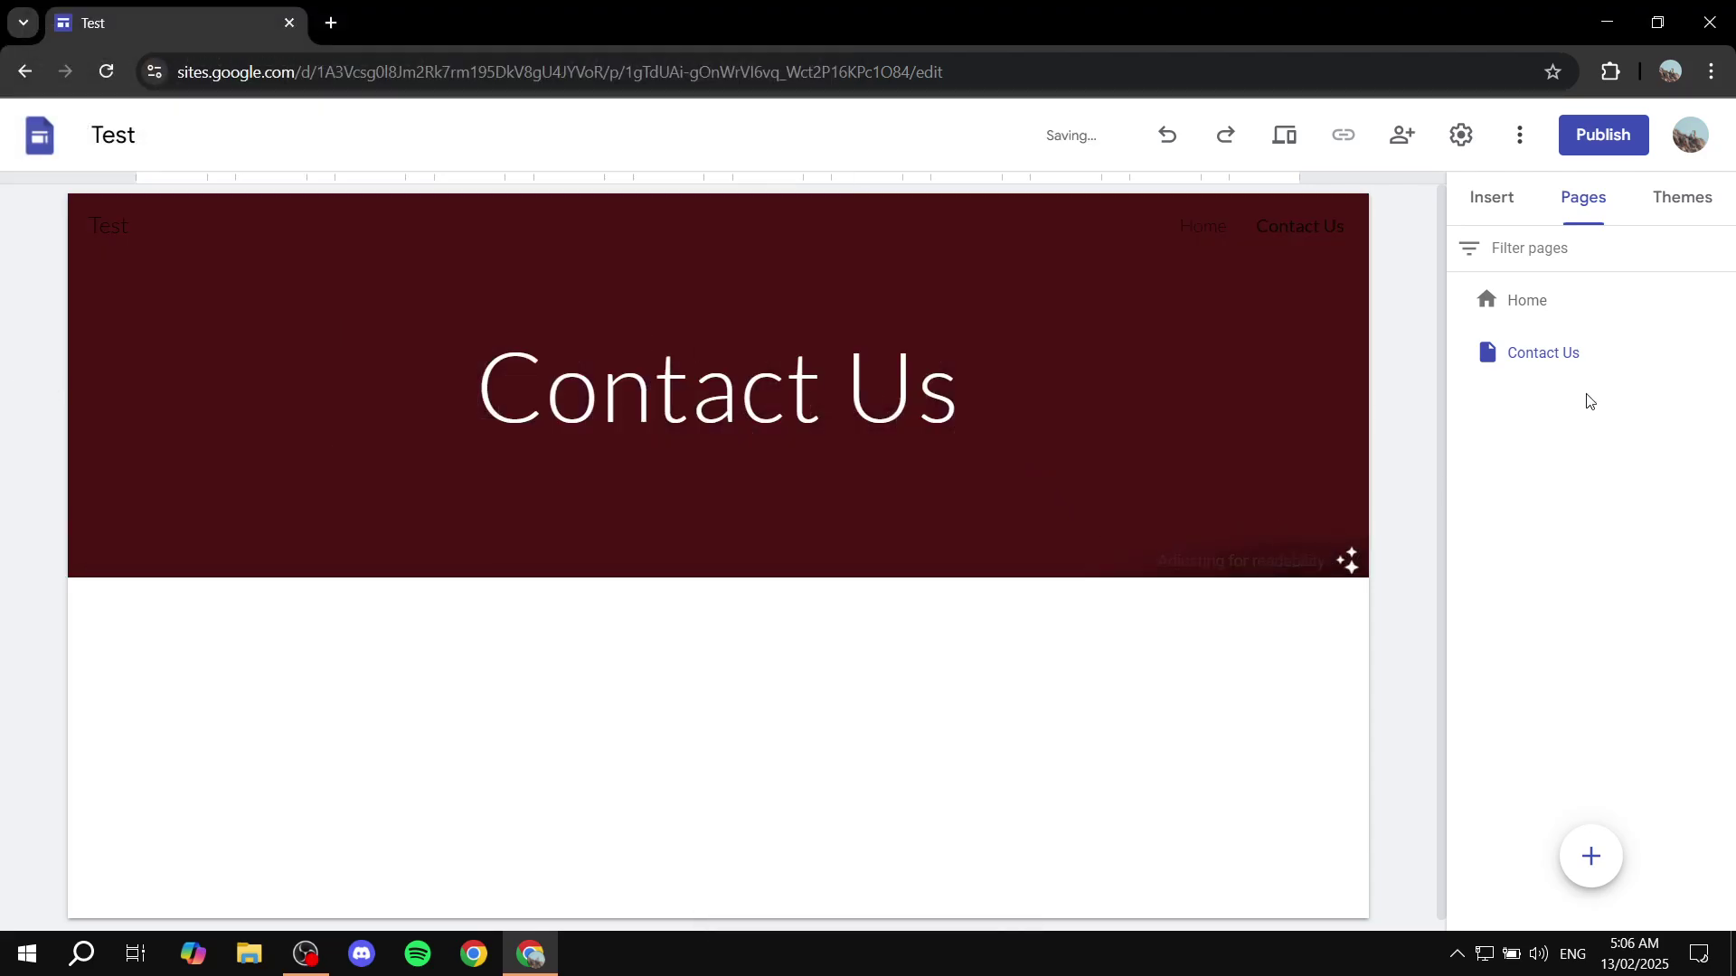
# Review the Home and Contact Us pages and show the options for adding another page
pyautogui.click(1550, 307)
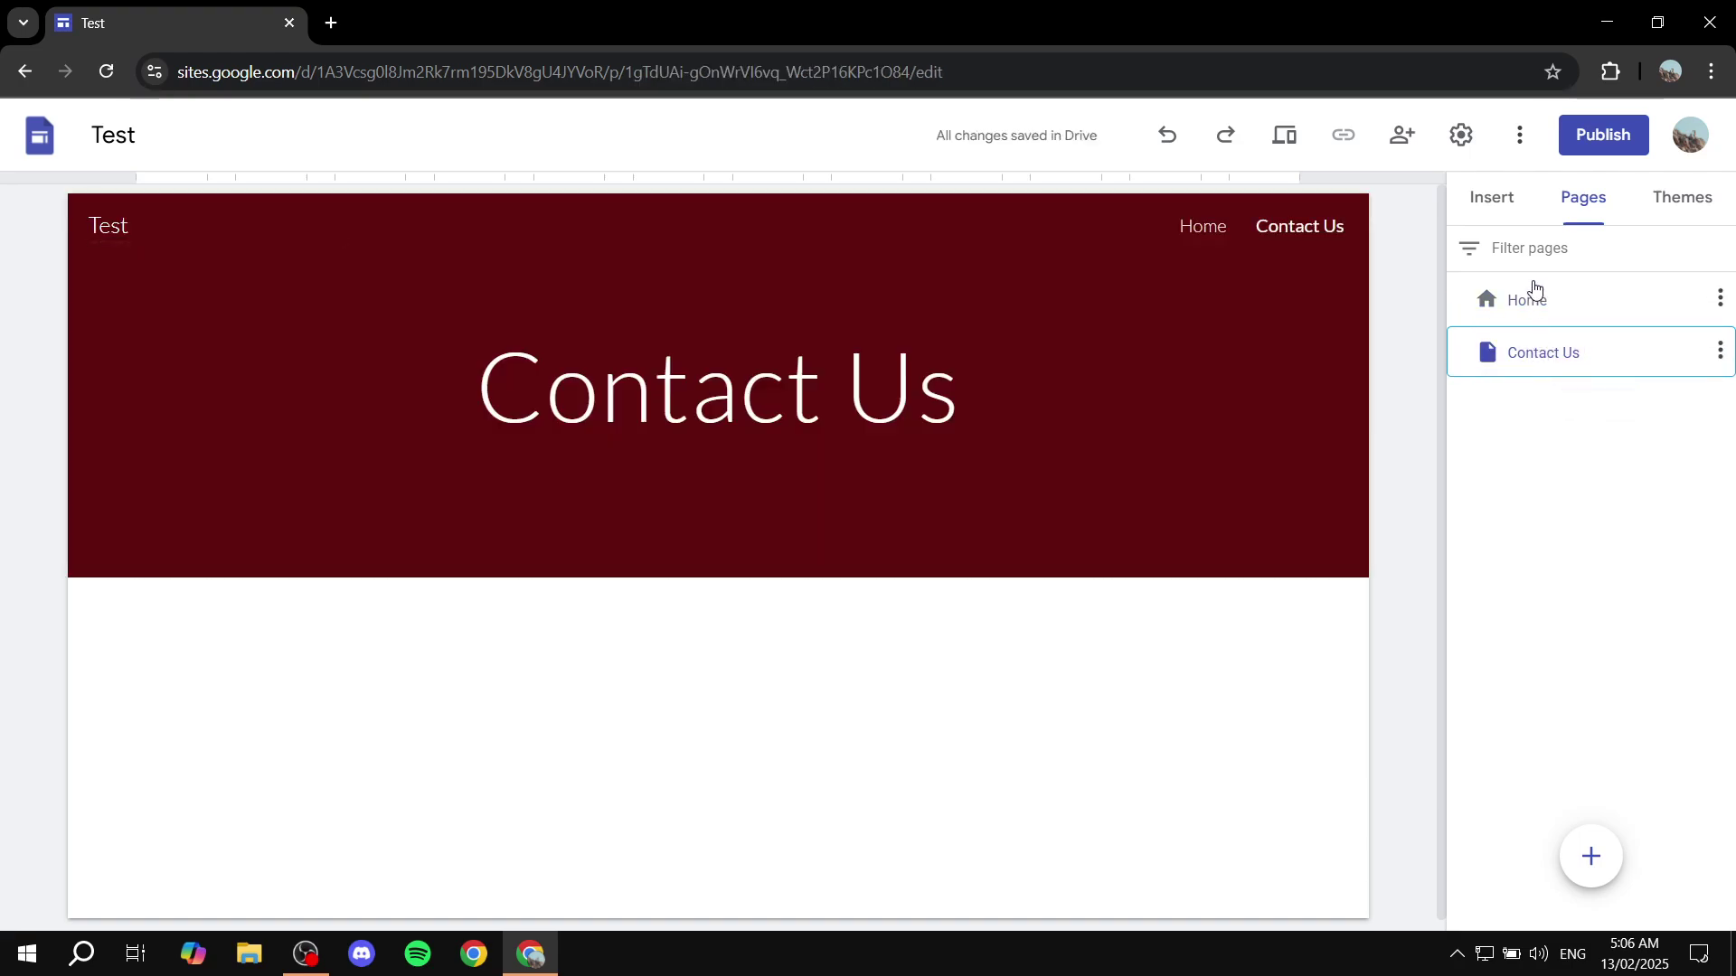
pyautogui.click(1528, 300)
pyautogui.click(1541, 356)
pyautogui.moveTo(1597, 870)
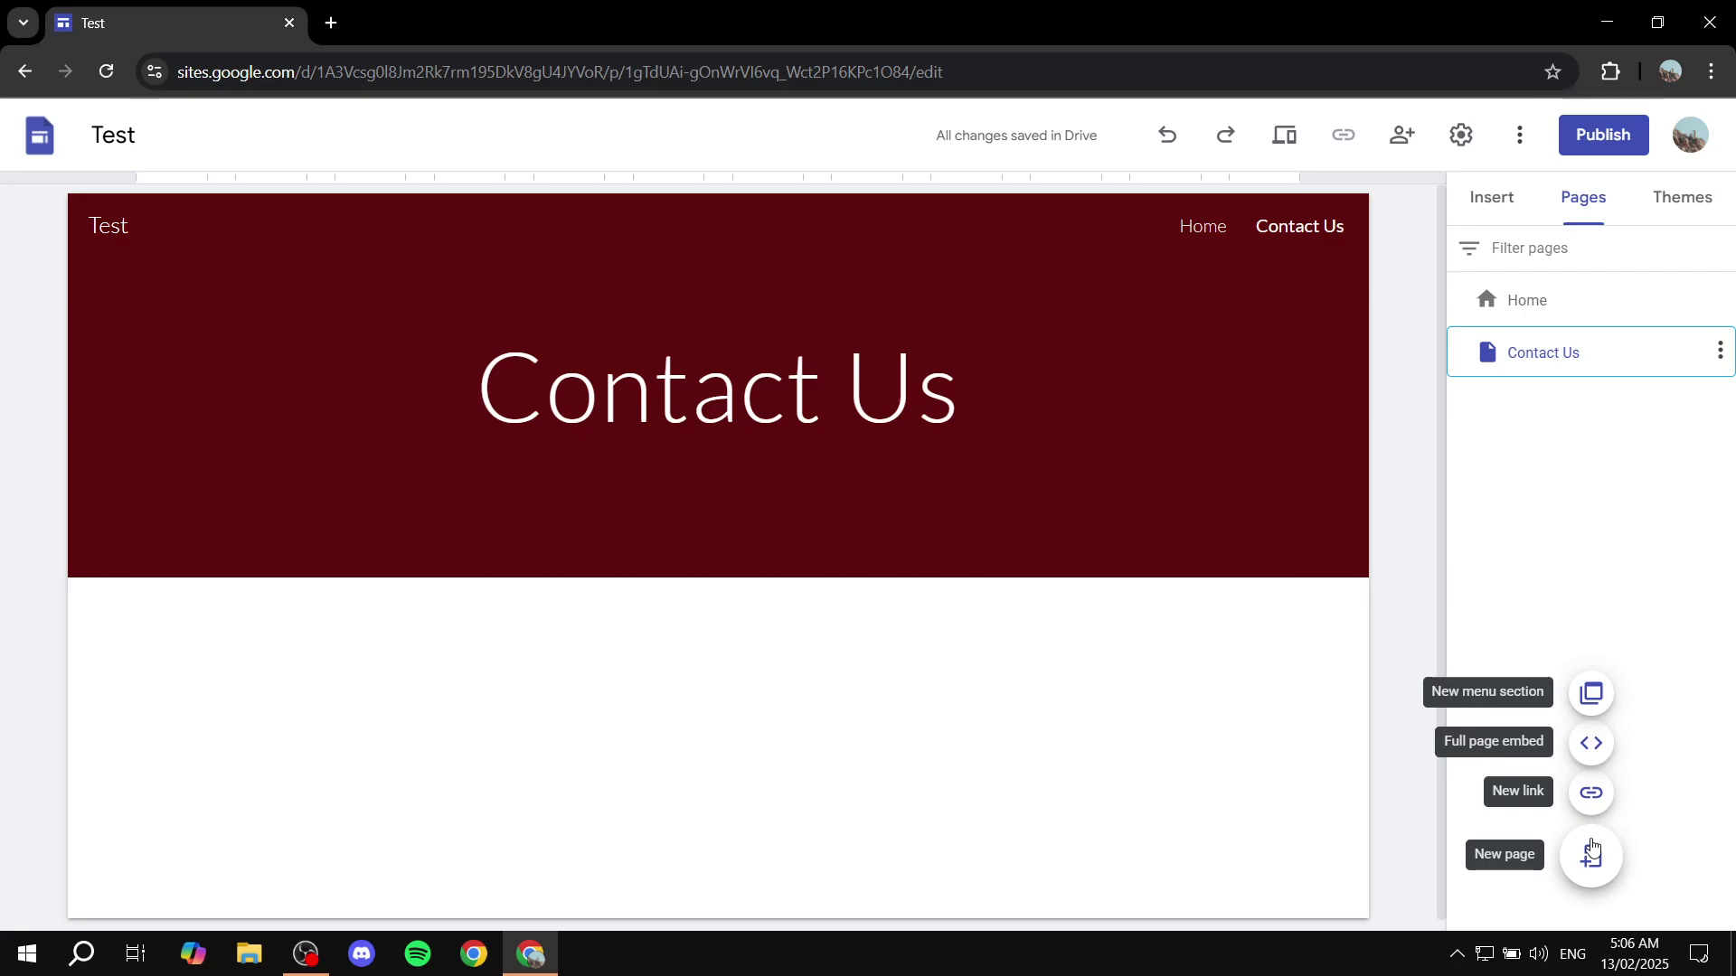
# Upload Colors.jpg from the Explainer Media folder to the Home page and stretch it across the full content width
pyautogui.click(1510, 305)
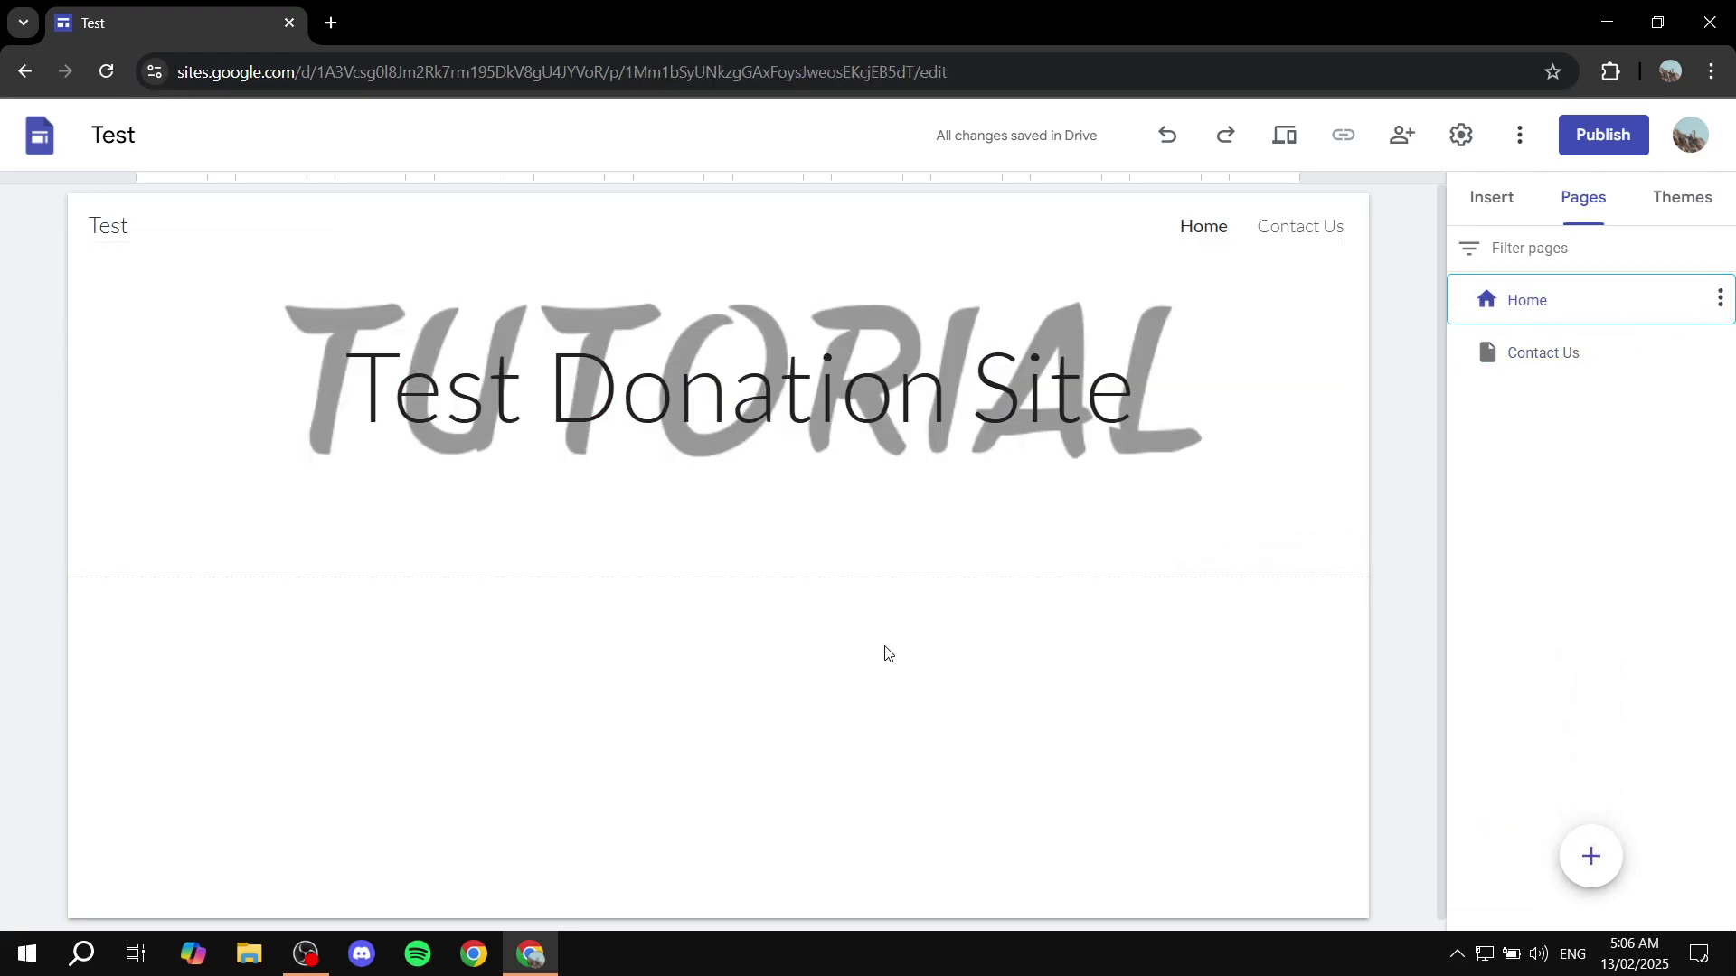
pyautogui.scroll(-1, 886, 683)
pyautogui.click(1526, 198)
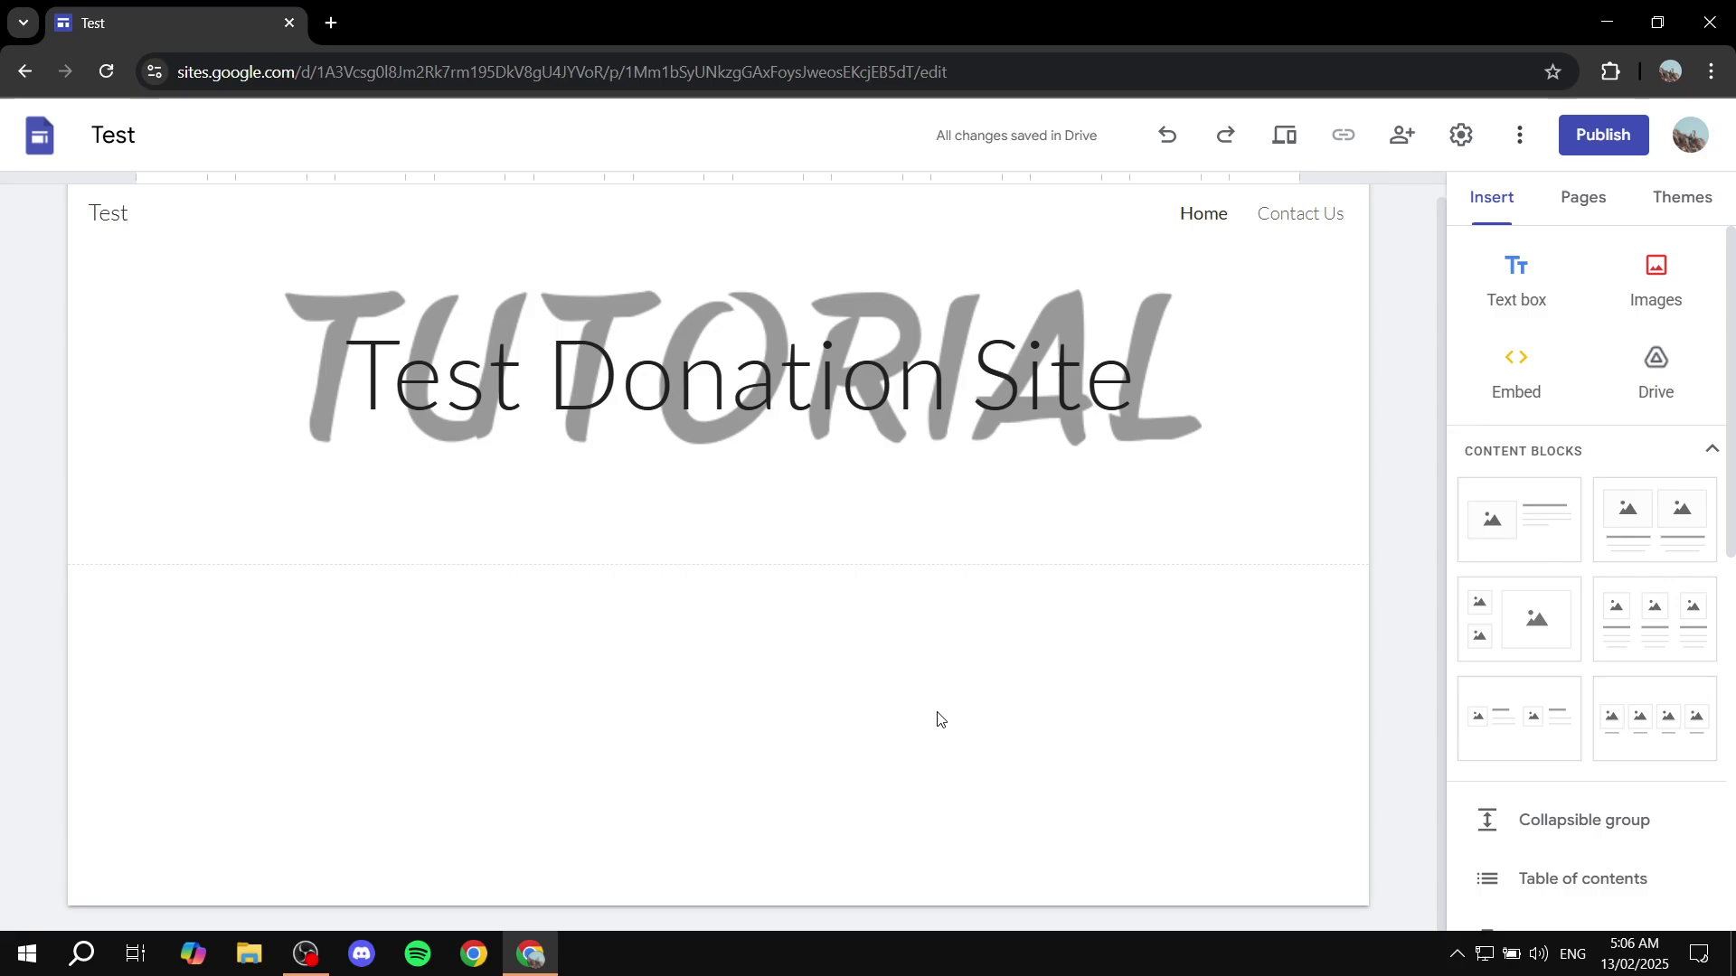
pyautogui.click(1668, 288)
pyautogui.click(1658, 349)
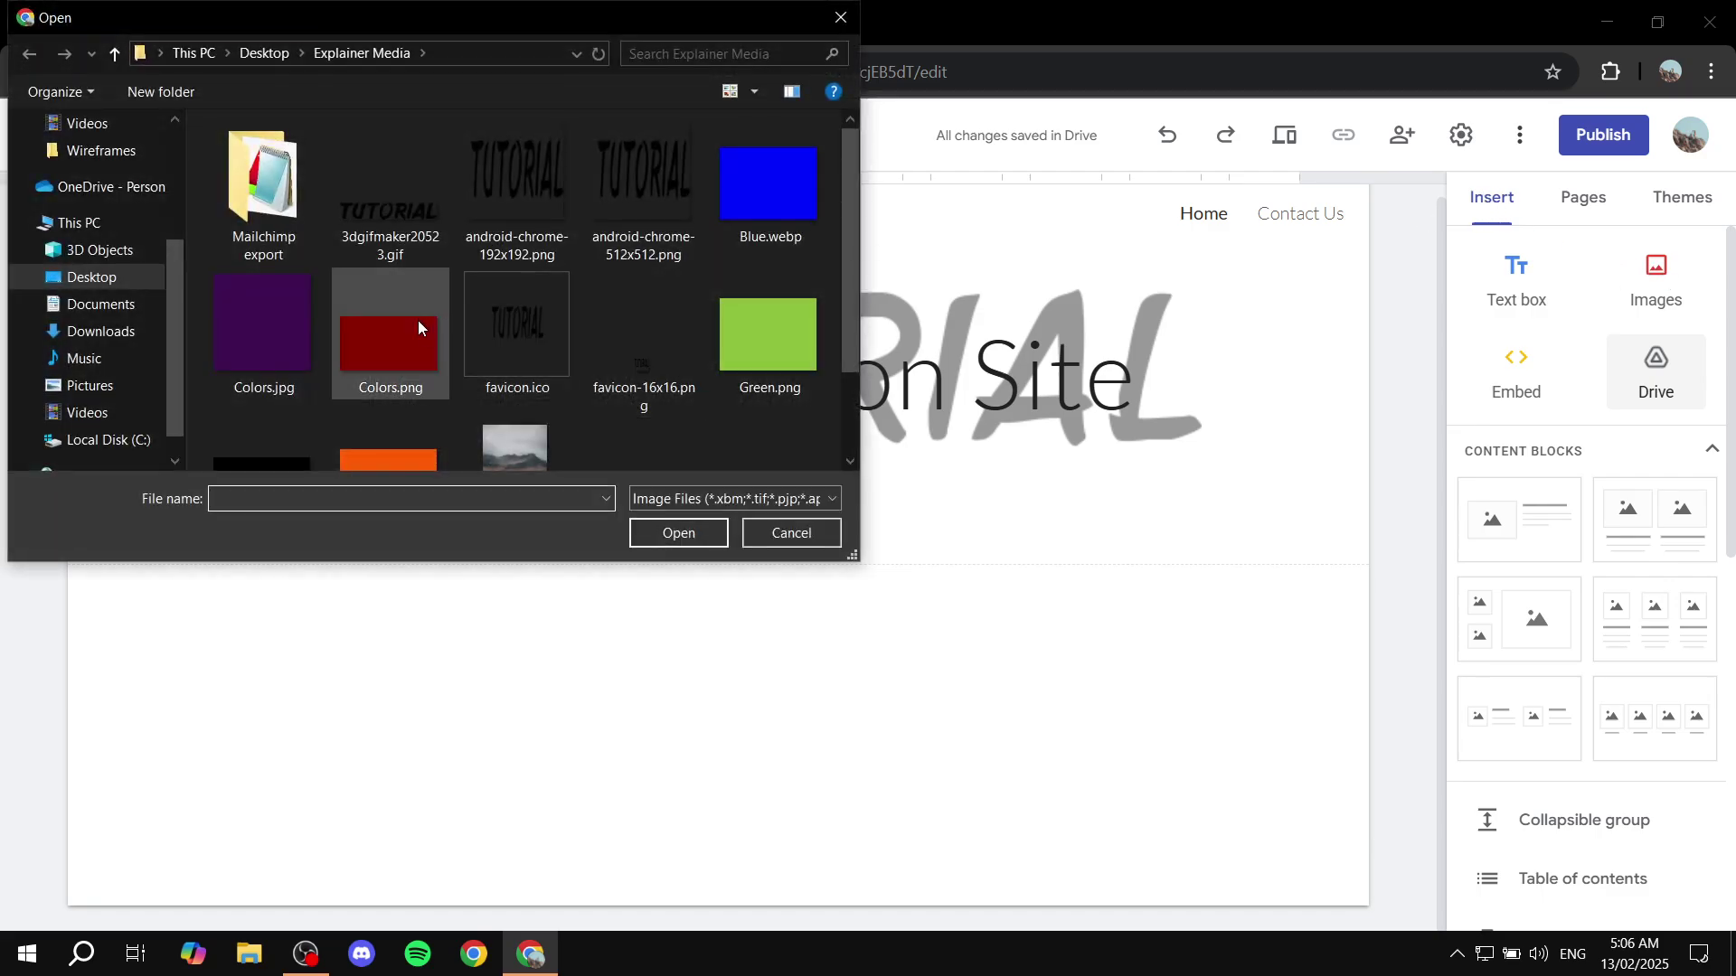
pyautogui.doubleClick(264, 330)
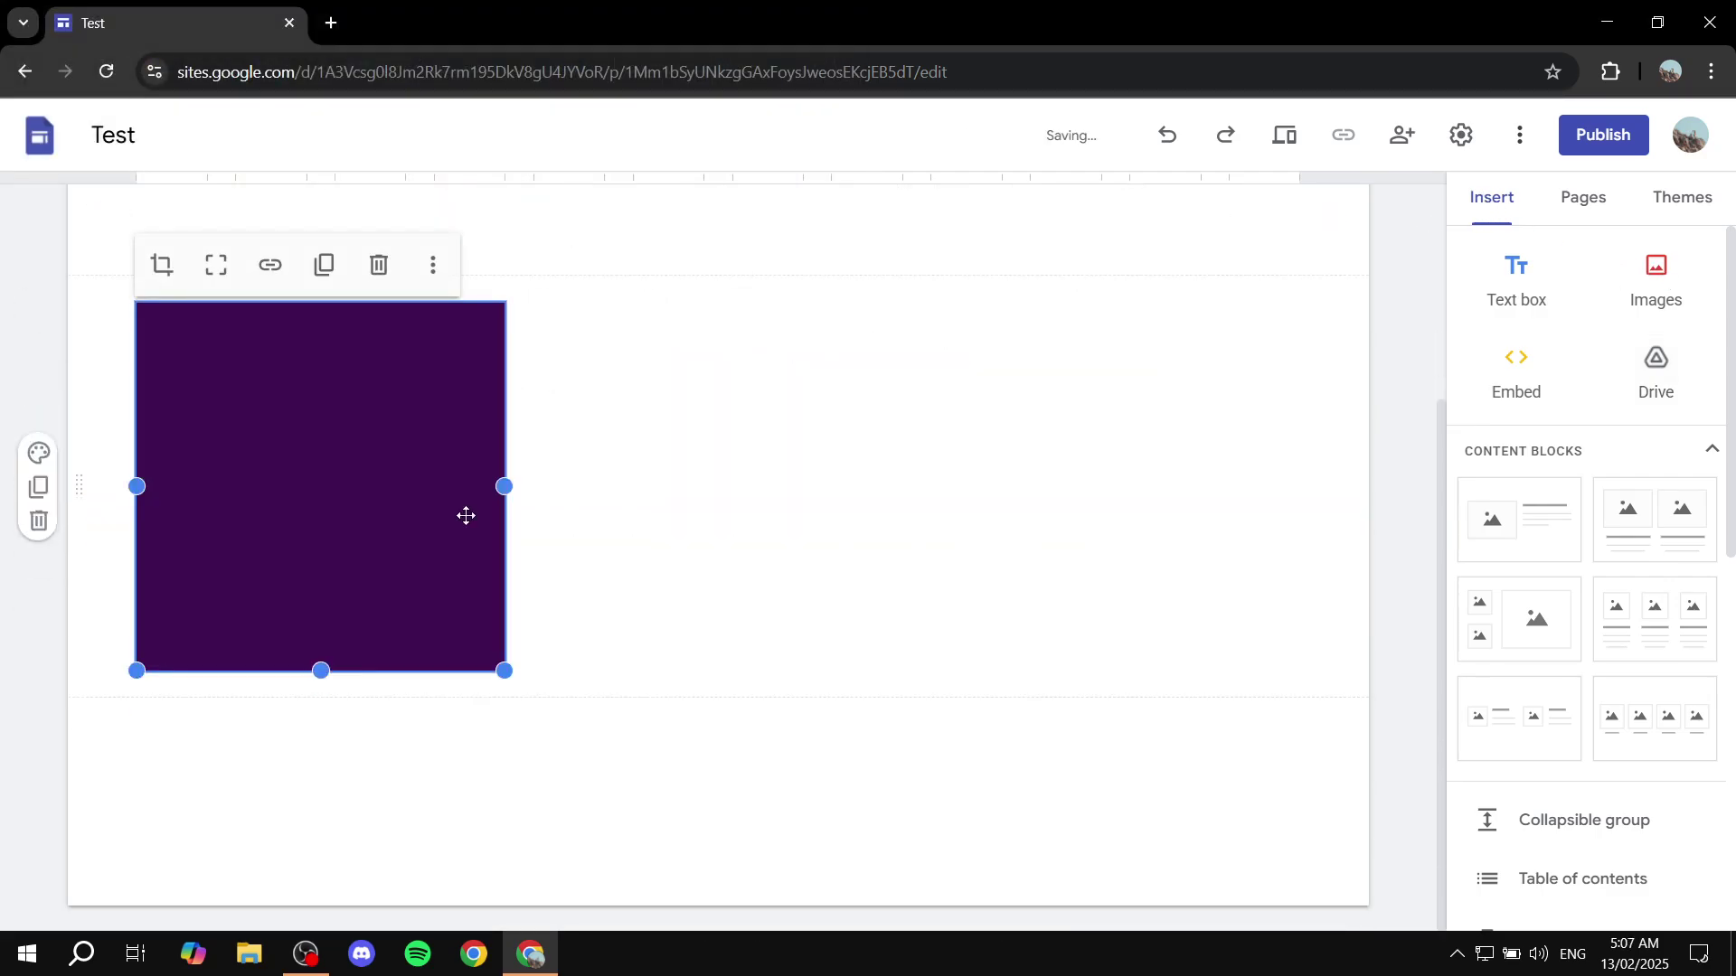
pyautogui.moveTo(504, 486); pyautogui.dragTo(1298, 486)
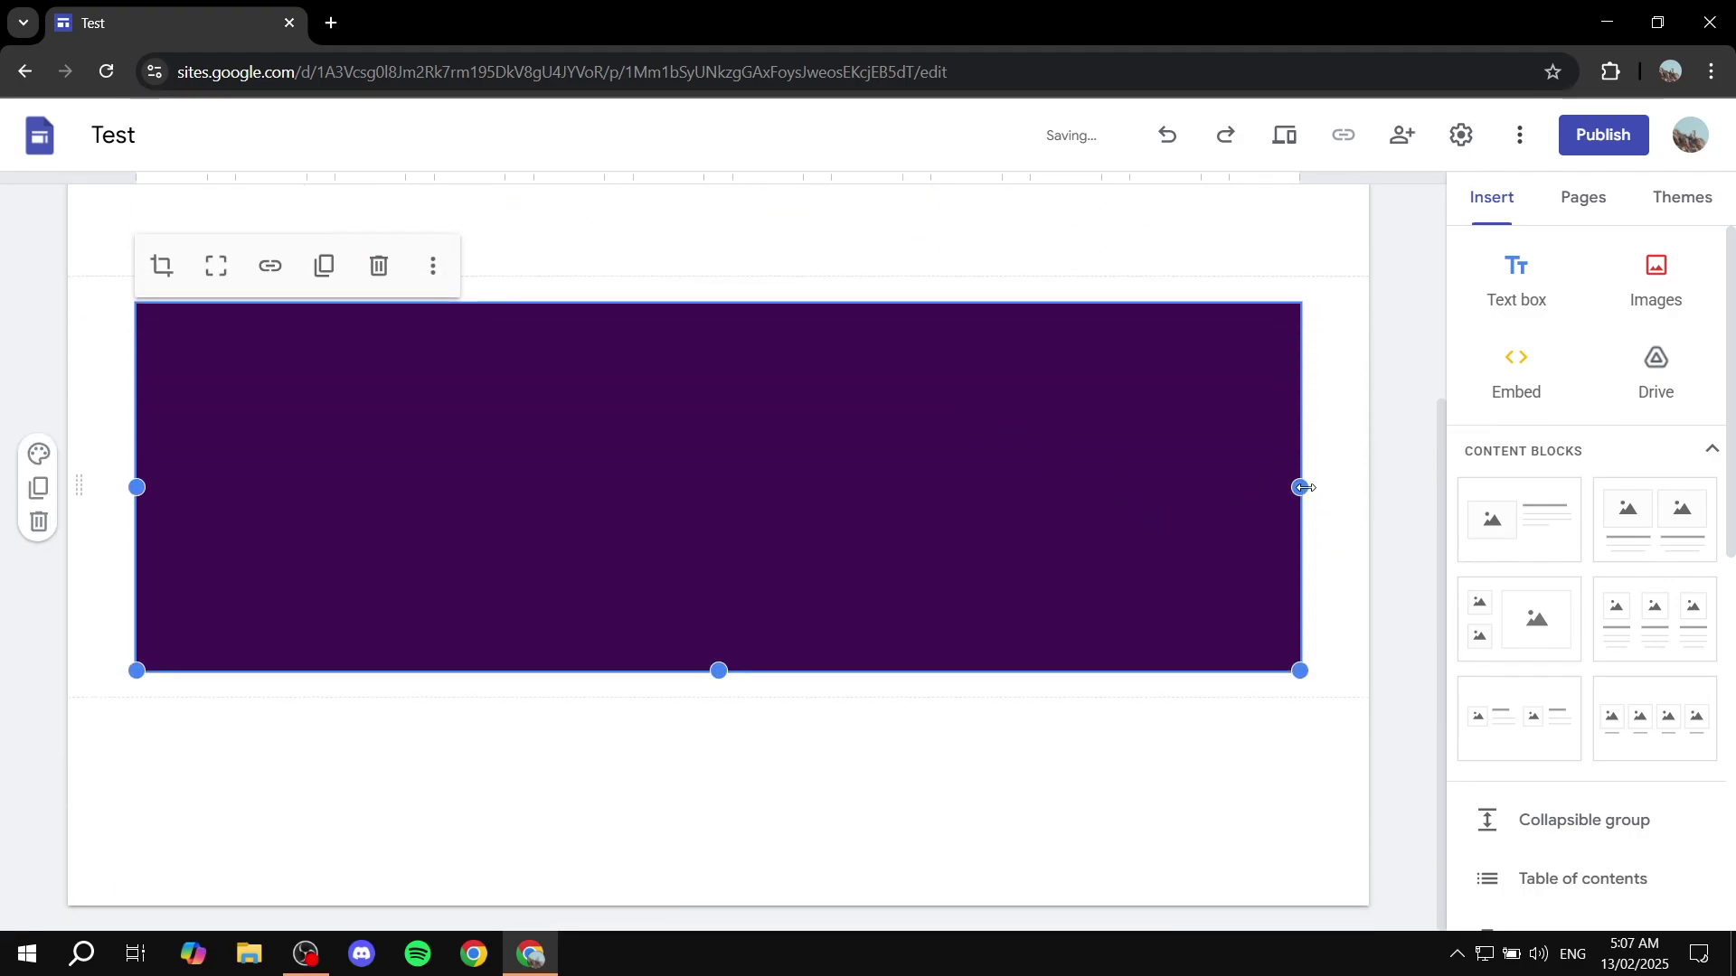
# Add a text box below the purple image in the Title style reading "Feel free to Donate"
pyautogui.click(1512, 274)
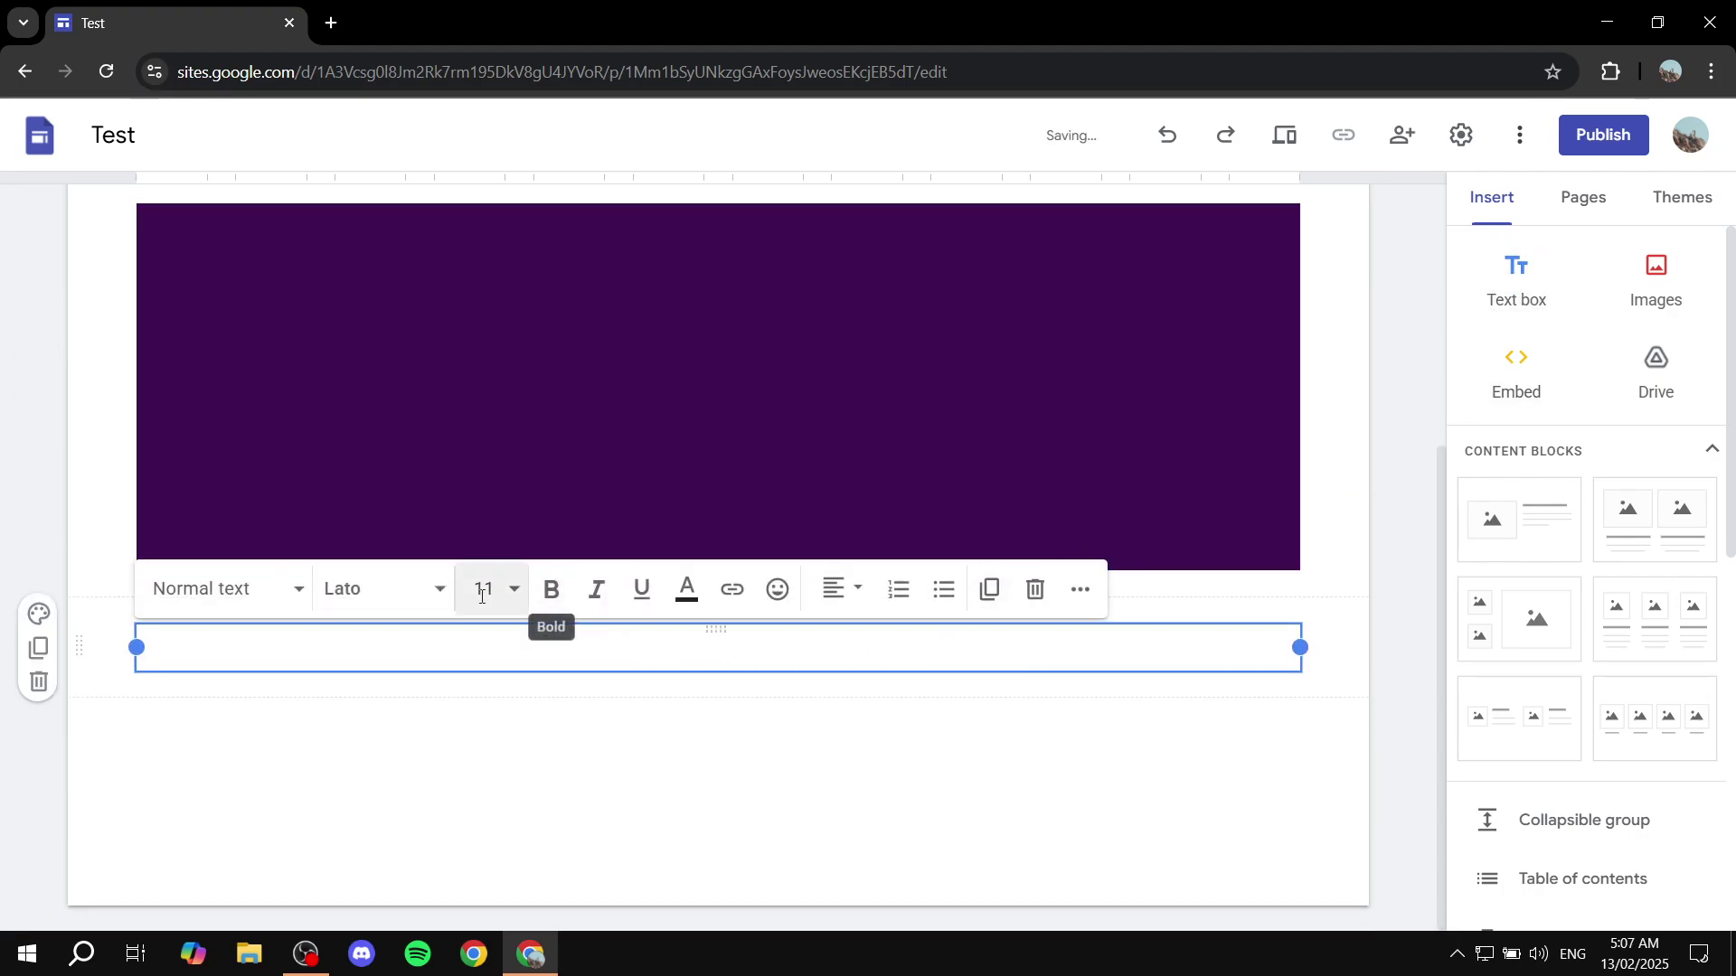
pyautogui.click(225, 596)
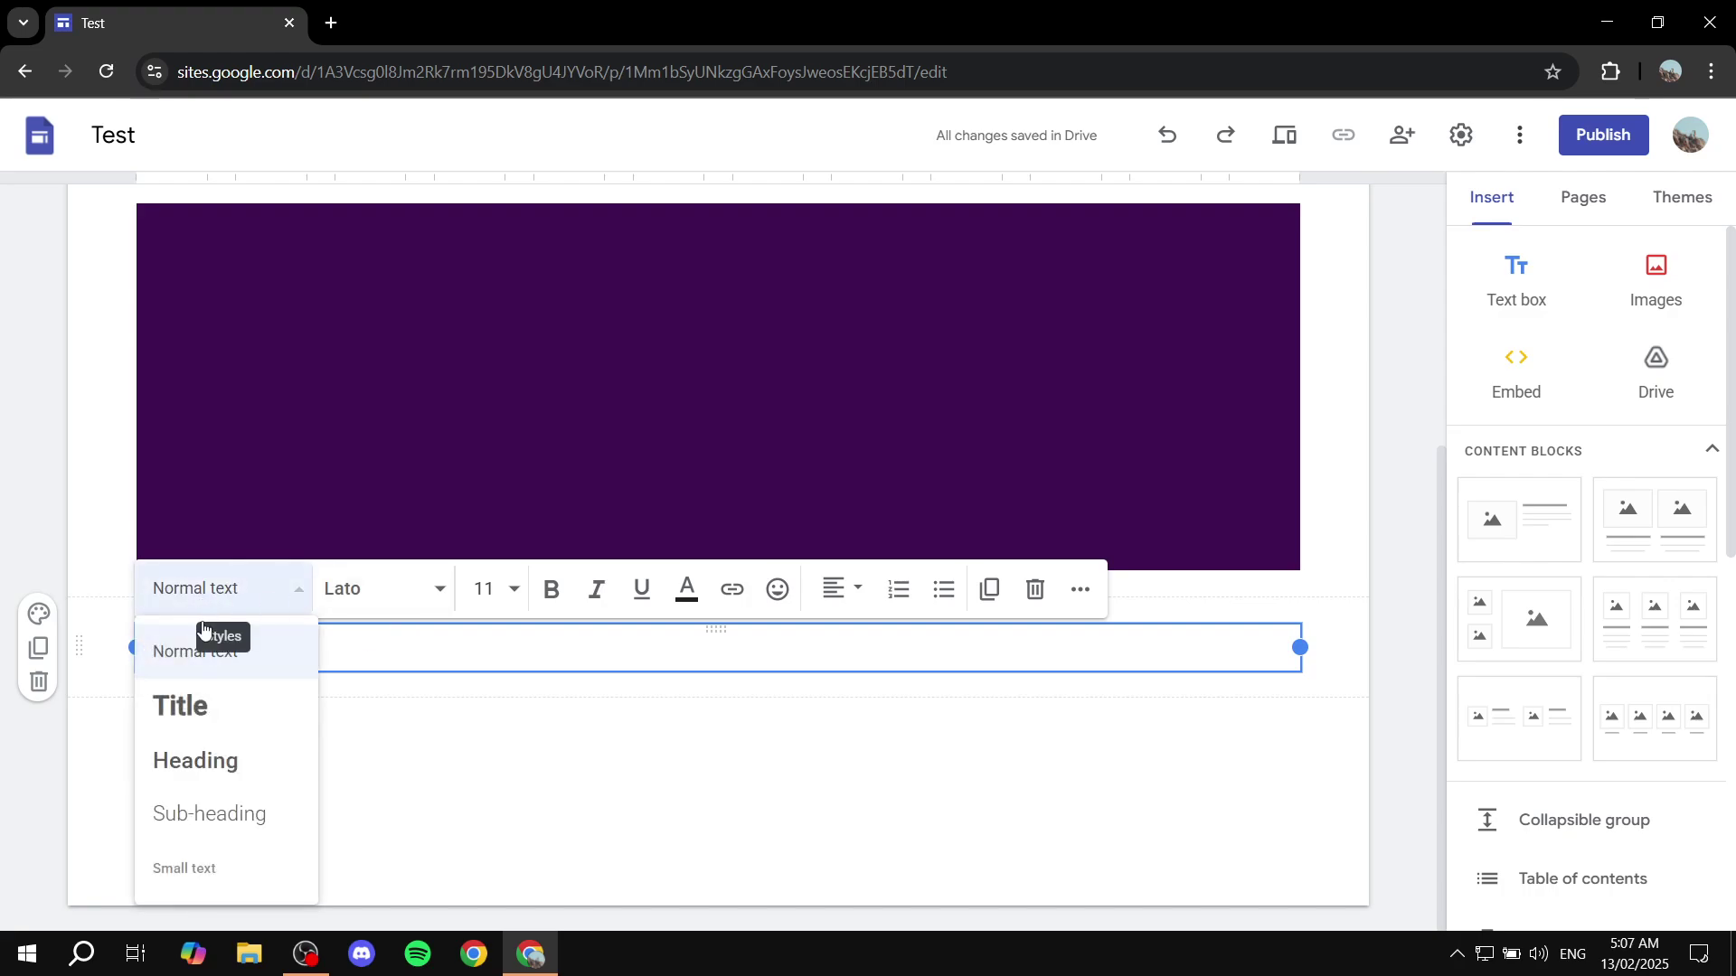
pyautogui.click(211, 708)
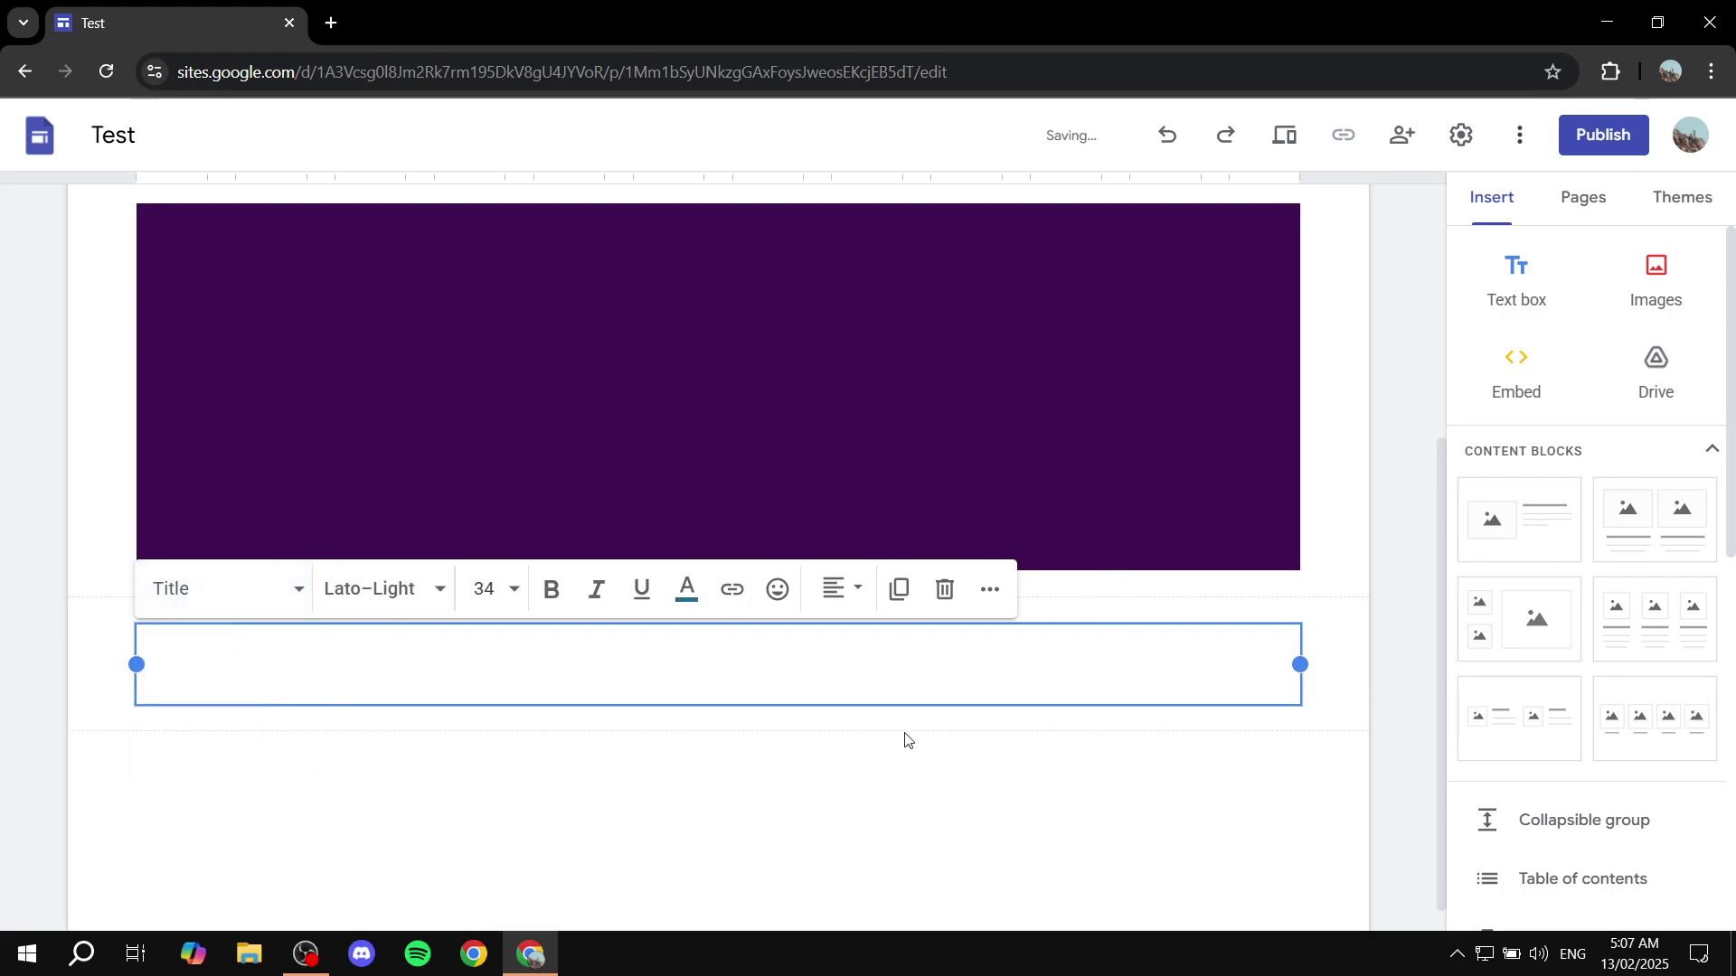
pyautogui.write('Feel fre')
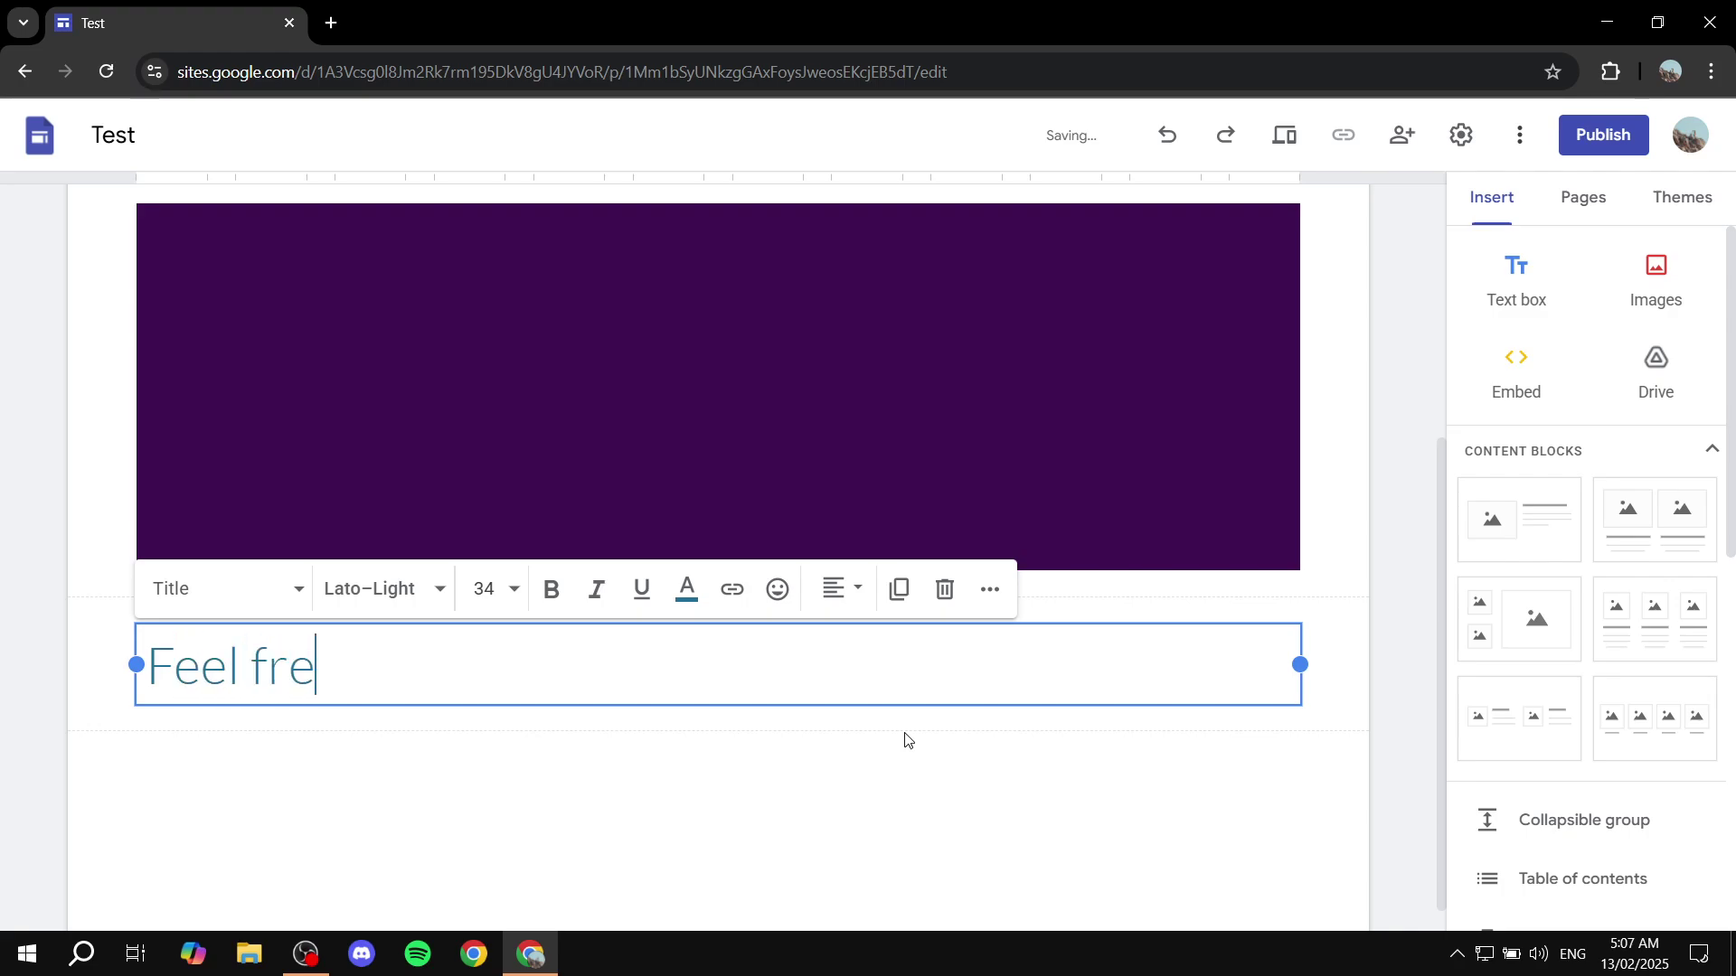
pyautogui.write('e to Donate')
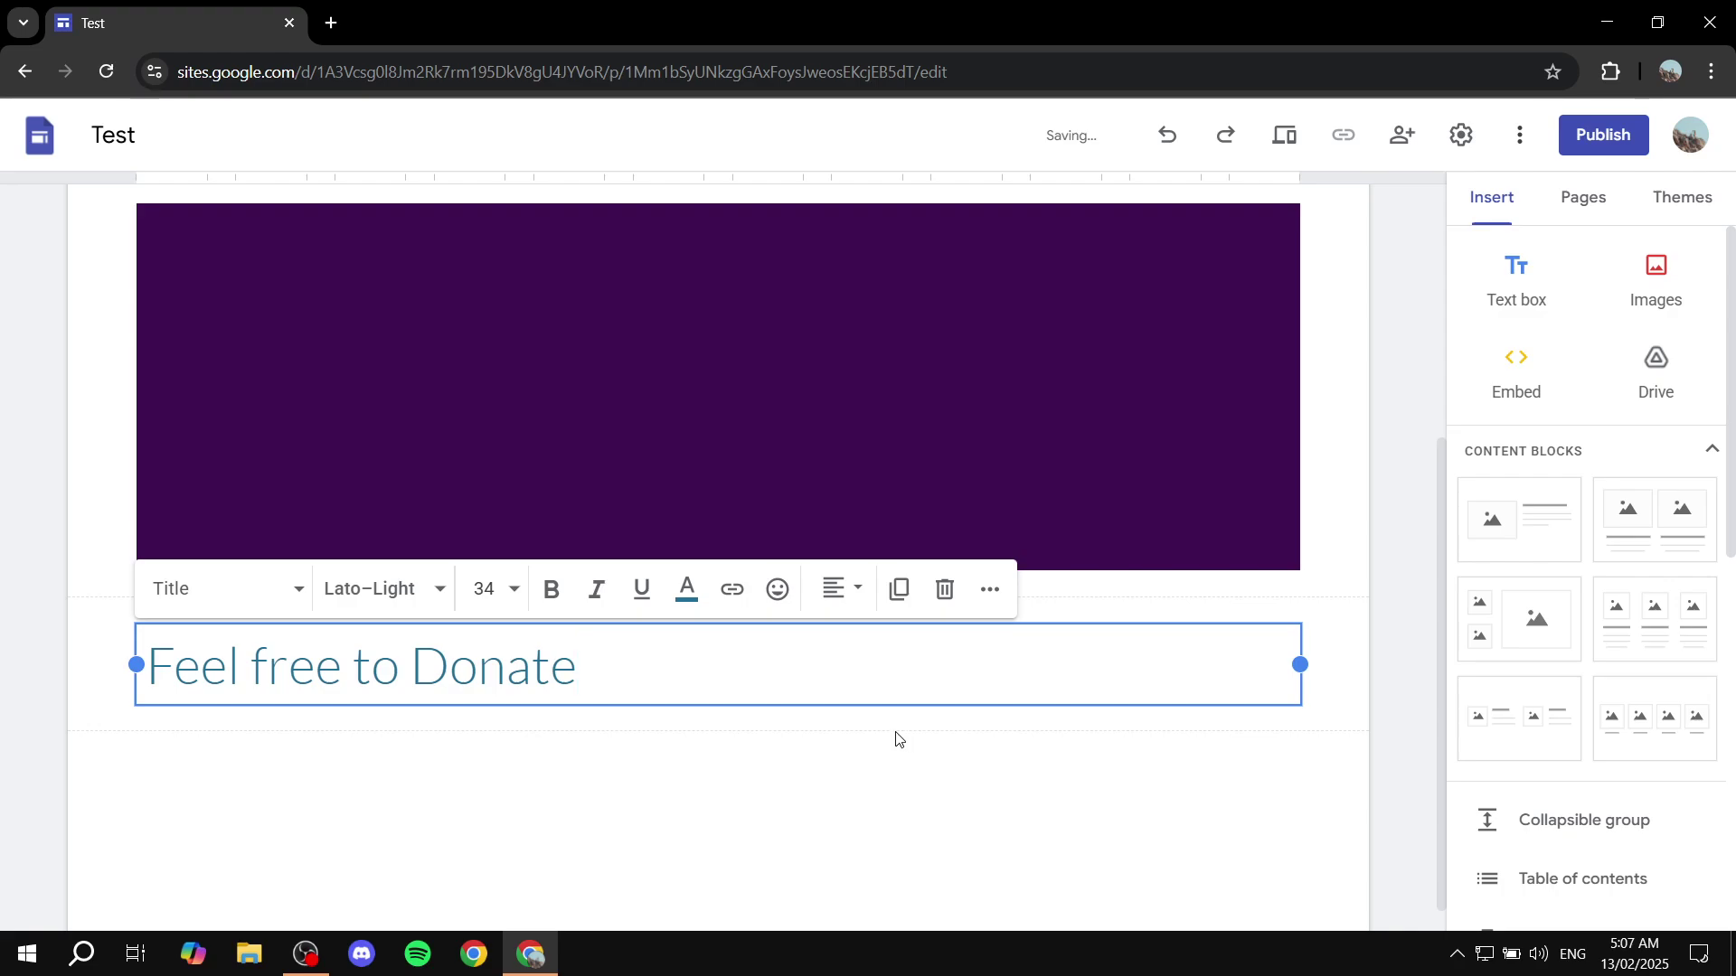
# Color the "Feel free to Donate" text black and center it
pyautogui.hotkey('ctrl', 'a')
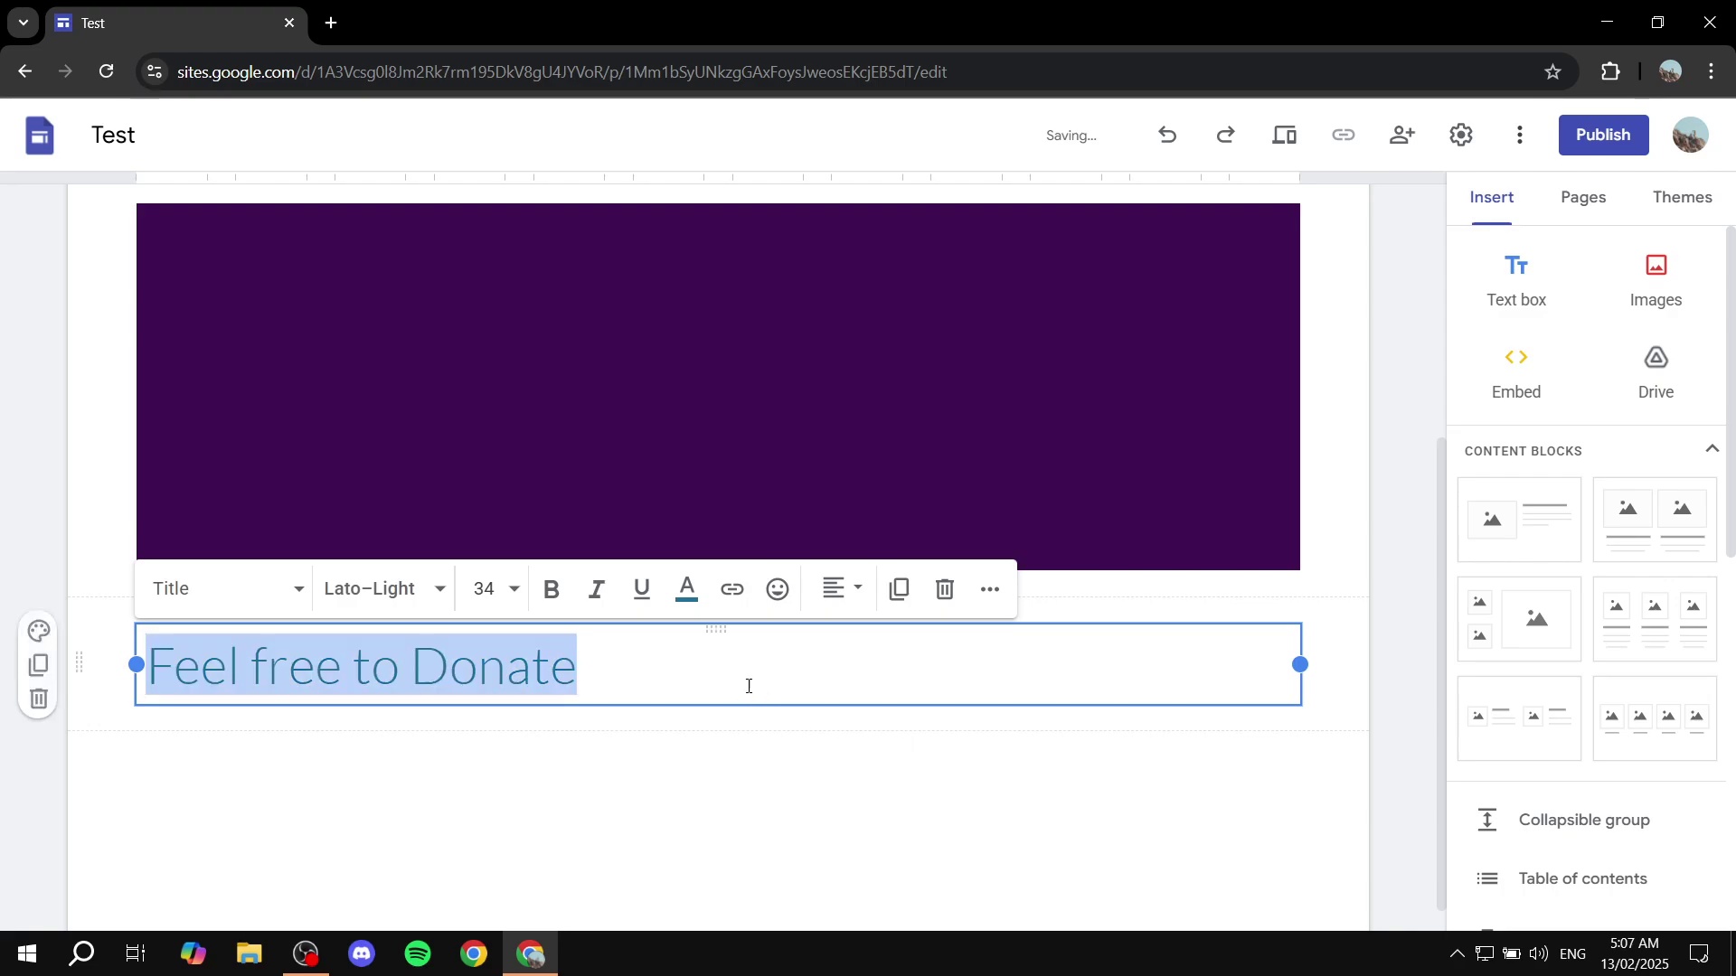
pyautogui.click(687, 589)
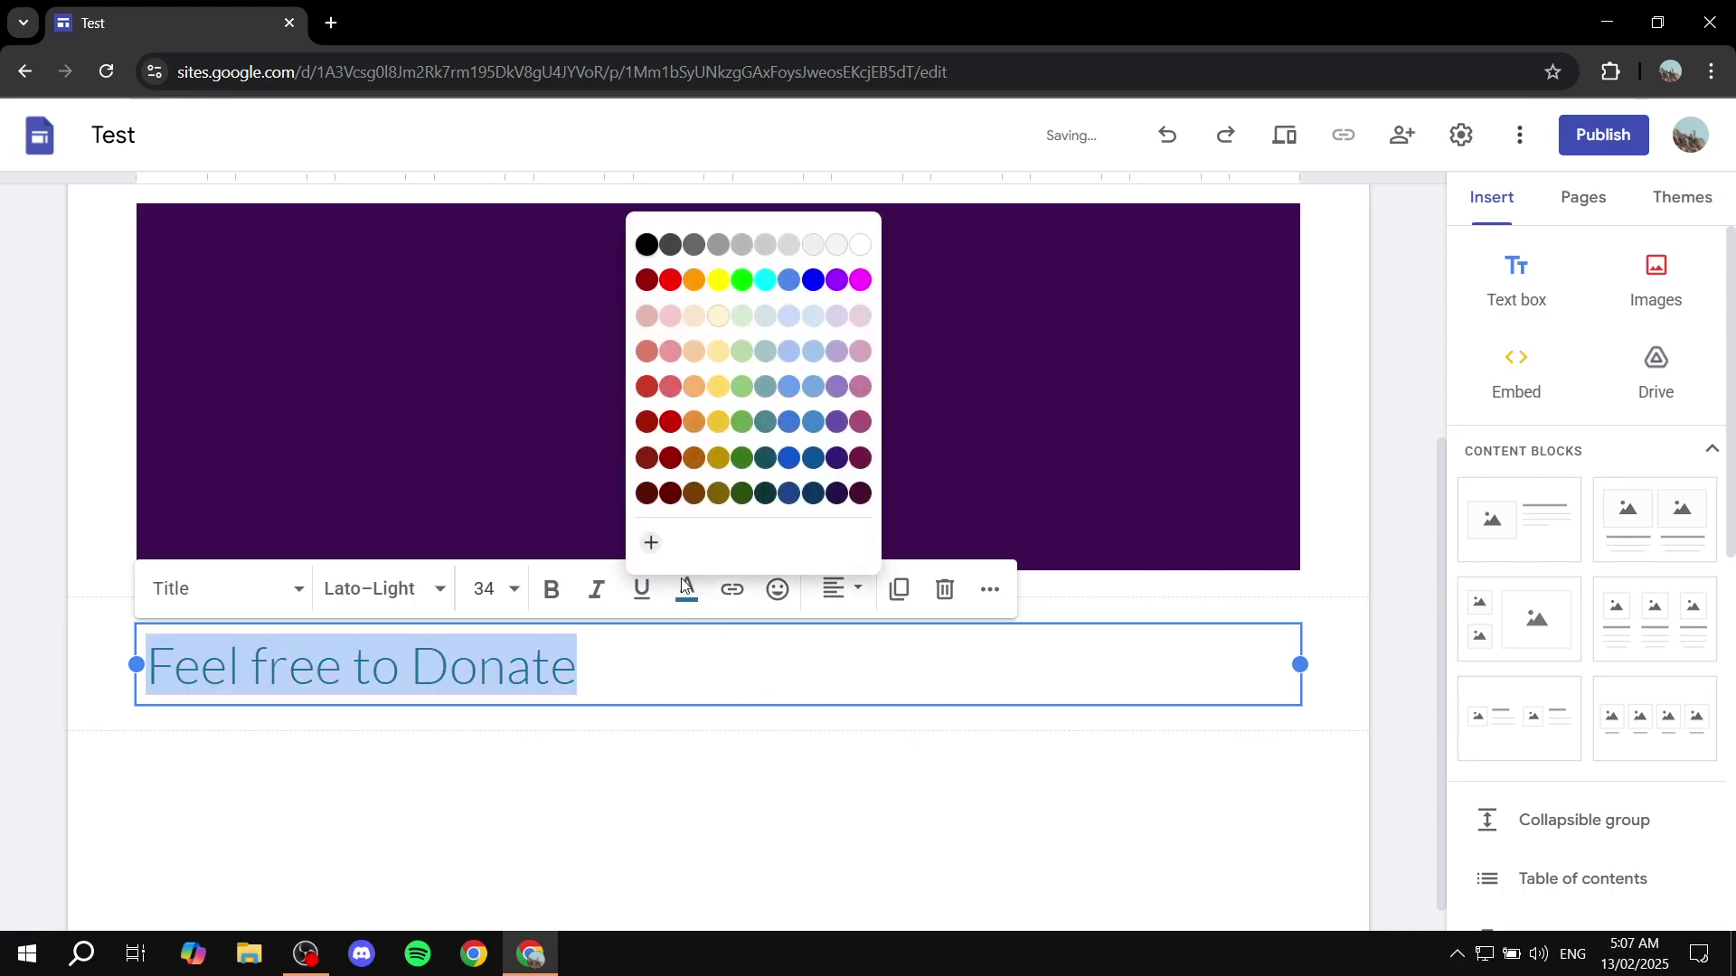
pyautogui.click(646, 245)
pyautogui.click(839, 589)
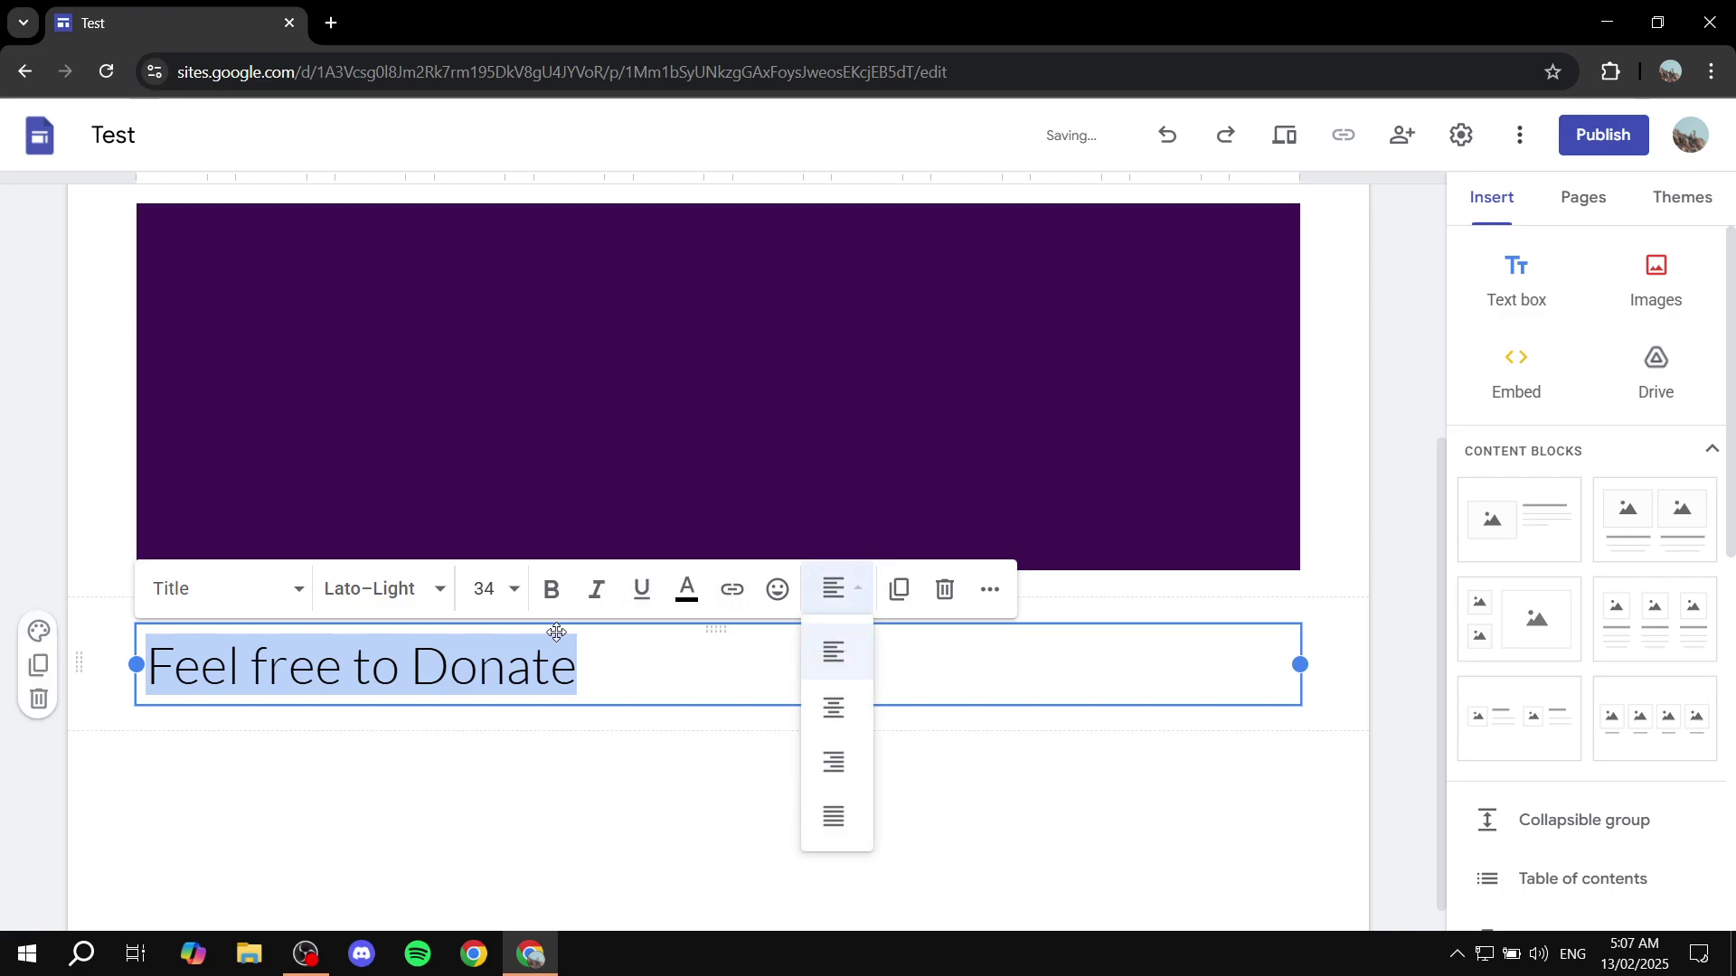
pyautogui.click(836, 714)
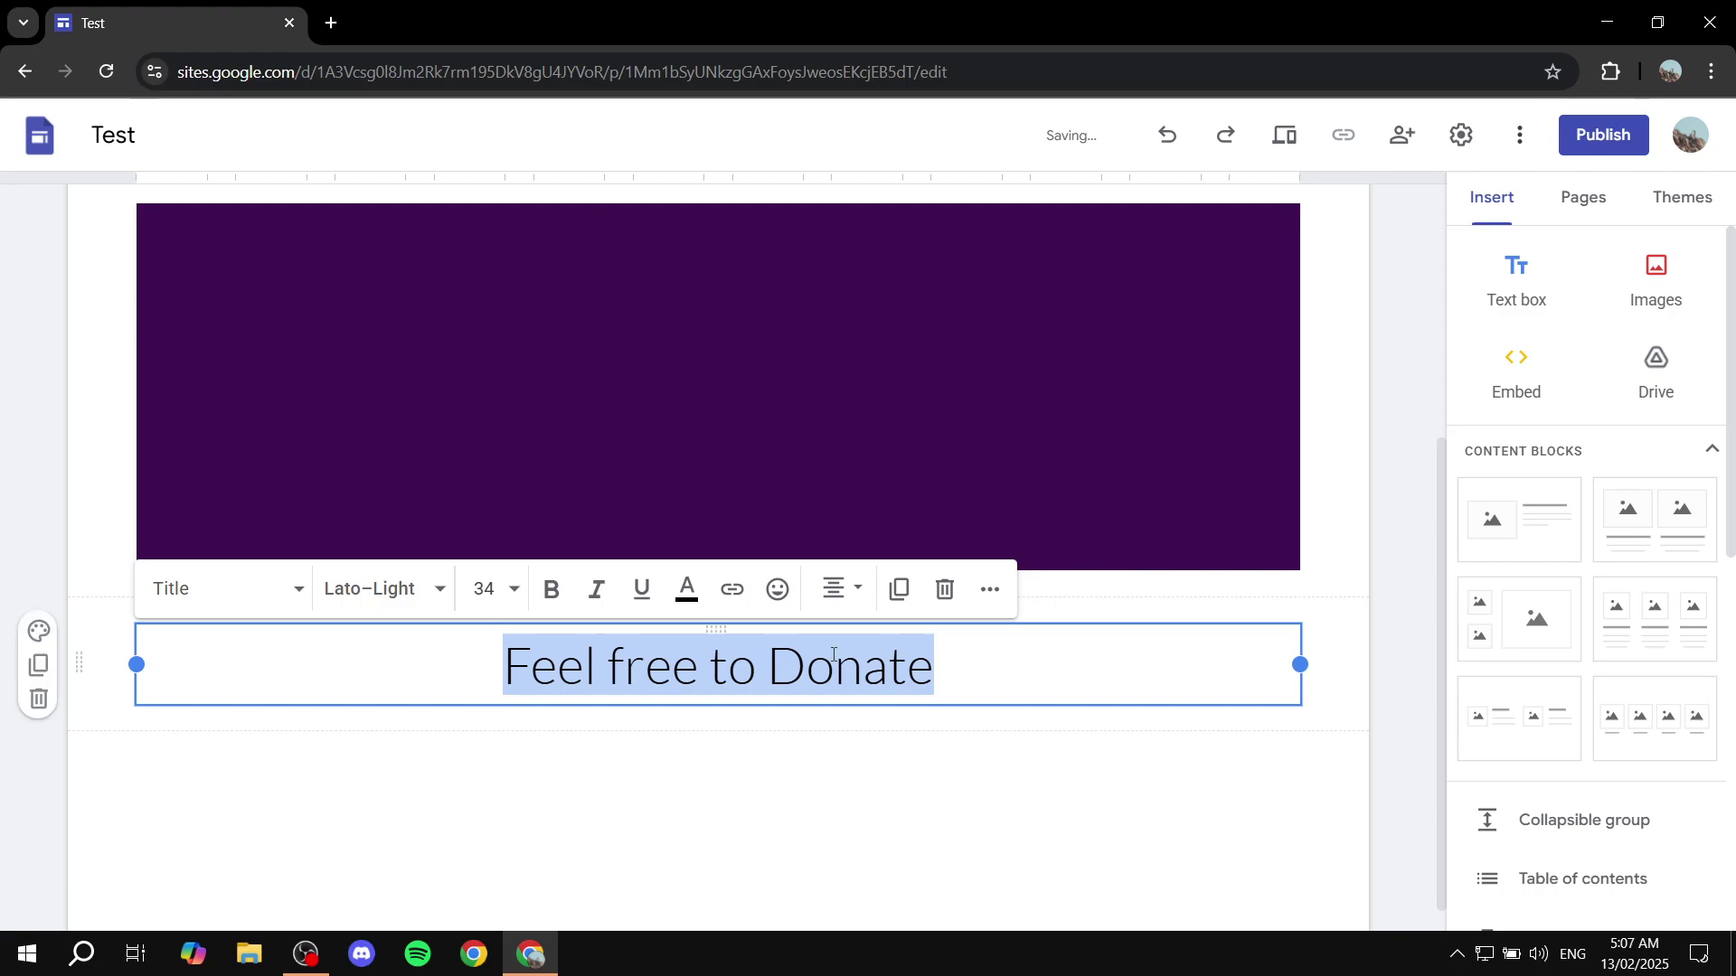
# Set the "Feel free to Donate" text to font size 48 and make it bold
pyautogui.click(486, 589)
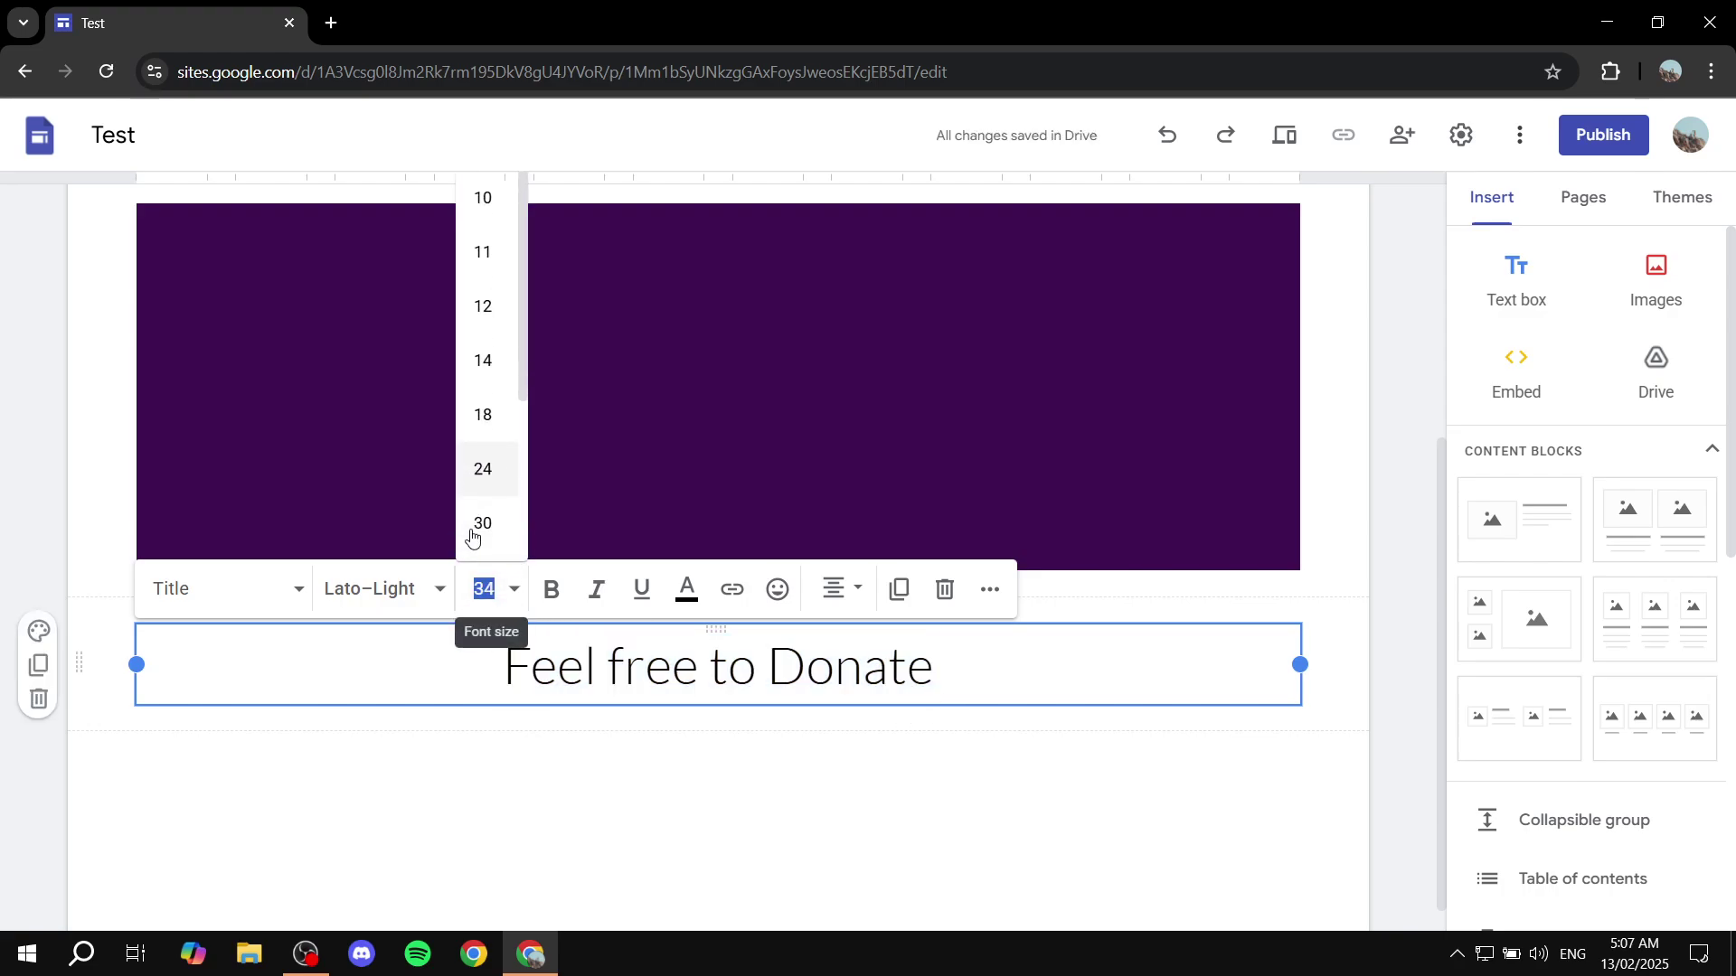
pyautogui.scroll(-4, 488, 520)
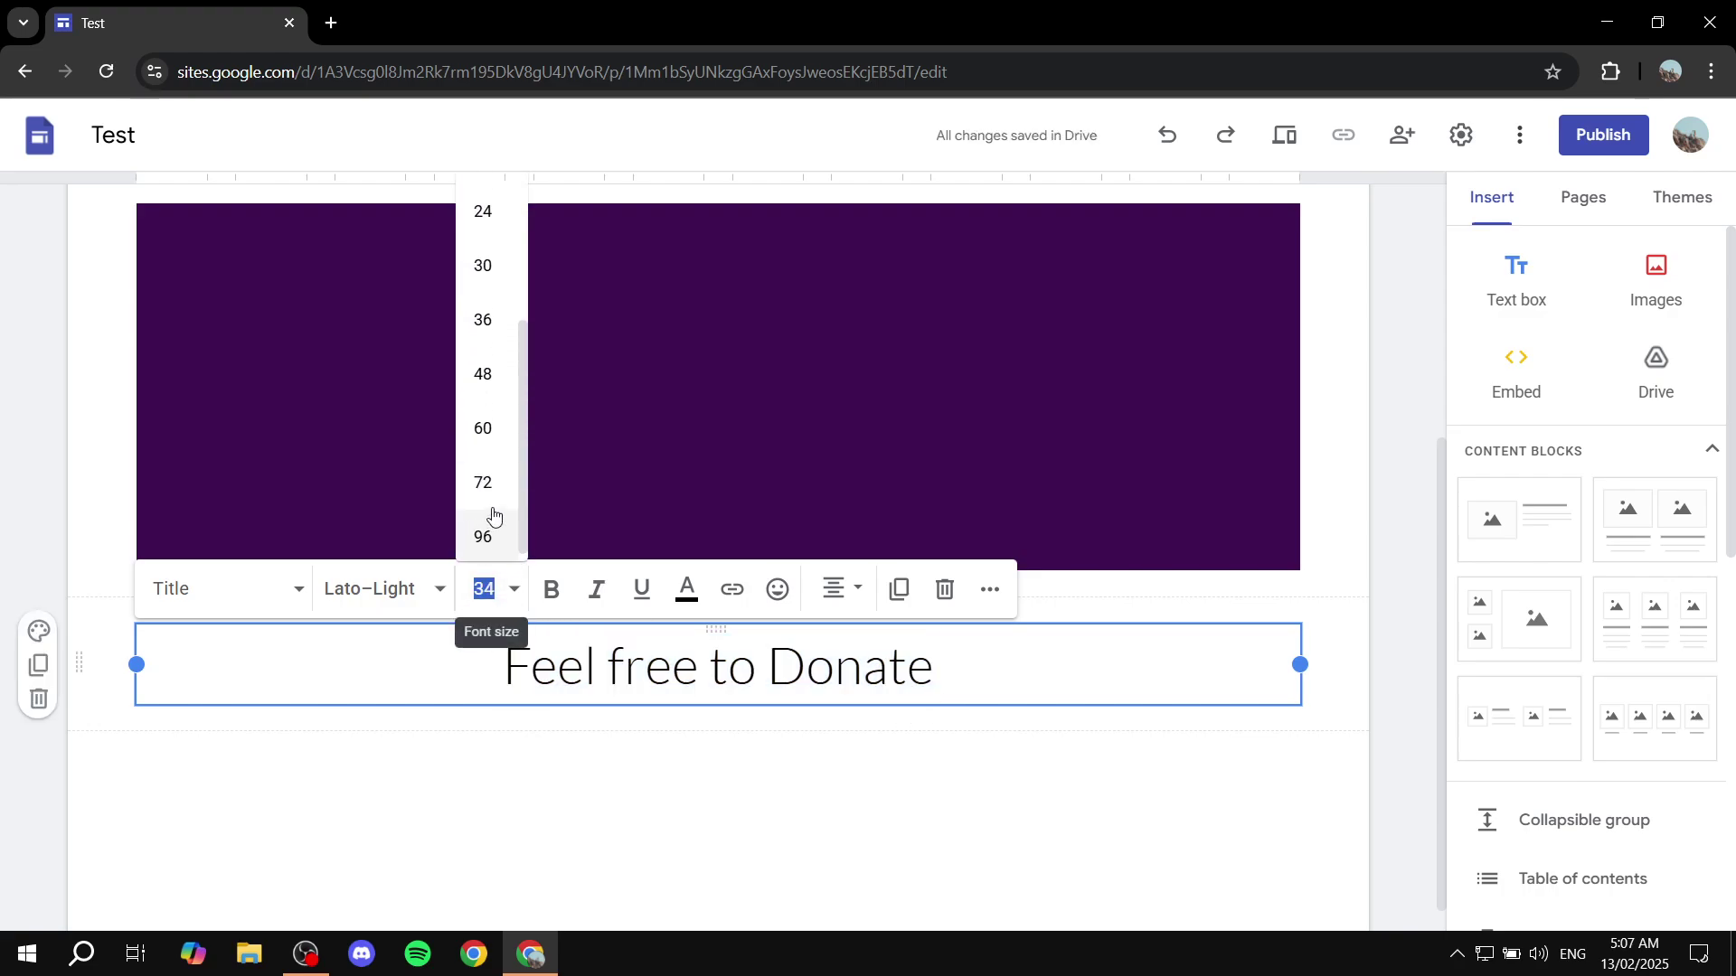
pyautogui.click(484, 374)
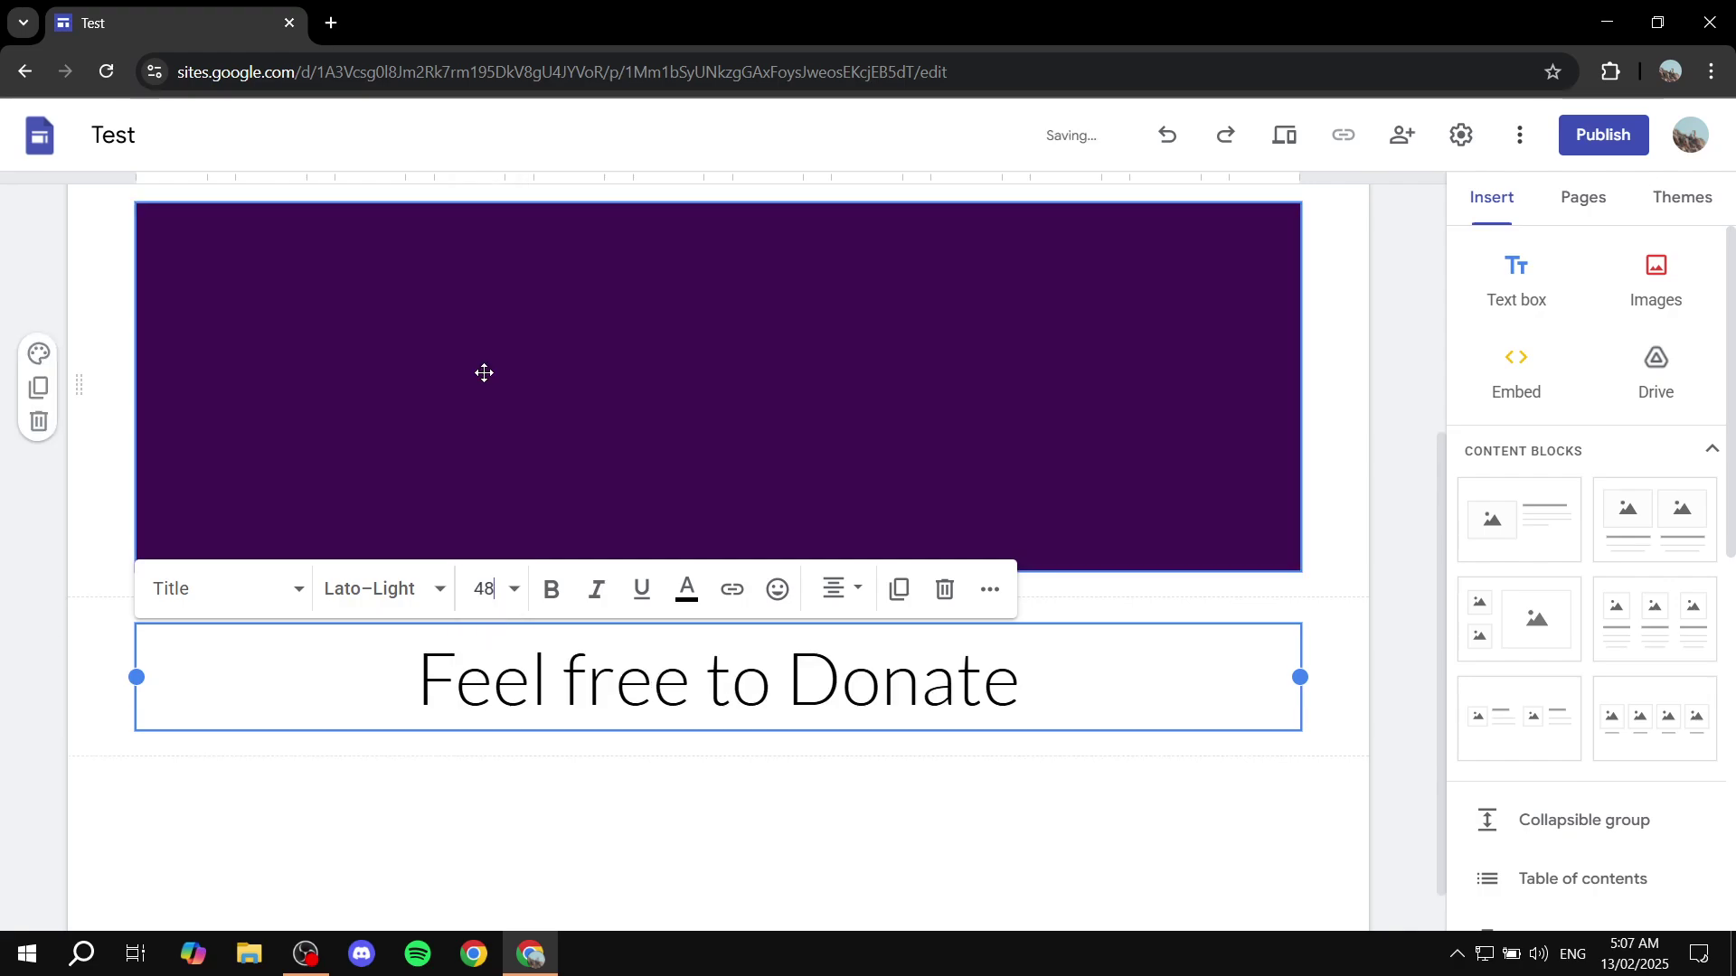
pyautogui.tripleClick(1077, 675)
pyautogui.click(551, 599)
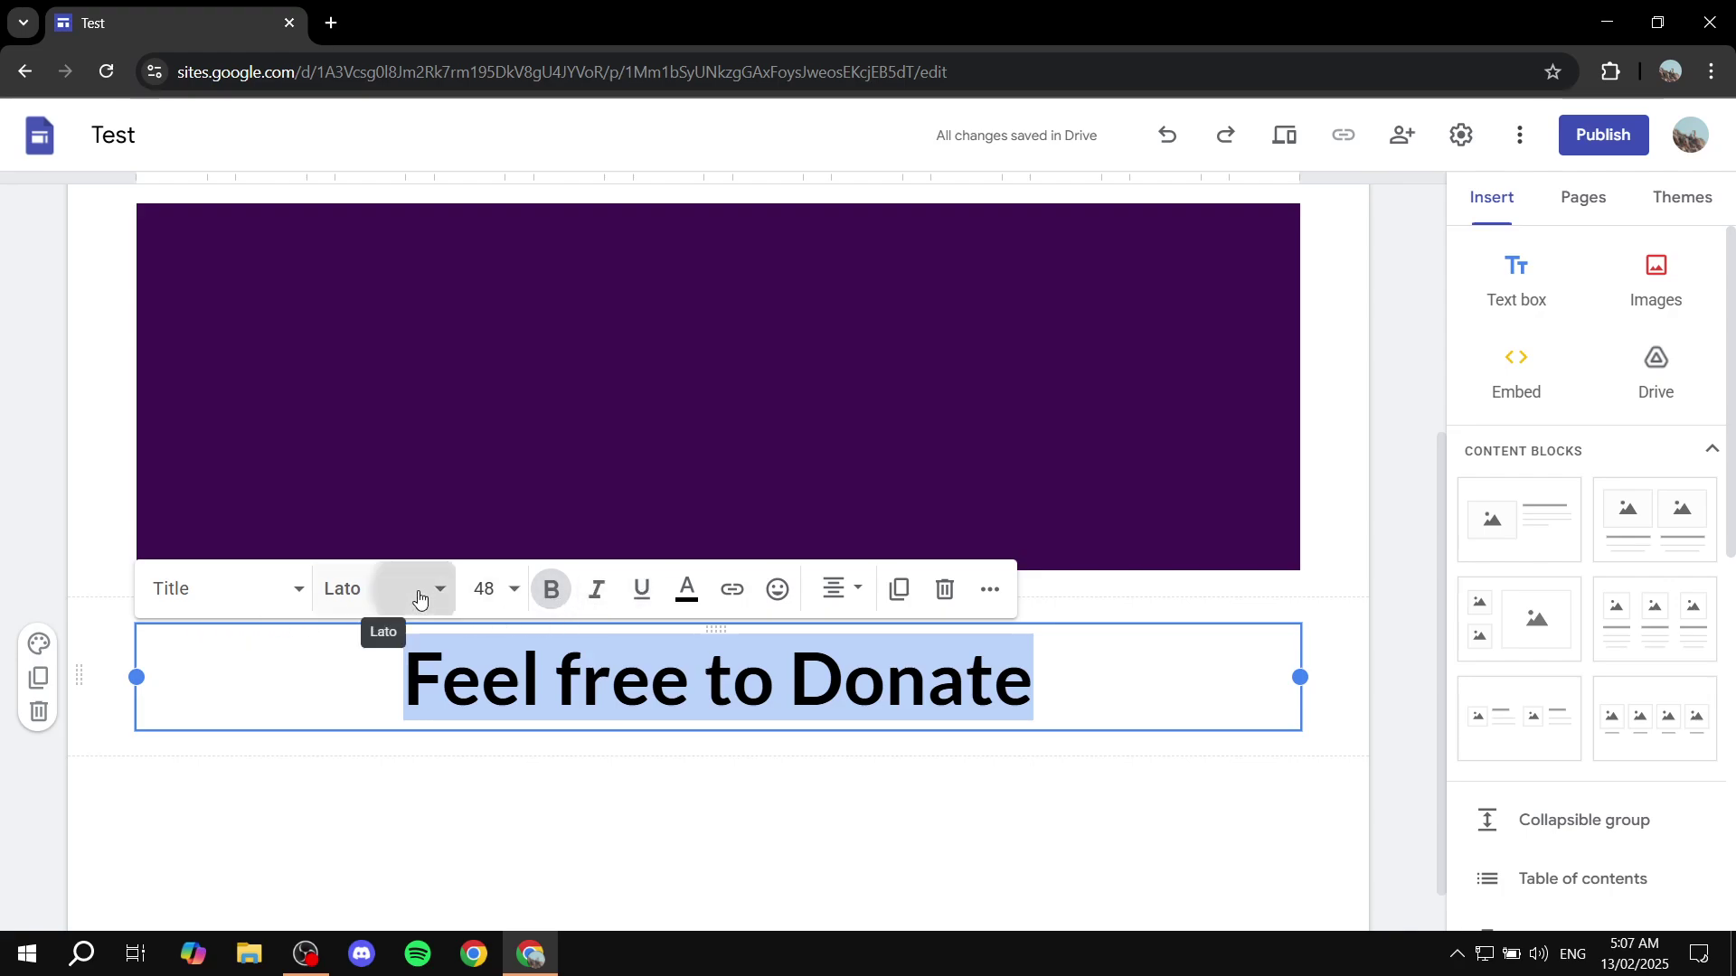
pyautogui.click(375, 607)
pyautogui.click(397, 592)
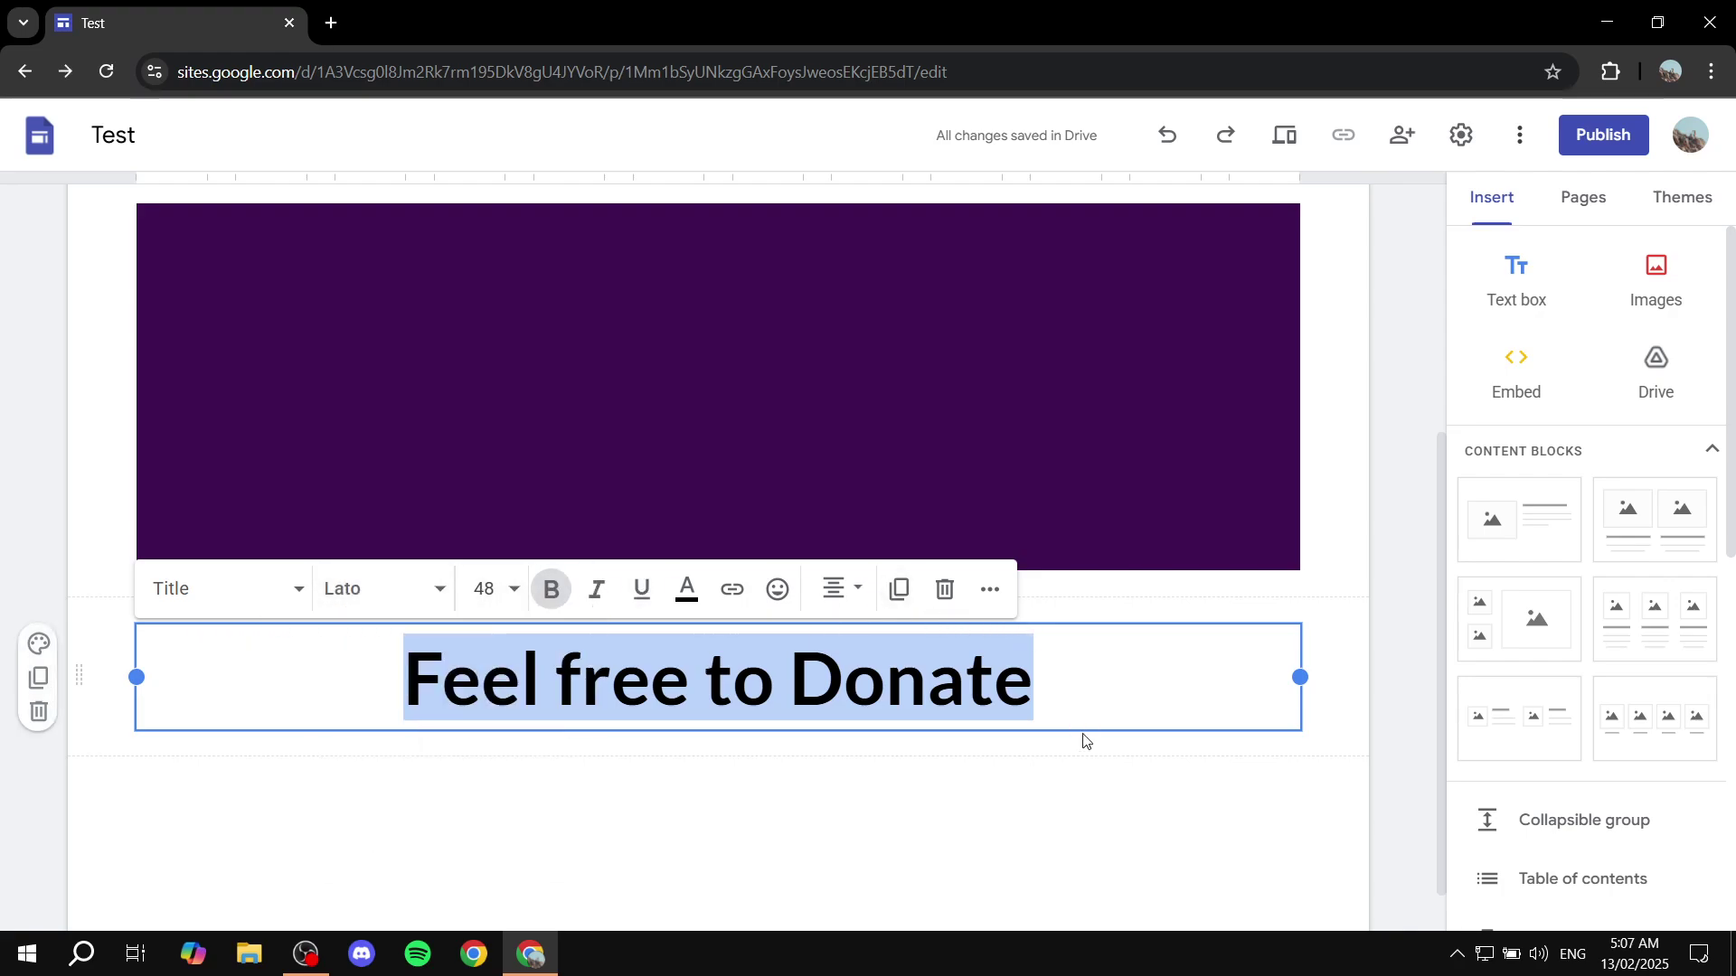
pyautogui.click(1062, 788)
pyautogui.scroll(-1, 1062, 789)
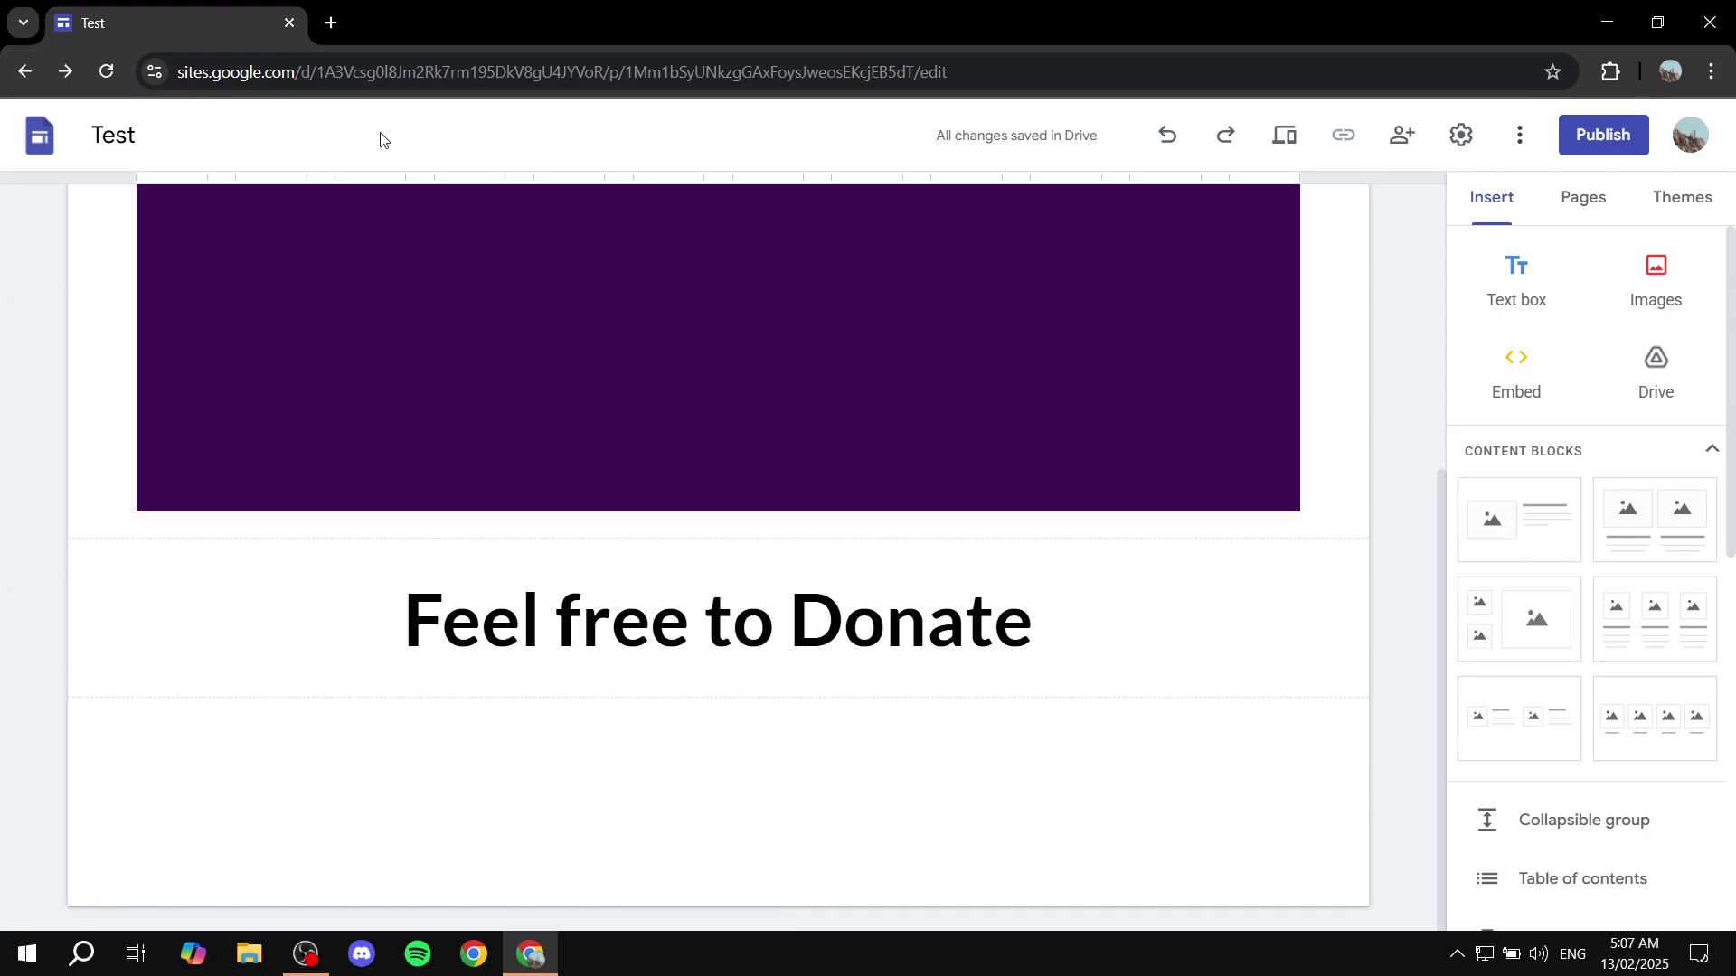
# Open stripe.com in a new browser tab and go to the account sign-in page
pyautogui.click(334, 24)
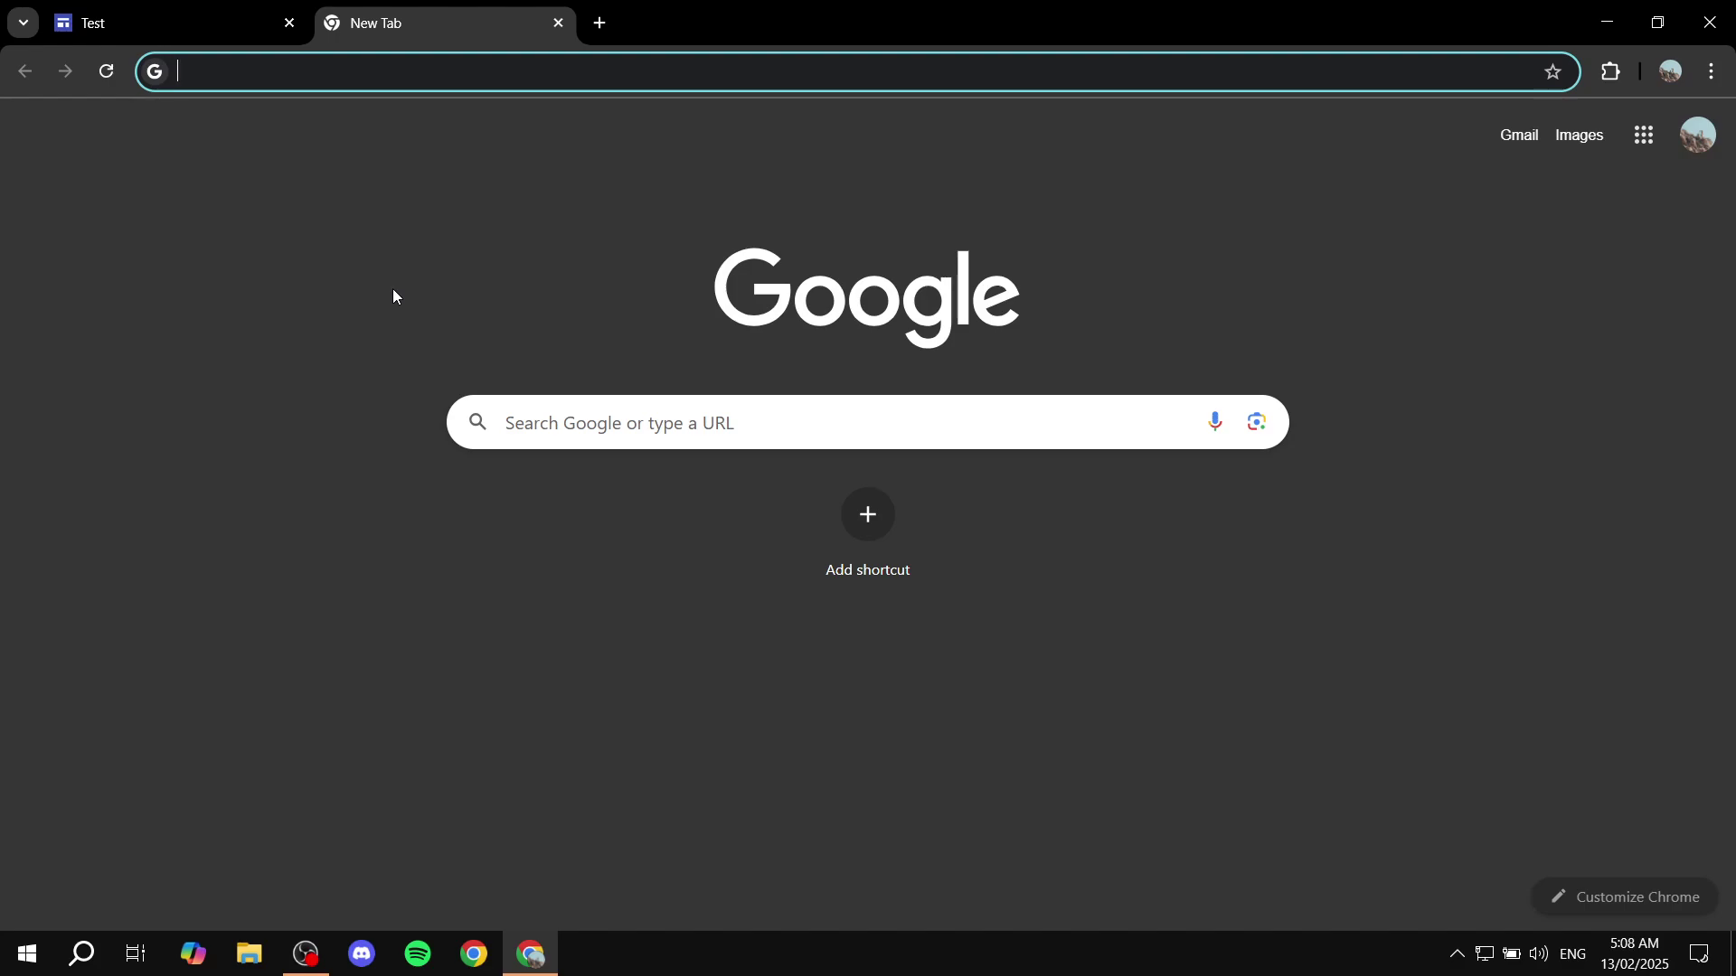
pyautogui.write('Stripe')
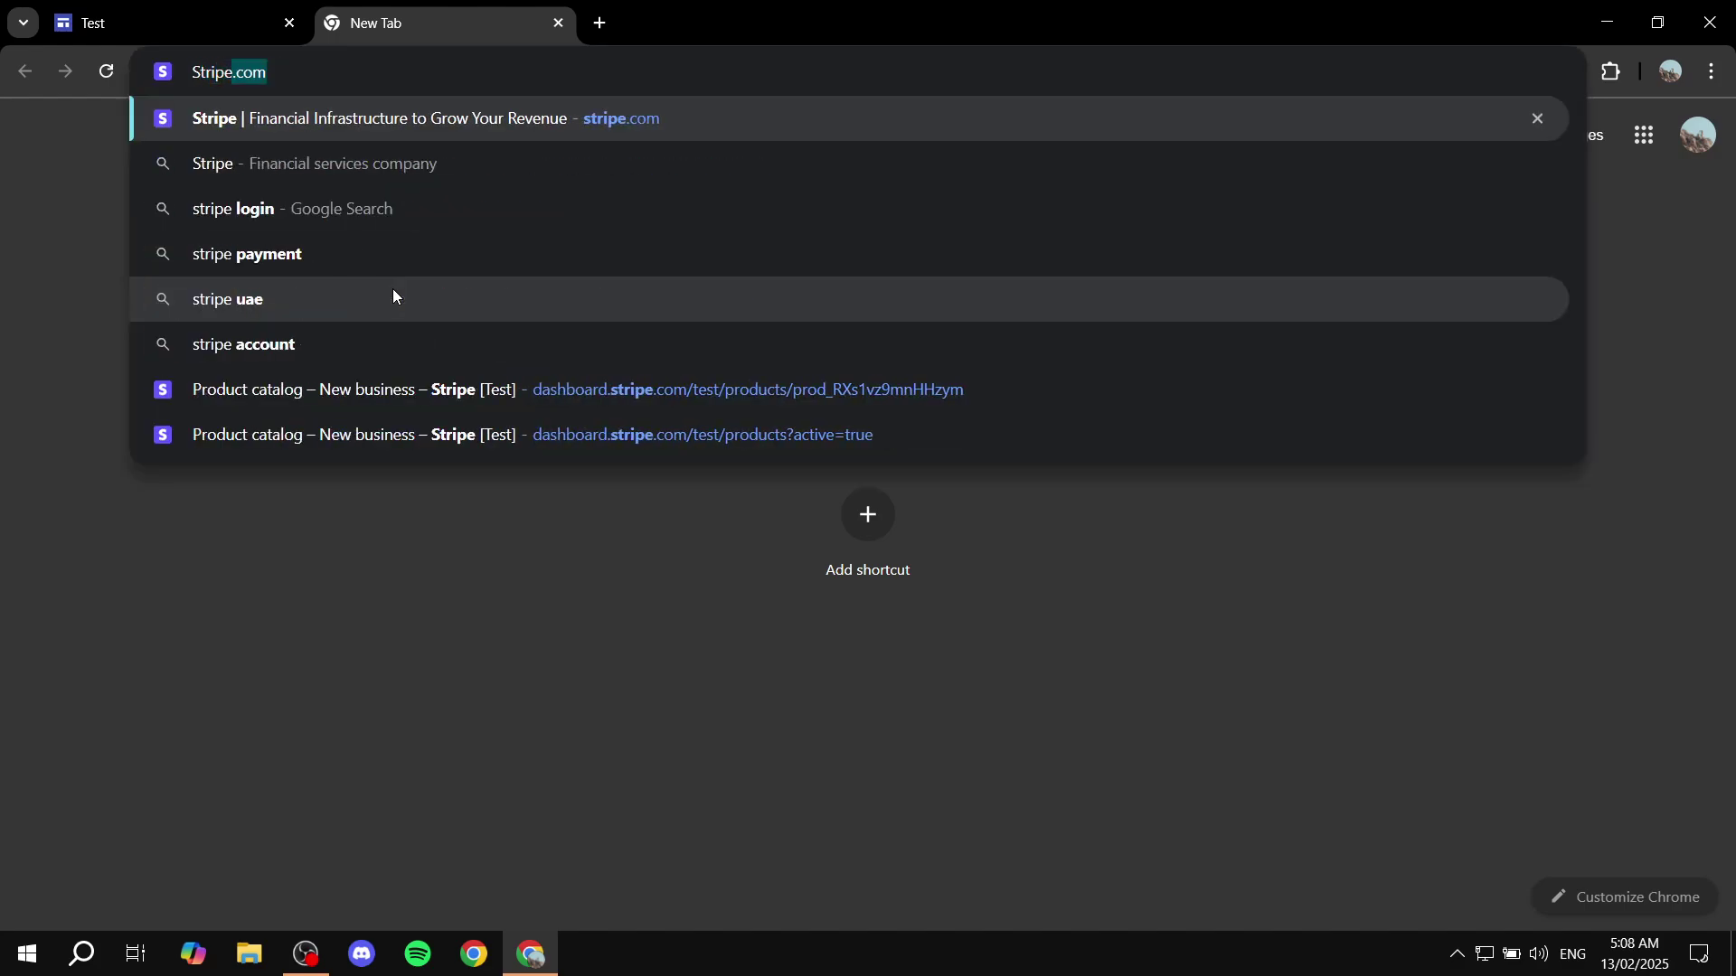
pyautogui.write('.co')
pyautogui.press('Return')
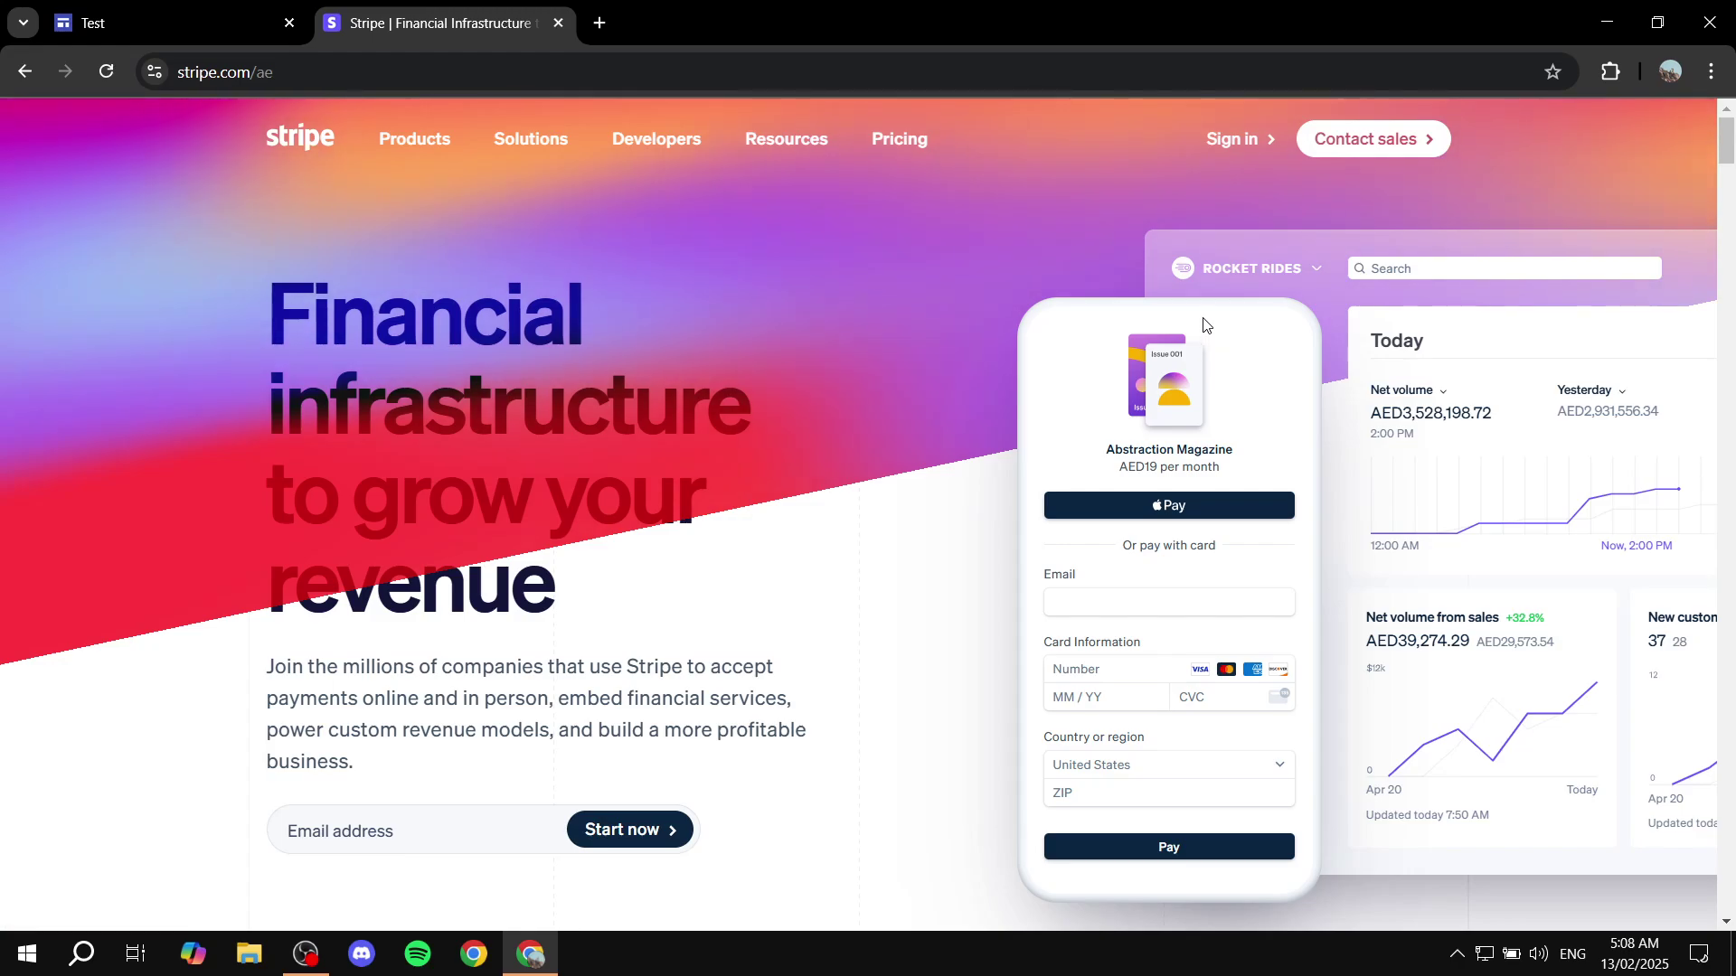
pyautogui.click(1234, 139)
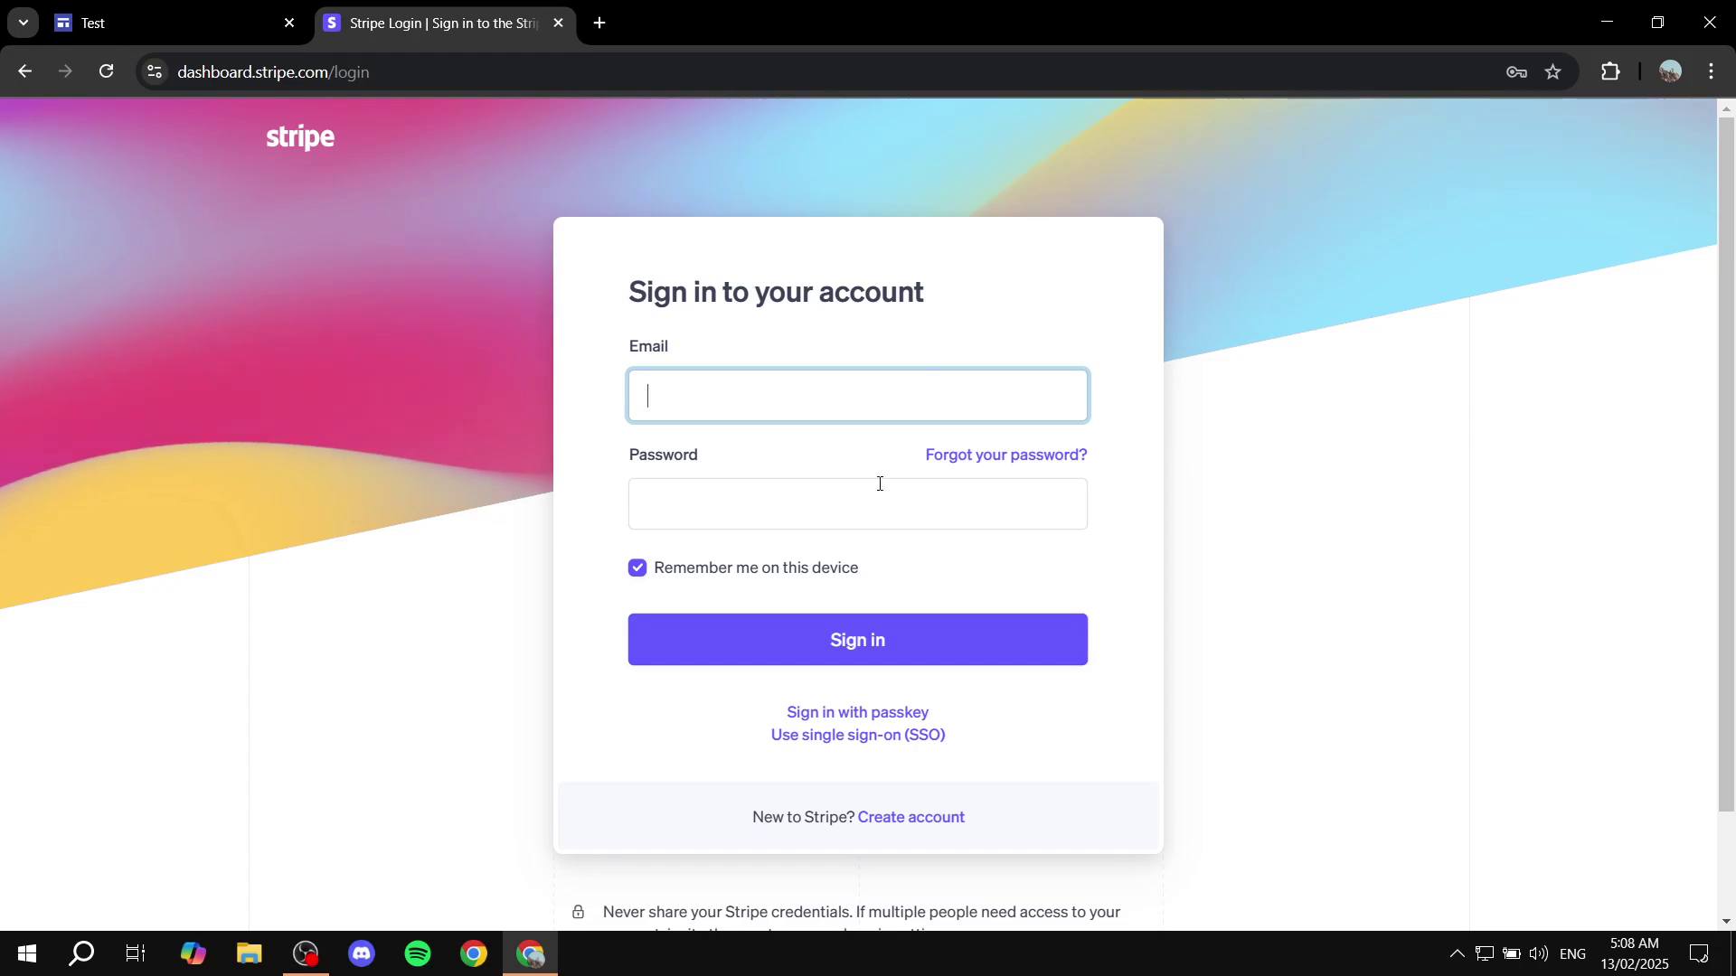
pyautogui.moveTo(751, 822); pyautogui.dragTo(1004, 825)
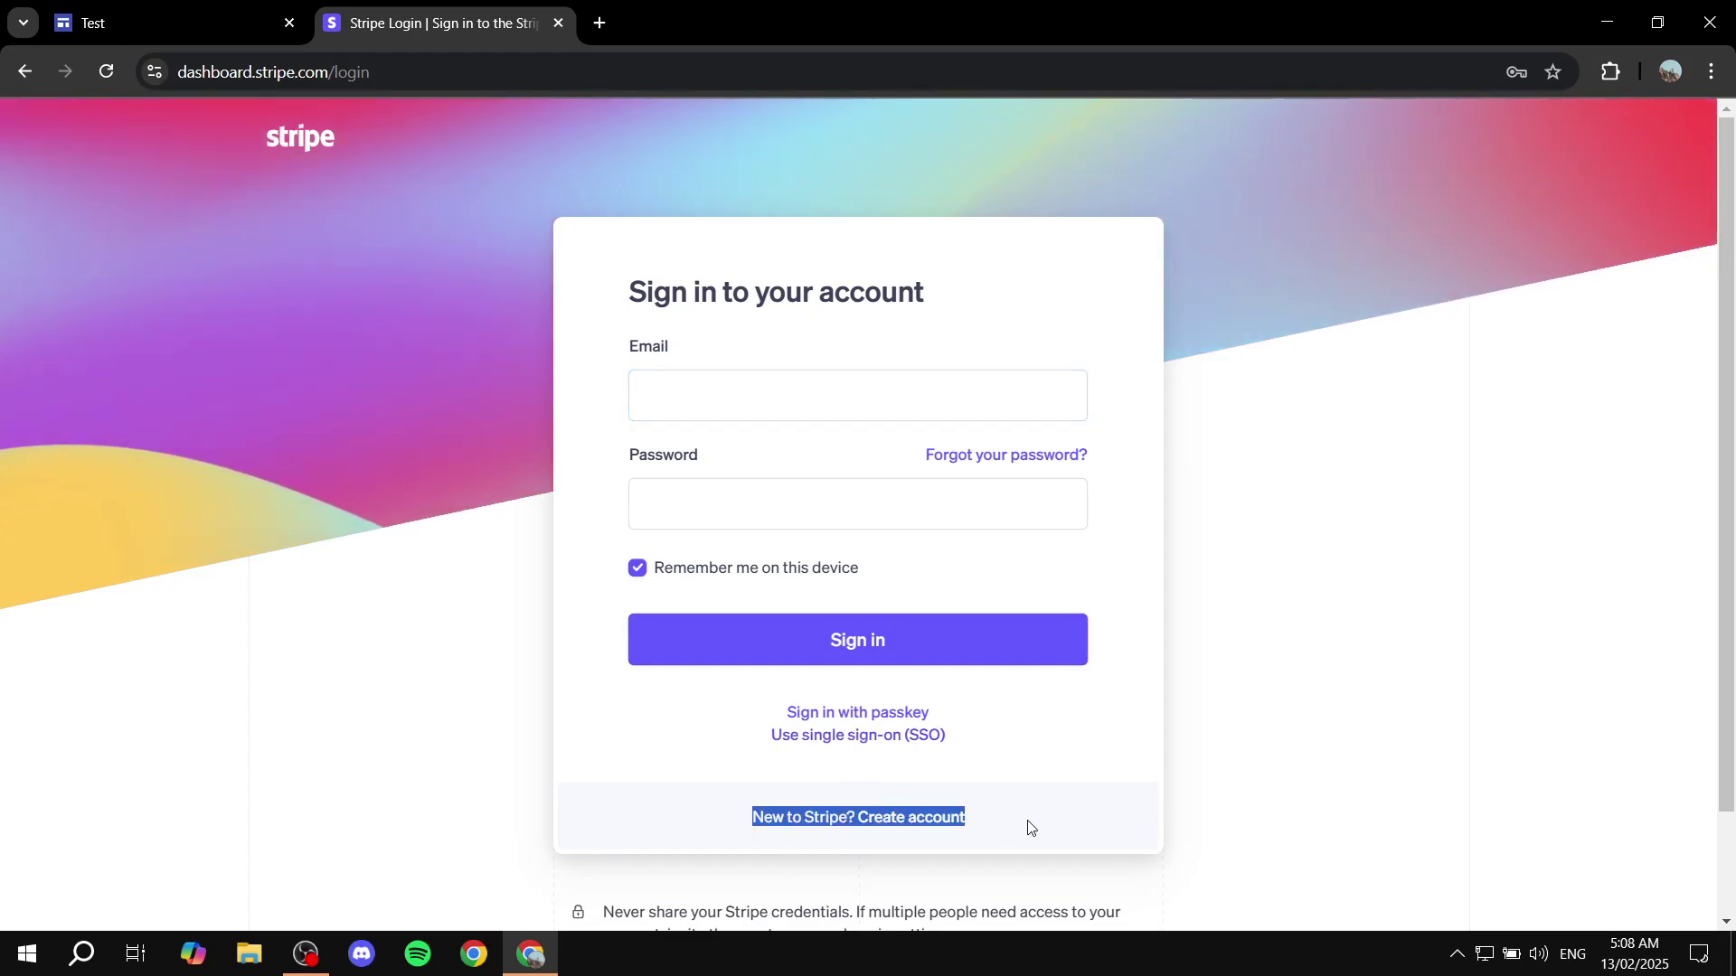
pyautogui.click(1013, 823)
pyautogui.click(954, 819)
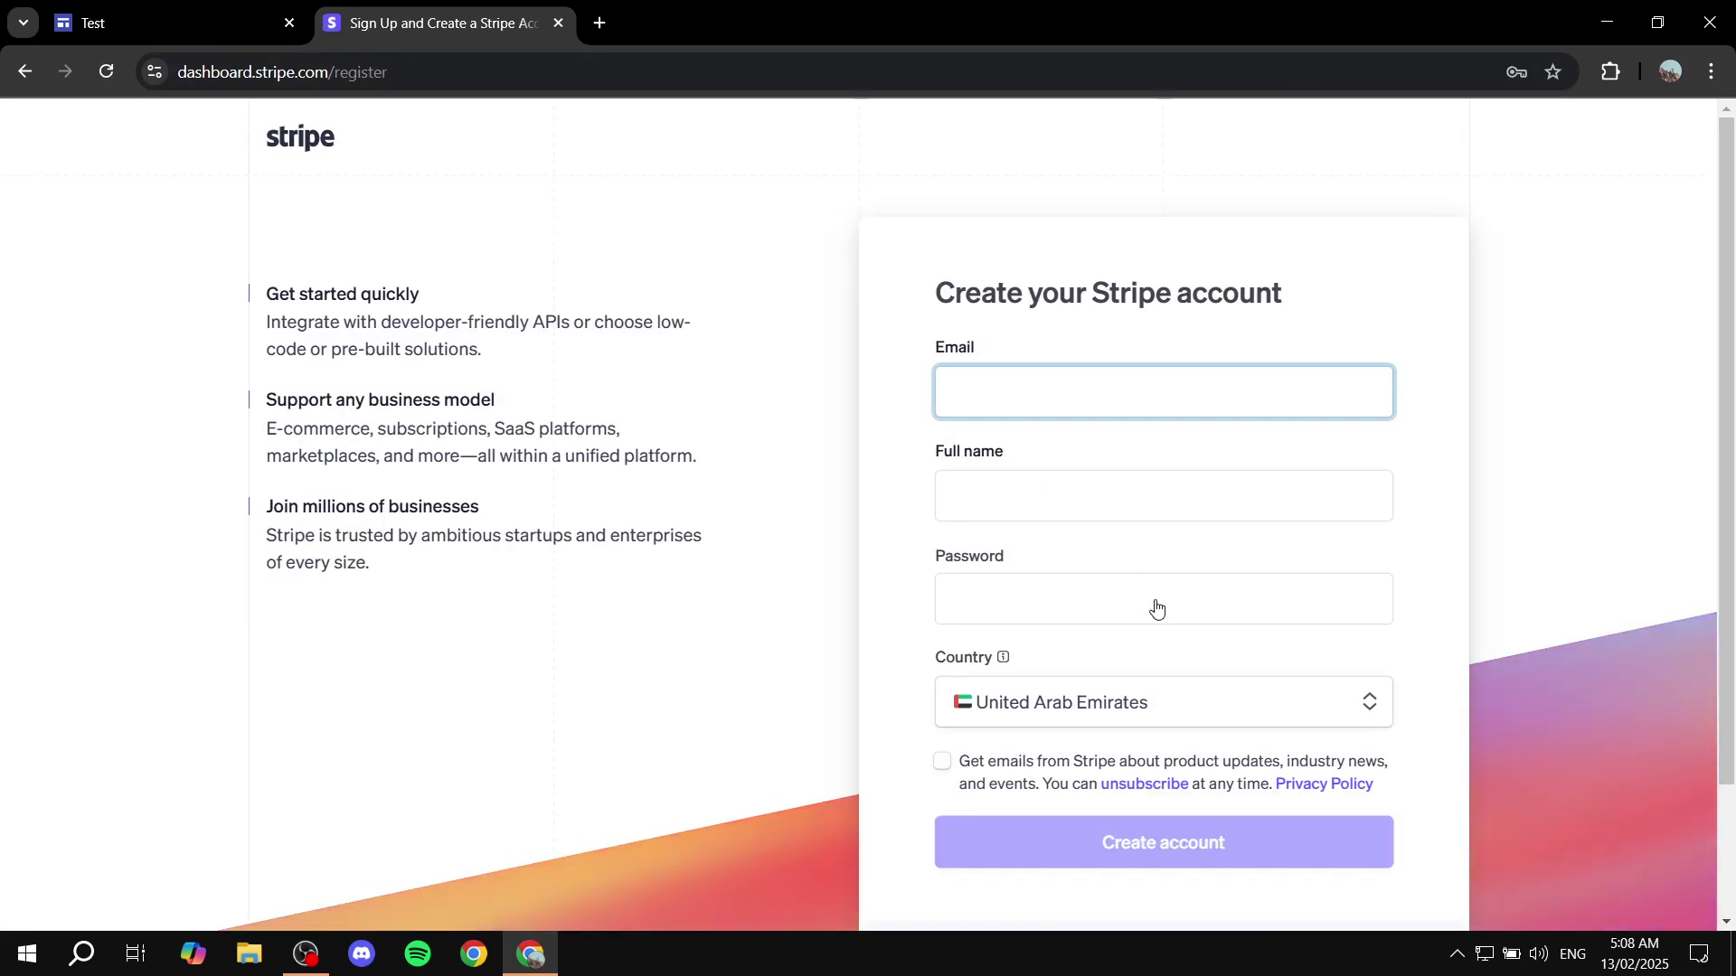
pyautogui.click(25, 72)
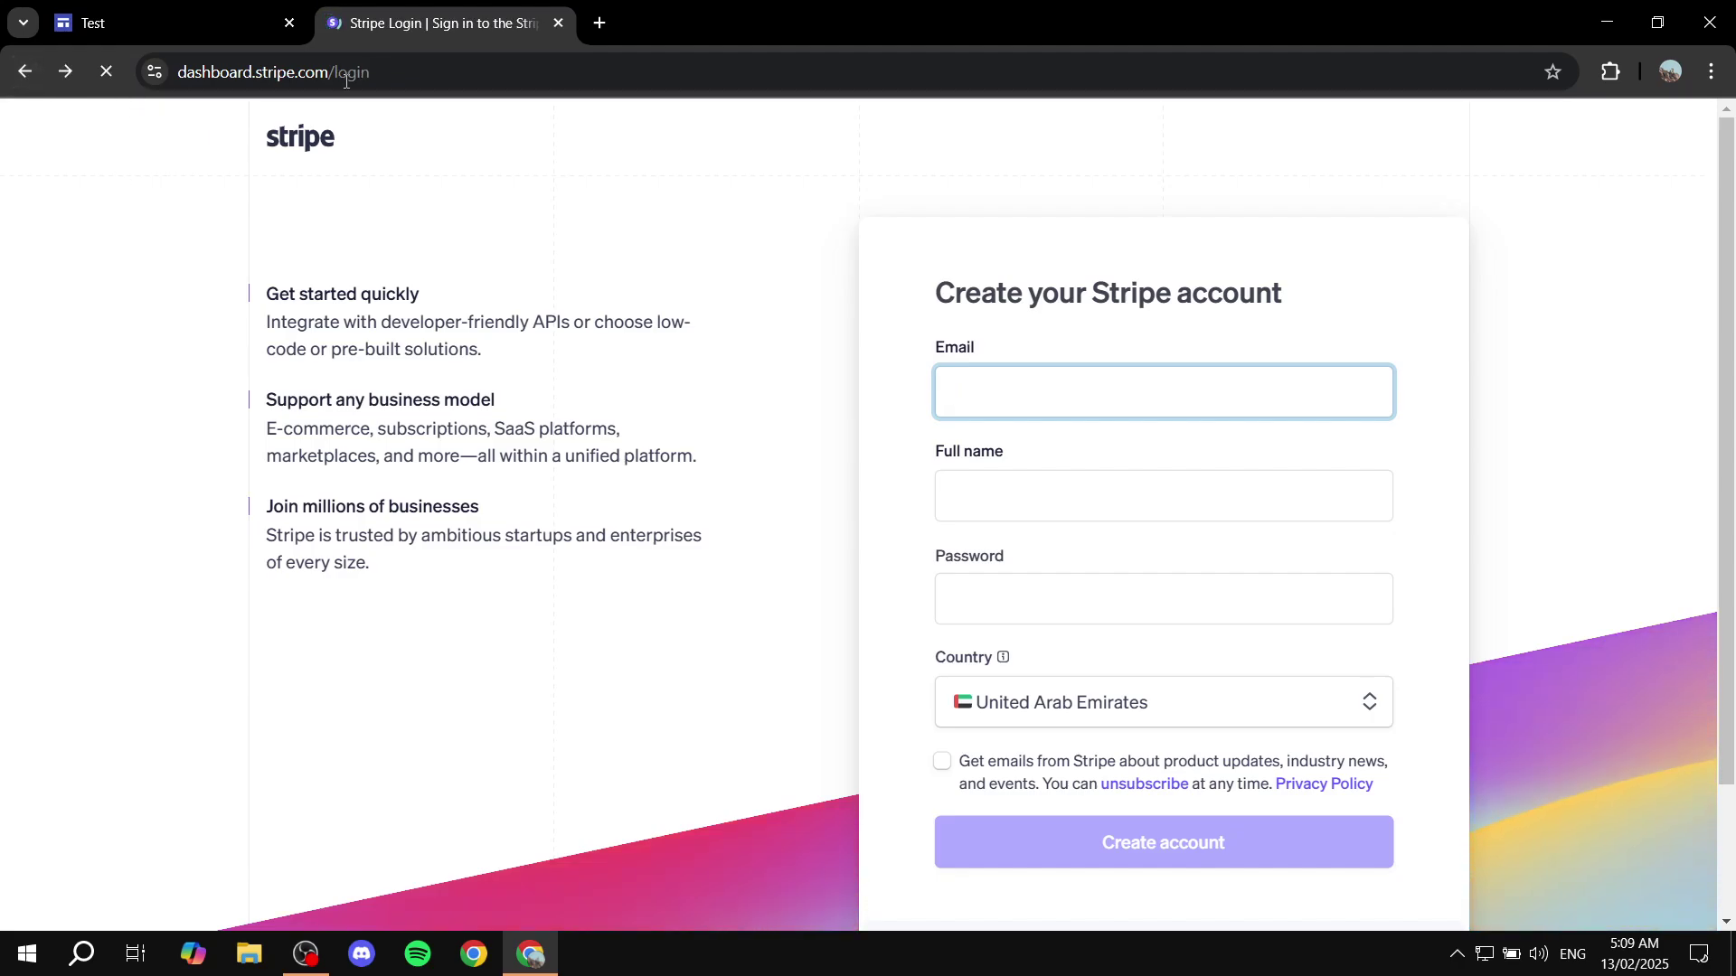
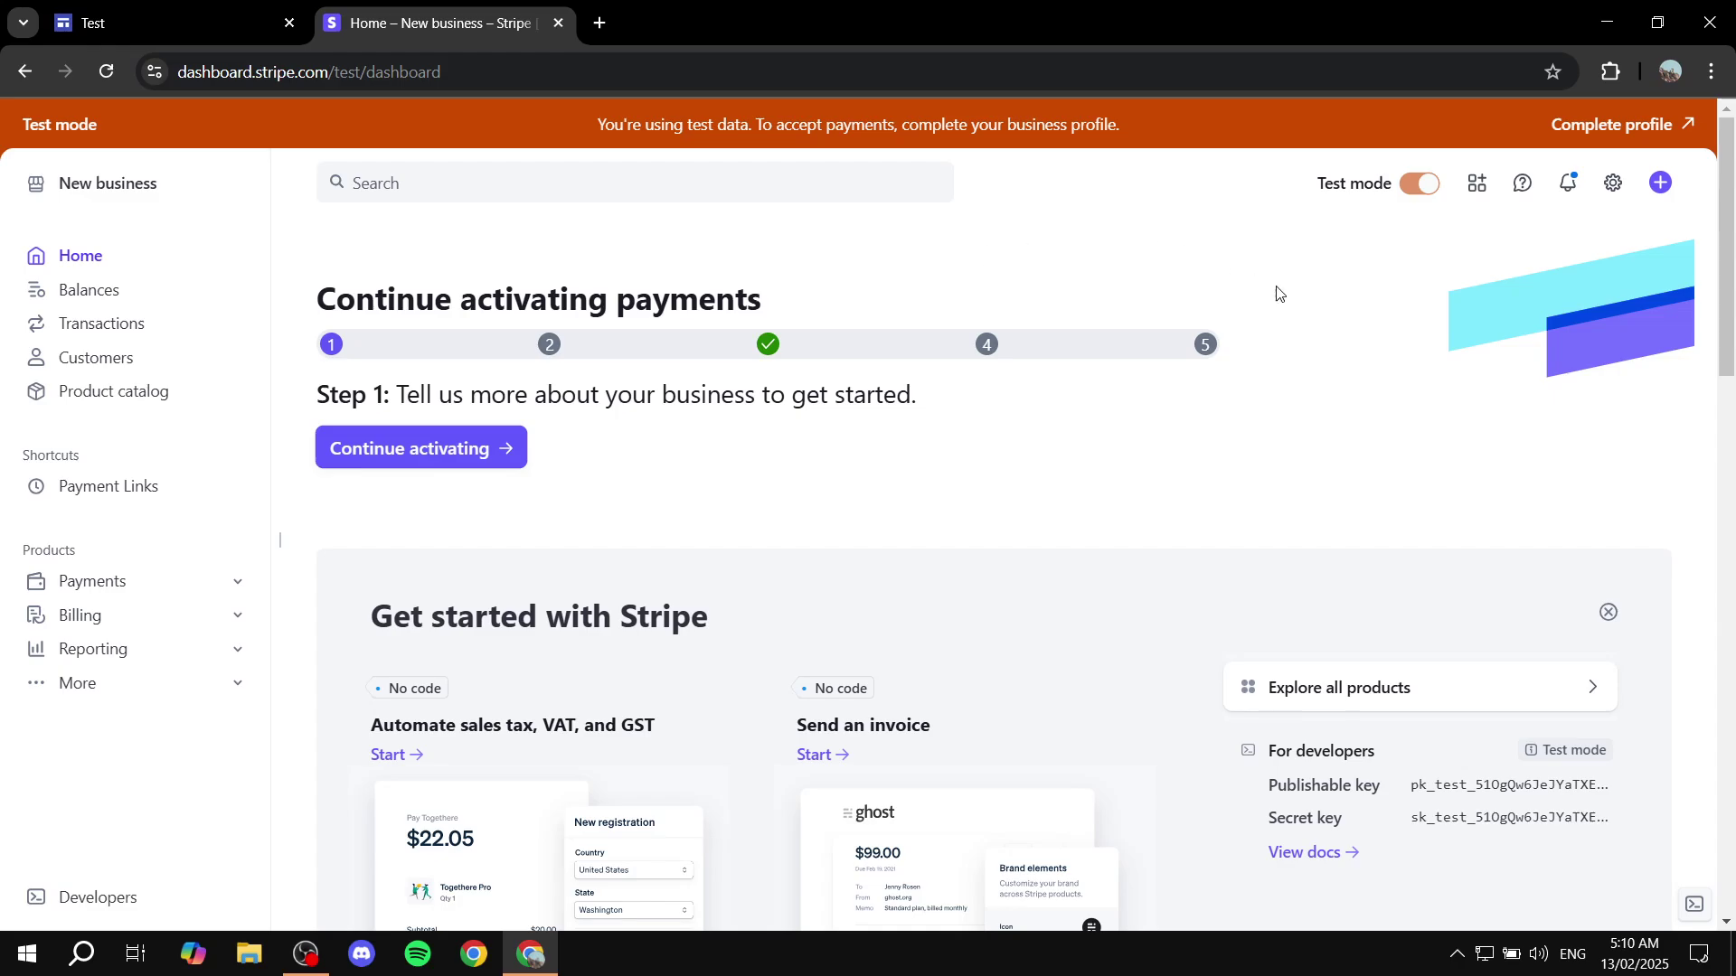
# Examine the payment activation section and its business details form, and return to the dashboard without filling it in
pyautogui.moveTo(1432, 186)
pyautogui.moveTo(330, 312); pyautogui.dragTo(860, 317)
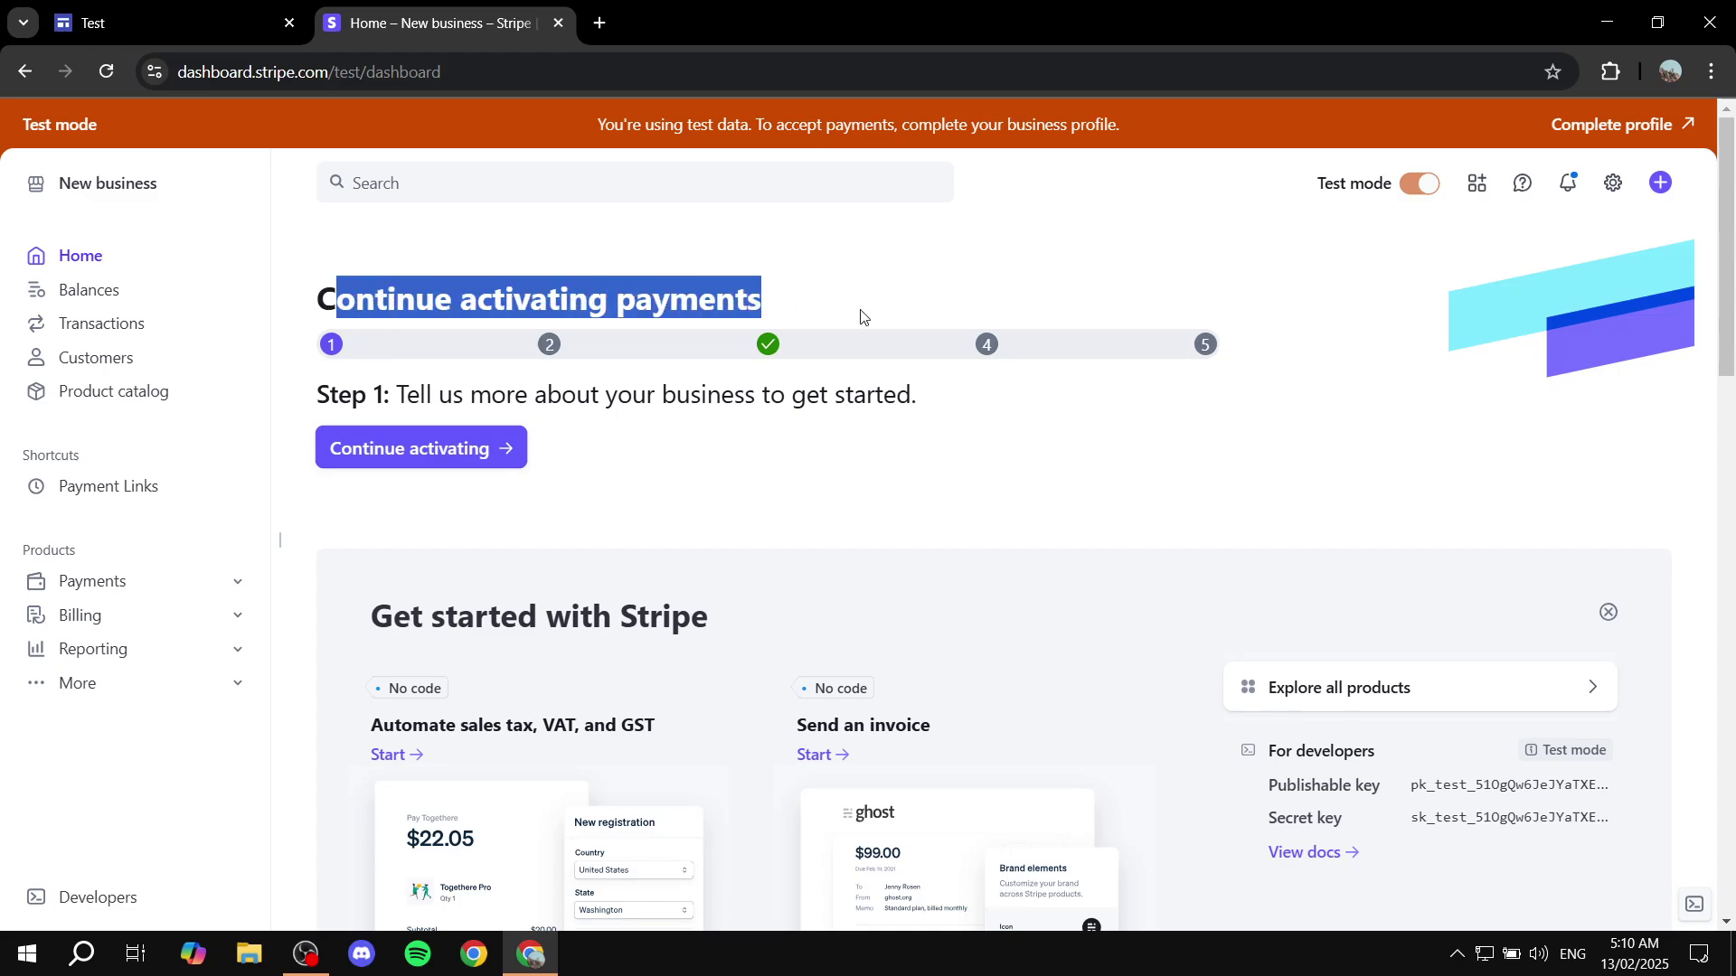
pyautogui.click(860, 317)
pyautogui.moveTo(547, 300); pyautogui.dragTo(801, 301)
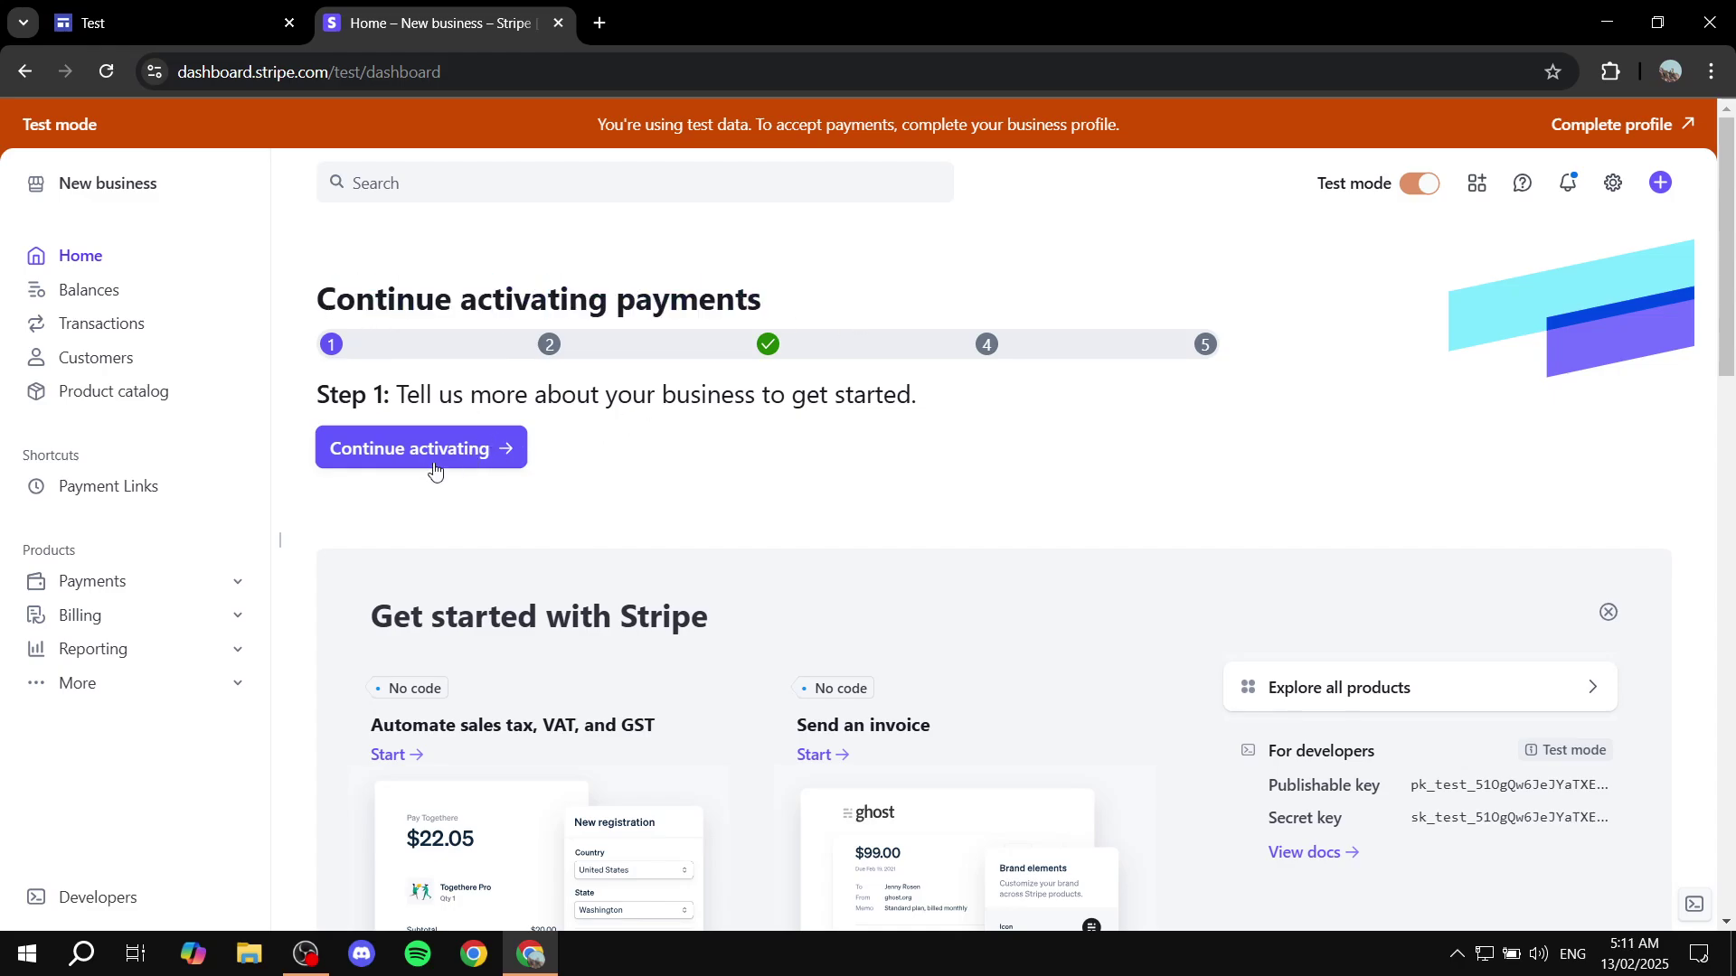
pyautogui.click(389, 456)
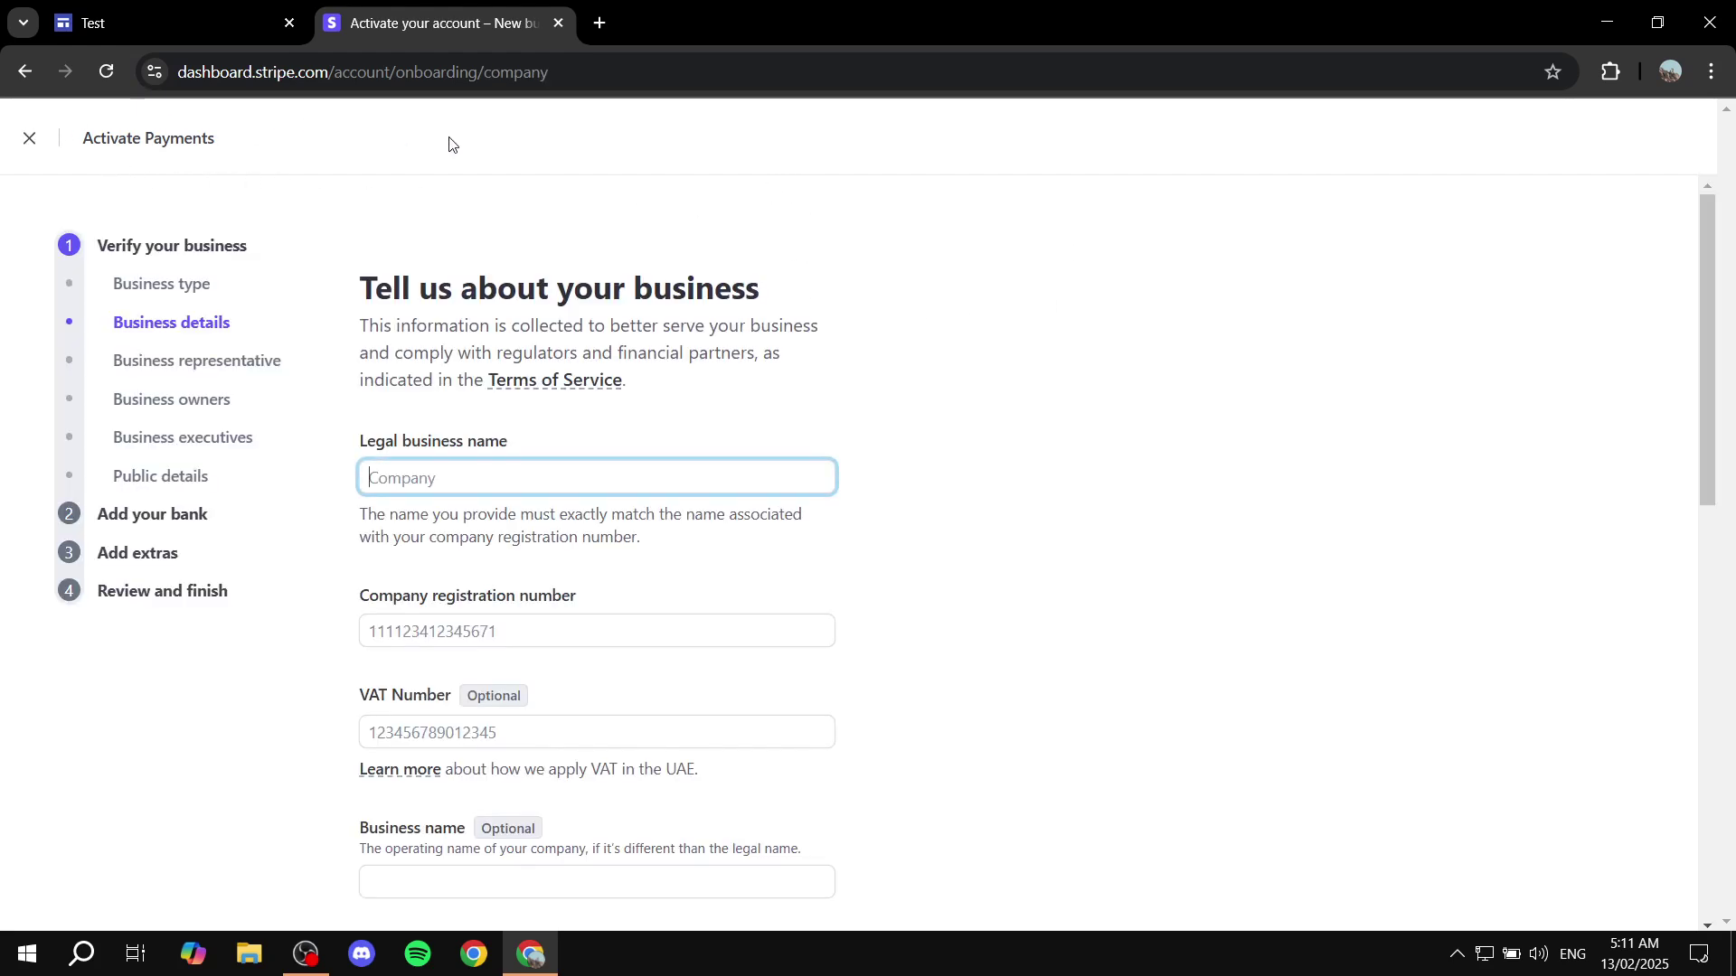
pyautogui.scroll(-10, 529, 337)
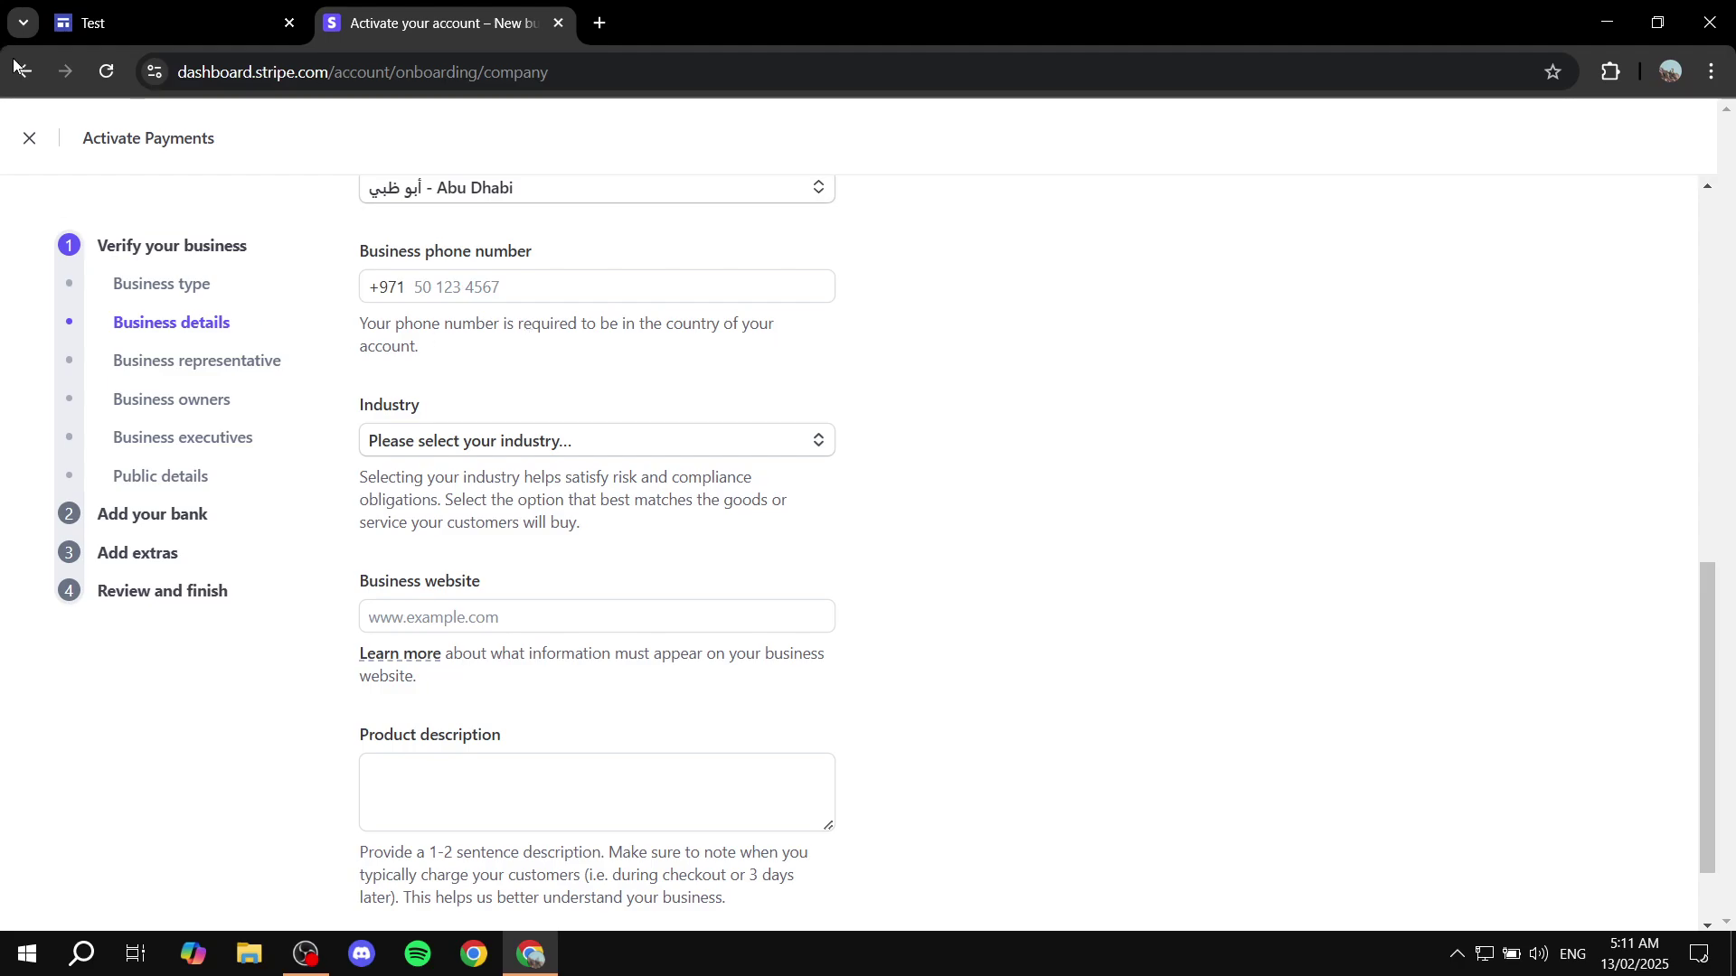
pyautogui.click(29, 139)
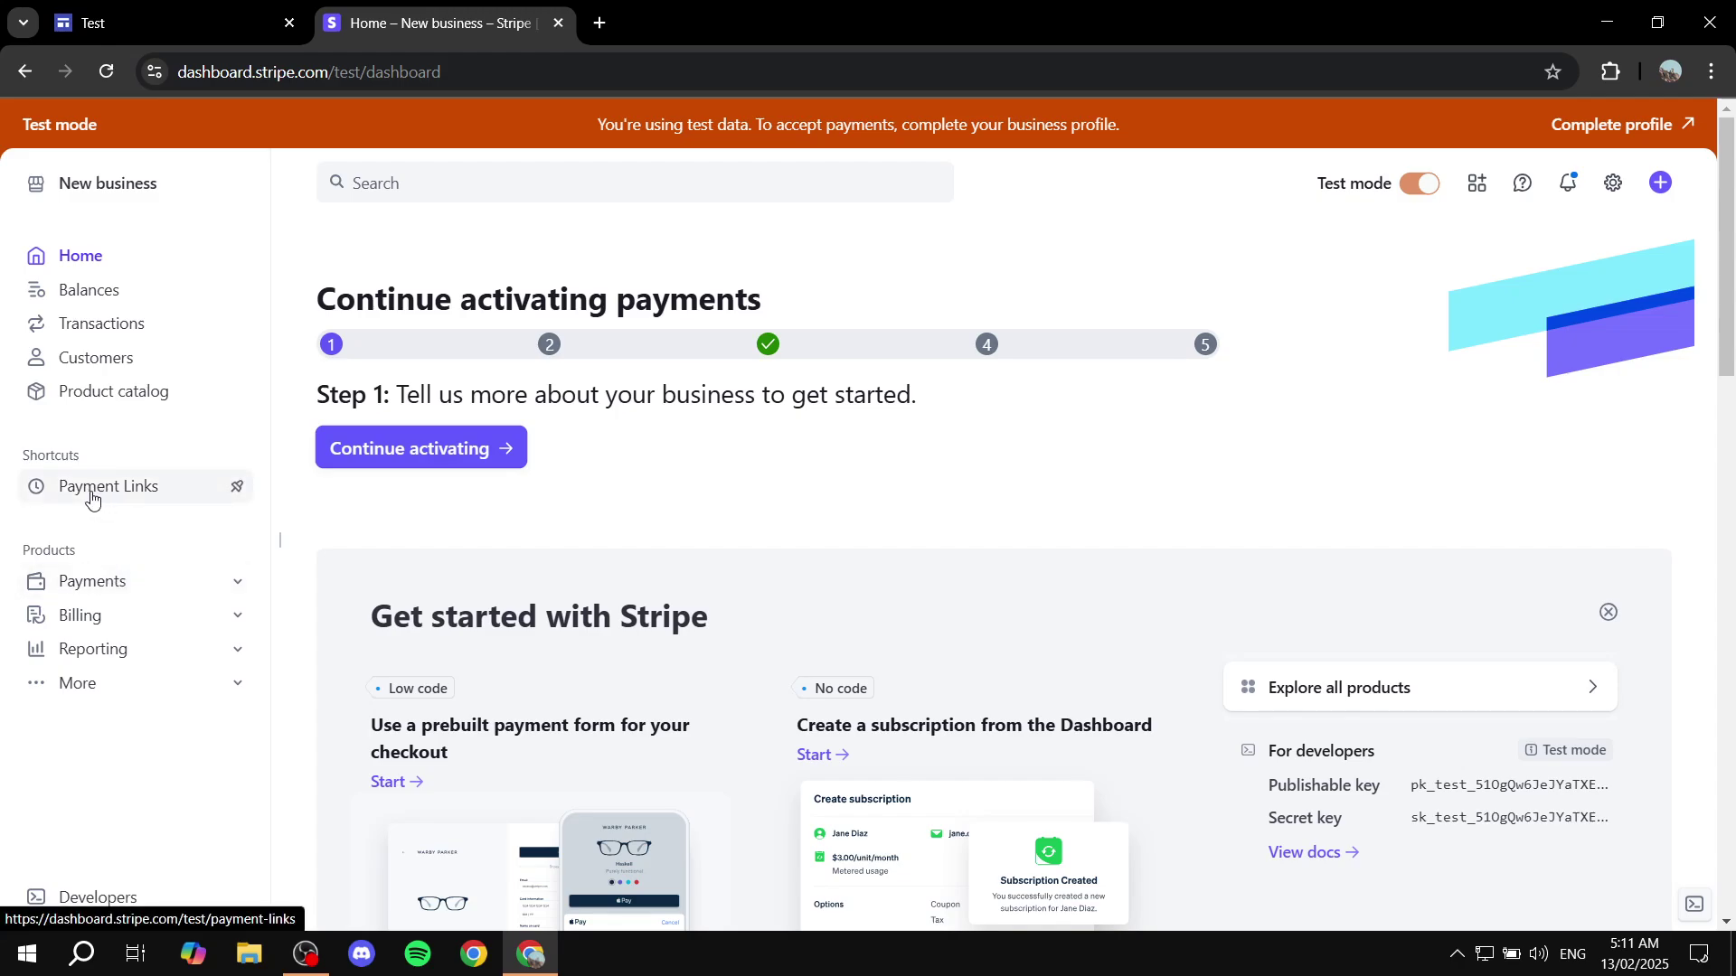
# Open the Payment Links page from Stripe's Payments products
pyautogui.click(107, 581)
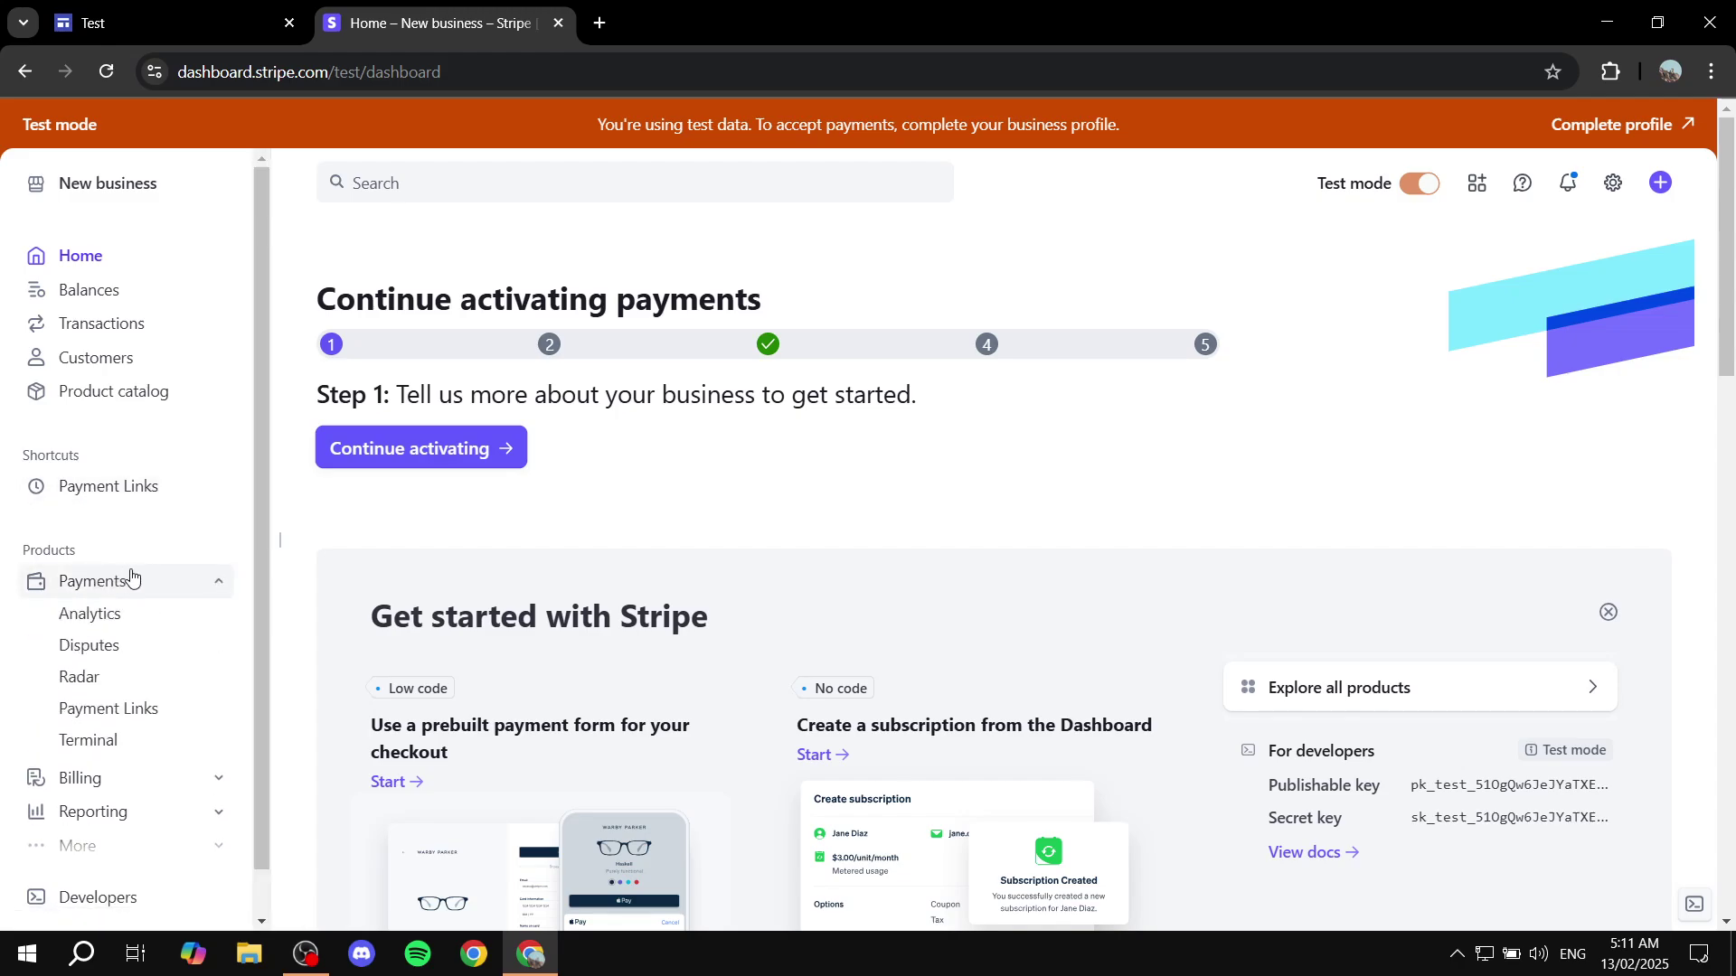
pyautogui.click(127, 711)
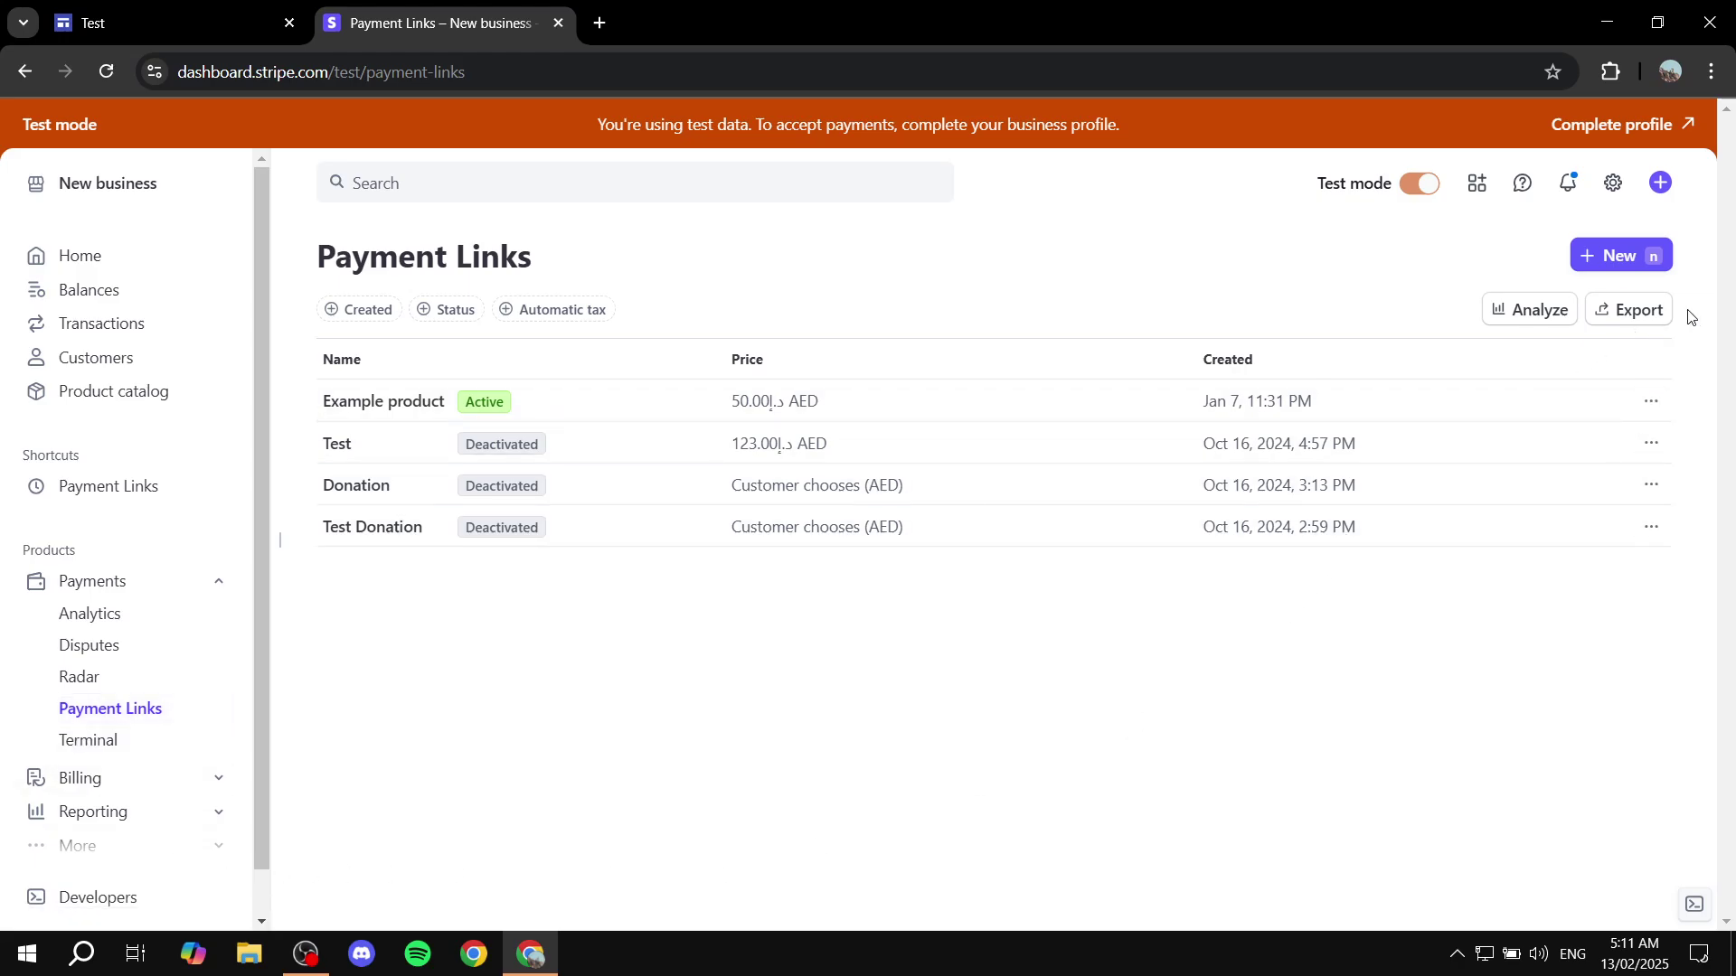
# Start a new payment link and set its type to "Customers choose what to pay"
pyautogui.click(1630, 256)
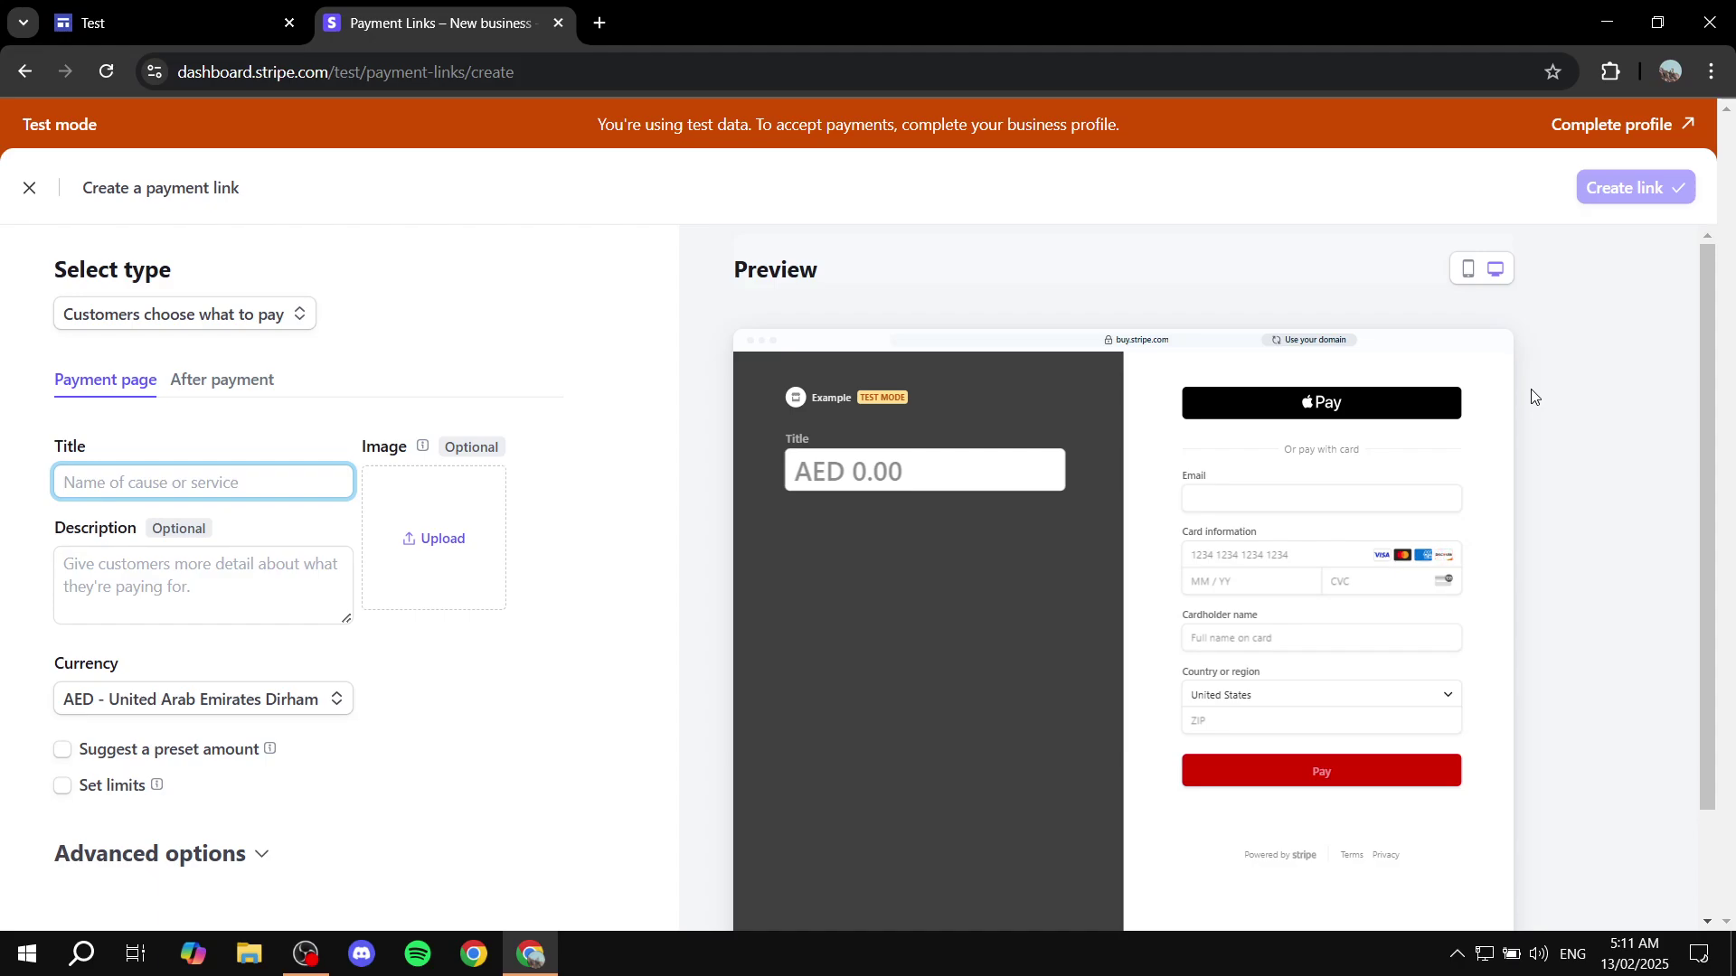
pyautogui.moveTo(50, 274); pyautogui.dragTo(269, 796)
pyautogui.click(235, 274)
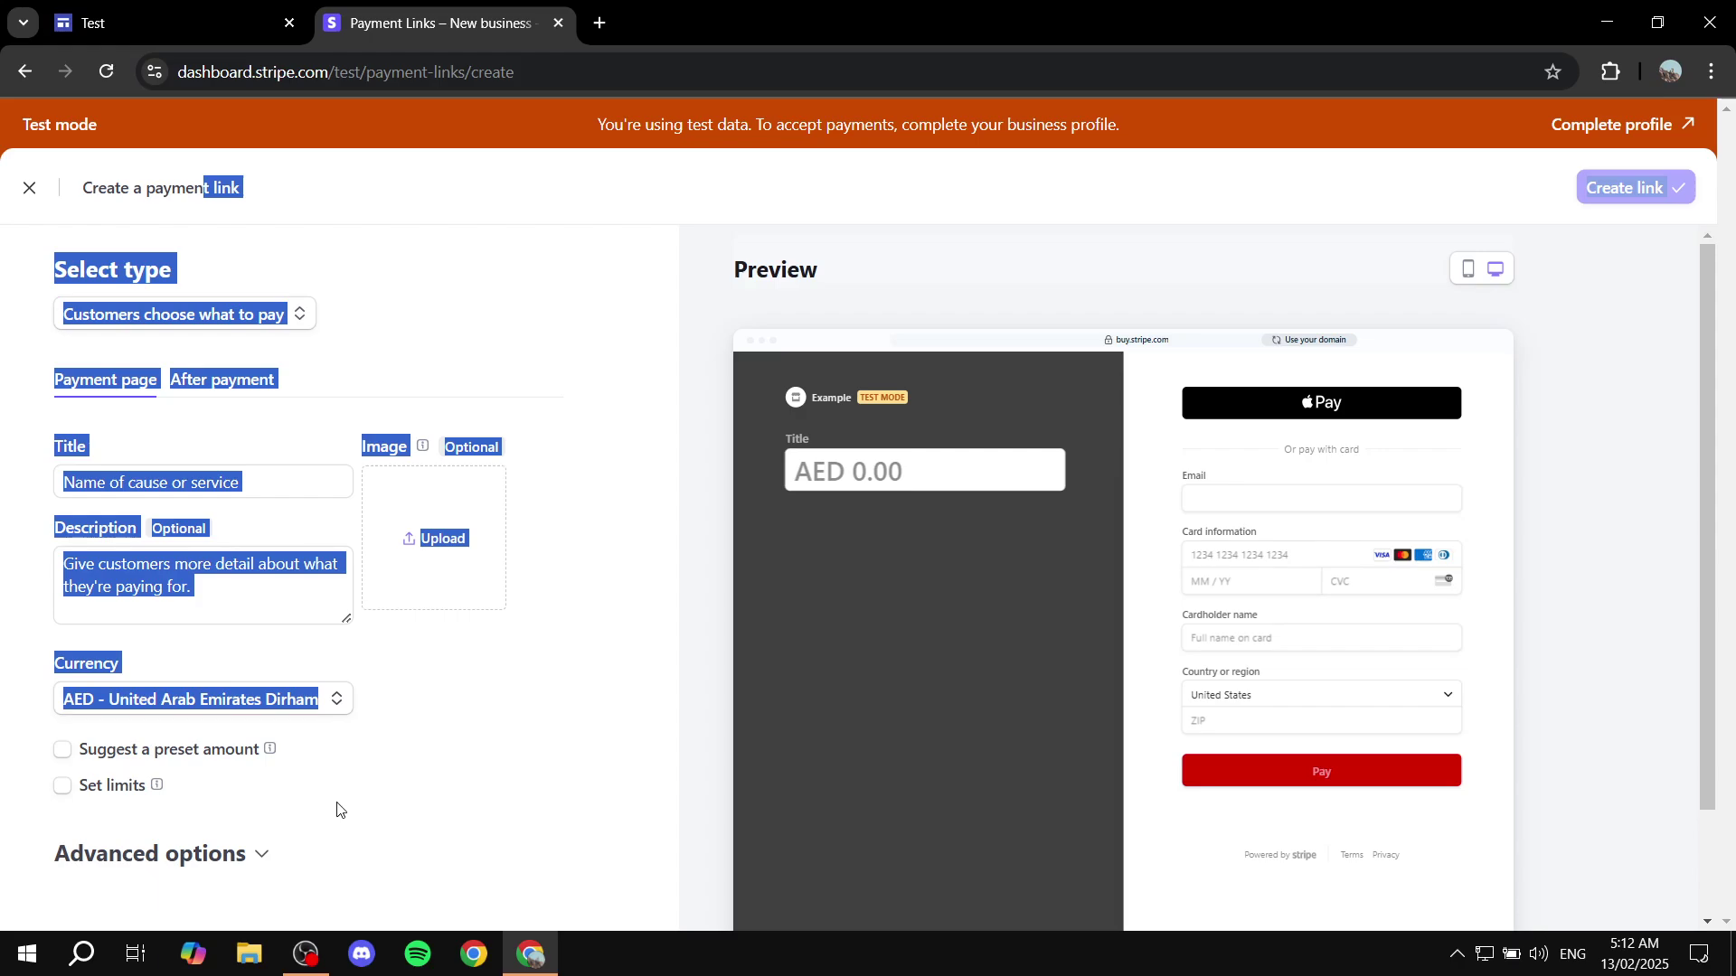
pyautogui.click(384, 796)
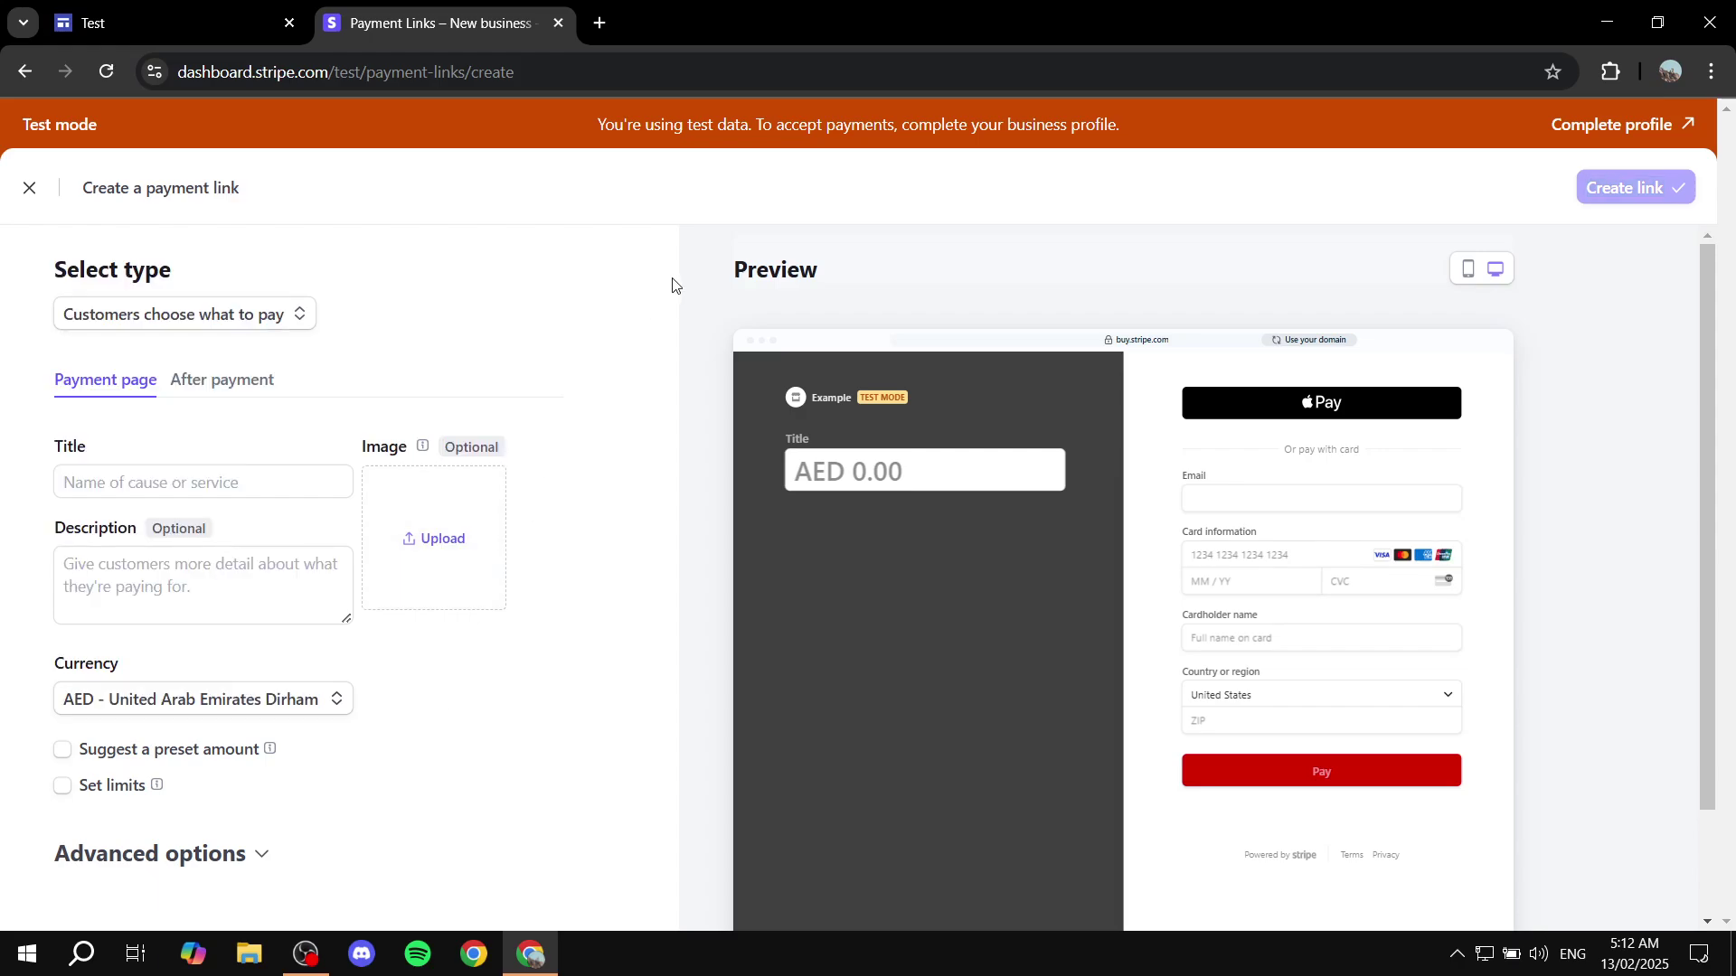
pyautogui.moveTo(676, 282); pyautogui.dragTo(911, 264)
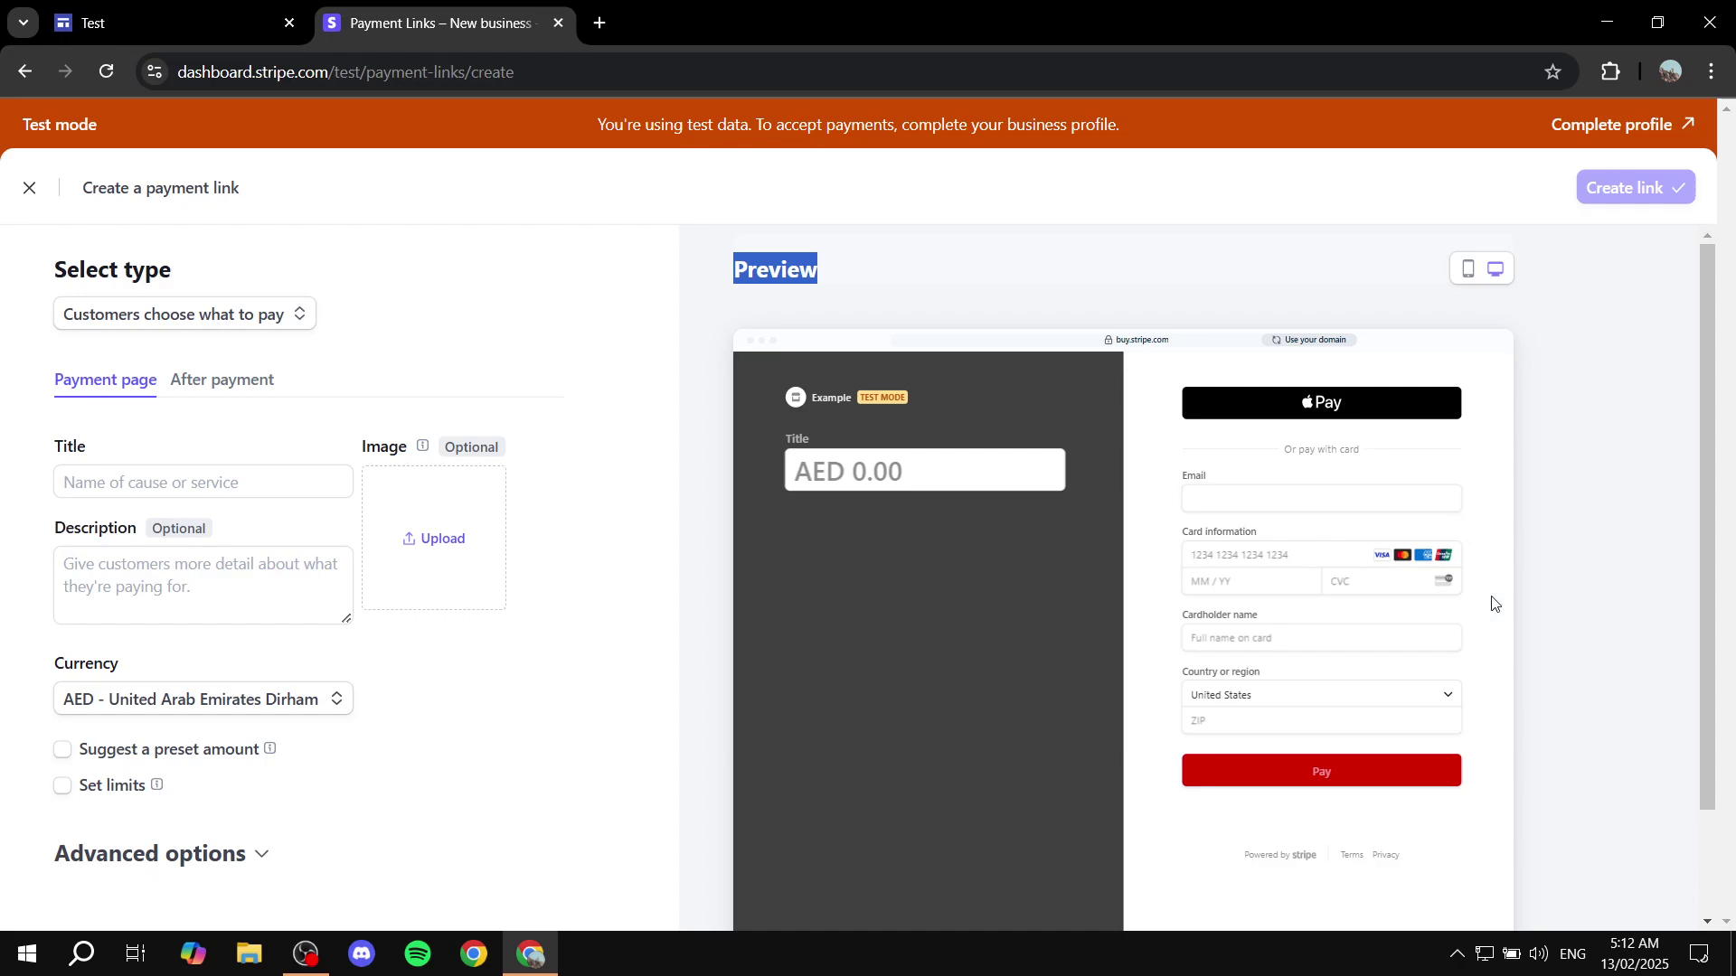
pyautogui.click(1611, 495)
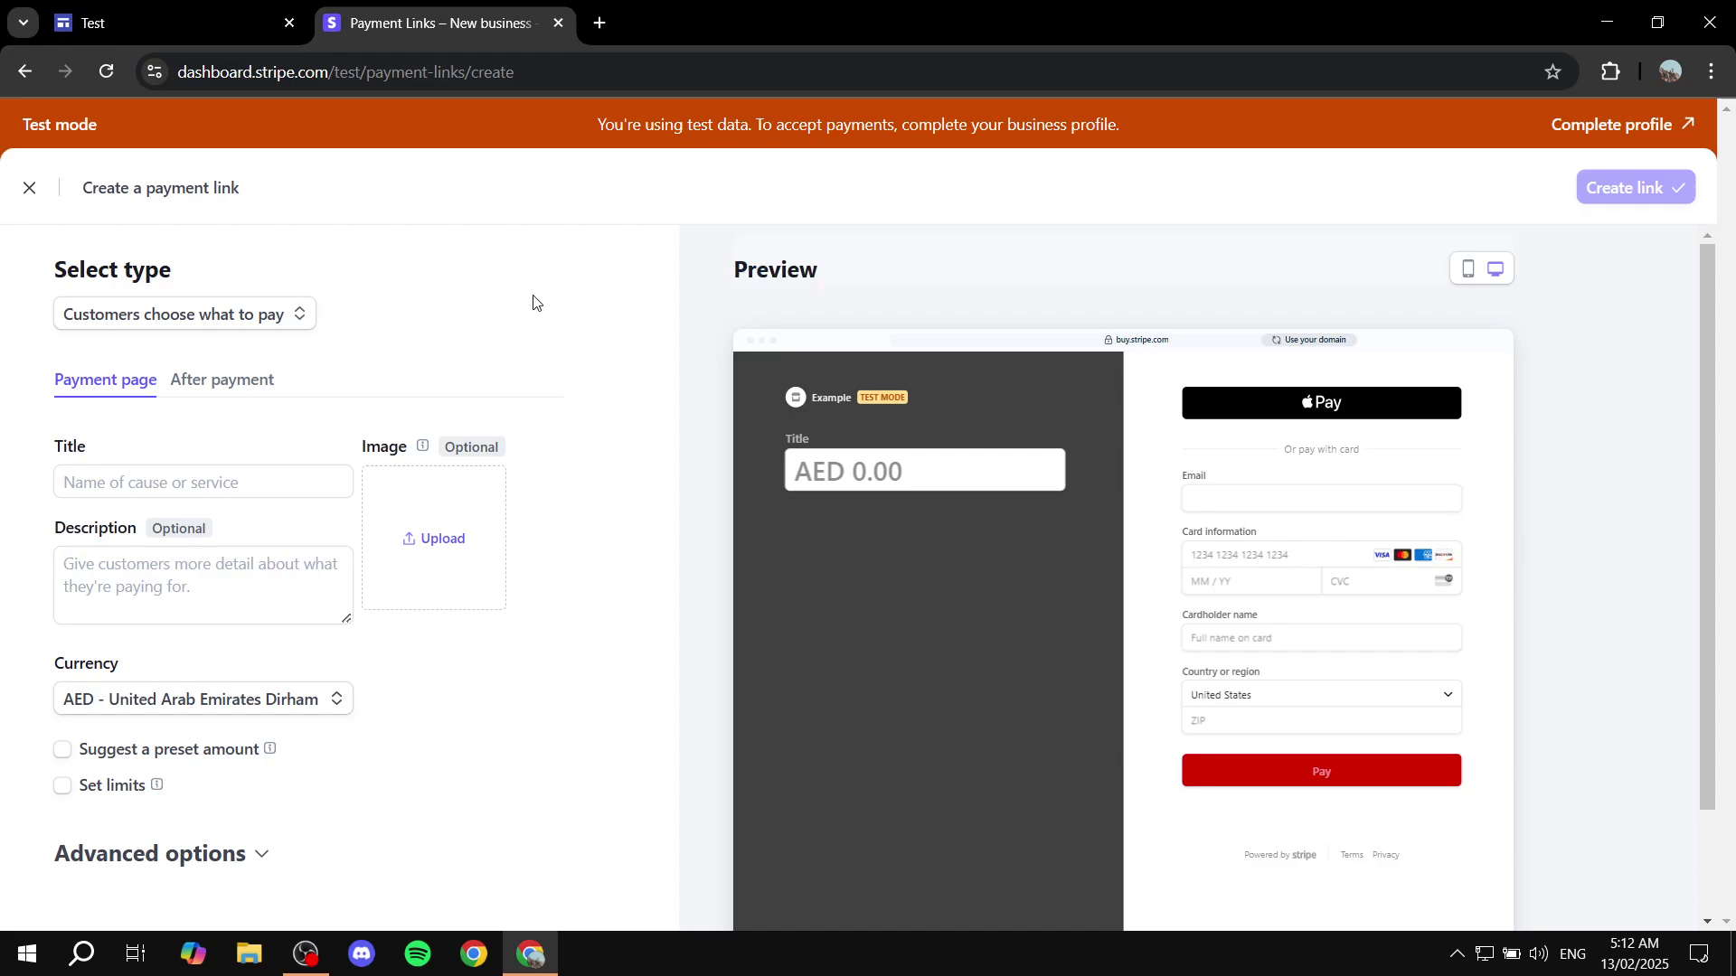
pyautogui.moveTo(30, 286); pyautogui.dragTo(314, 273)
pyautogui.click(301, 287)
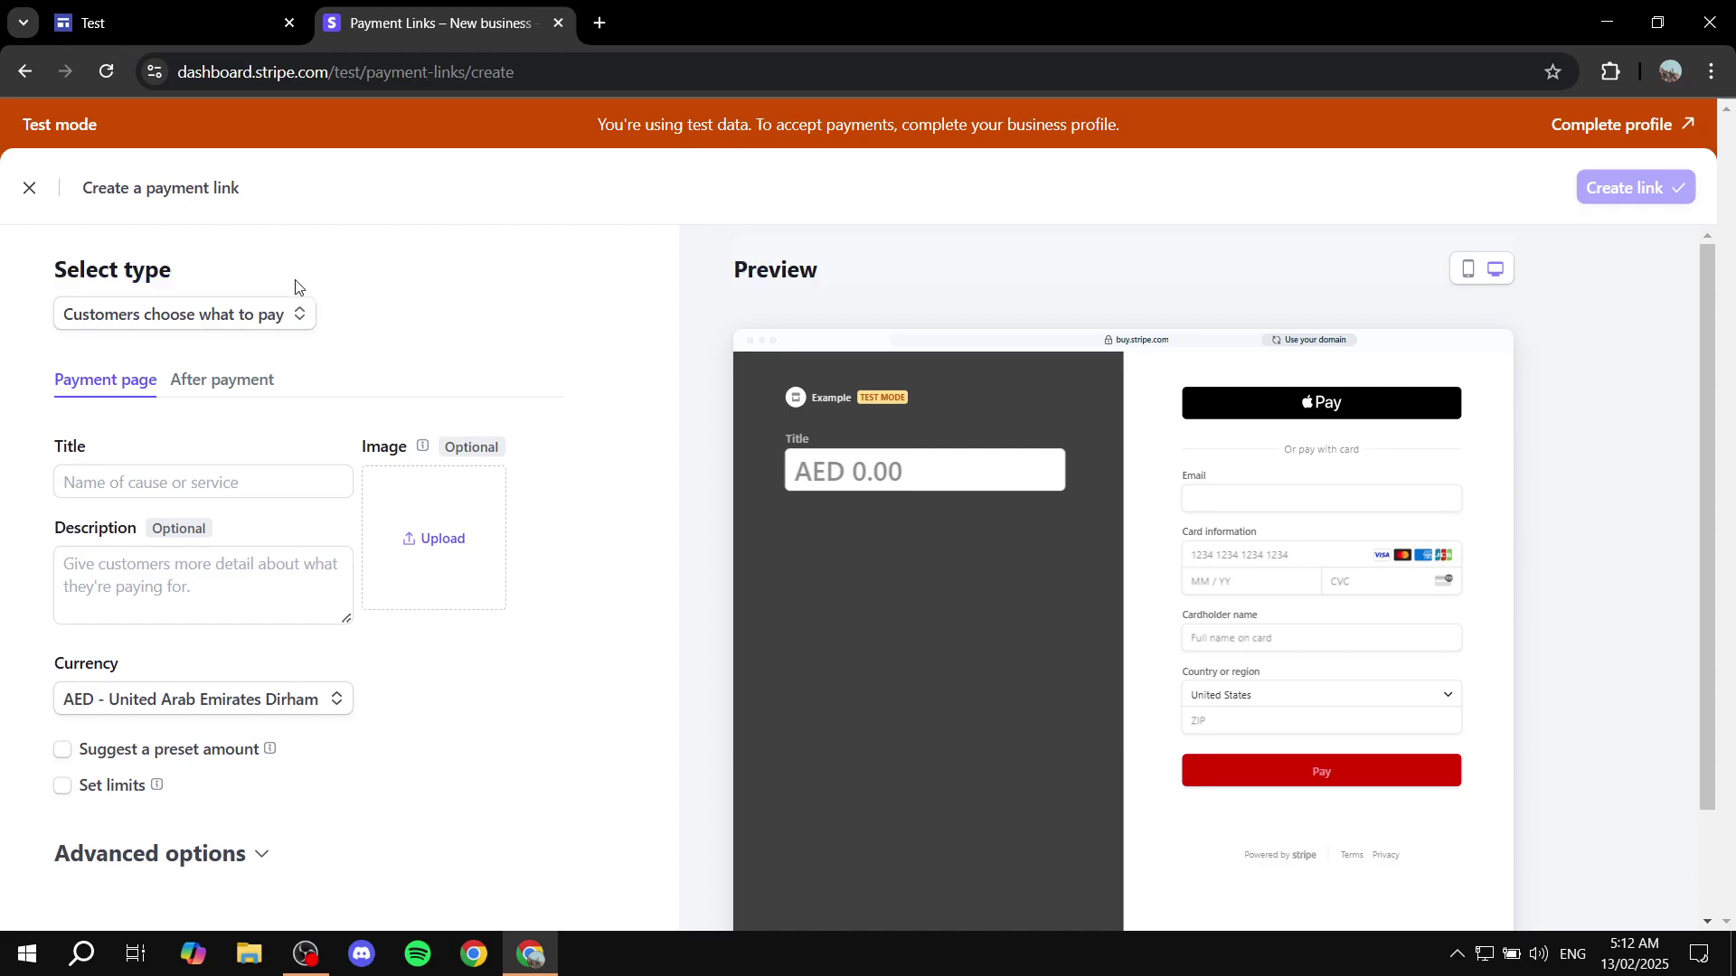
pyautogui.click(259, 322)
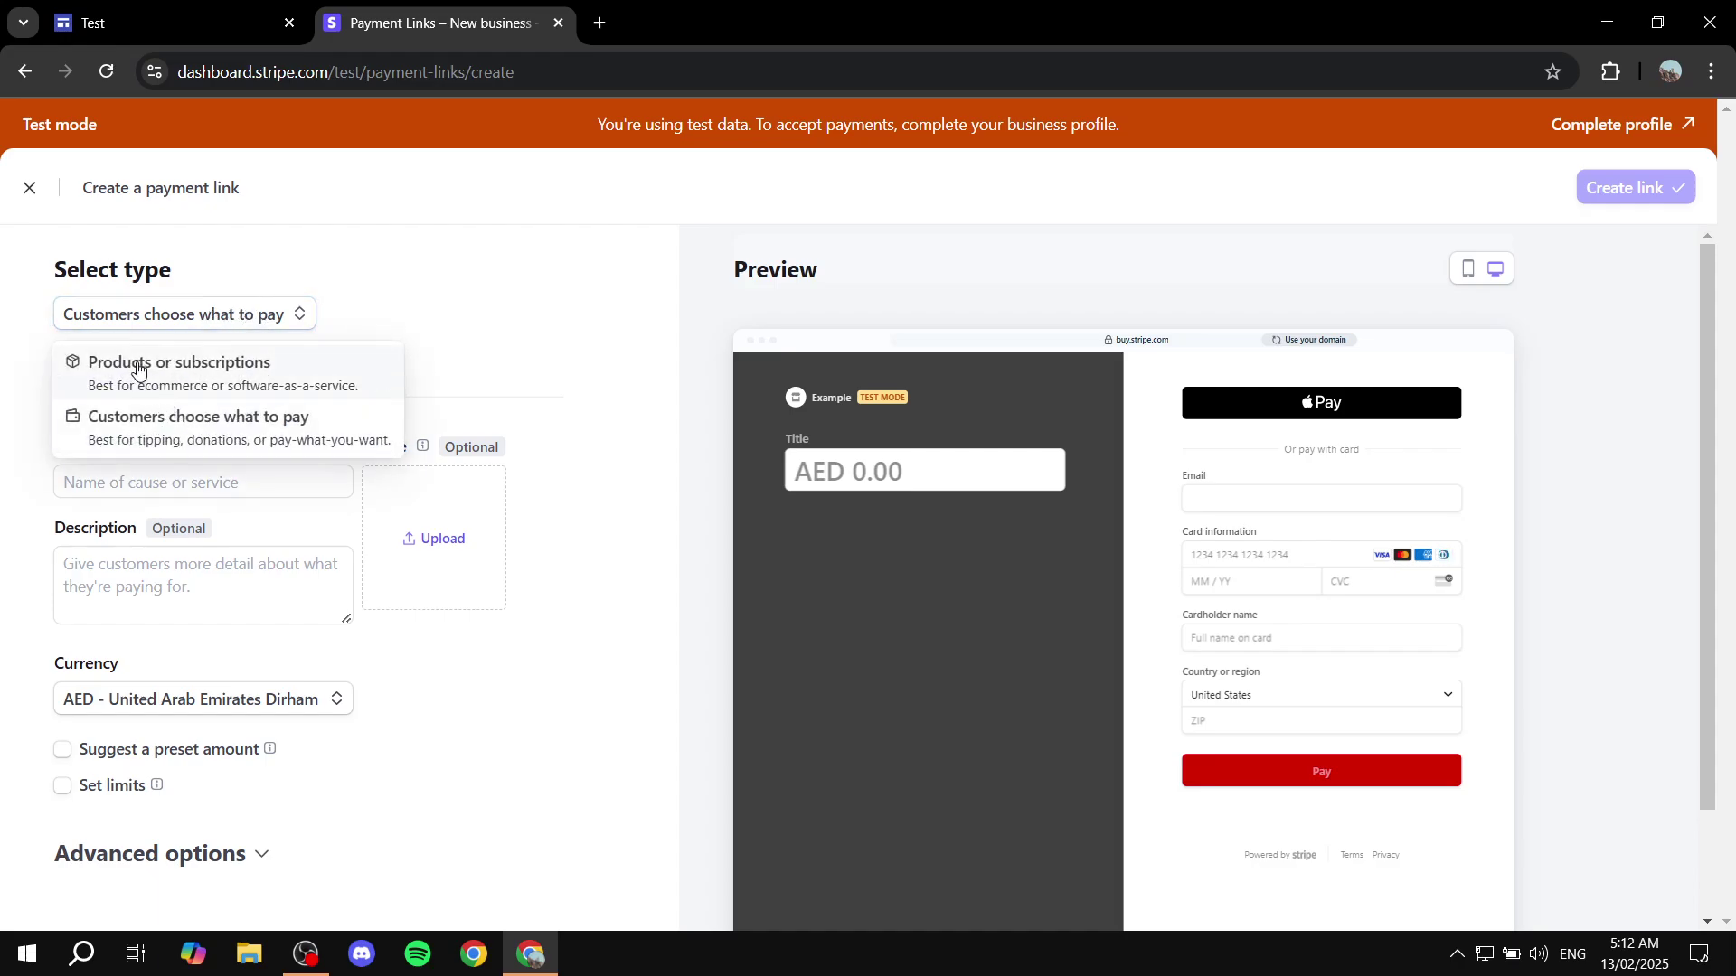
pyautogui.click(195, 438)
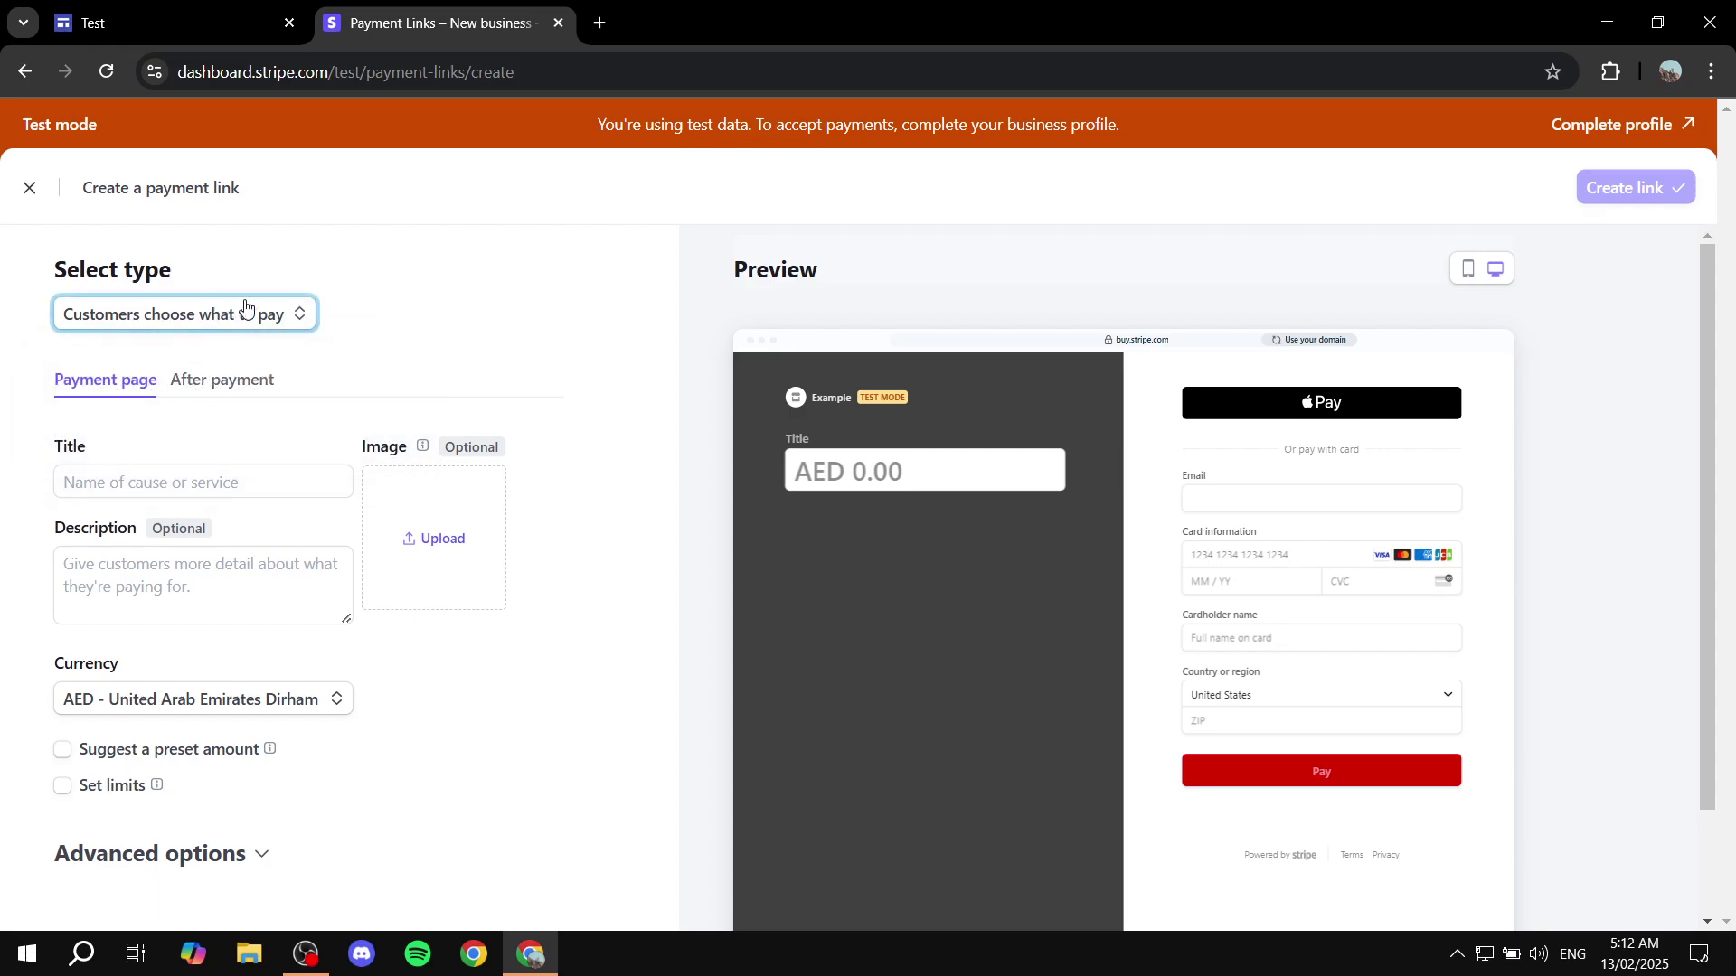
# Give the payment link the title "This is for Donation Site"
pyautogui.scroll(-2, 362, 312)
pyautogui.click(208, 371)
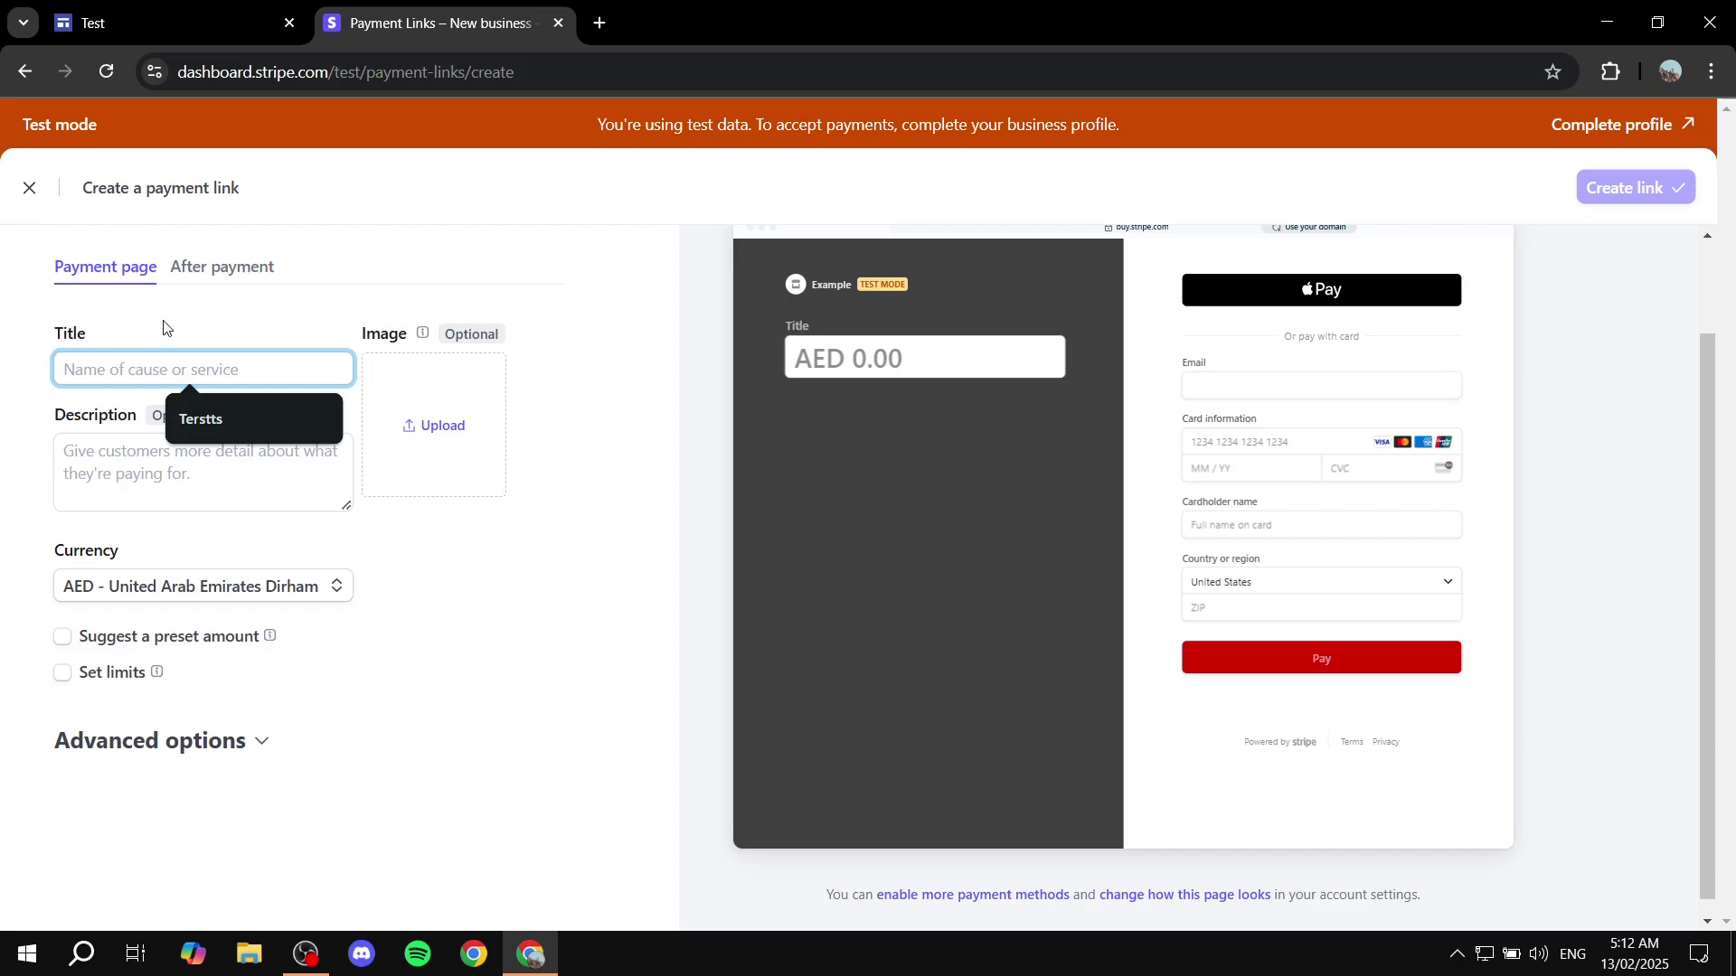
pyautogui.write('This is f')
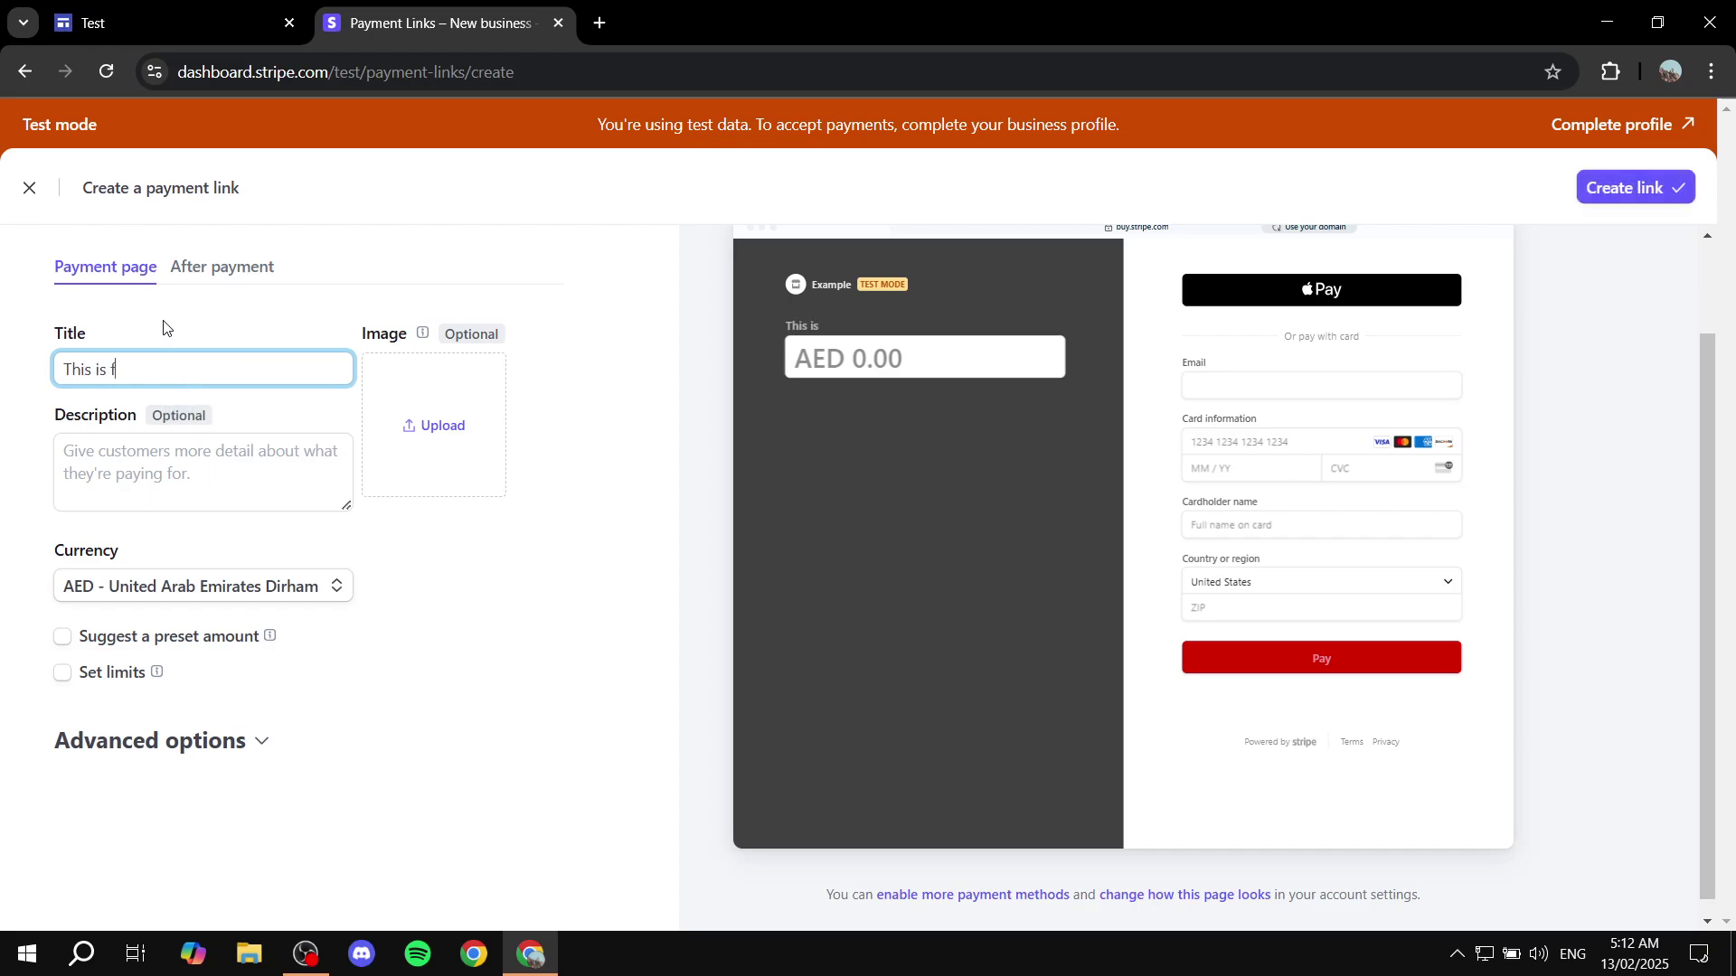
pyautogui.write('or Donation Site')
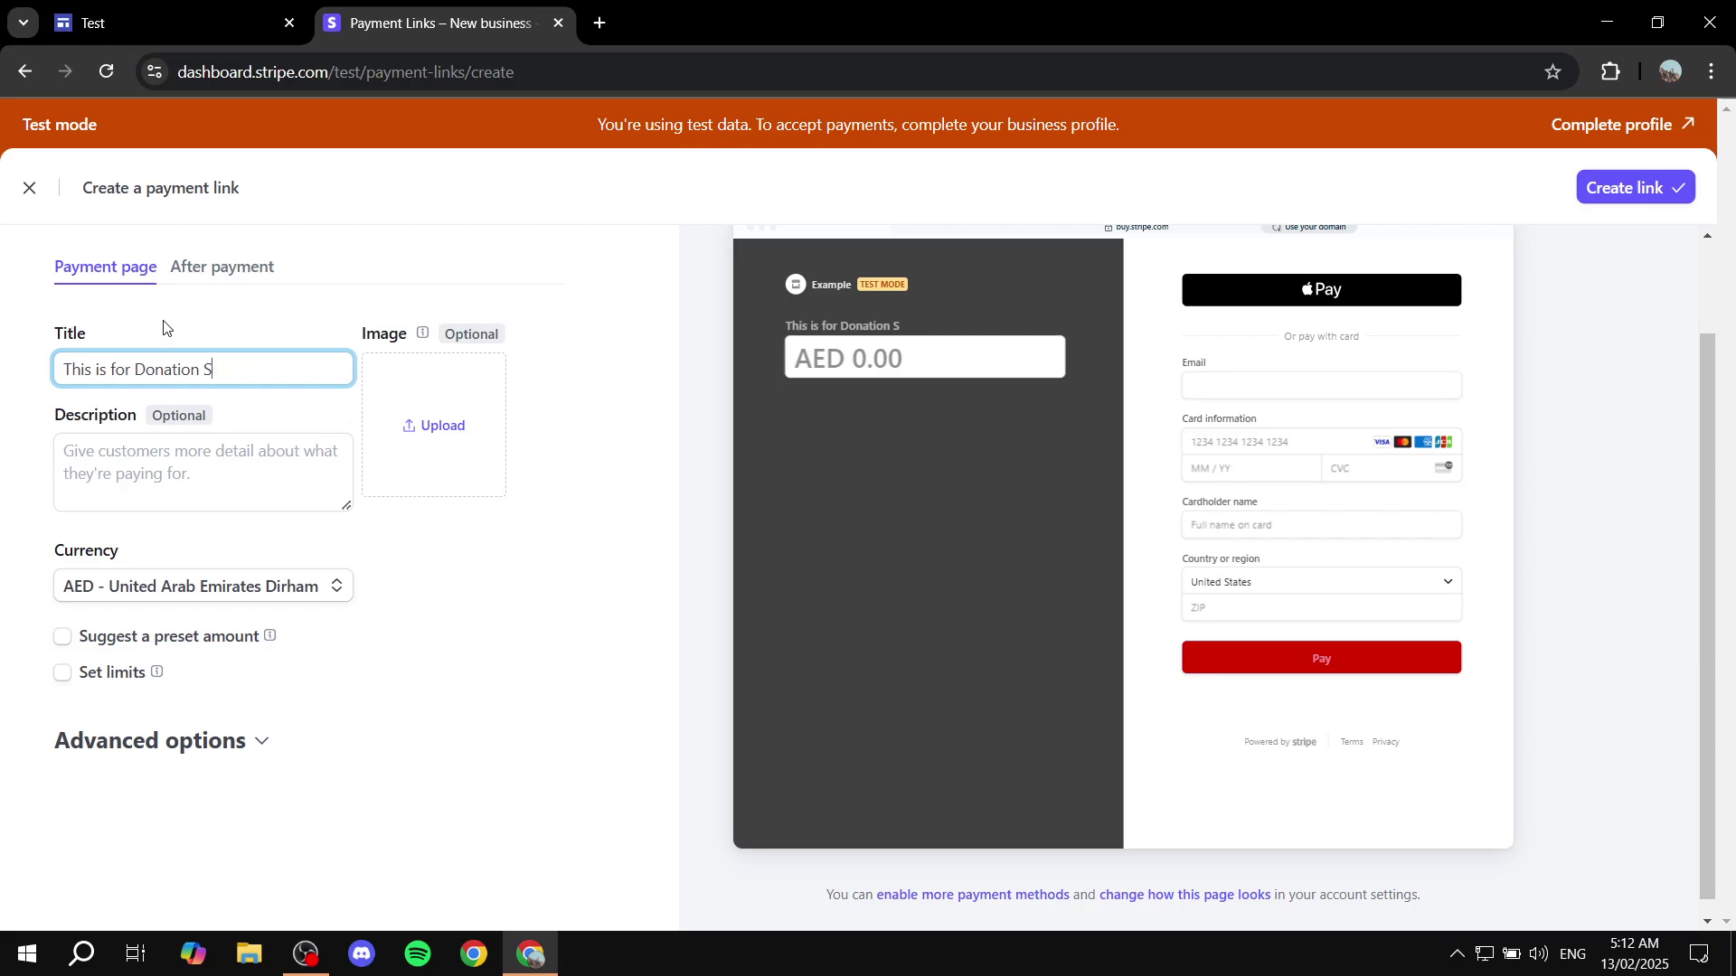
# Upload Colors.jpg from the Explainer Media folder as the payment link's image
pyautogui.click(165, 439)
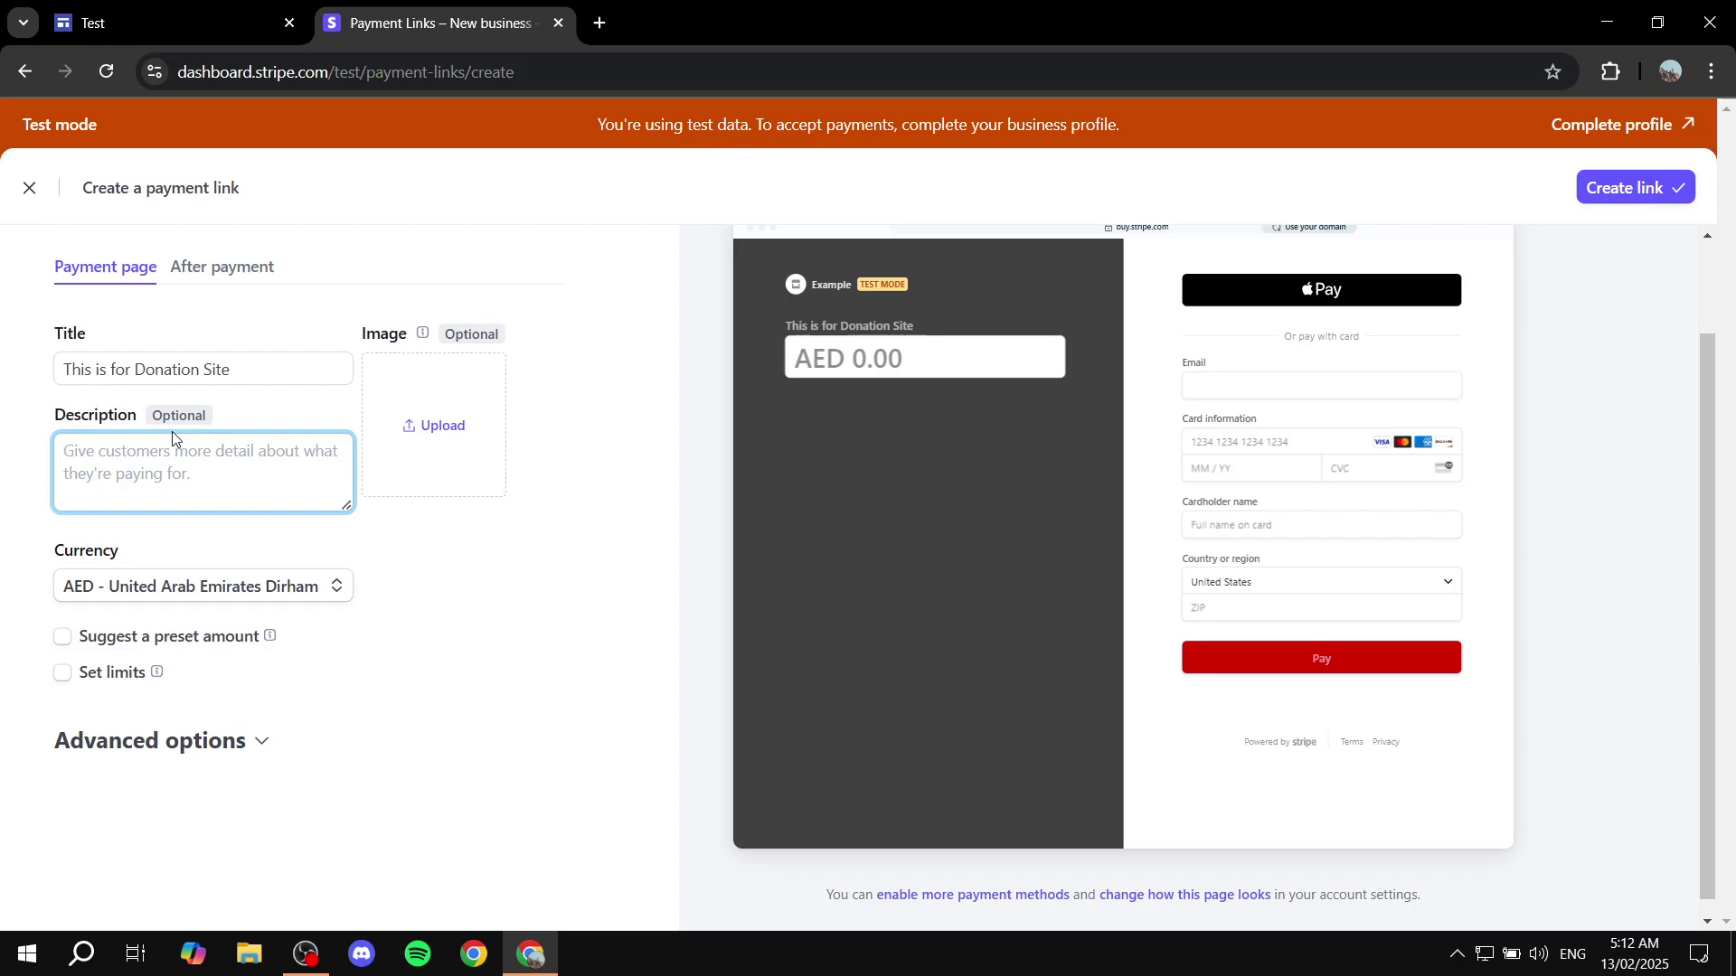
pyautogui.click(446, 423)
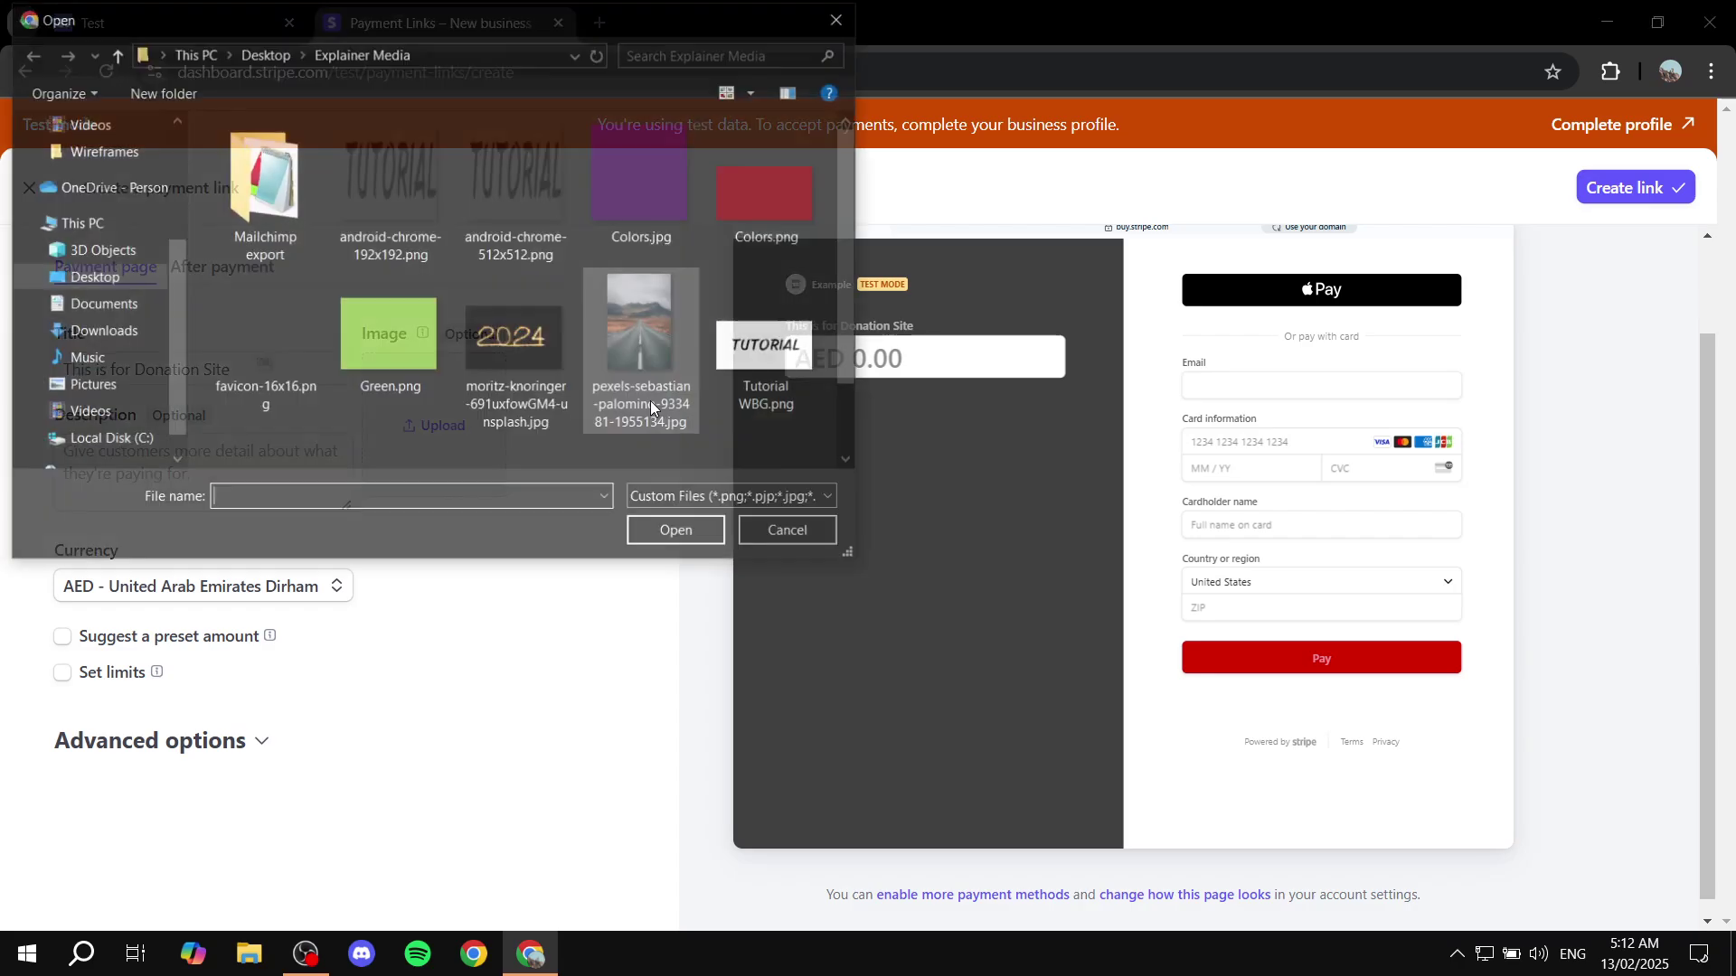
pyautogui.doubleClick(629, 204)
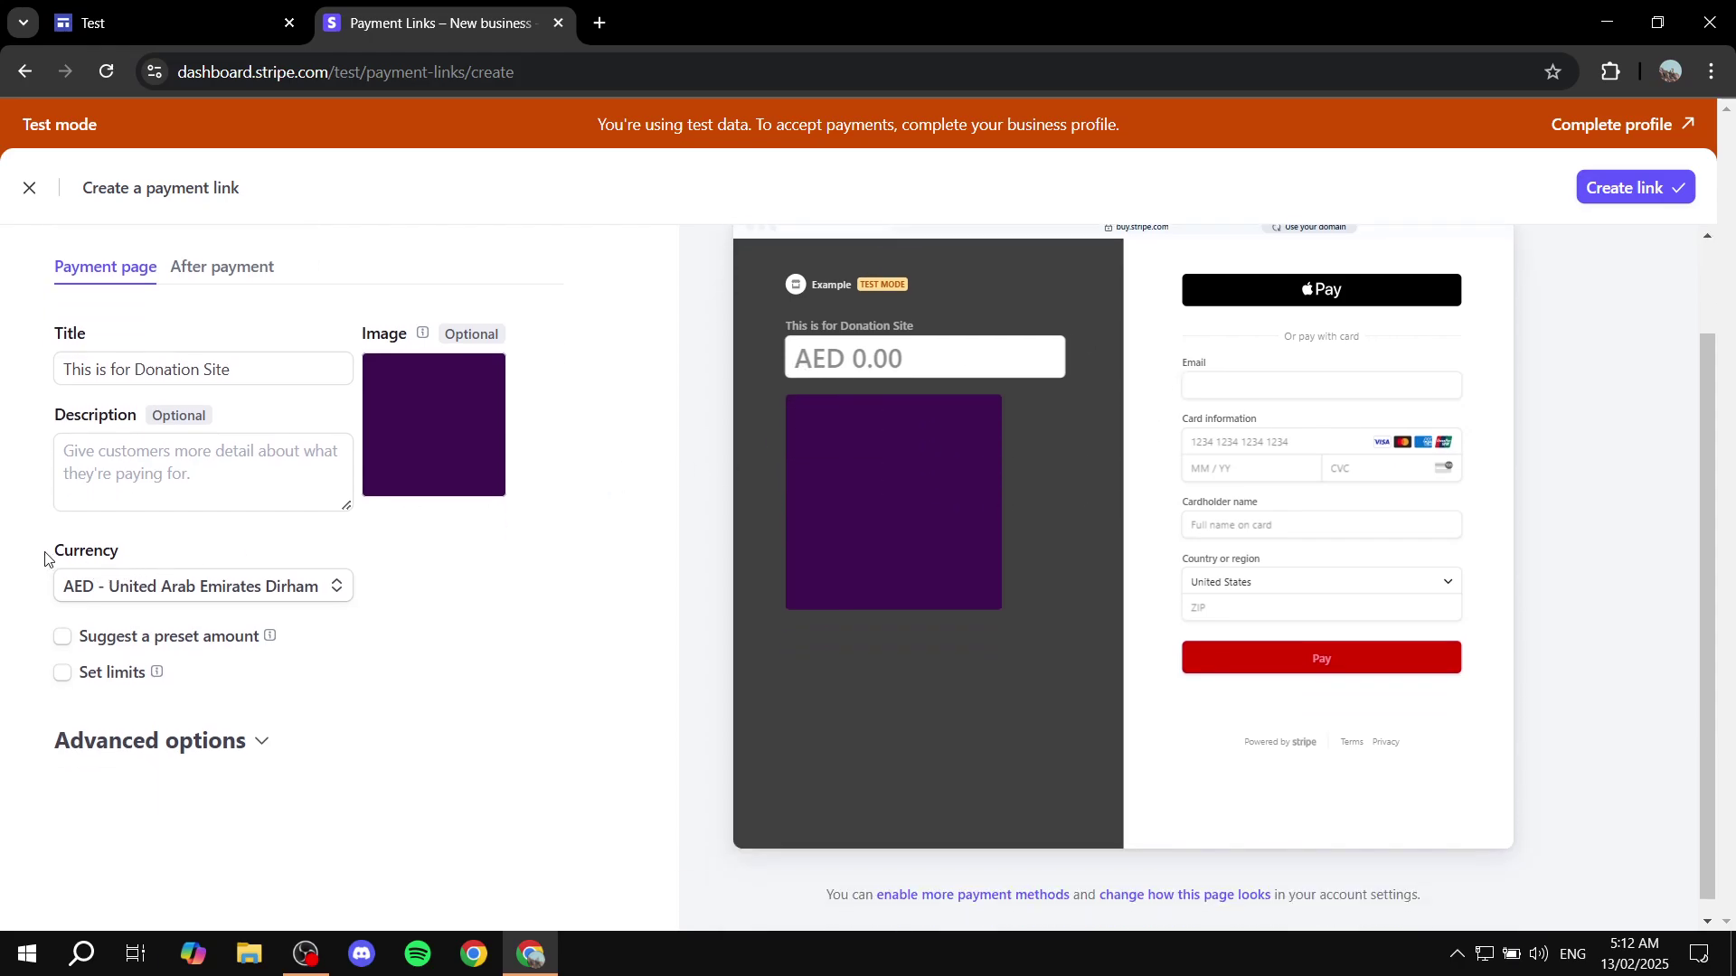
# Try the options for suggesting a preset amount and setting payment limits, and switch both off again
pyautogui.moveTo(43, 553); pyautogui.dragTo(153, 543)
pyautogui.click(153, 542)
pyautogui.scroll(-1, 404, 541)
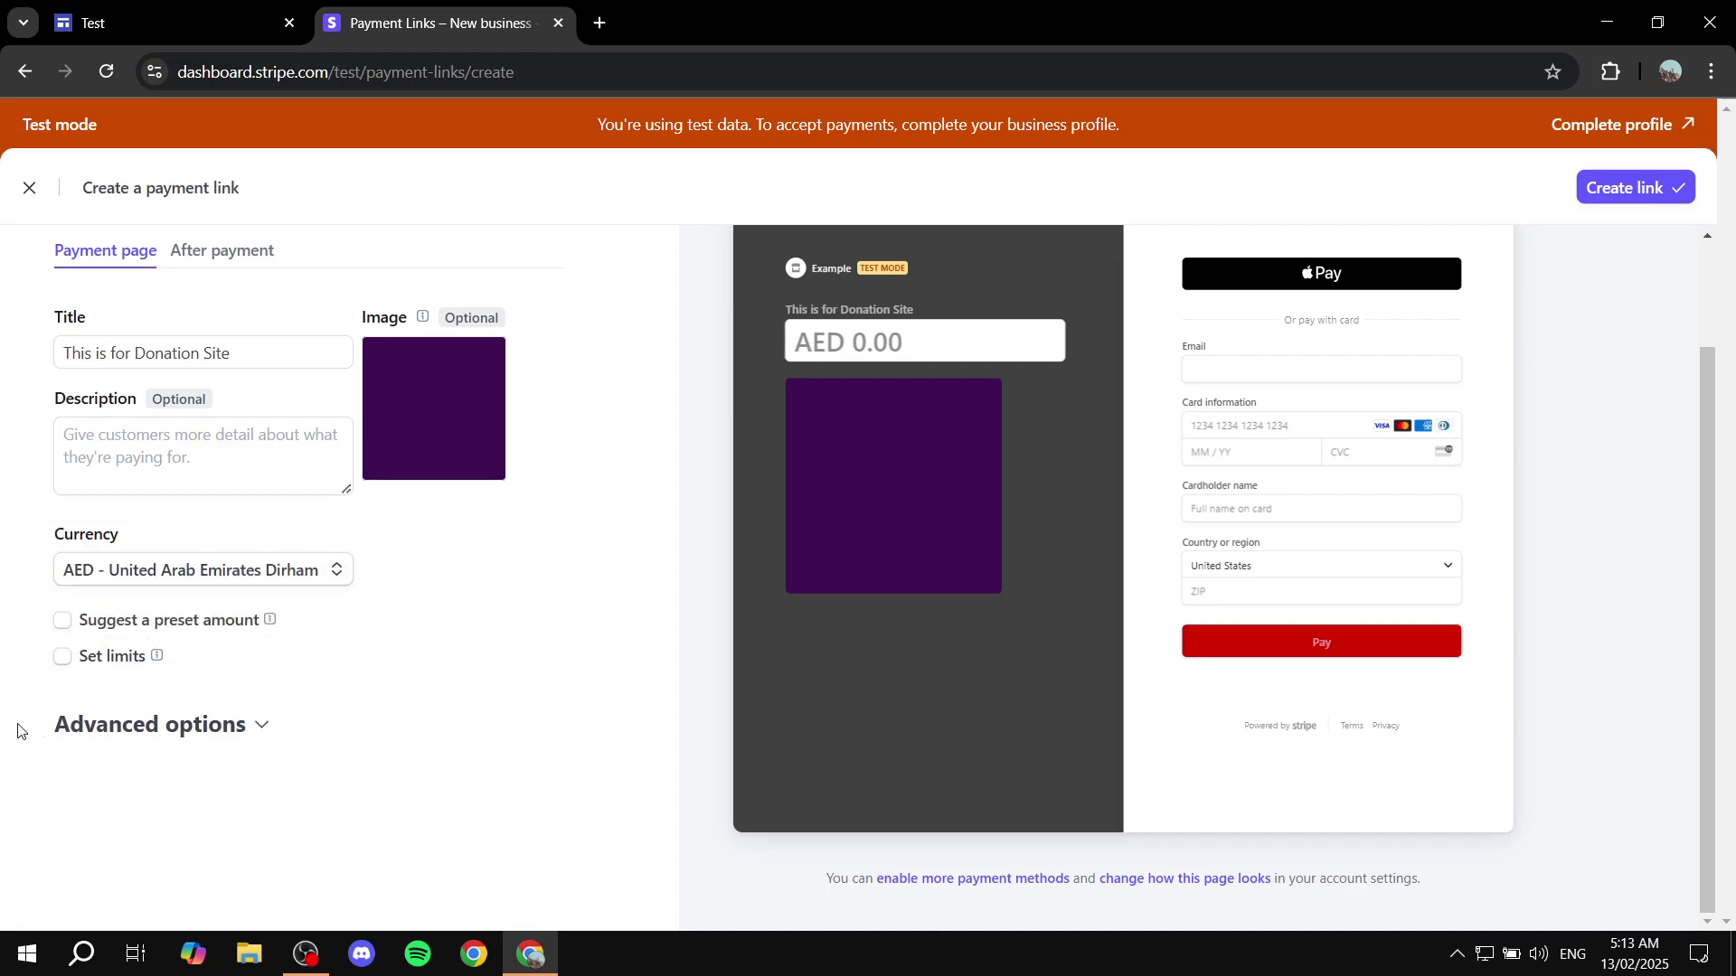
pyautogui.click(62, 624)
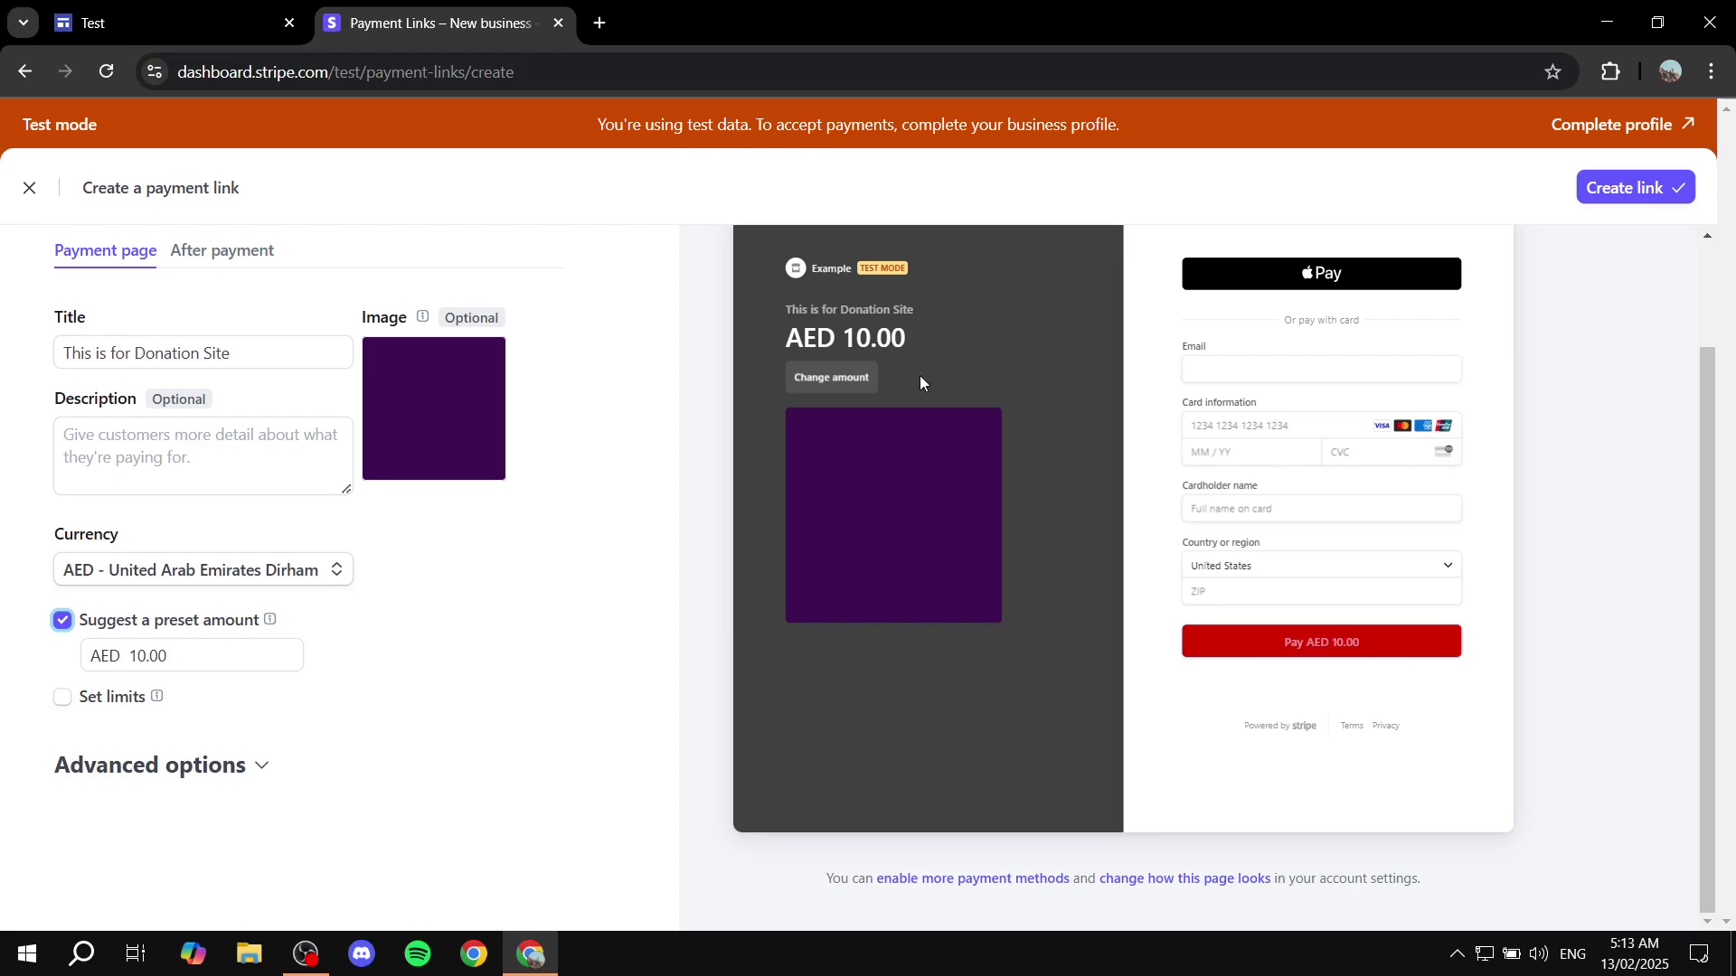
pyautogui.click(62, 621)
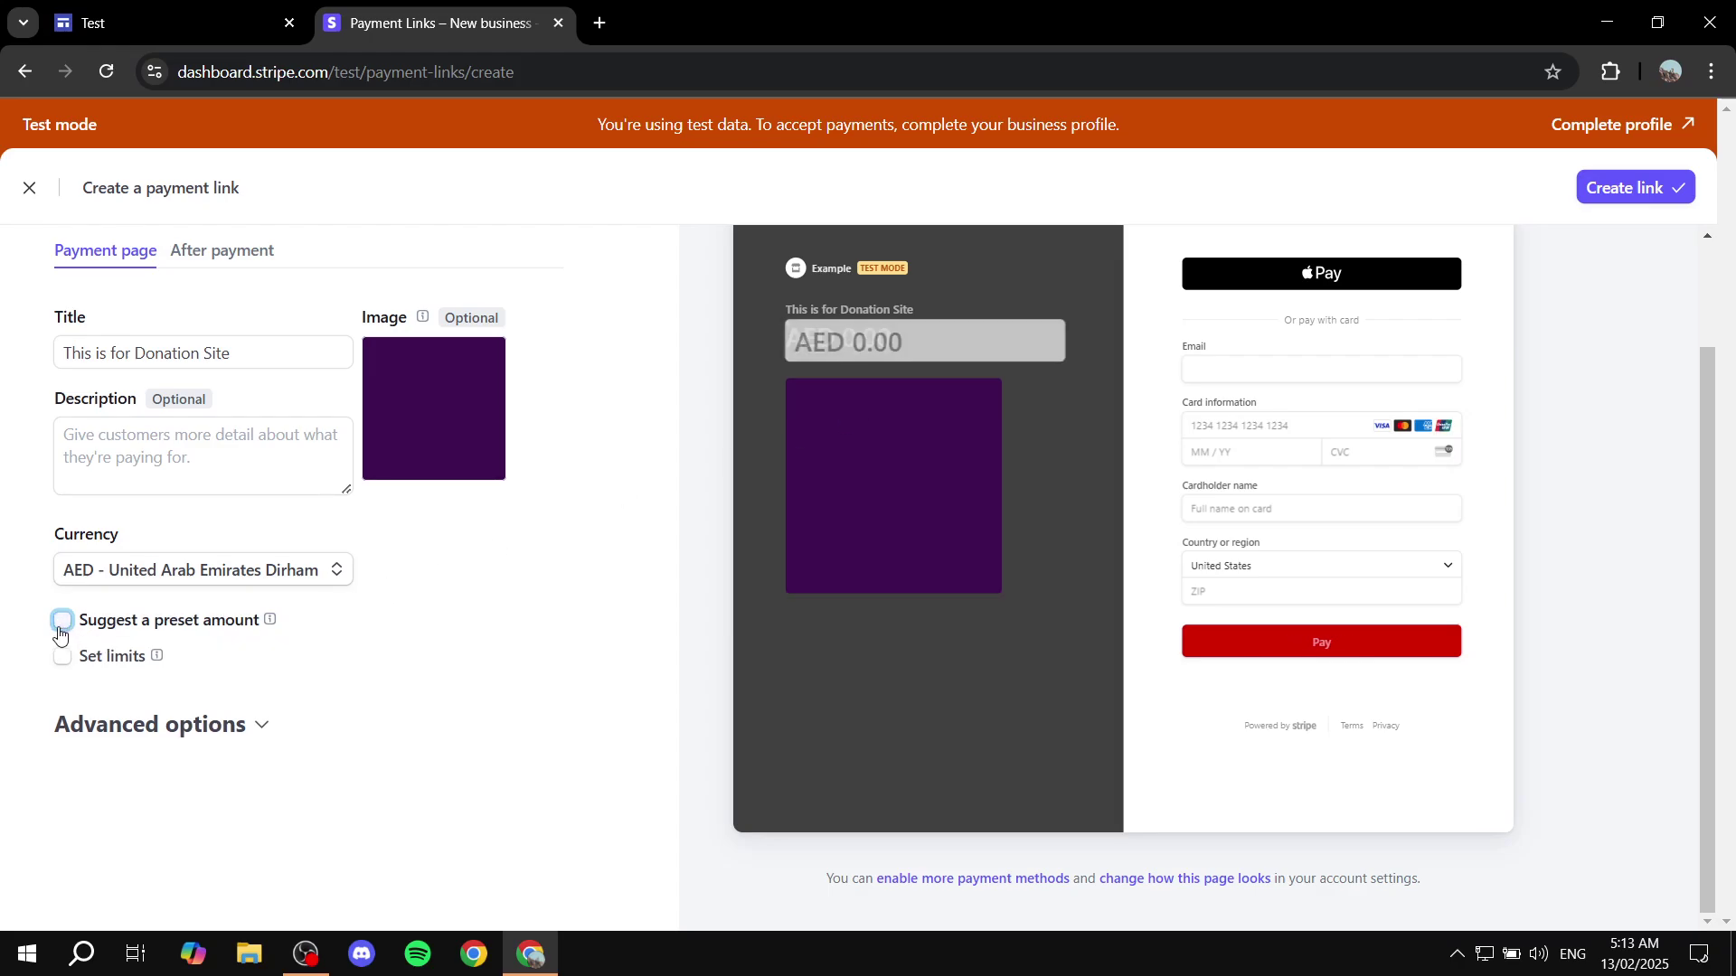
pyautogui.click(63, 657)
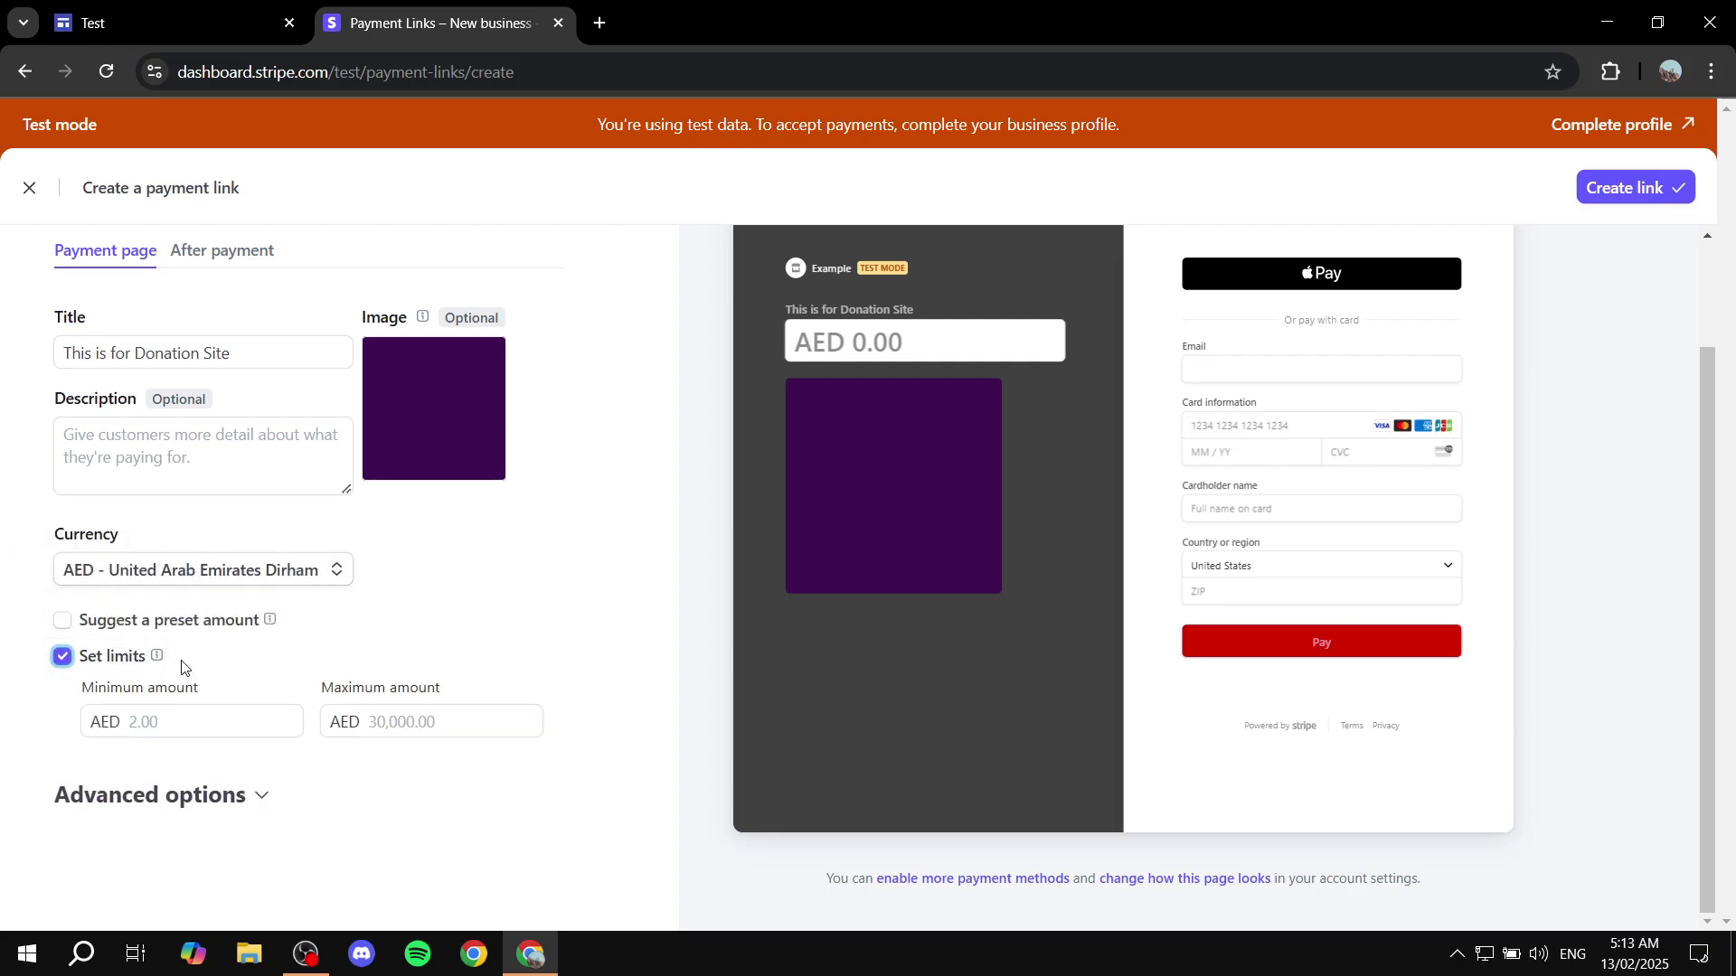
pyautogui.moveTo(83, 689); pyautogui.dragTo(491, 687)
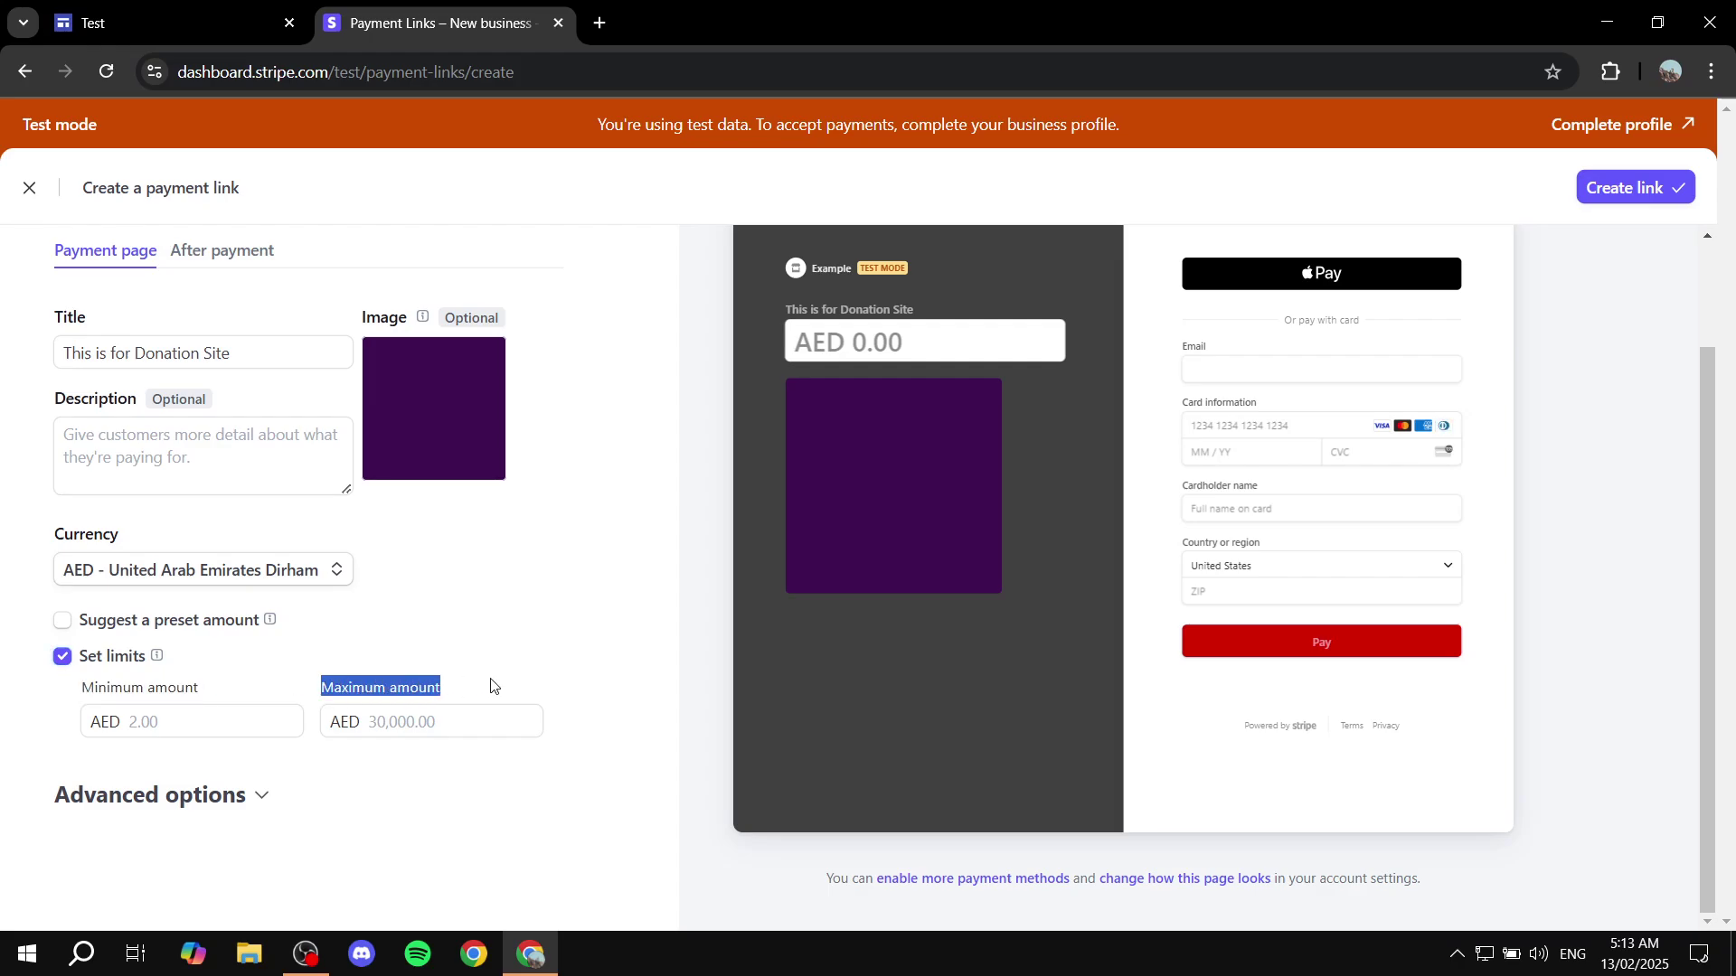
pyautogui.click(491, 686)
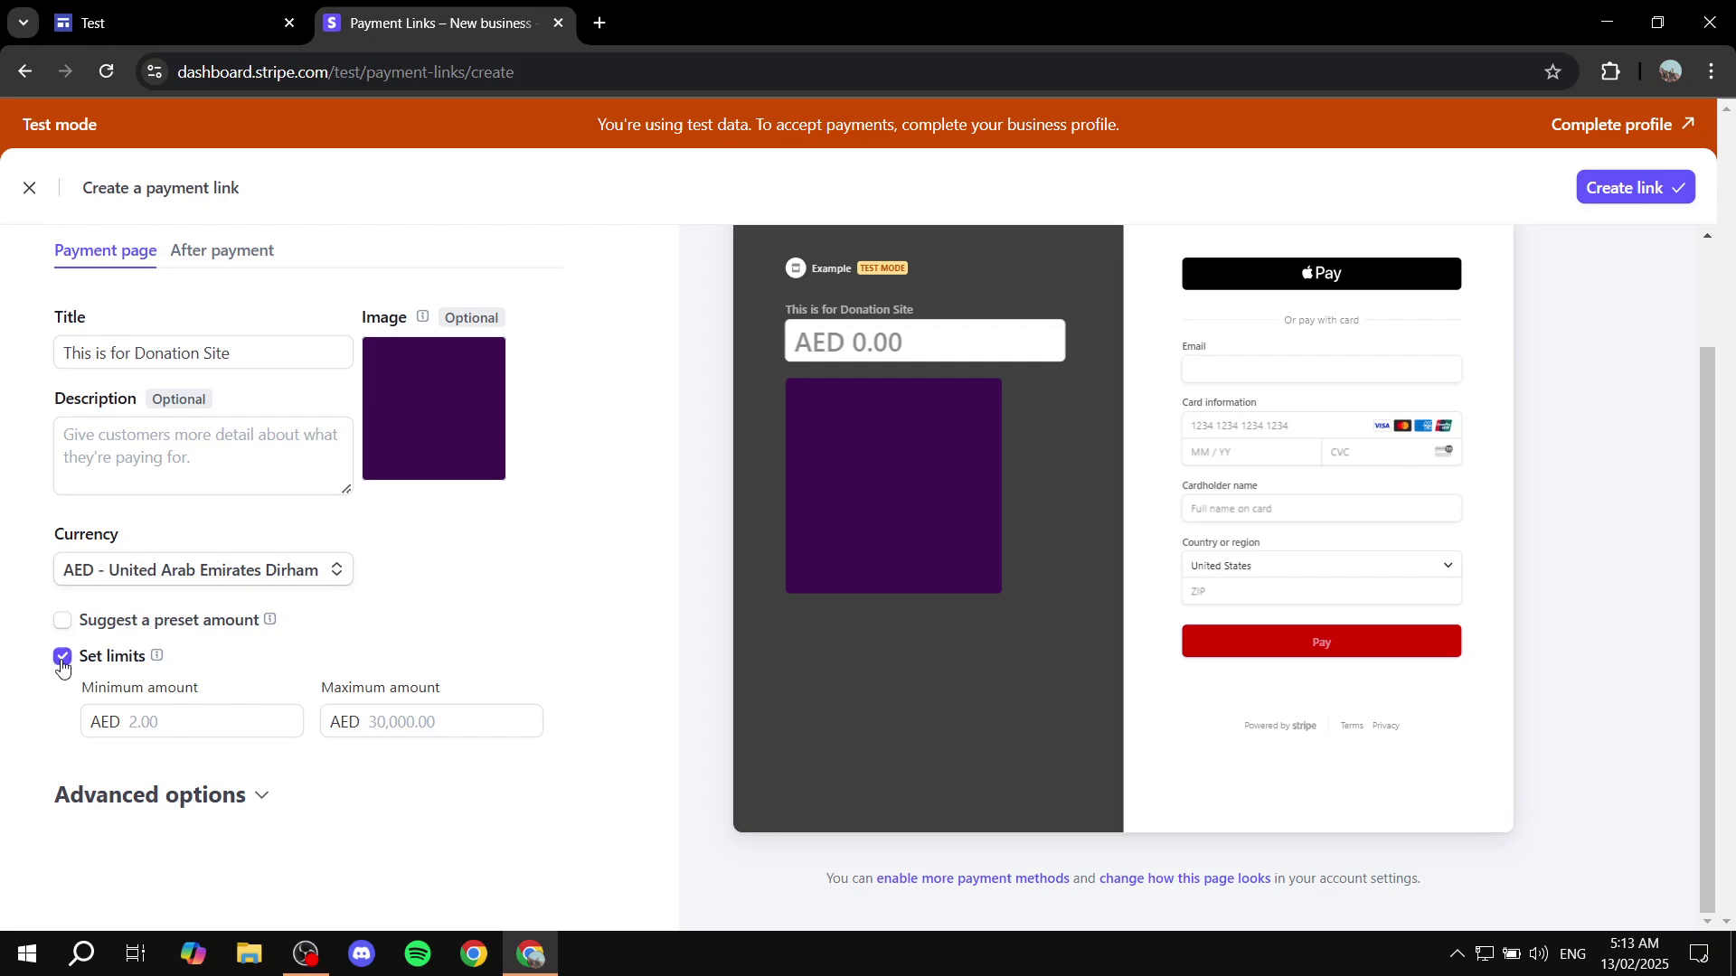
pyautogui.click(62, 659)
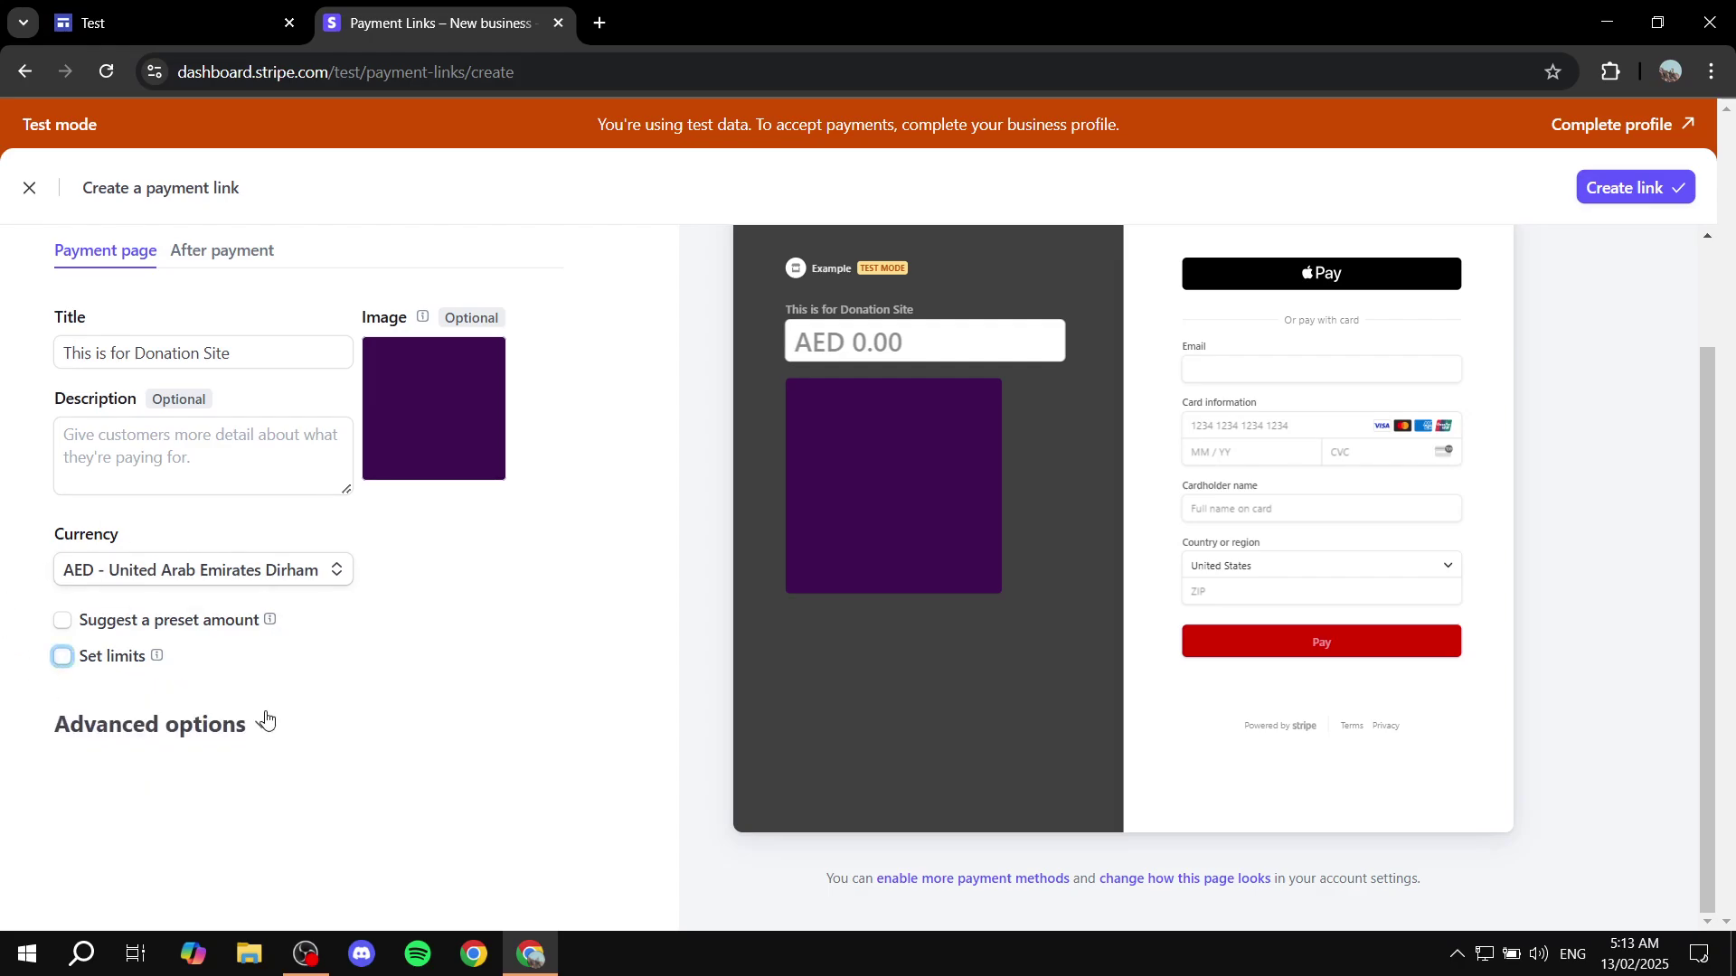
# Set the payment page's call to action to Donate in the advanced options
pyautogui.click(259, 725)
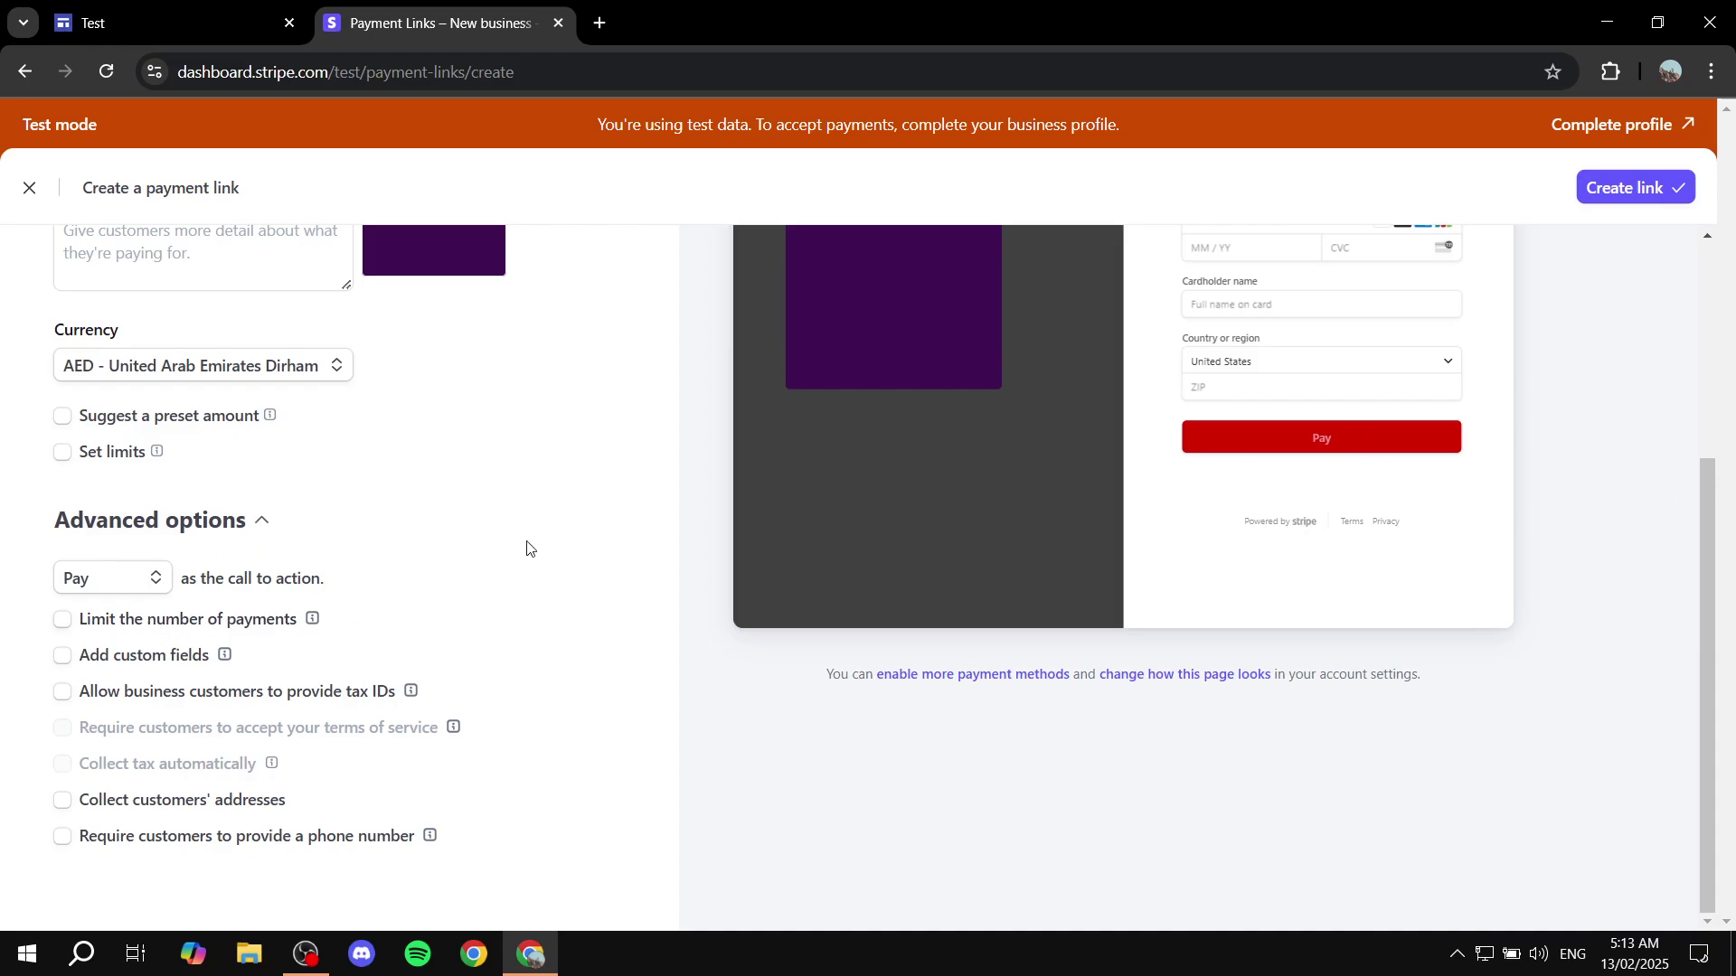
pyautogui.click(140, 584)
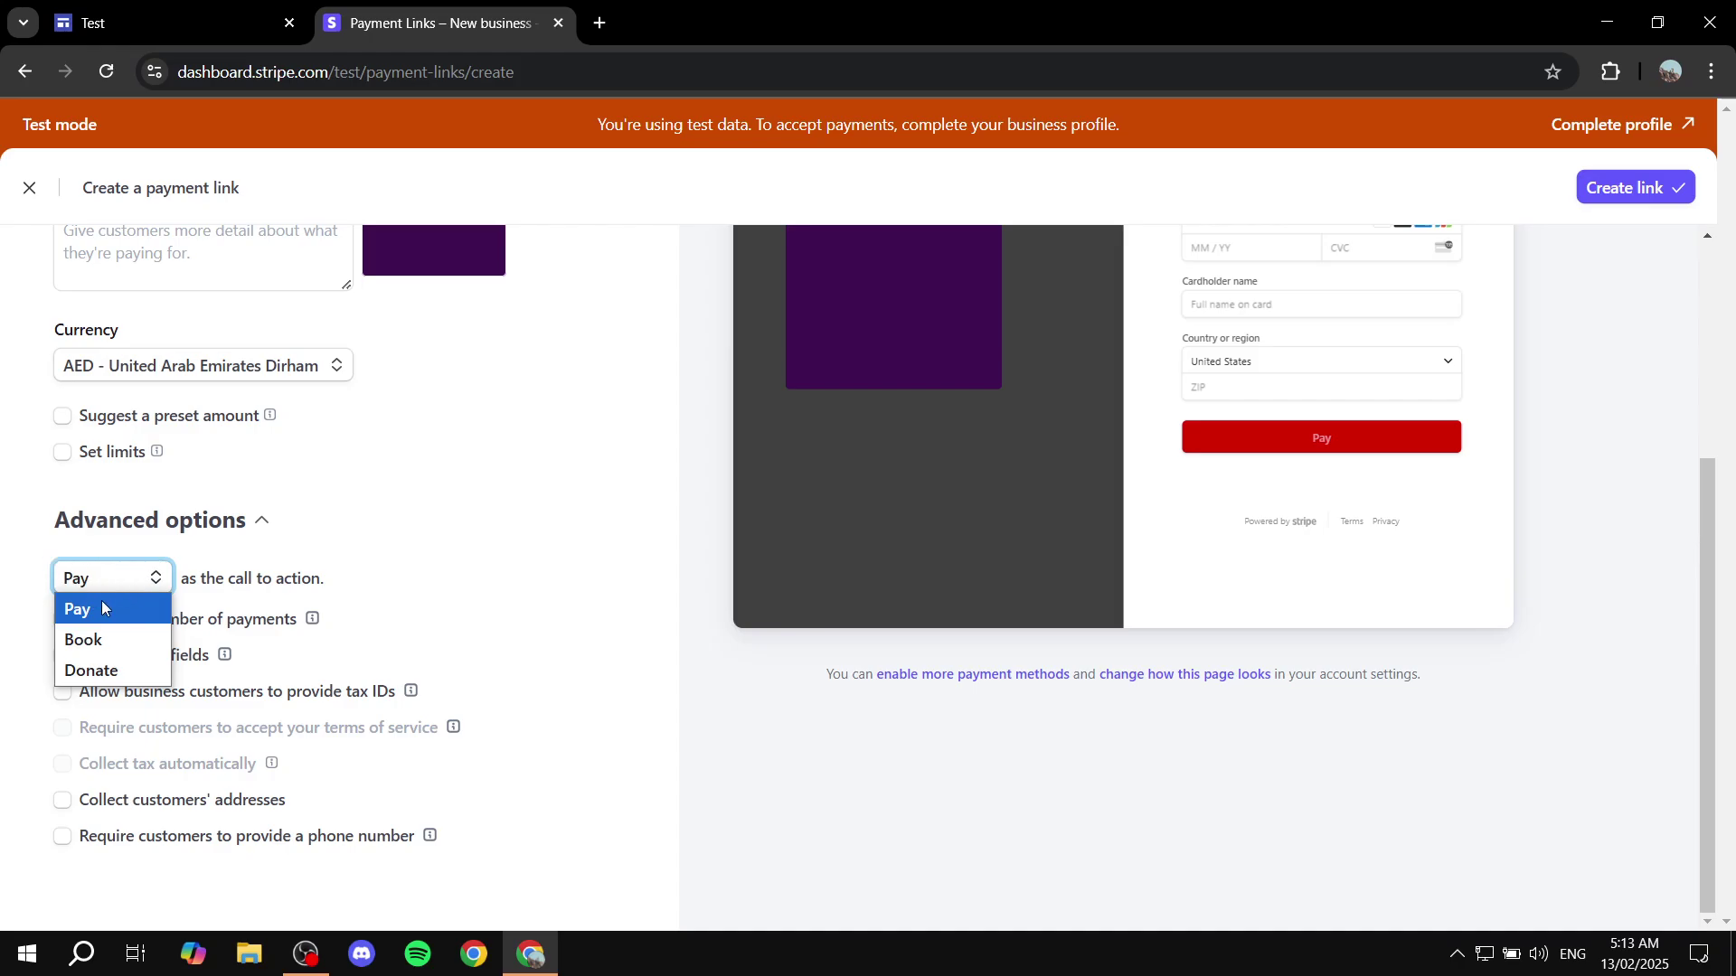
pyautogui.click(95, 669)
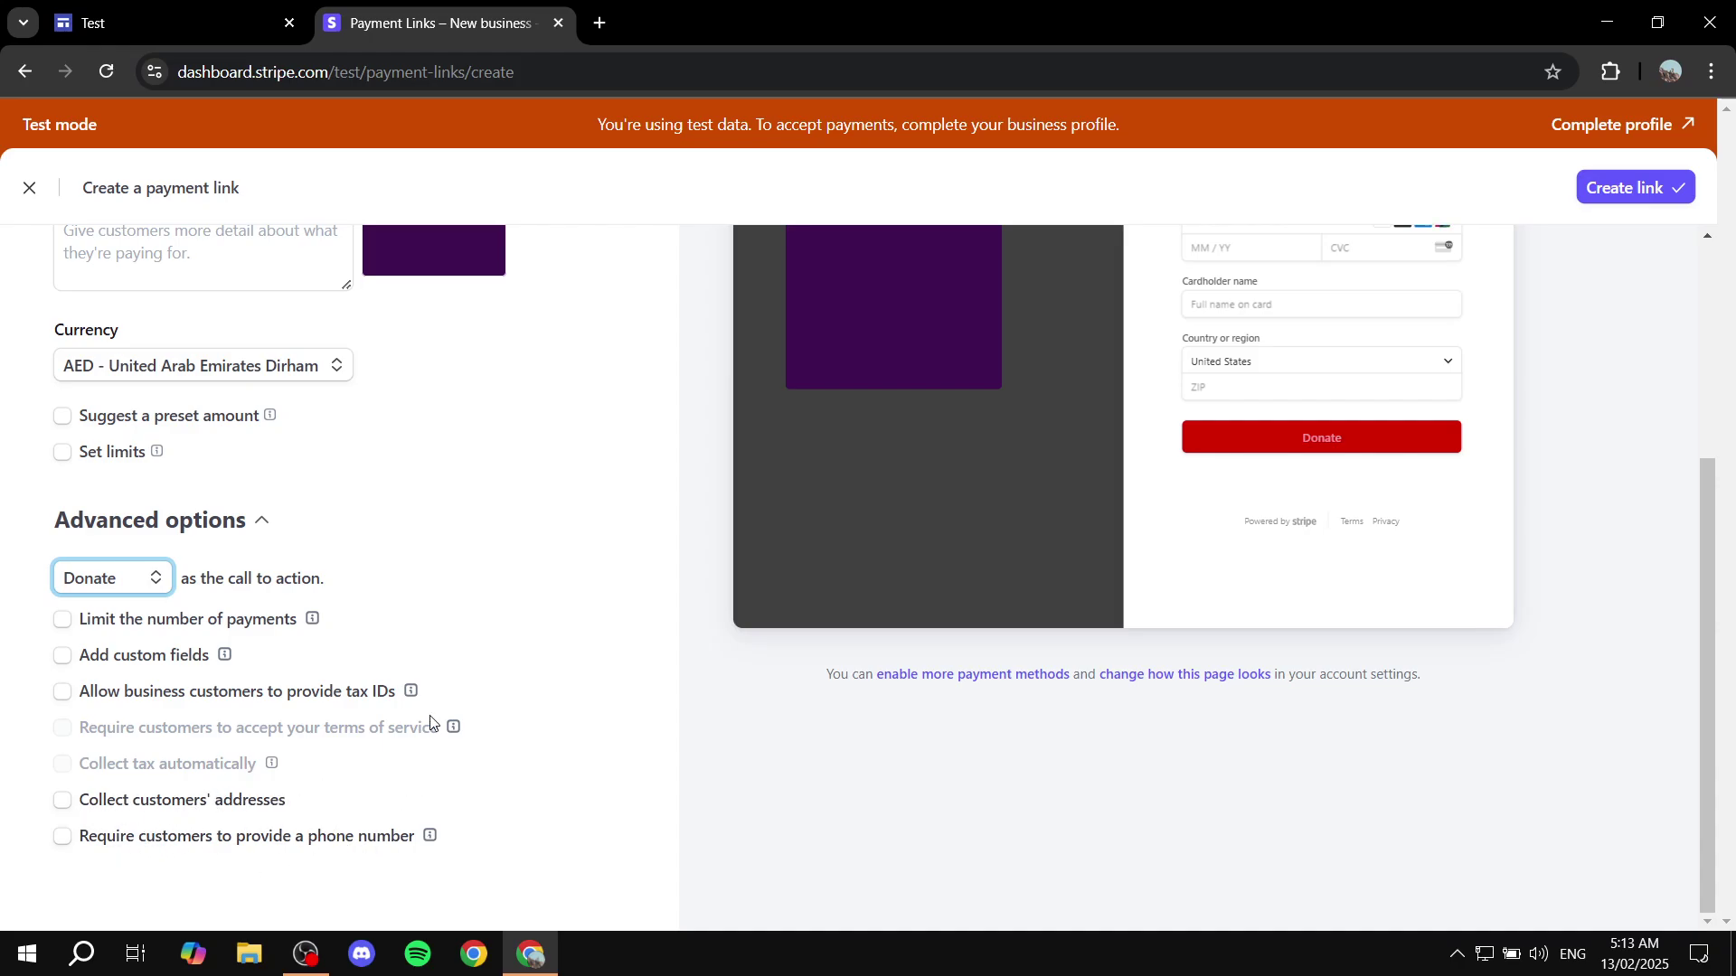
pyautogui.click(261, 522)
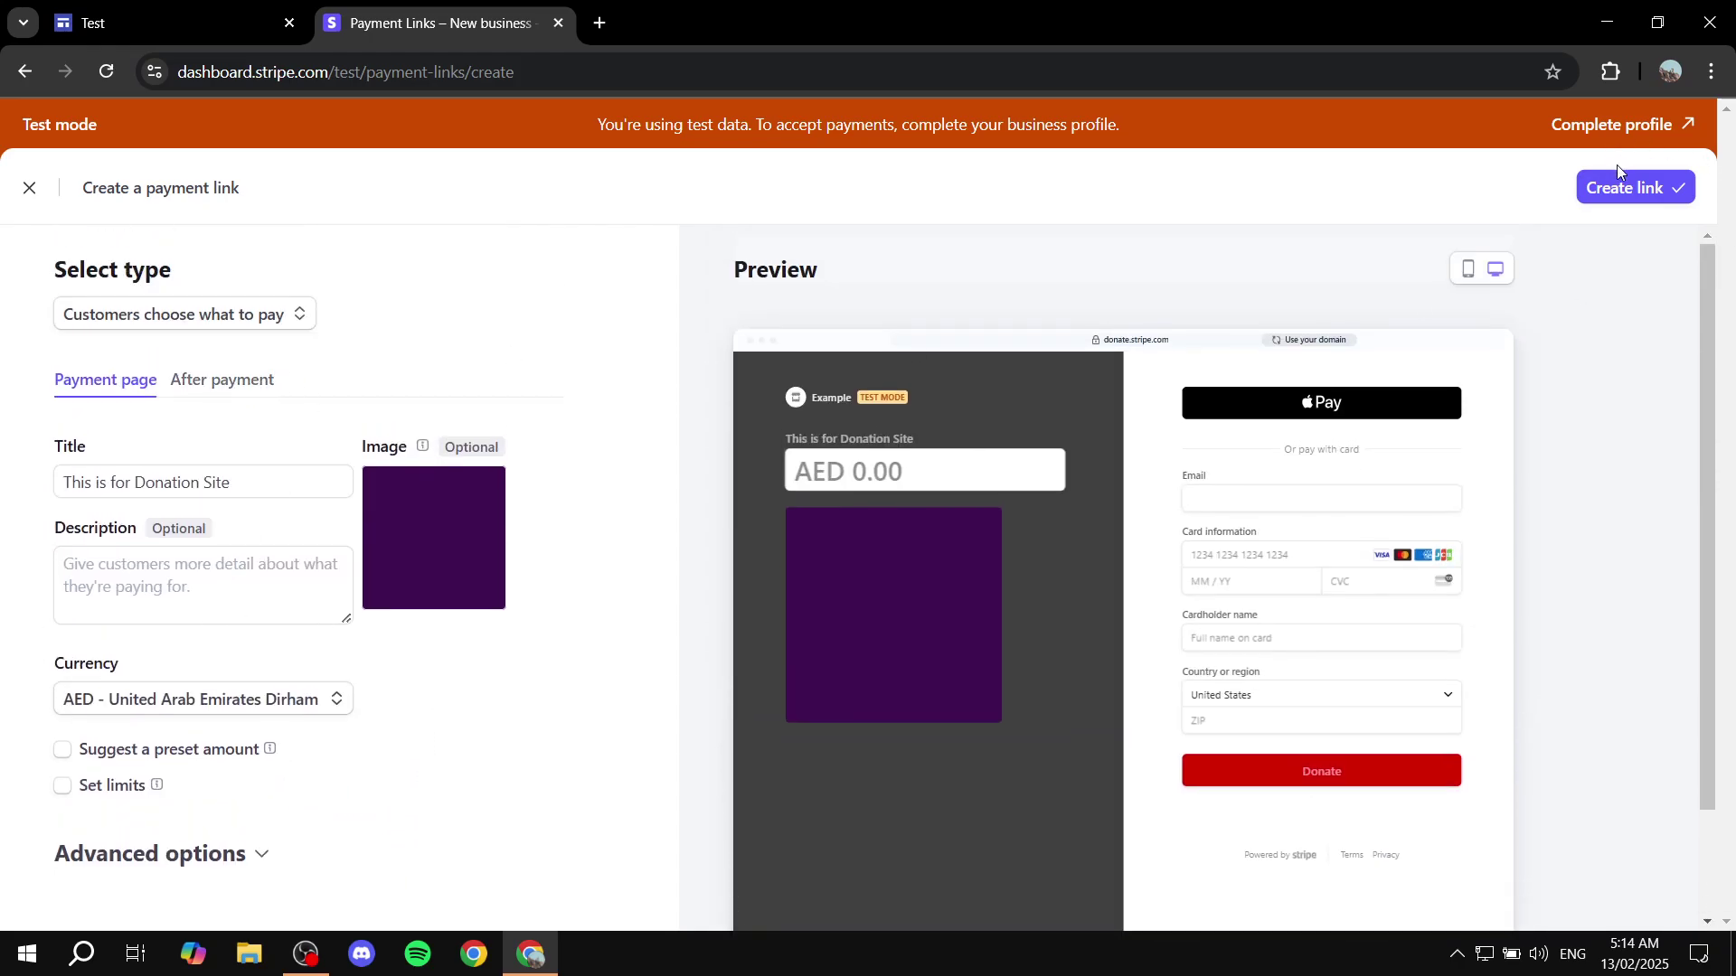
# Review the confirmation page and invoice settings for after payment, and create the payment link
pyautogui.click(212, 385)
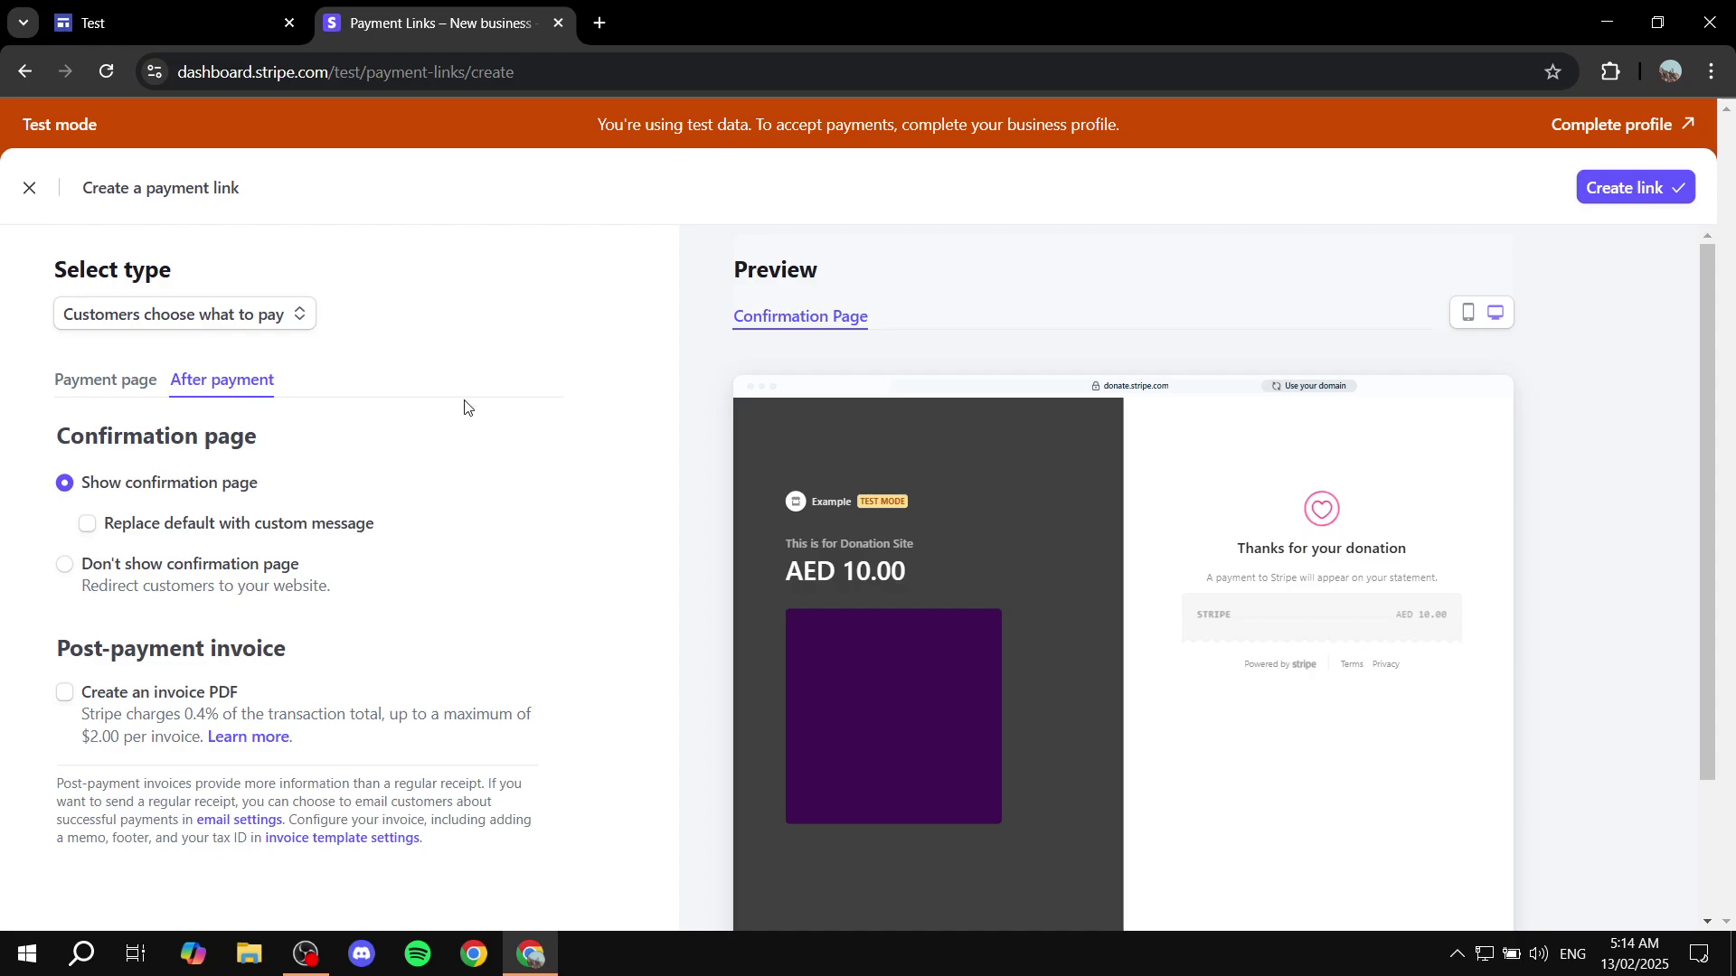
pyautogui.scroll(-2, 1049, 538)
pyautogui.scroll(2, 168, 432)
pyautogui.click(114, 383)
pyautogui.click(237, 382)
pyautogui.click(1629, 193)
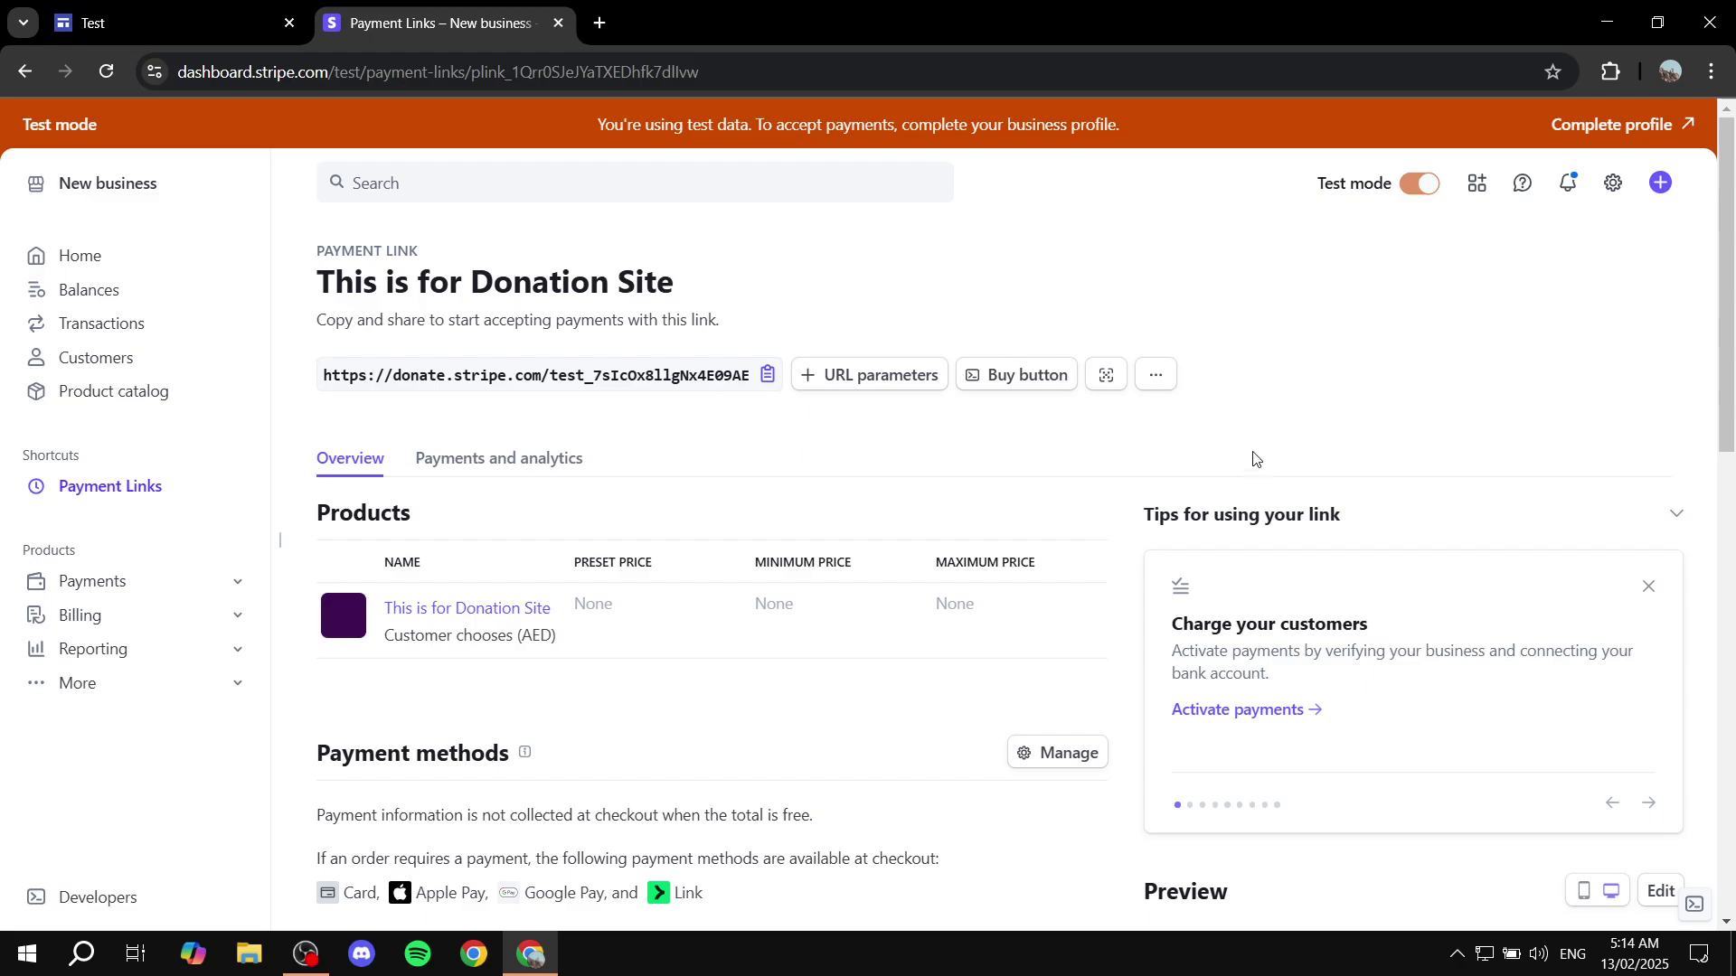
# Look through the new payment link's details and copy its URL
pyautogui.scroll(-3, 1029, 438)
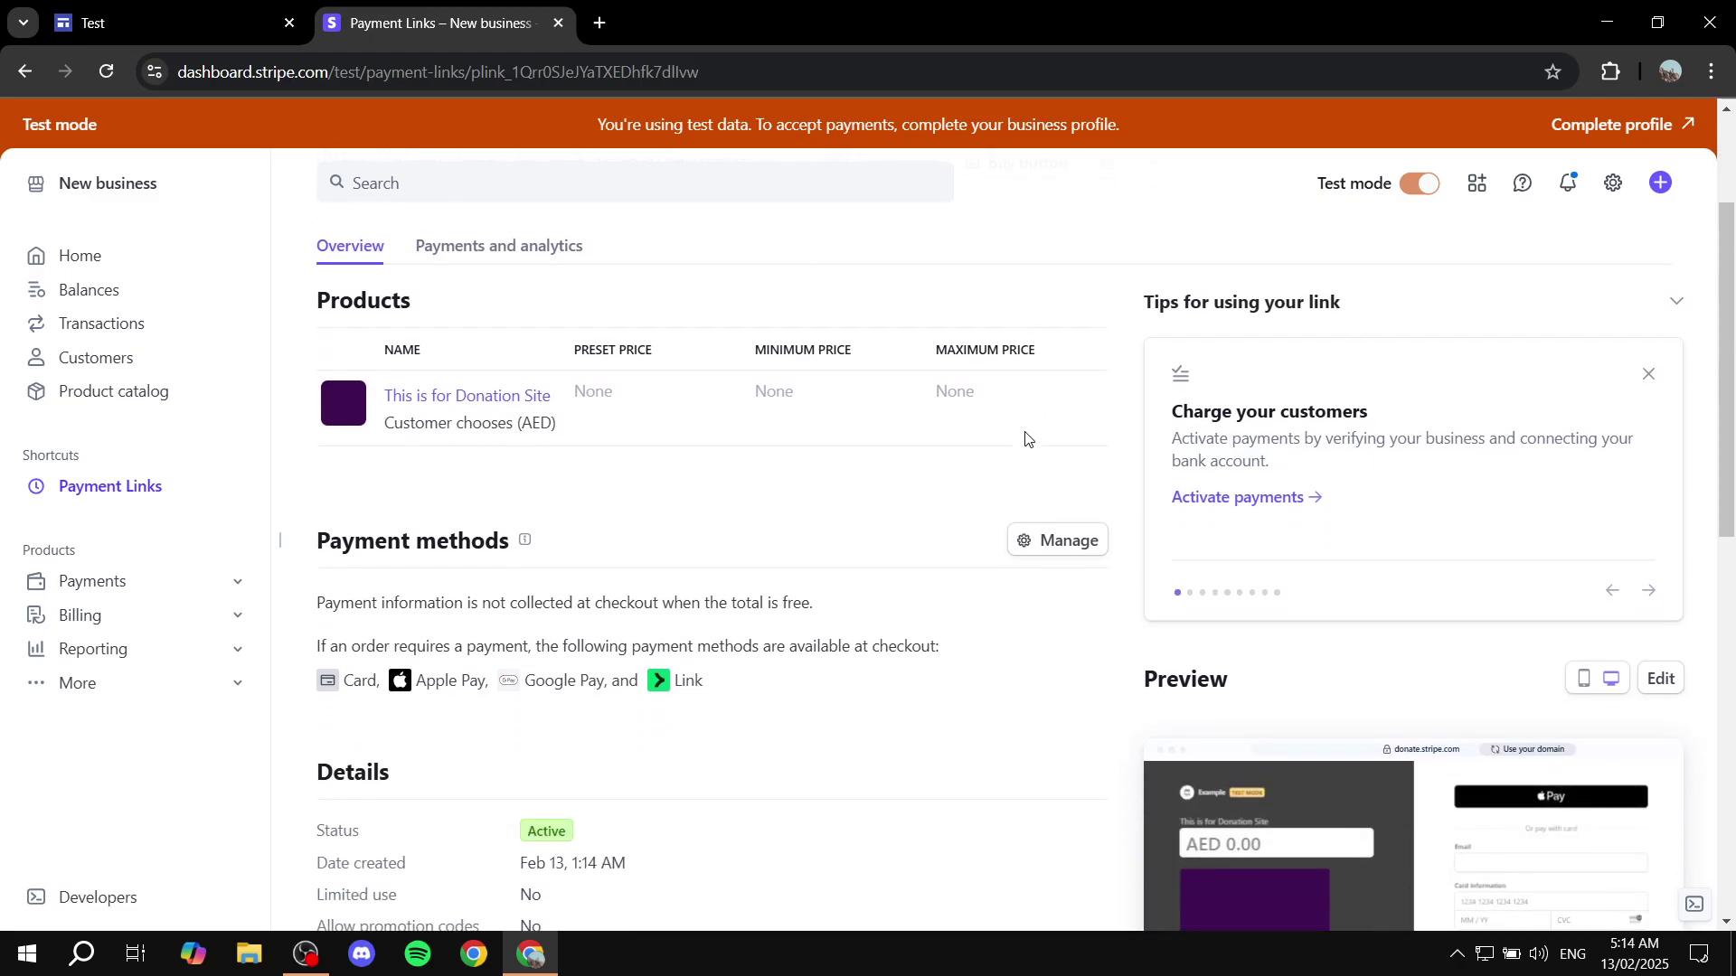
pyautogui.scroll(-6, 1010, 422)
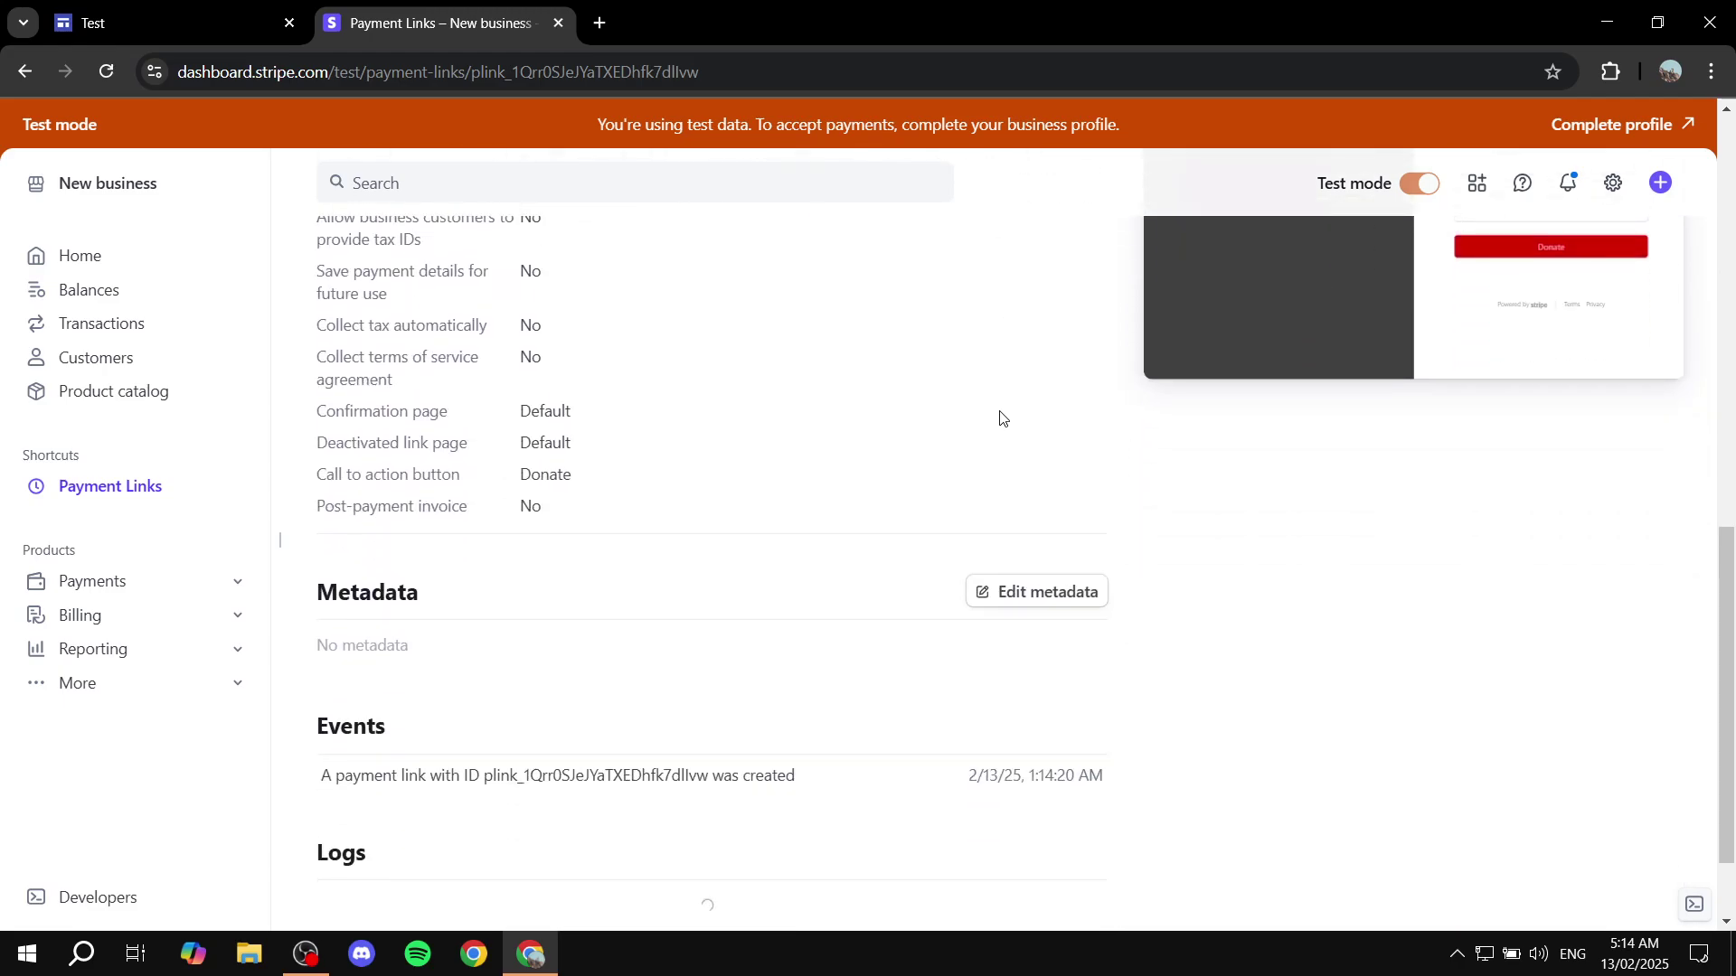
pyautogui.scroll(-2, 998, 416)
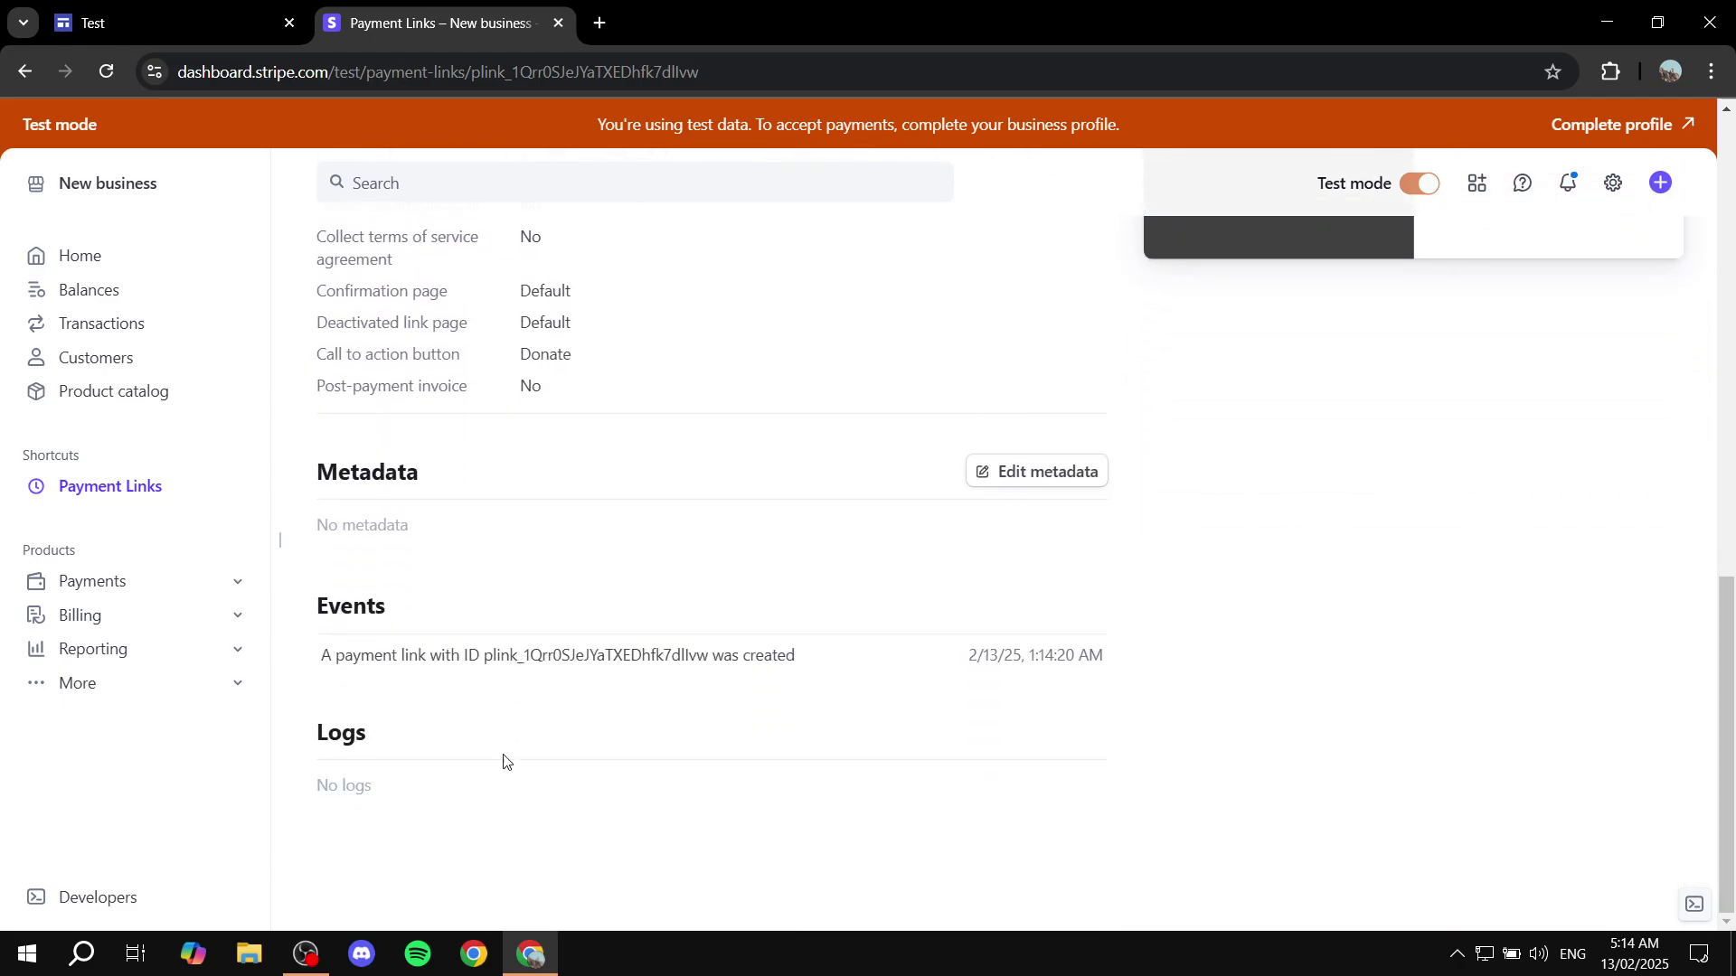
pyautogui.scroll(10, 913, 624)
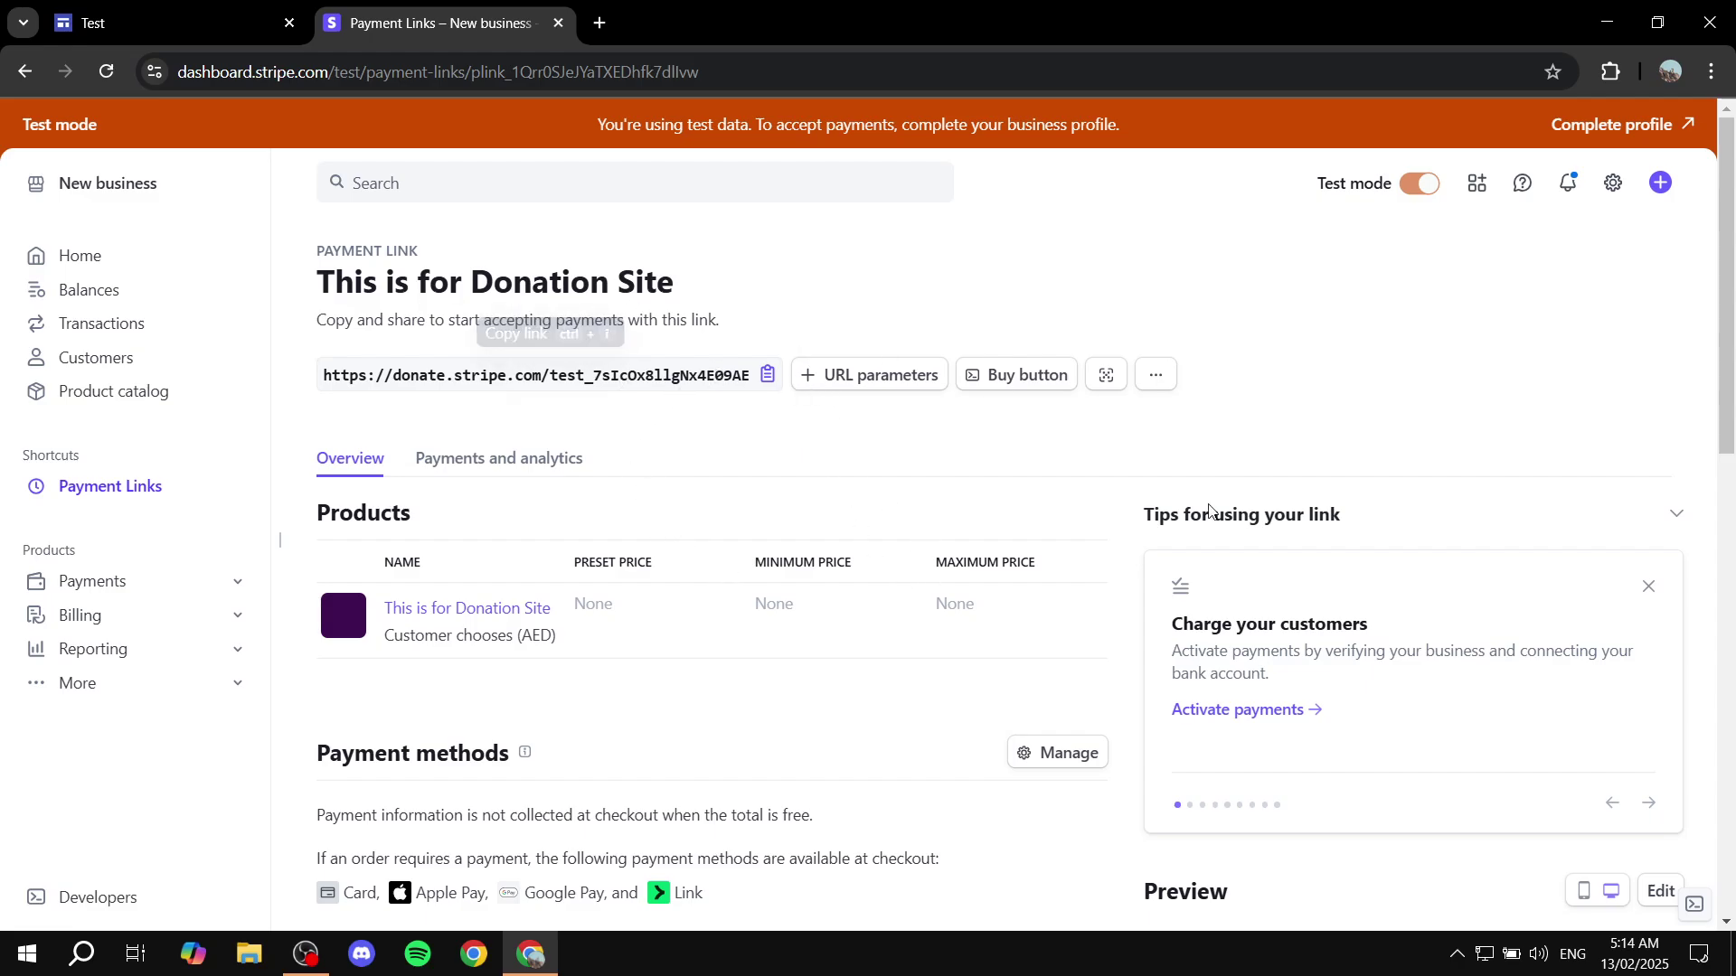
pyautogui.click(592, 380)
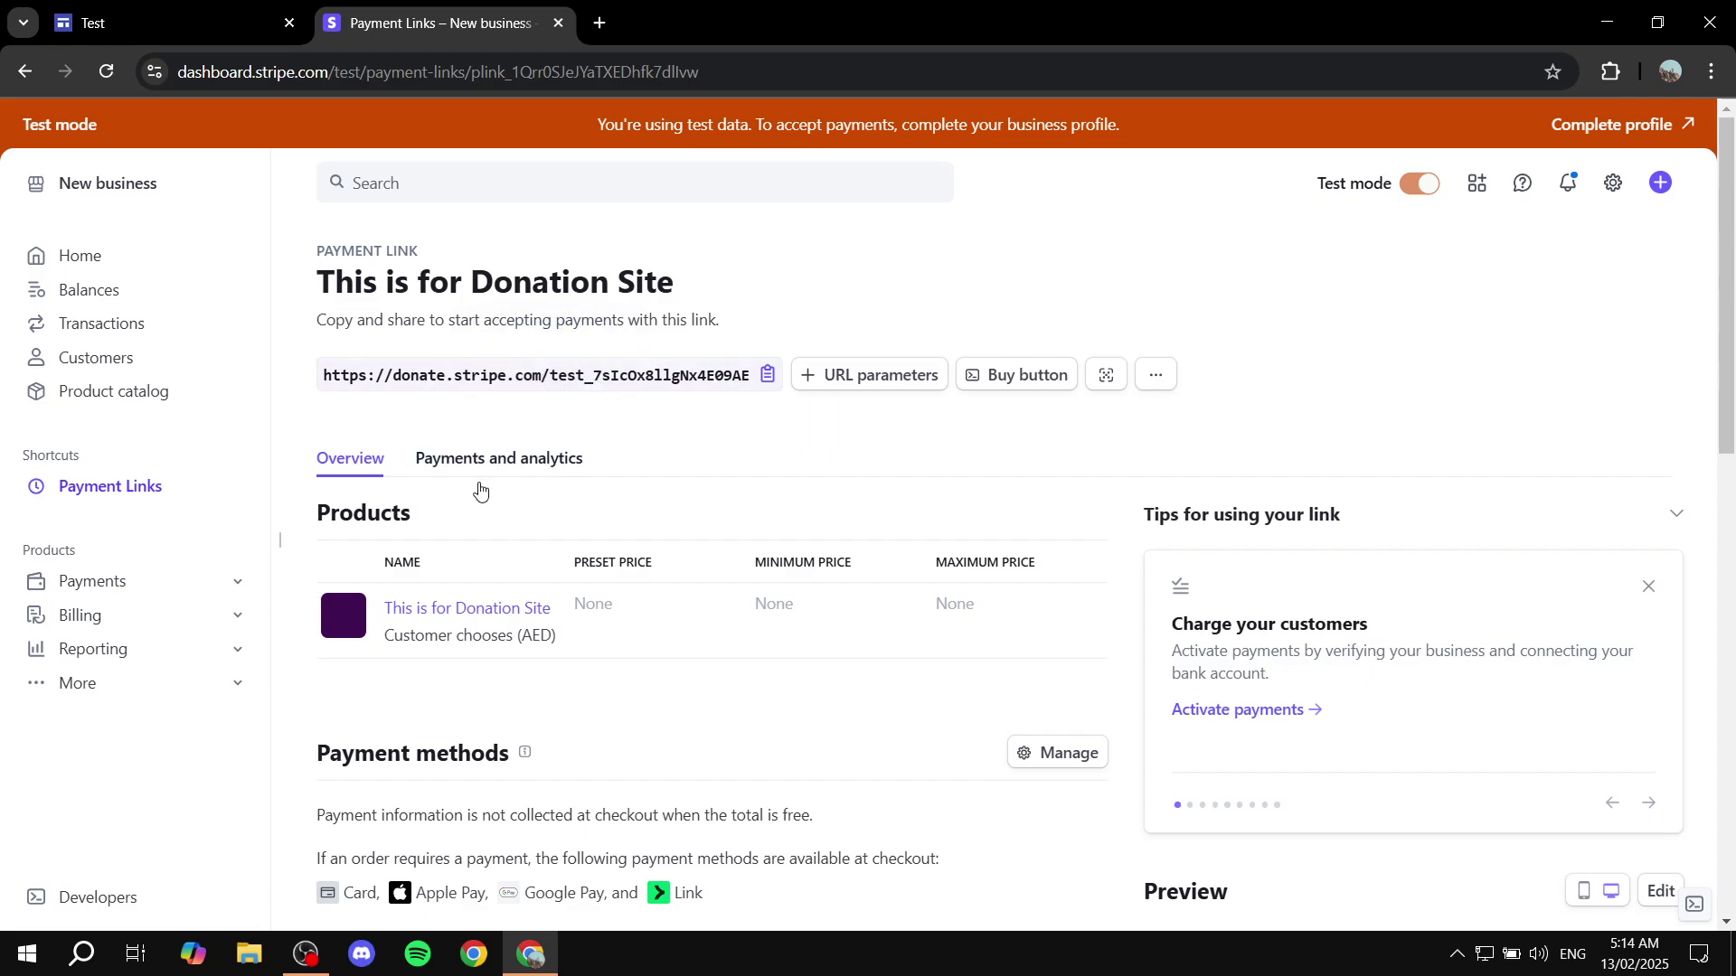
# Switch to Google Sites and add a text box below "Feel free to Donate" with four lines: OAIUWGTUAIGHTOASHOUTHAOIHWTOIWHAOWITAWT, WABTAB, TW, ATA
pyautogui.click(171, 23)
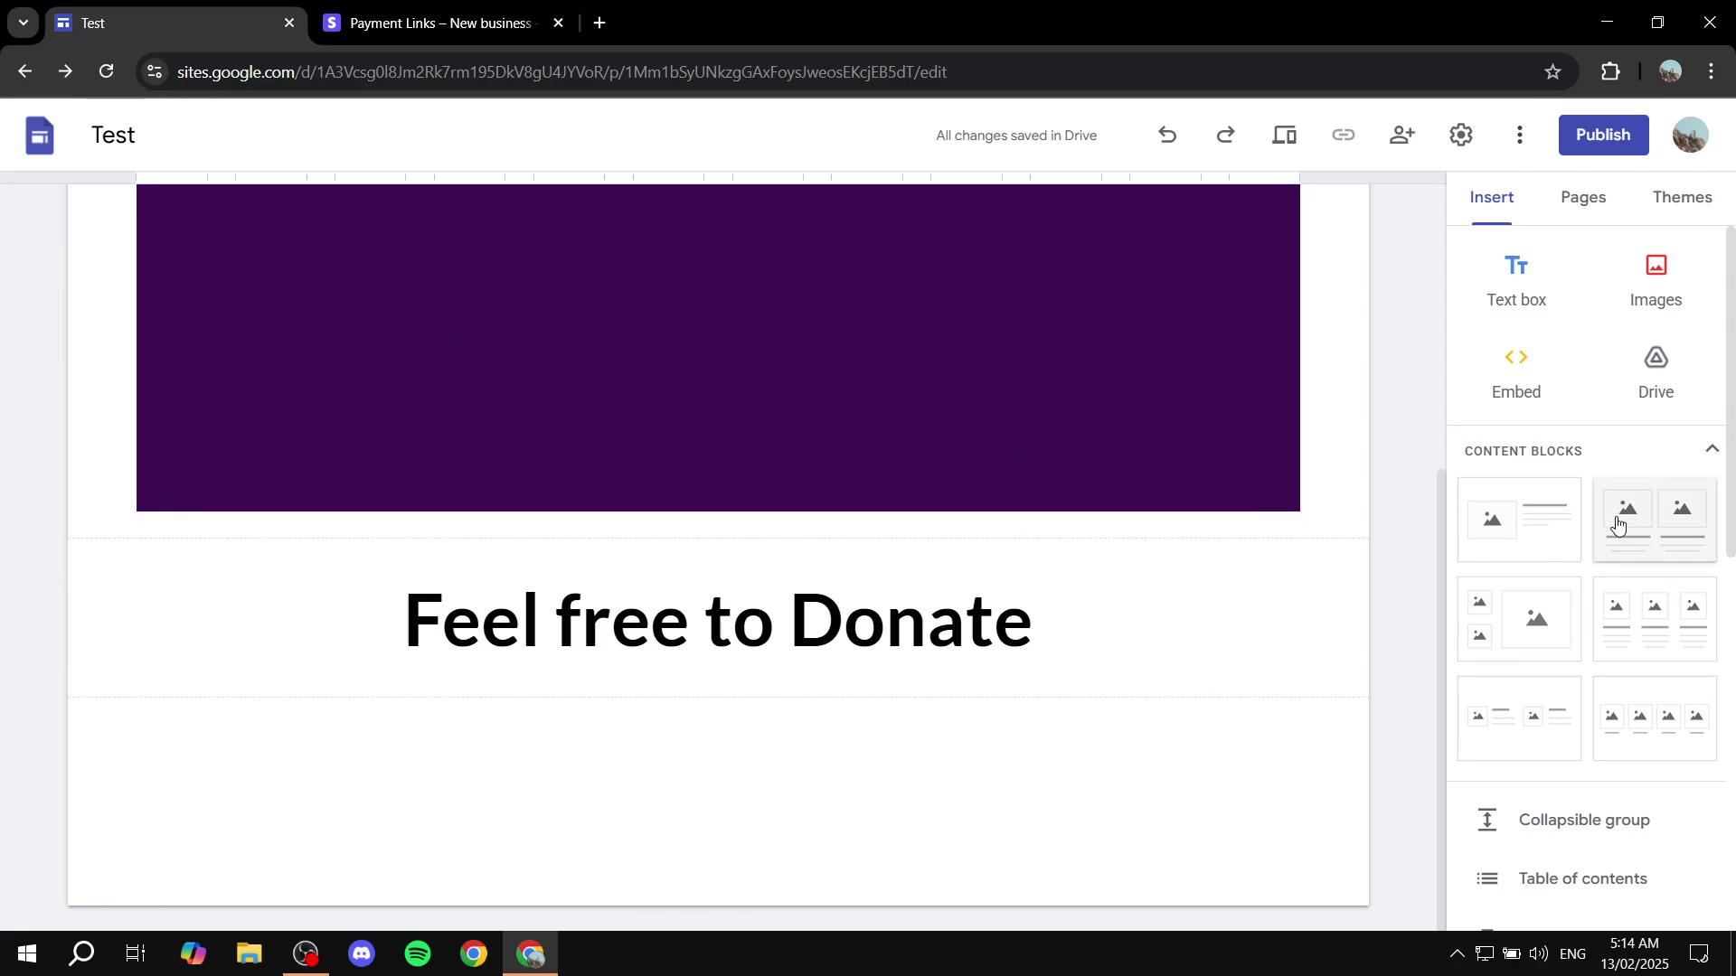
pyautogui.scroll(-2, 1622, 373)
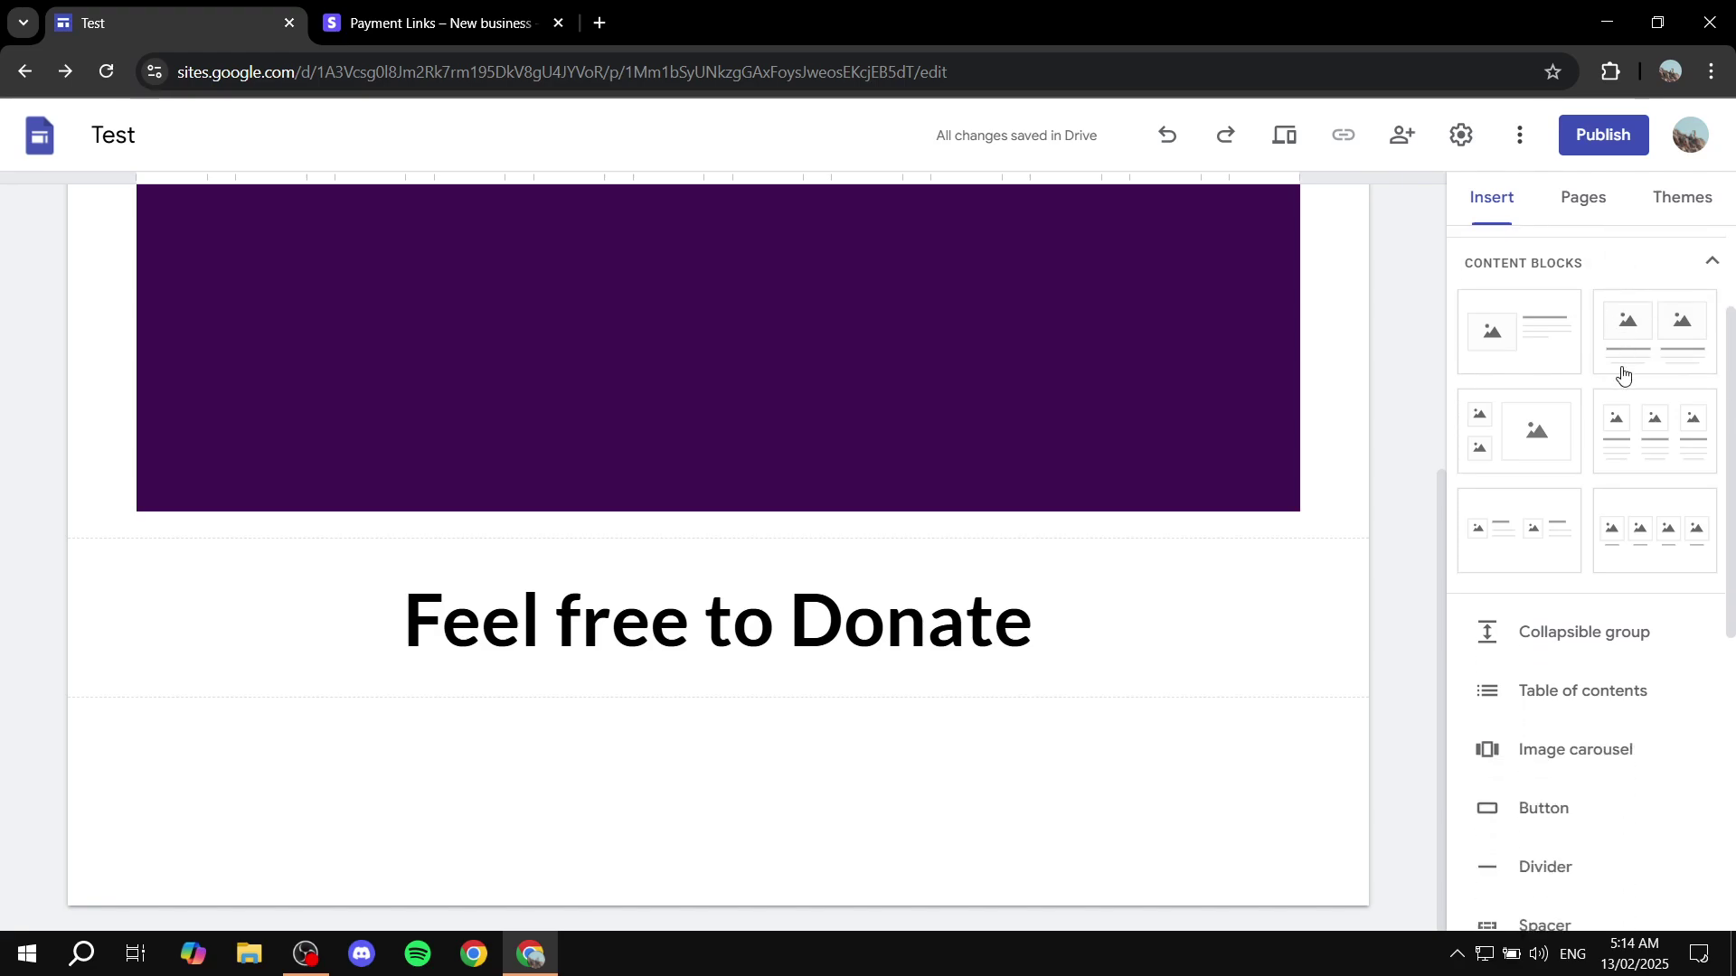
pyautogui.scroll(-2, 1623, 372)
pyautogui.scroll(-1, 1639, 523)
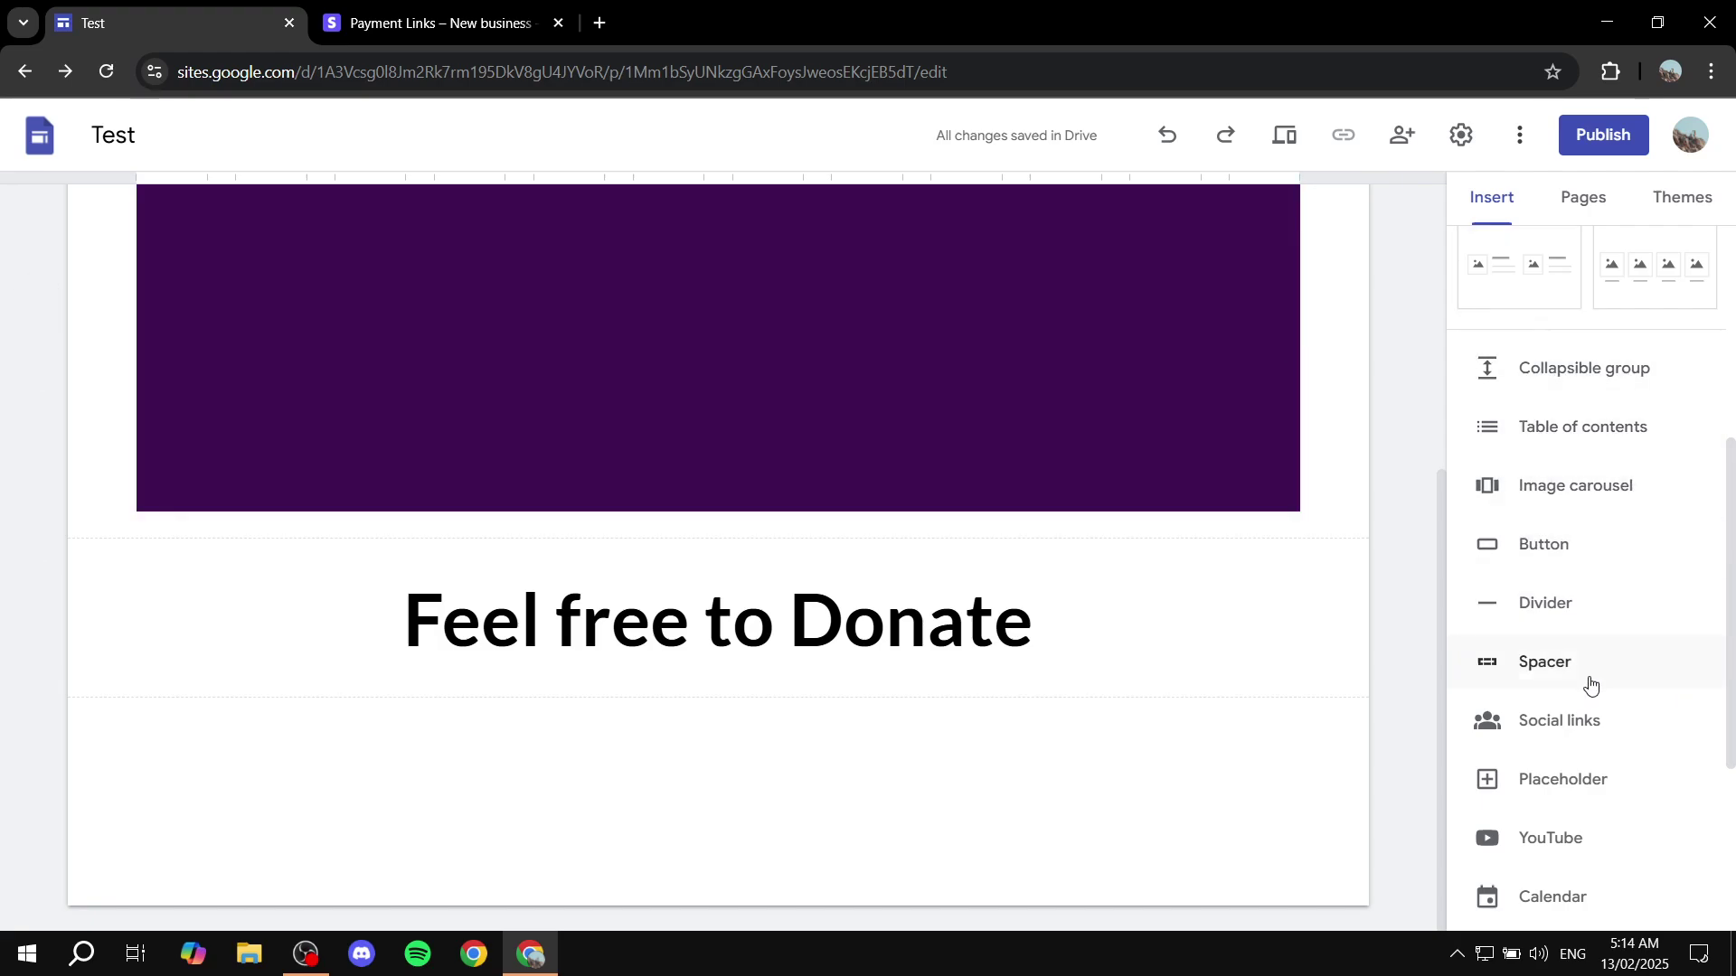
pyautogui.scroll(5, 1573, 484)
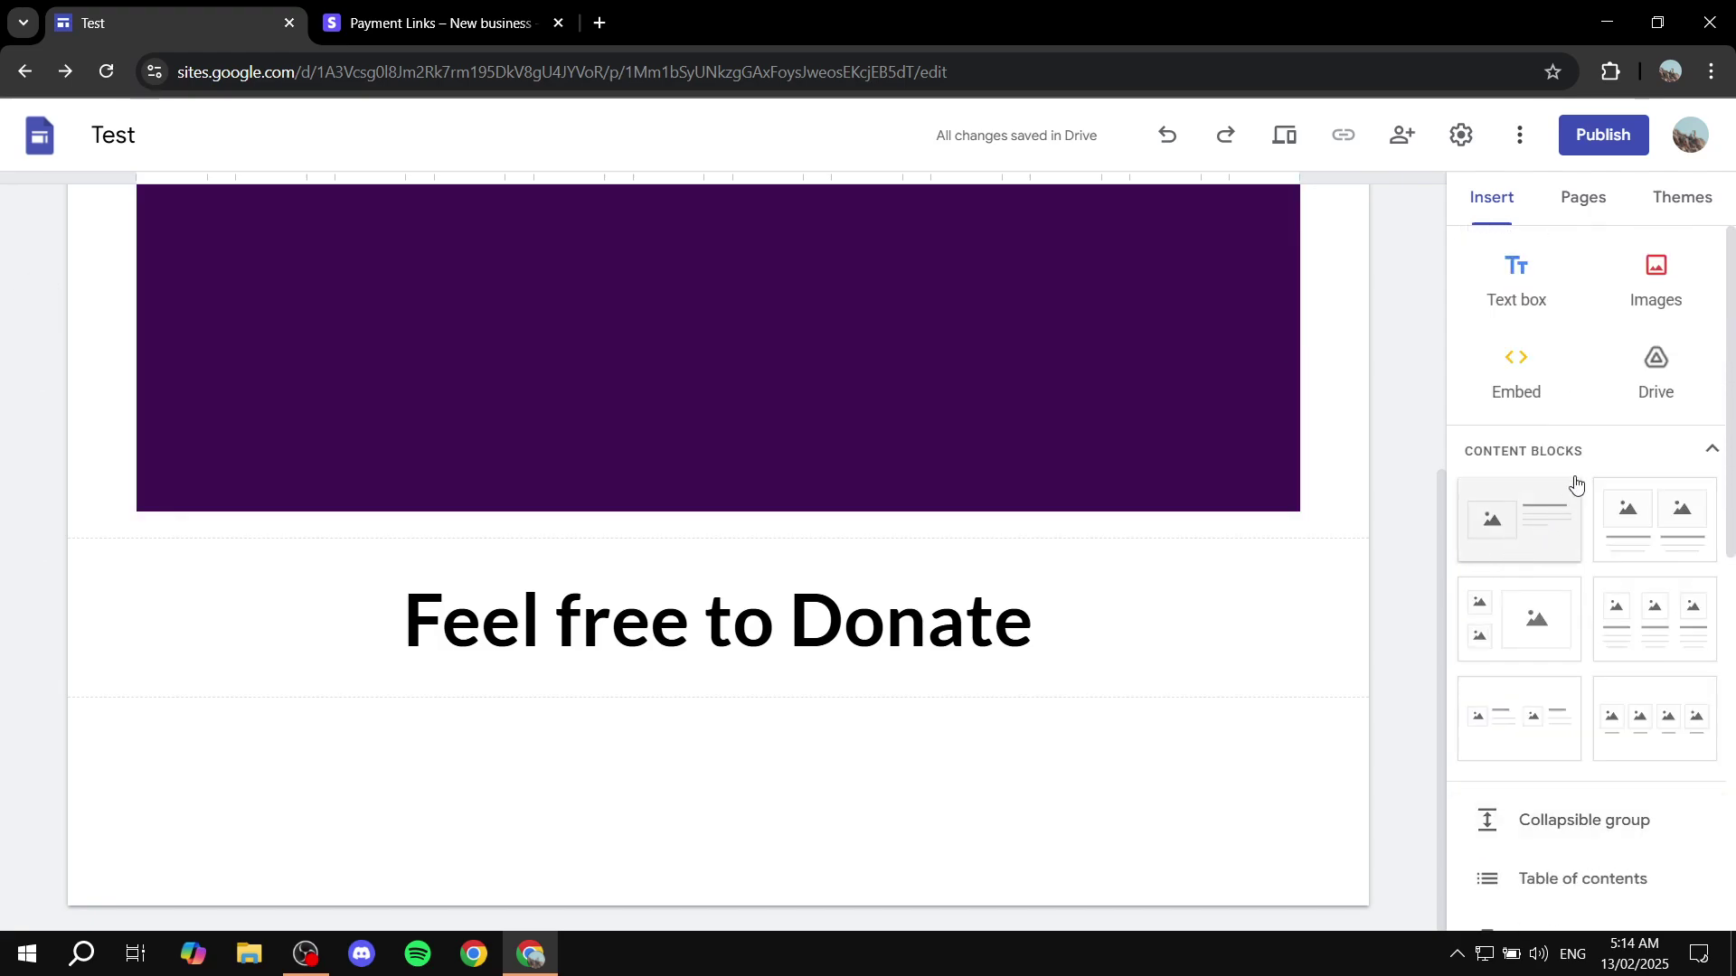
pyautogui.click(1516, 282)
pyautogui.write('OAIUWGTUAIGHTOASHOUTHAOIHWTOIWHAOWITAWT')
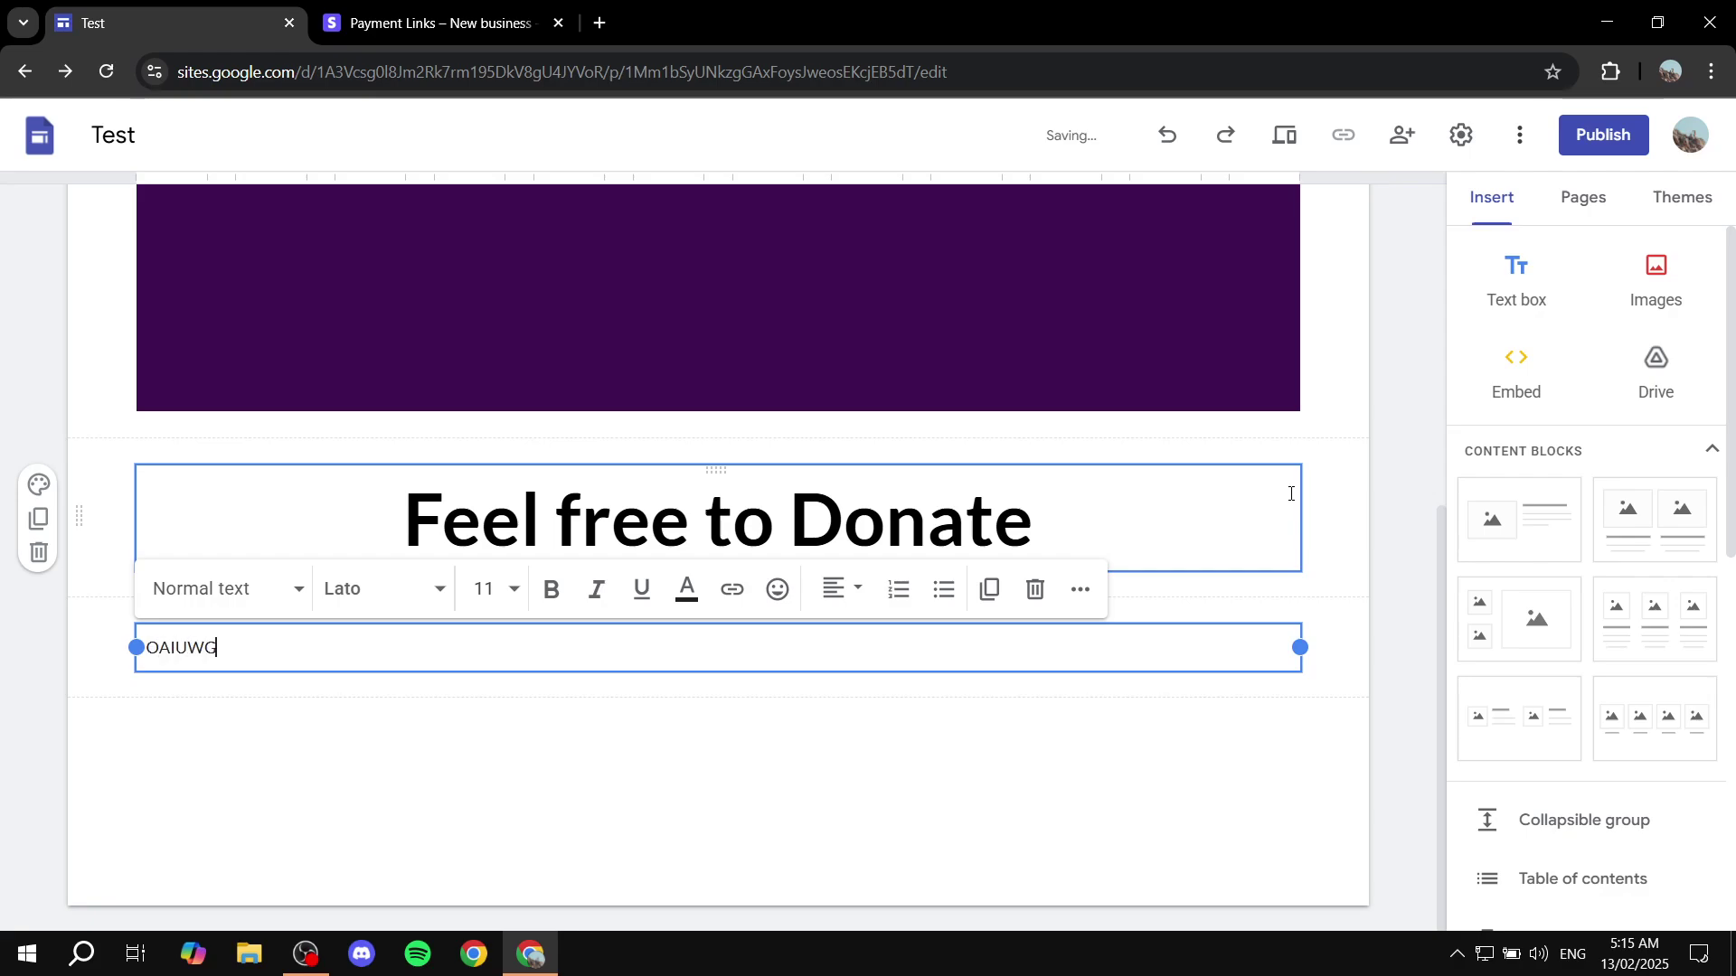
pyautogui.press('Return')
pyautogui.write('WABTAB')
pyautogui.press('Return')
pyautogui.write('TW')
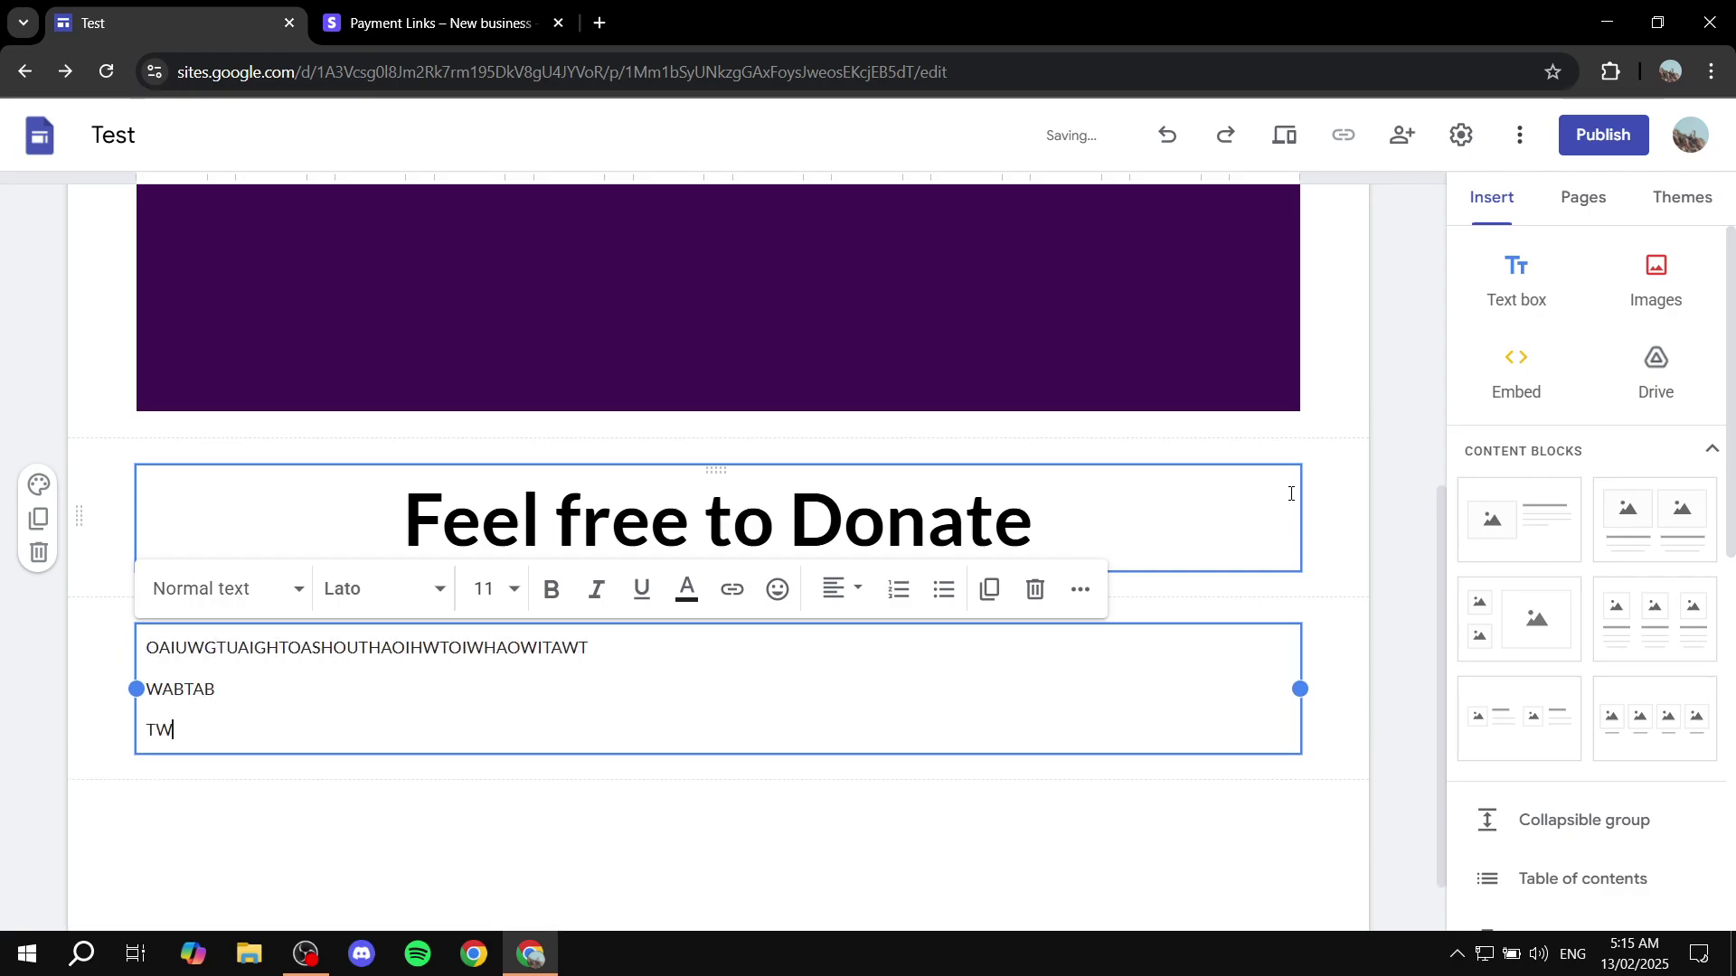
pyautogui.press('Return')
pyautogui.write('ATA')
pyautogui.click(868, 817)
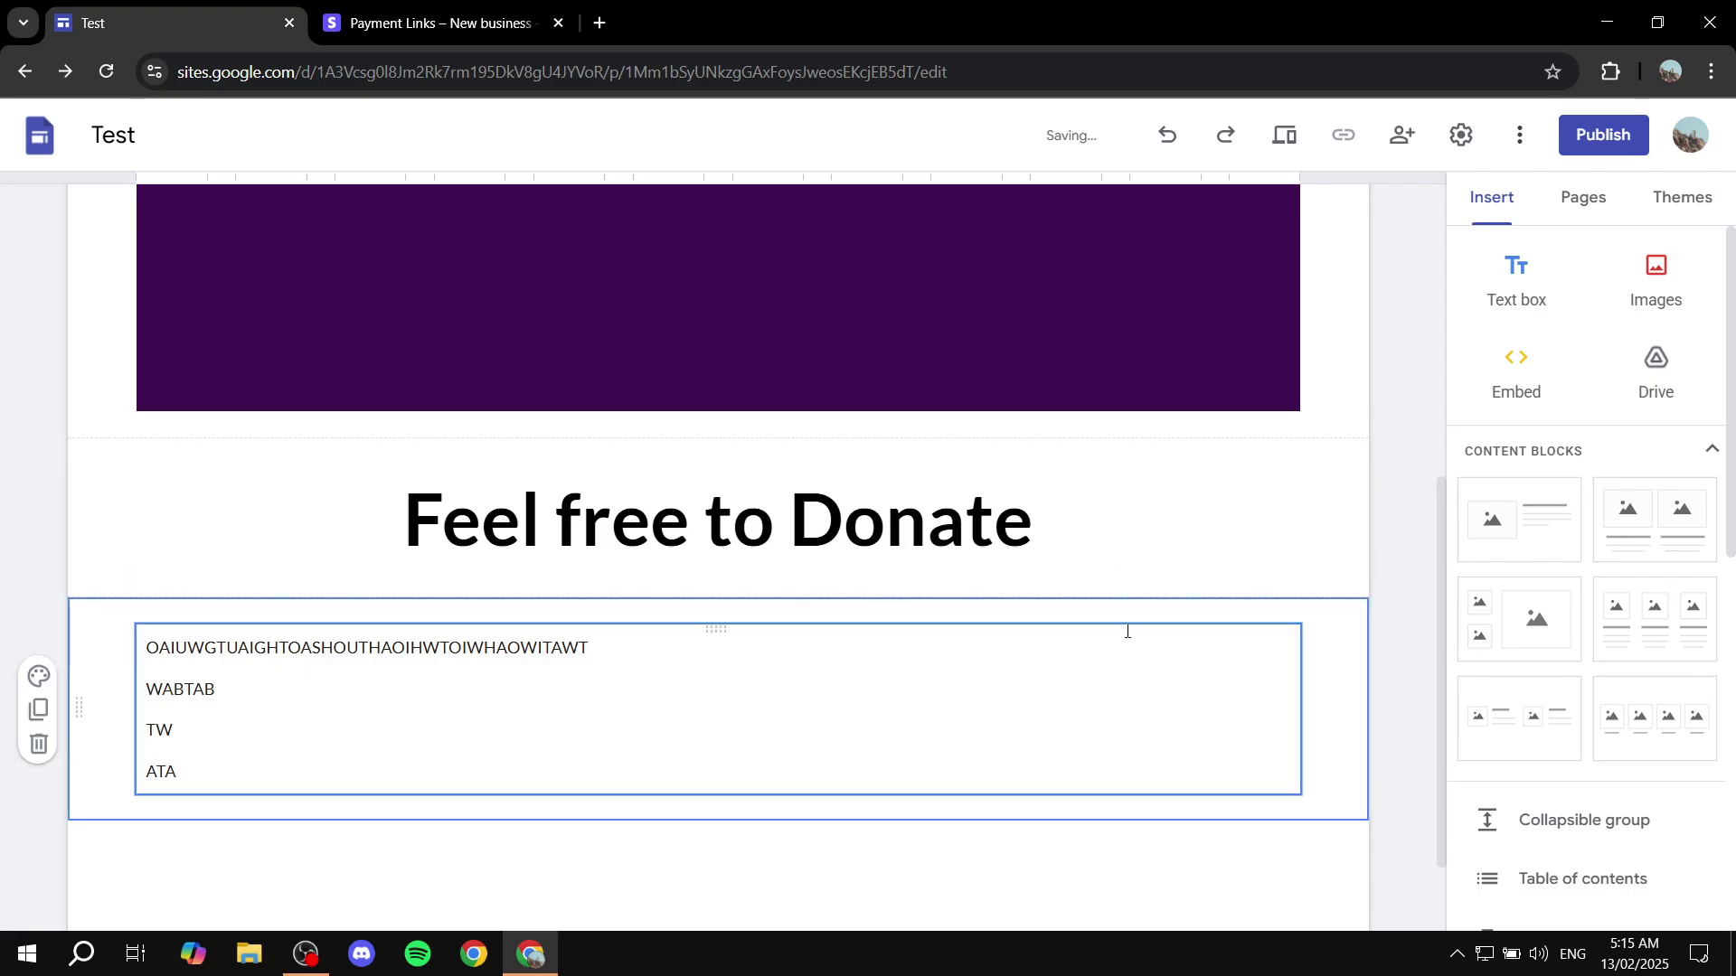
pyautogui.scroll(-5, 1548, 507)
pyautogui.click(1551, 549)
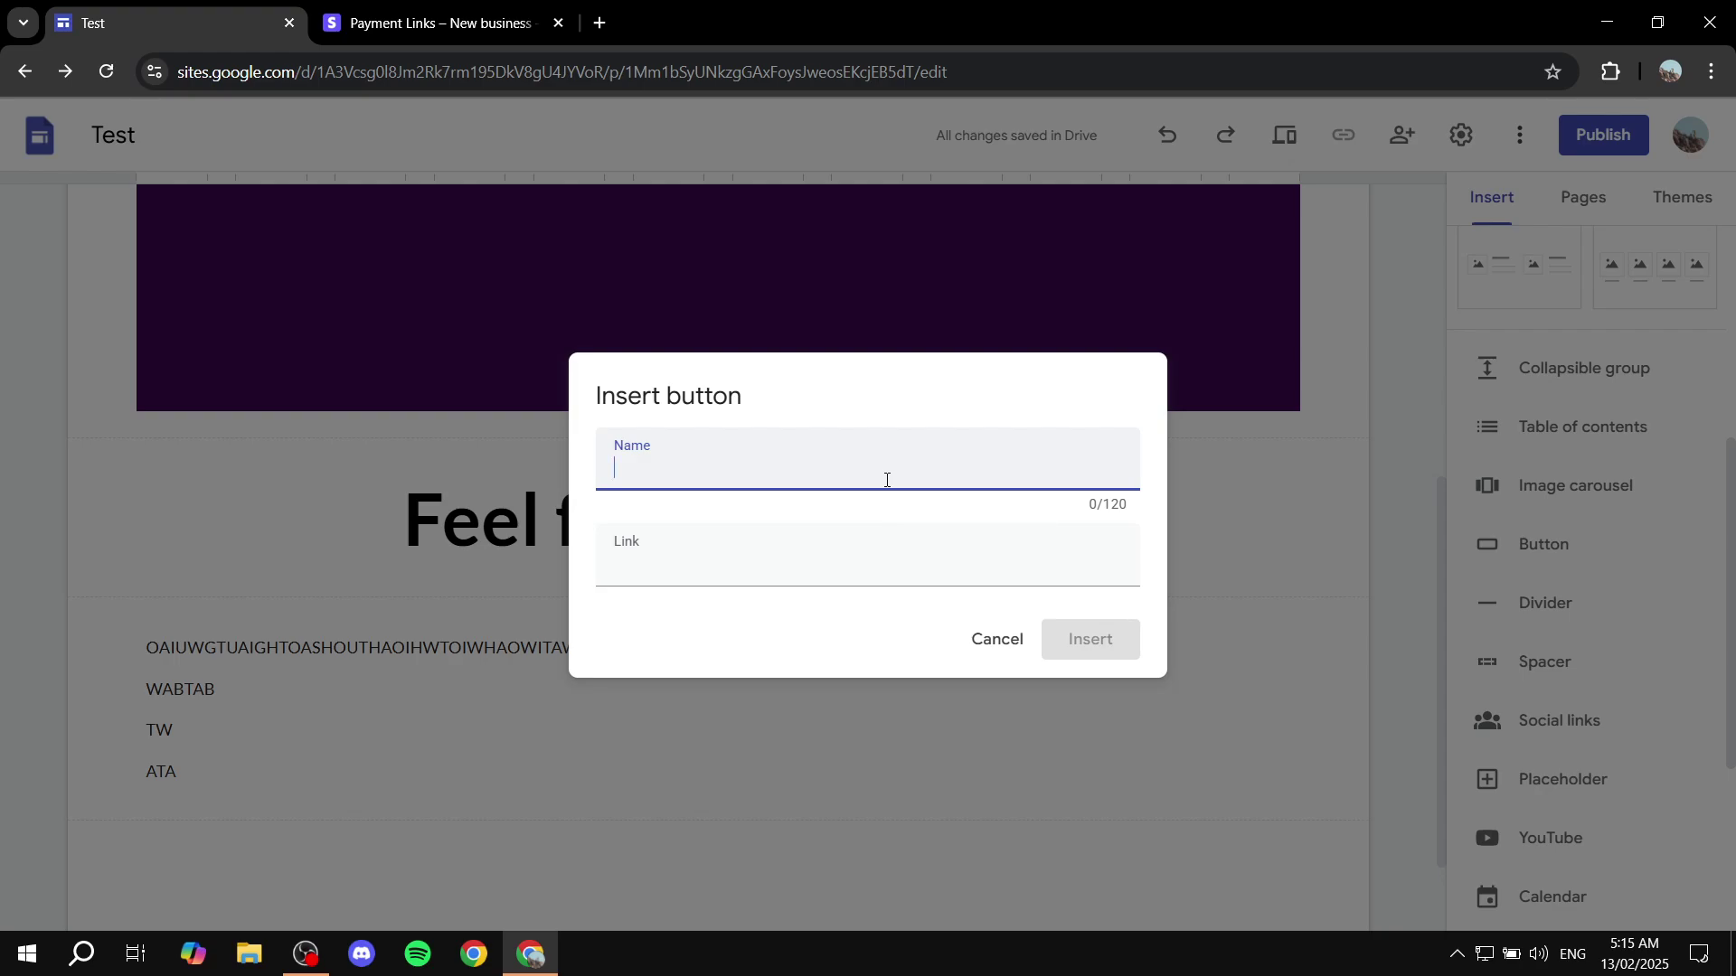
pyautogui.write('Donate')
pyautogui.click(798, 578)
pyautogui.write('https://donate.stripe.com/test_7sIcOx8llgNx4E09AE')
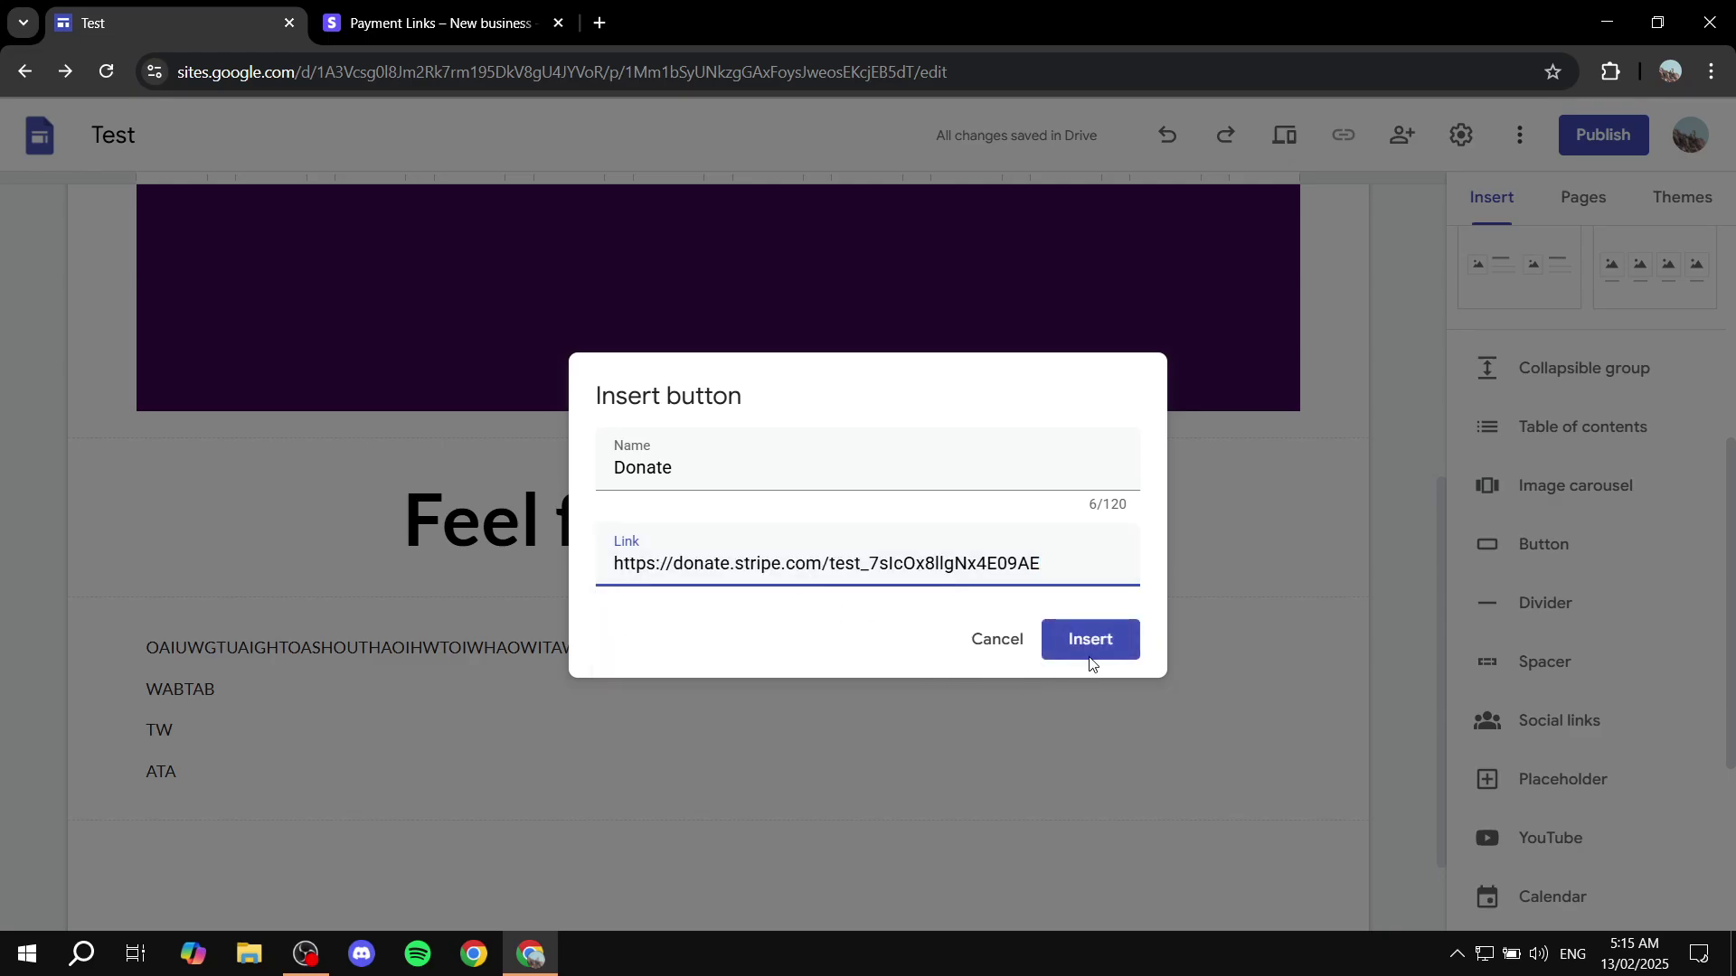
pyautogui.click(1091, 665)
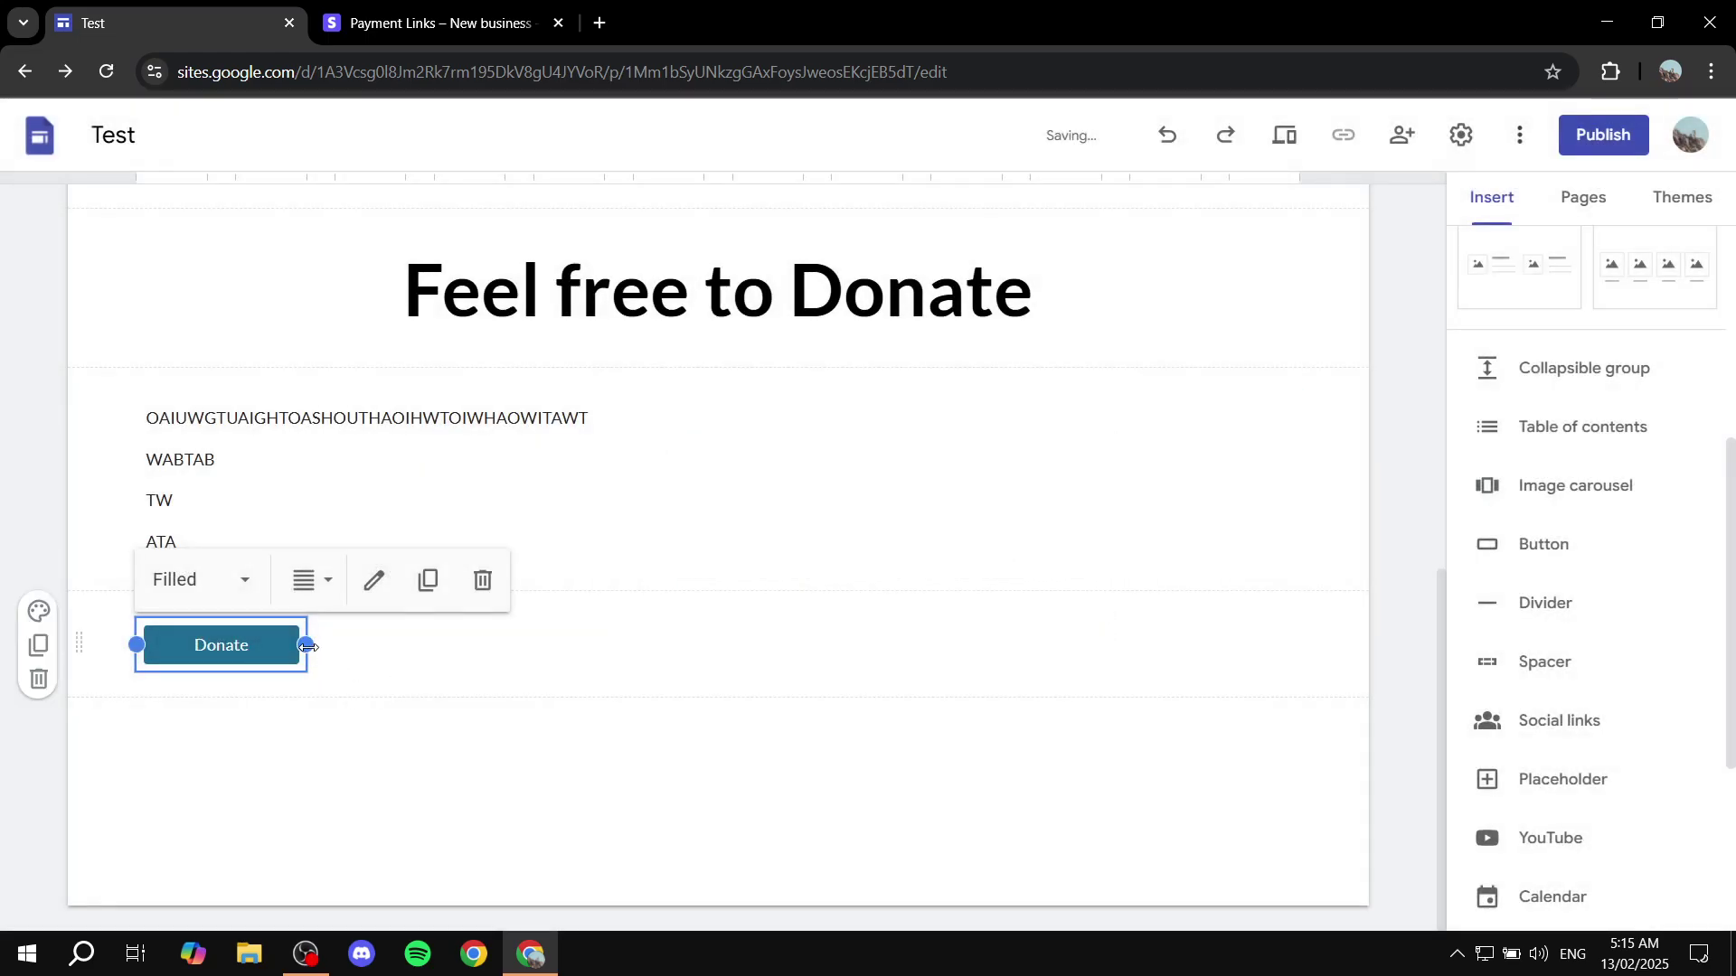
# Widen the Donate button to about double its width, keep the Filled style, and centre it below the text
pyautogui.moveTo(325, 649); pyautogui.dragTo(538, 645)
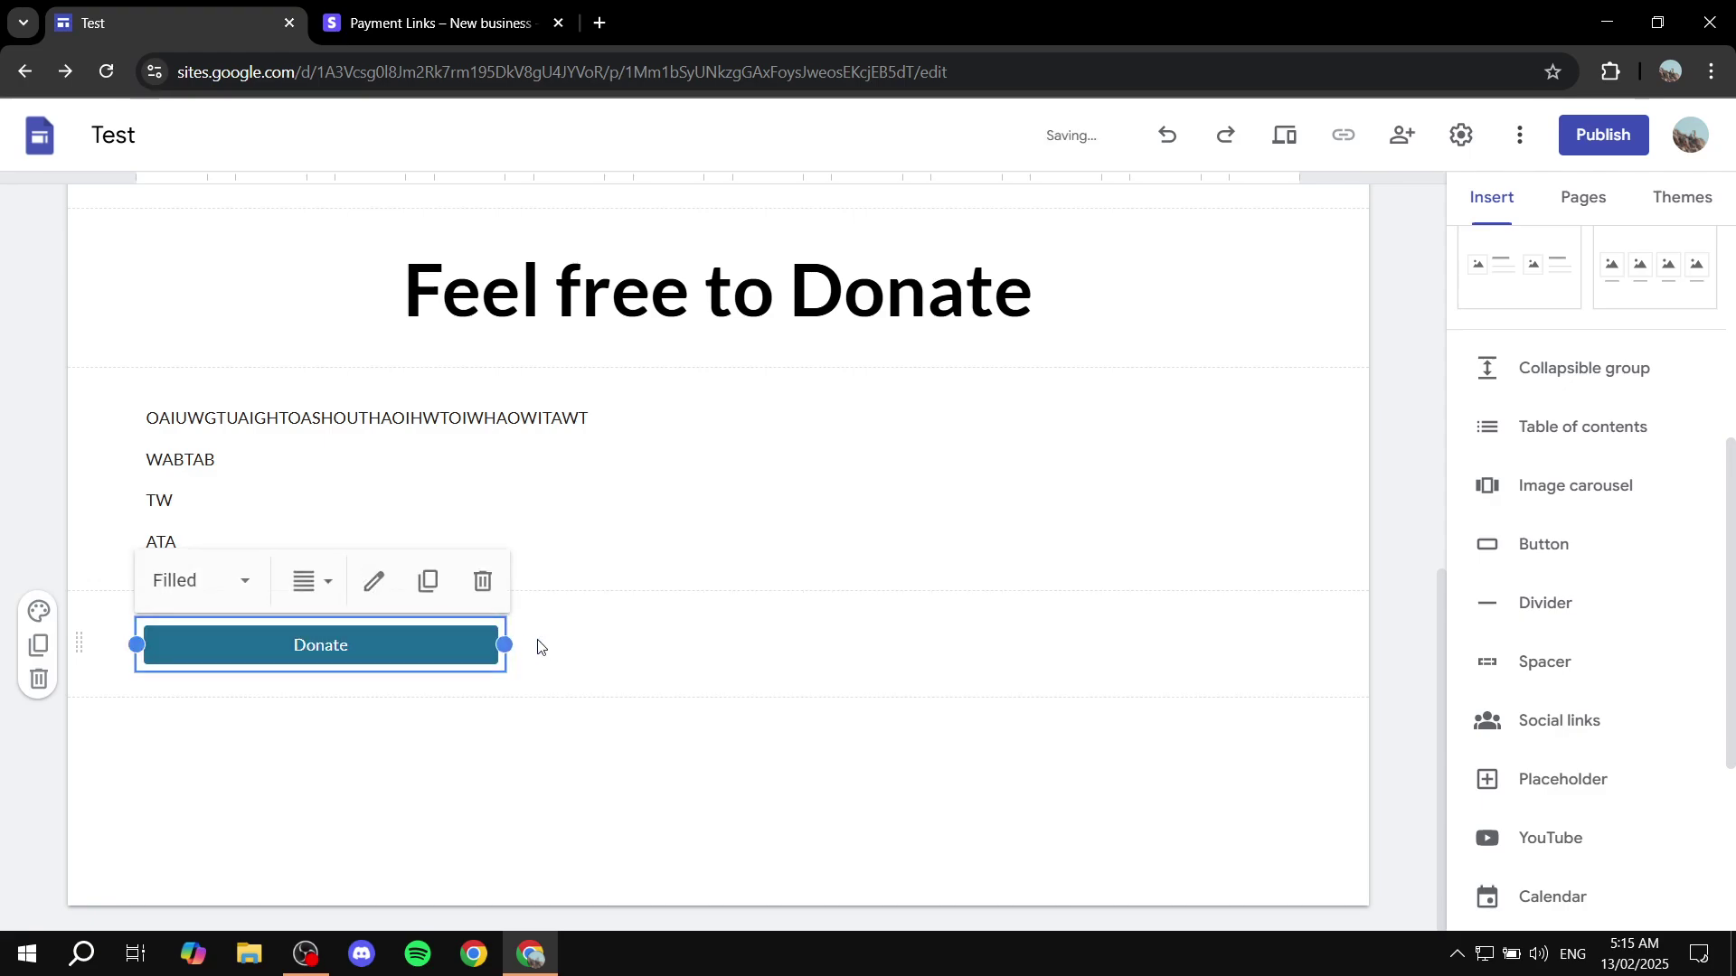
pyautogui.click(242, 578)
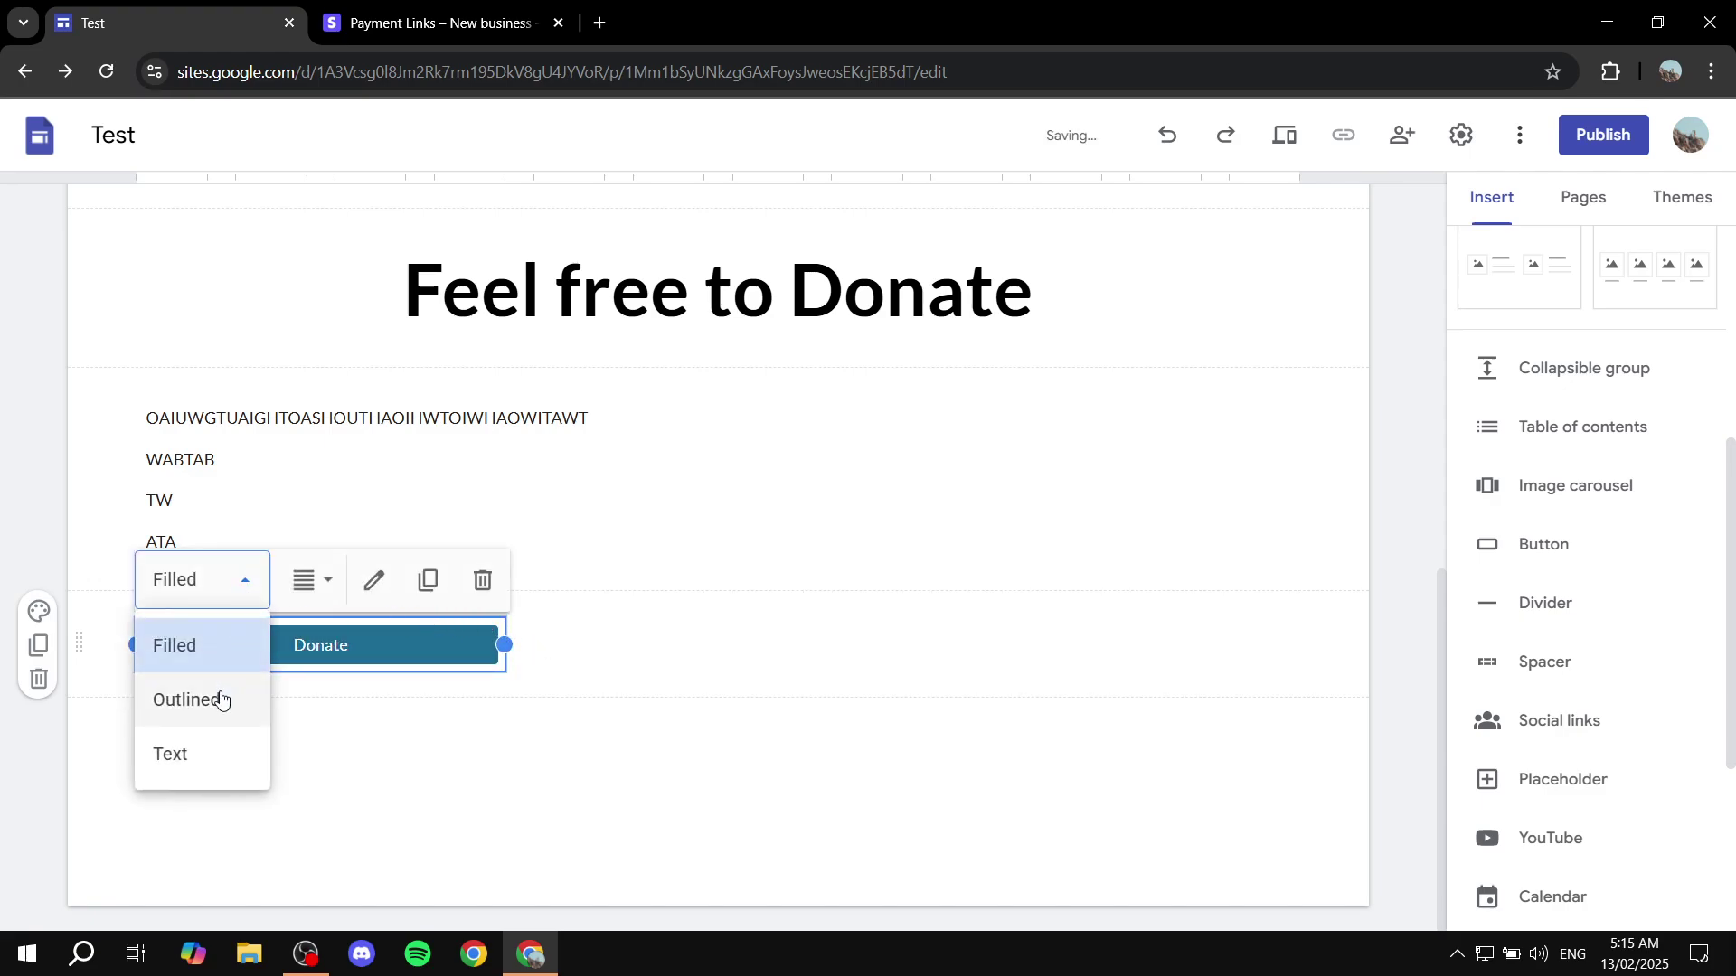
pyautogui.click(219, 578)
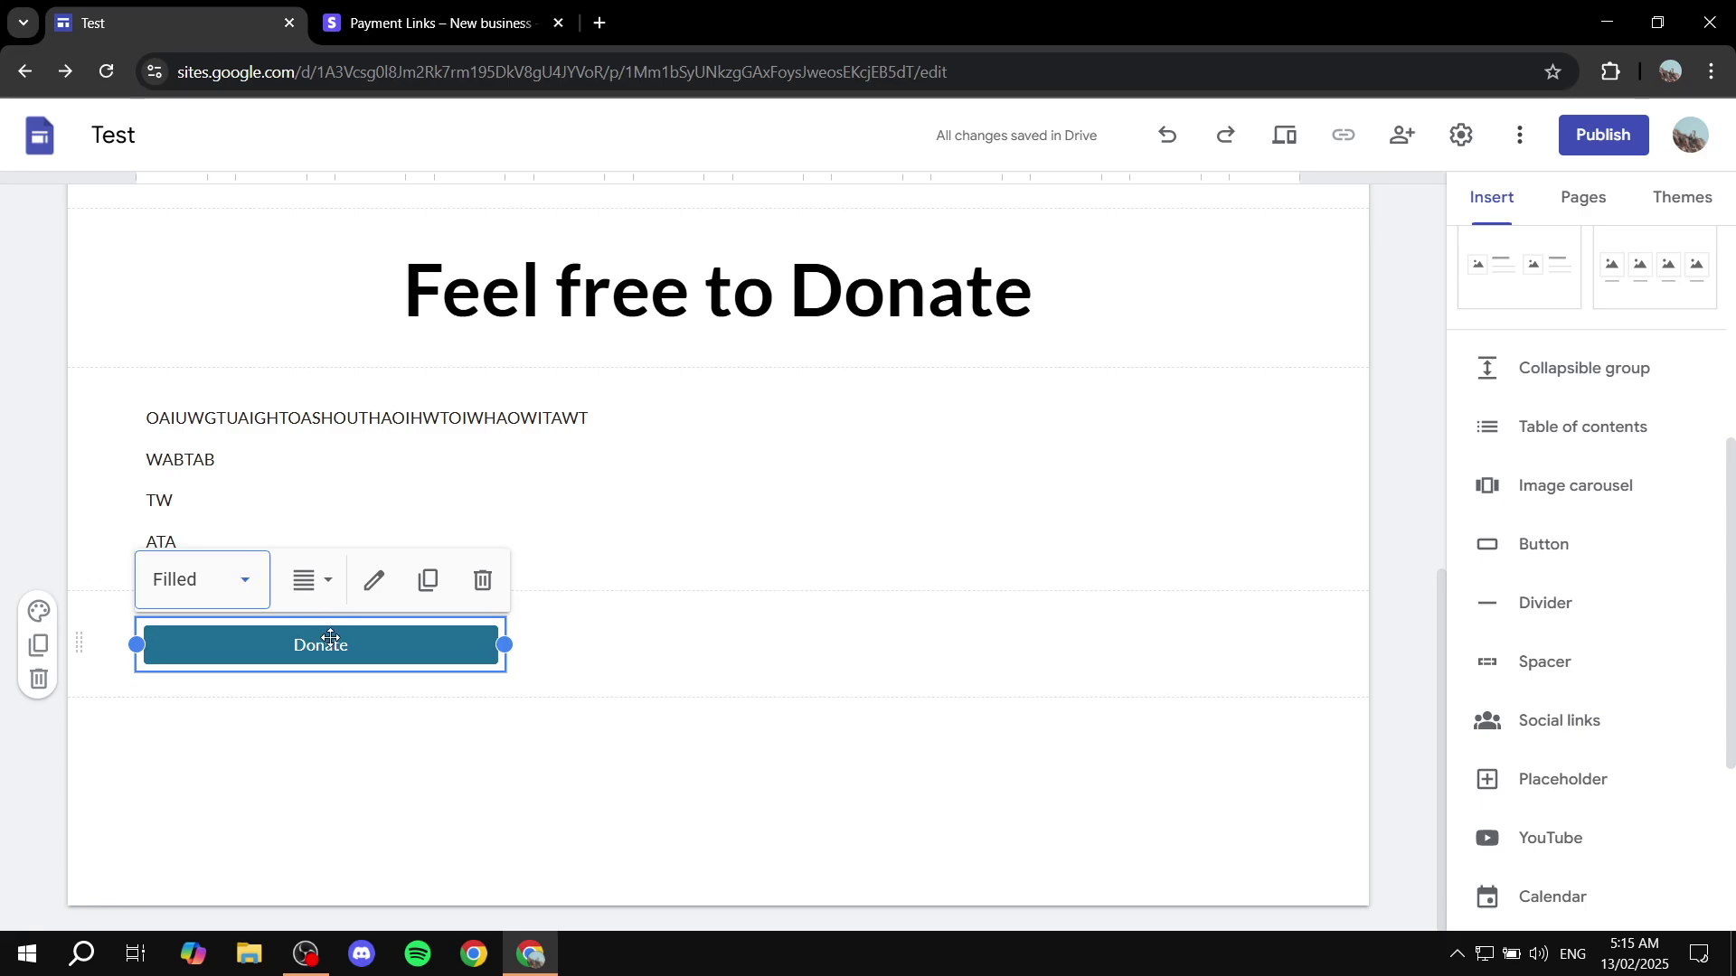
pyautogui.moveTo(327, 642); pyautogui.dragTo(725, 620)
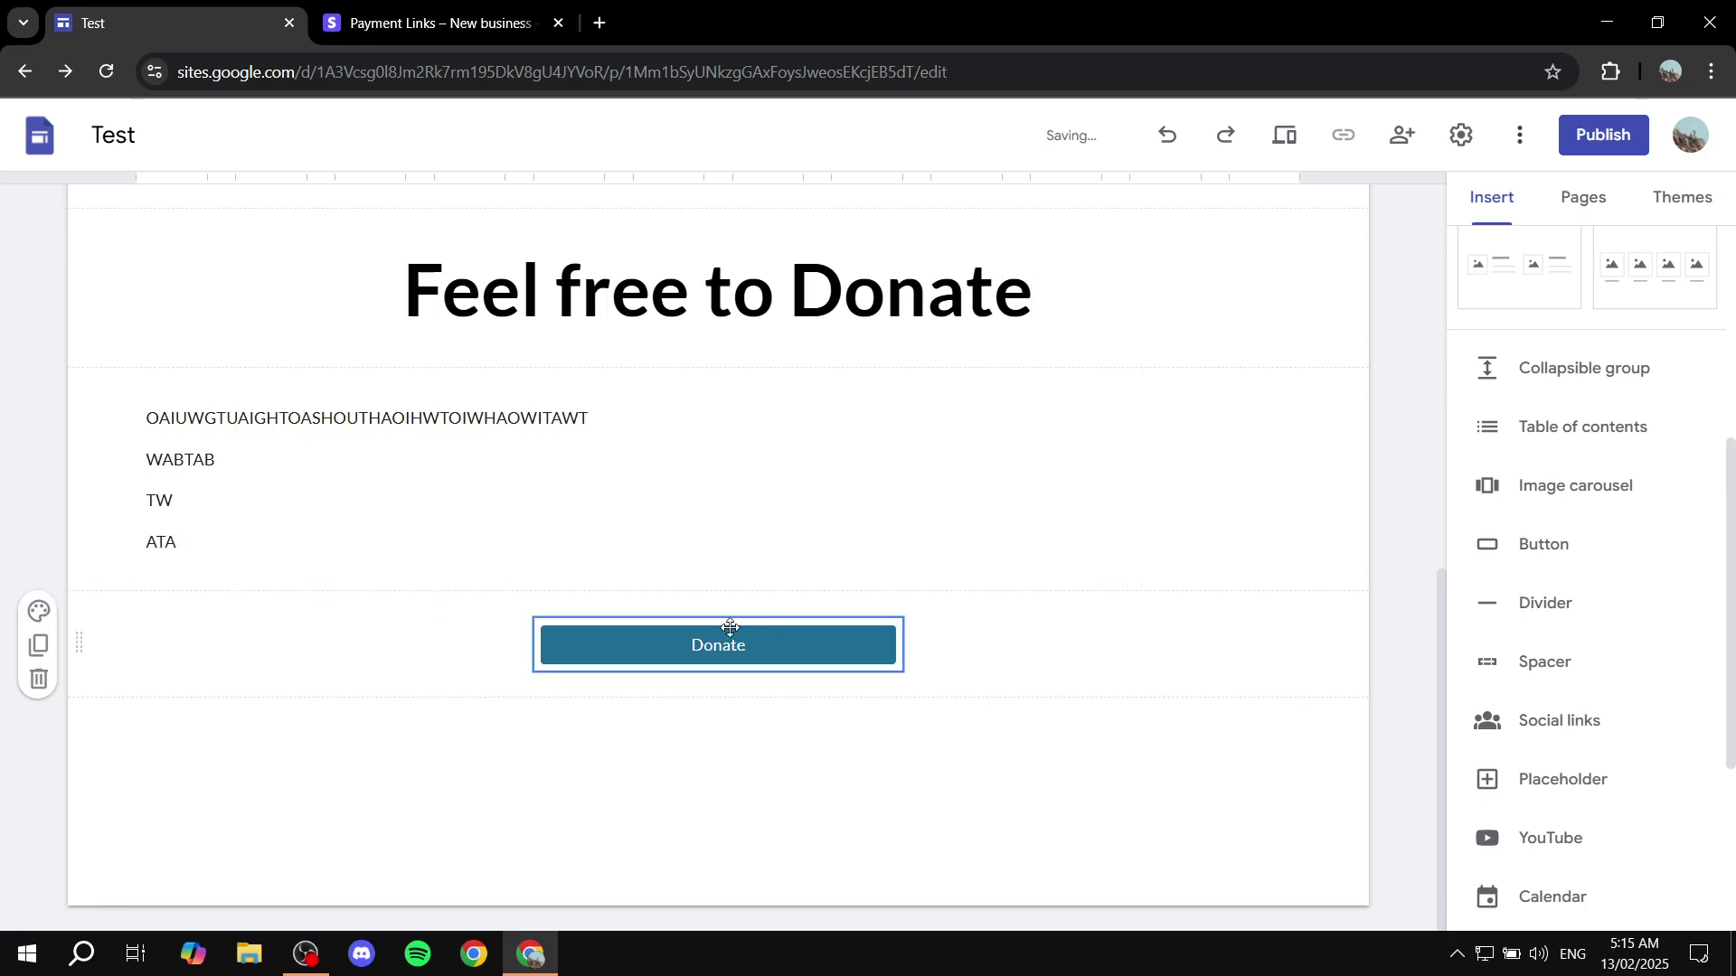
# Centre-align all four lines of the placeholder text box above the Donate button
pyautogui.click(360, 515)
pyautogui.click(842, 366)
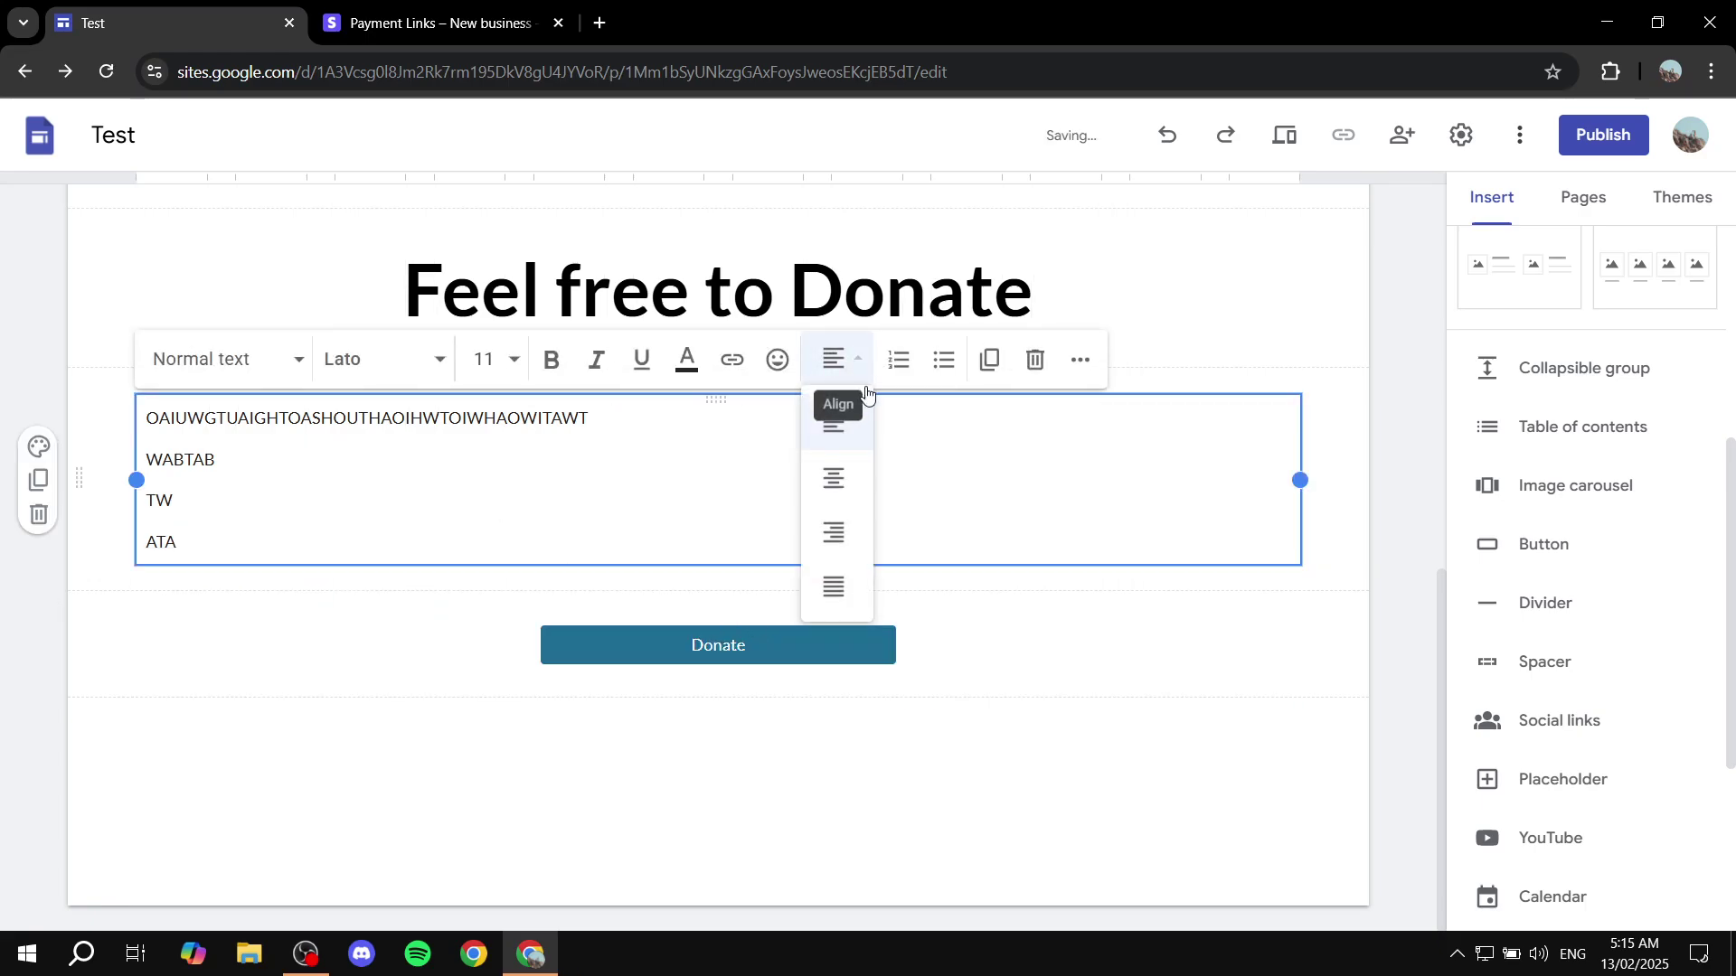
pyautogui.click(832, 472)
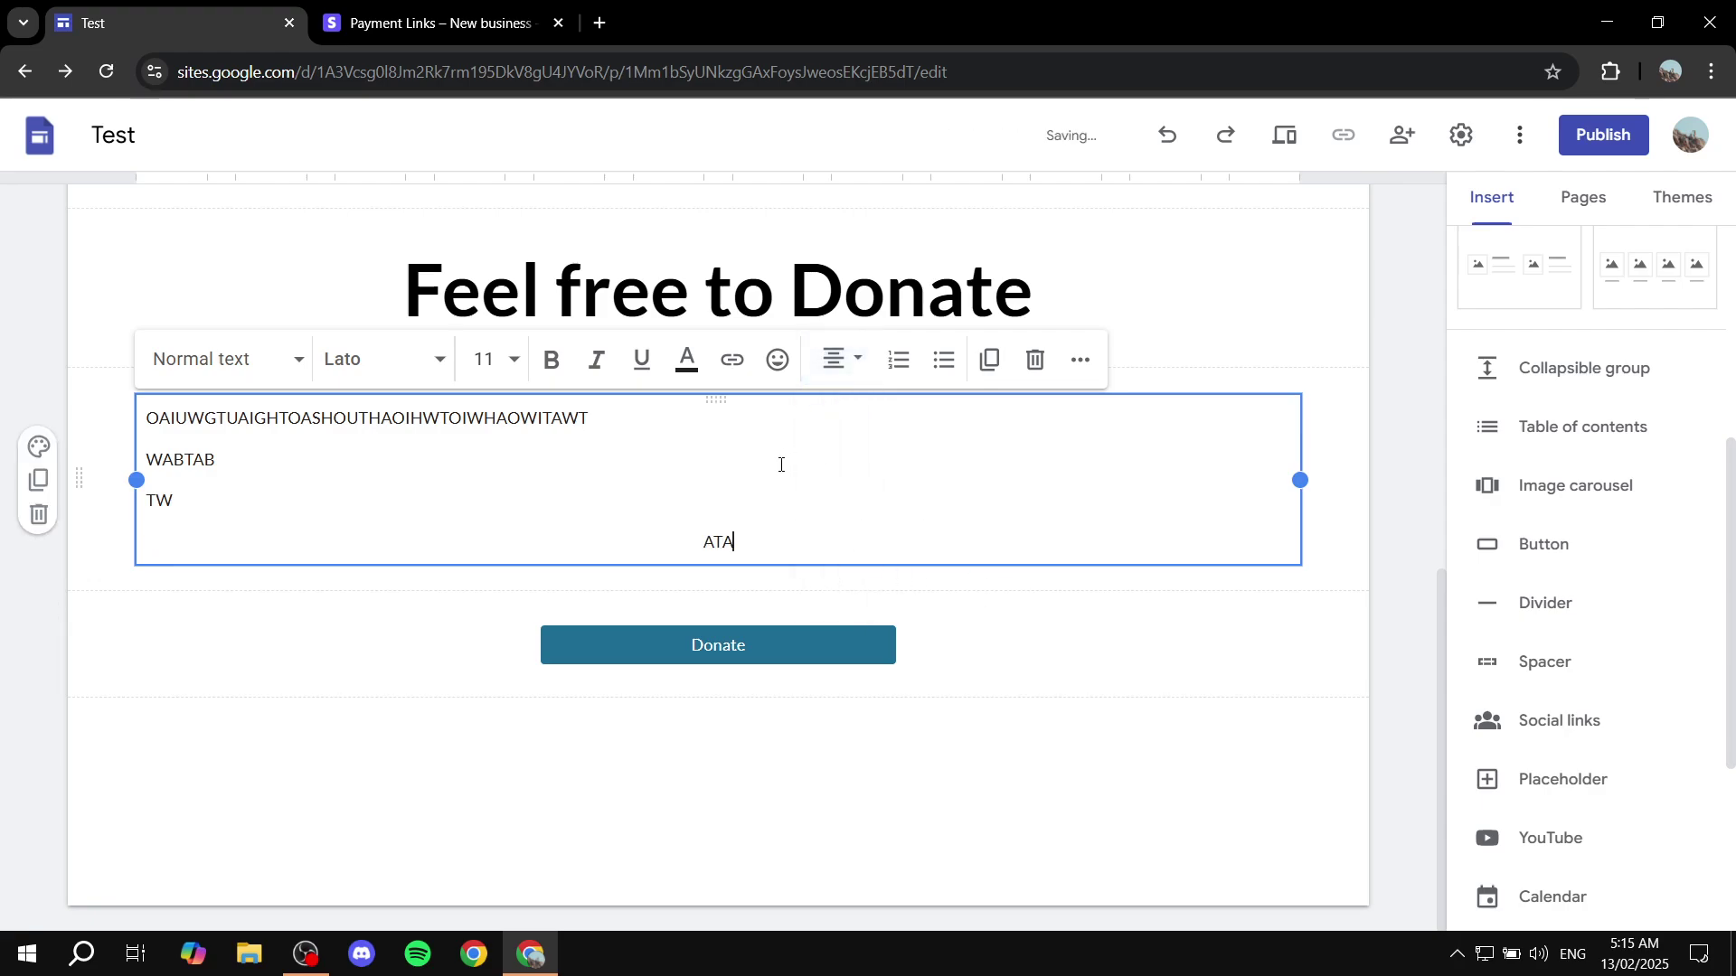
pyautogui.hotkey('ctrl', 'a')
pyautogui.click(842, 358)
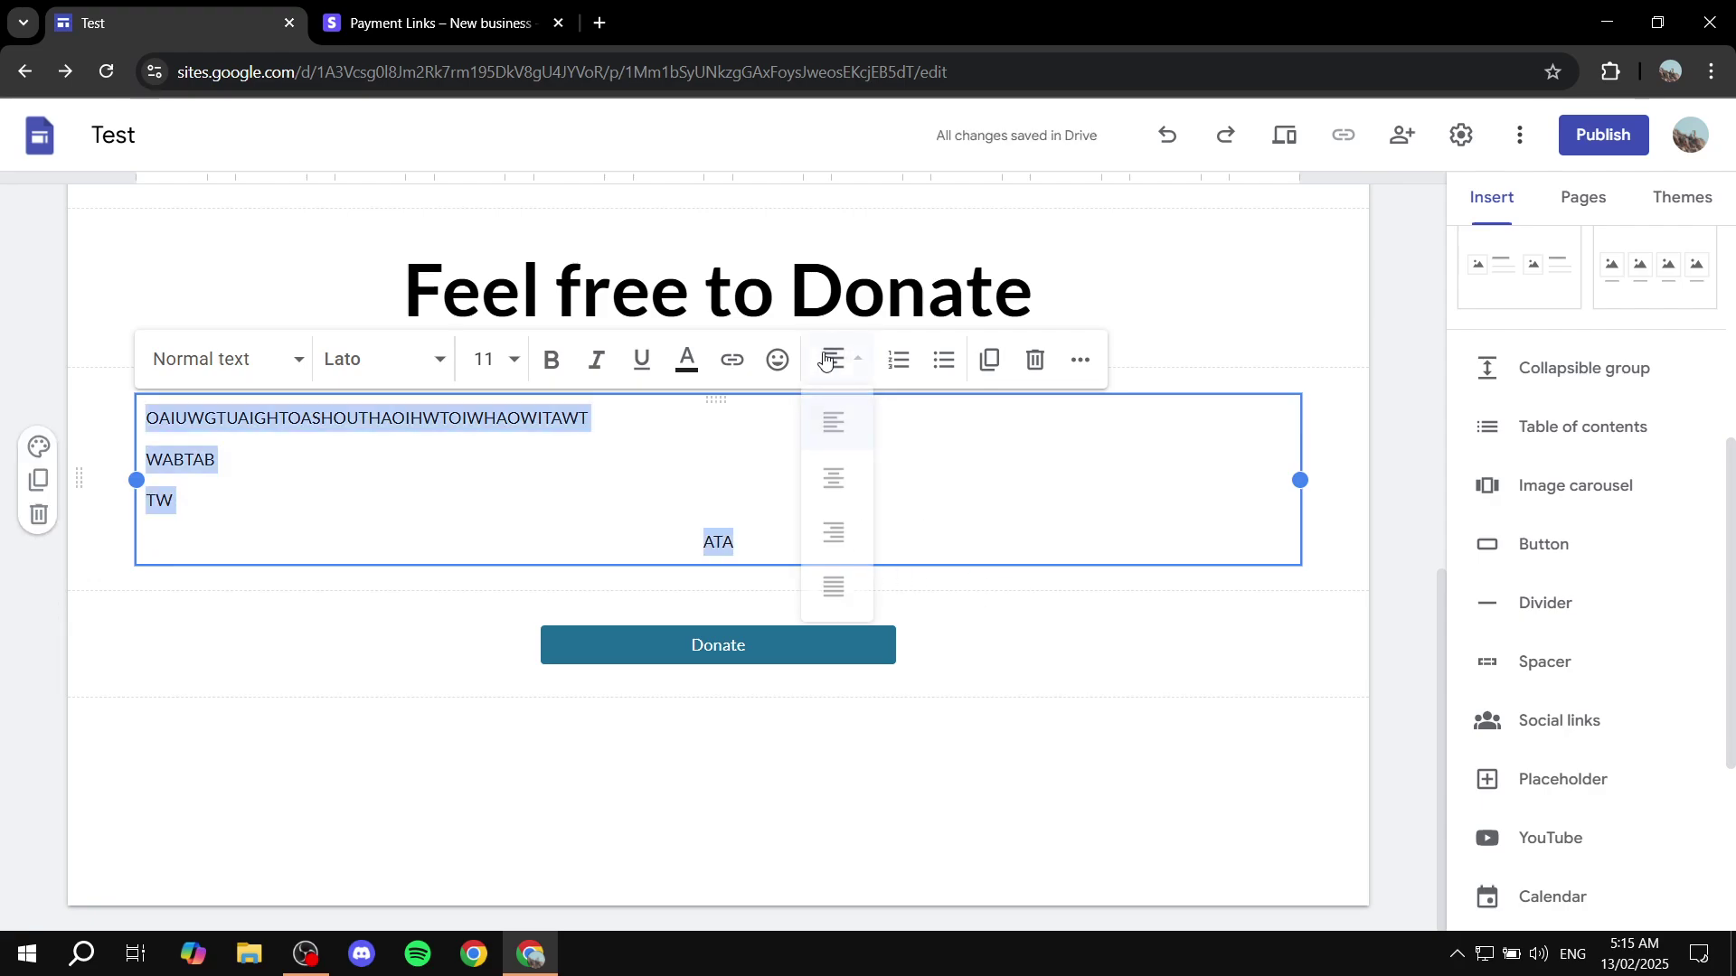
pyautogui.click(832, 472)
pyautogui.click(1008, 644)
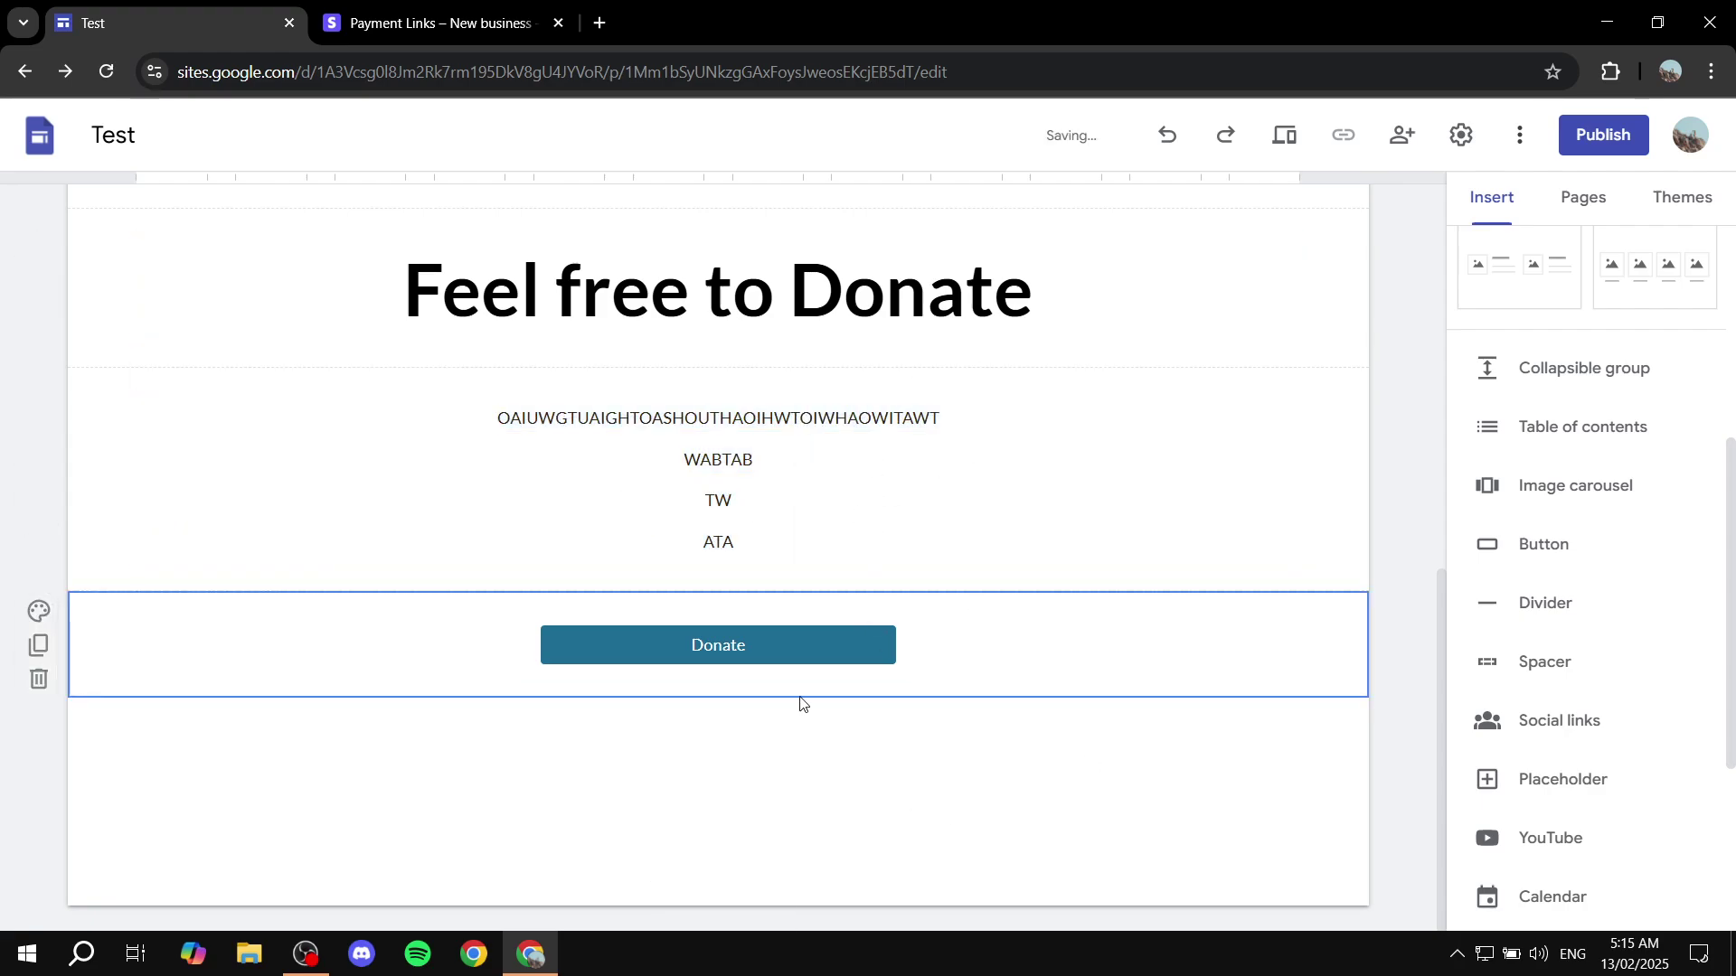
# Select the Donate button, switch to the Stripe dashboard and open the "This is for Donation Site" product details
pyautogui.click(728, 658)
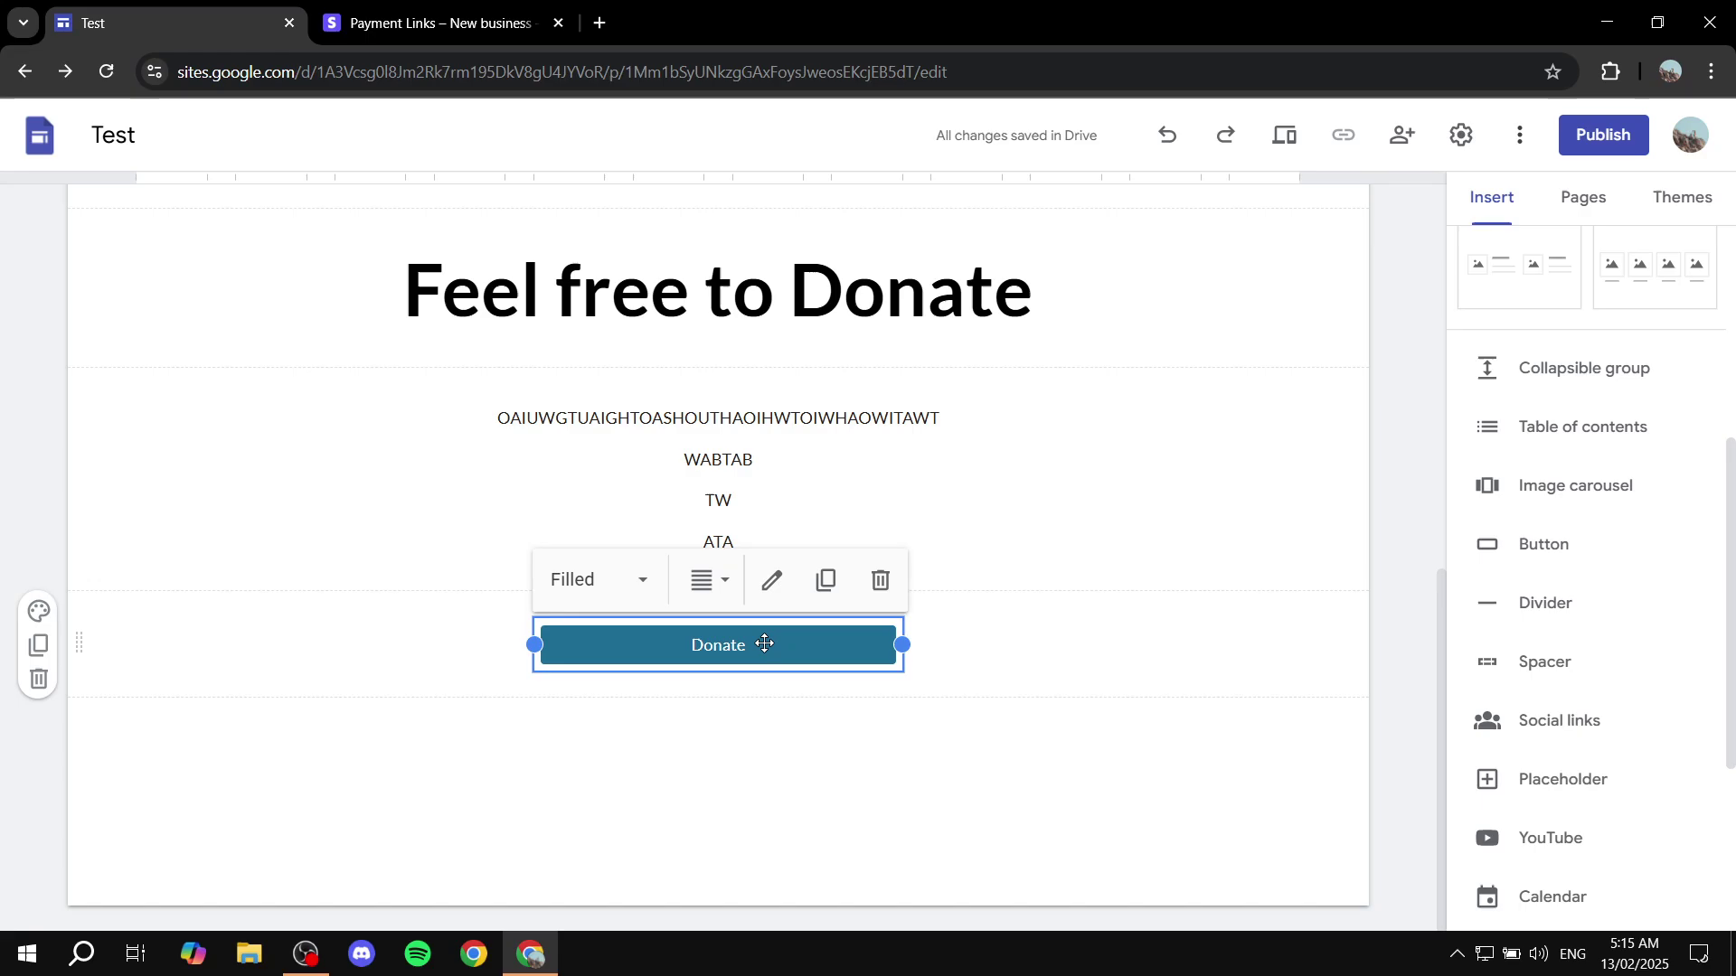
pyautogui.hotkey('ctrl', 'Tab')
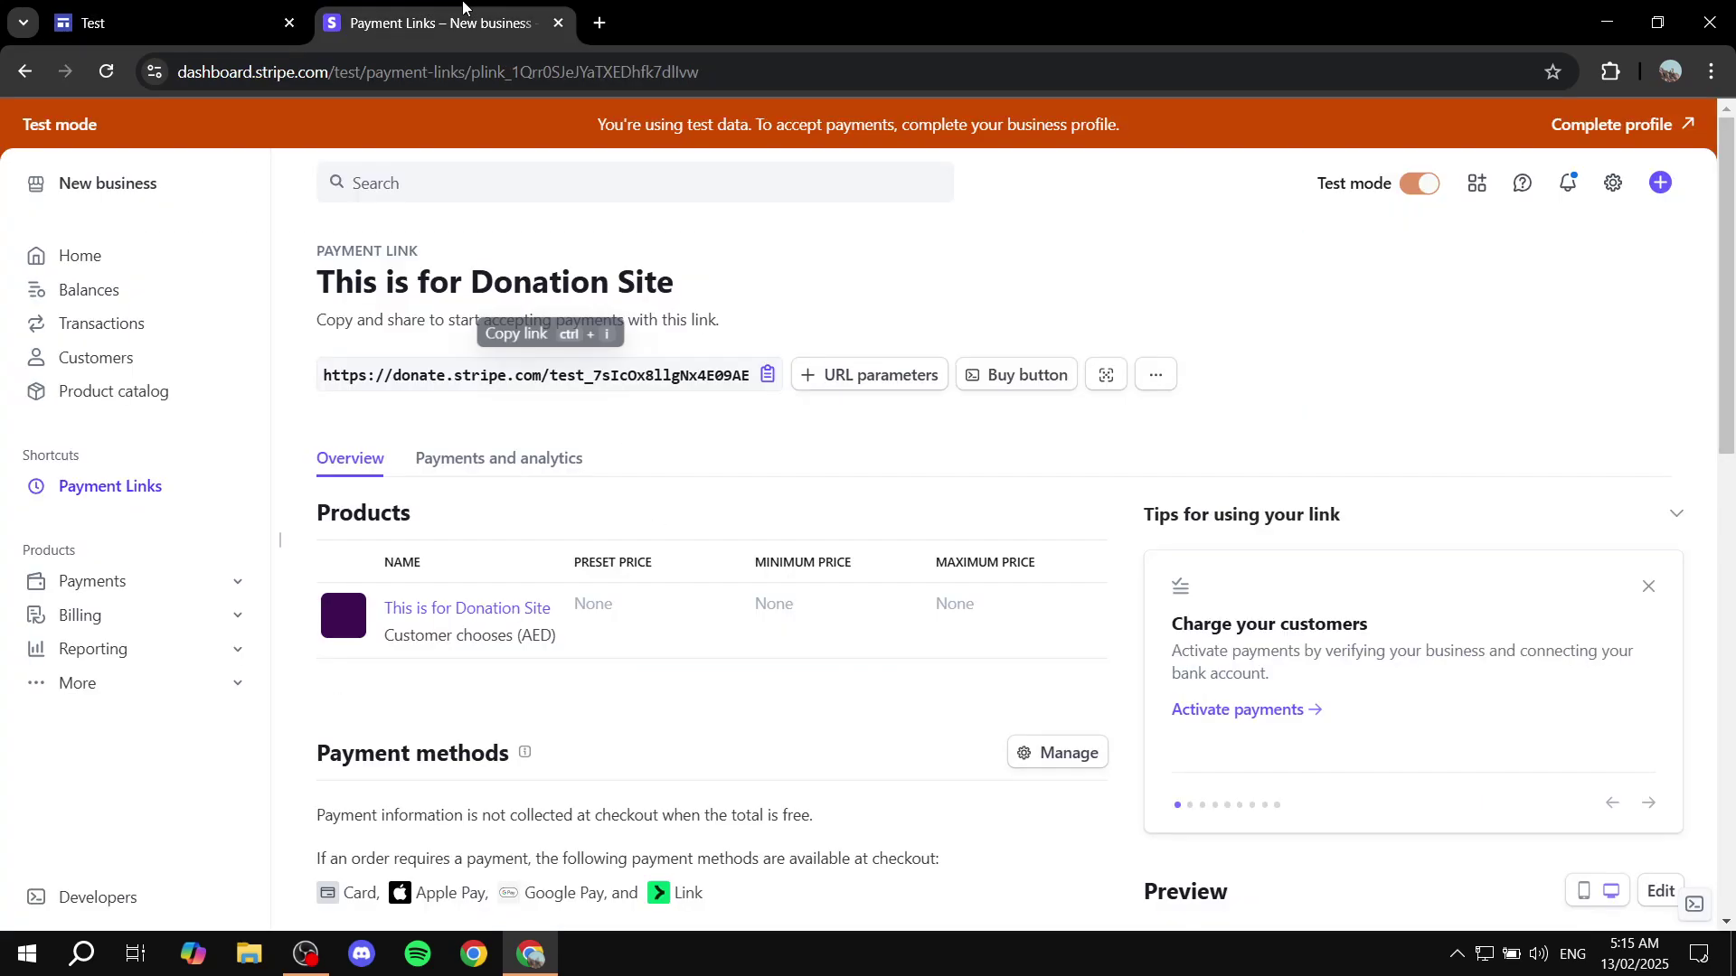
pyautogui.click(423, 616)
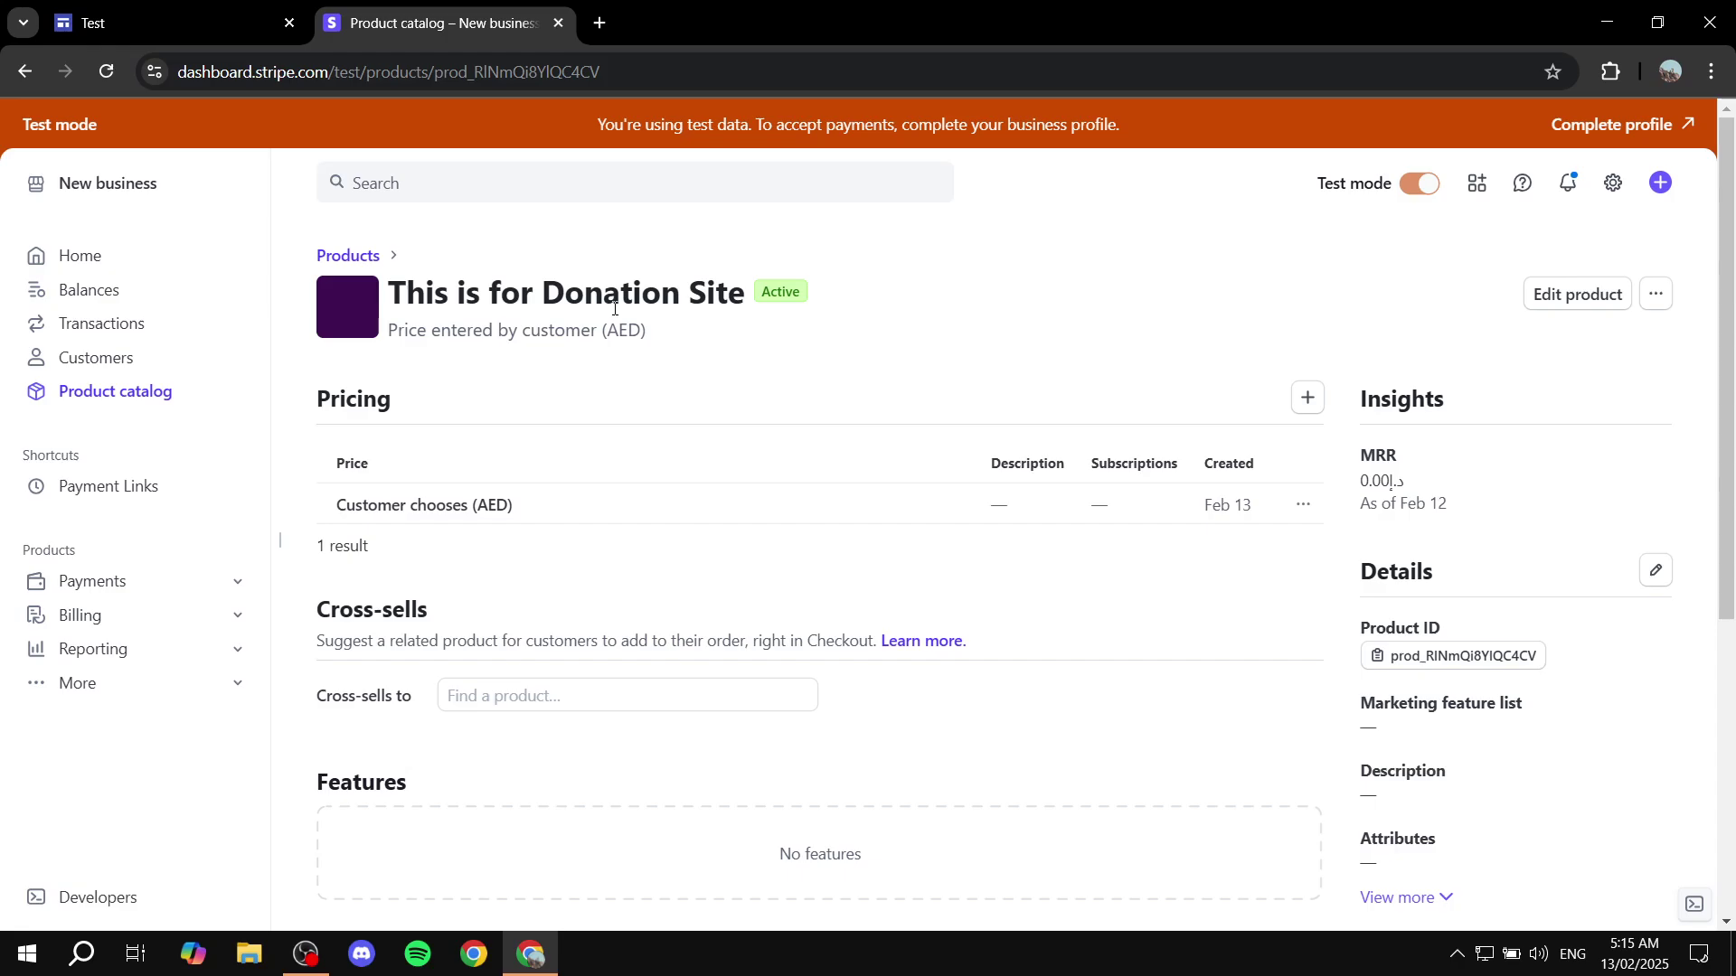
# Return to the Google Sites editor and look over the donation page from the placeholder text up to the title banner
pyautogui.click(283, 13)
pyautogui.click(465, 470)
pyautogui.hotkey('ctrl', 'a')
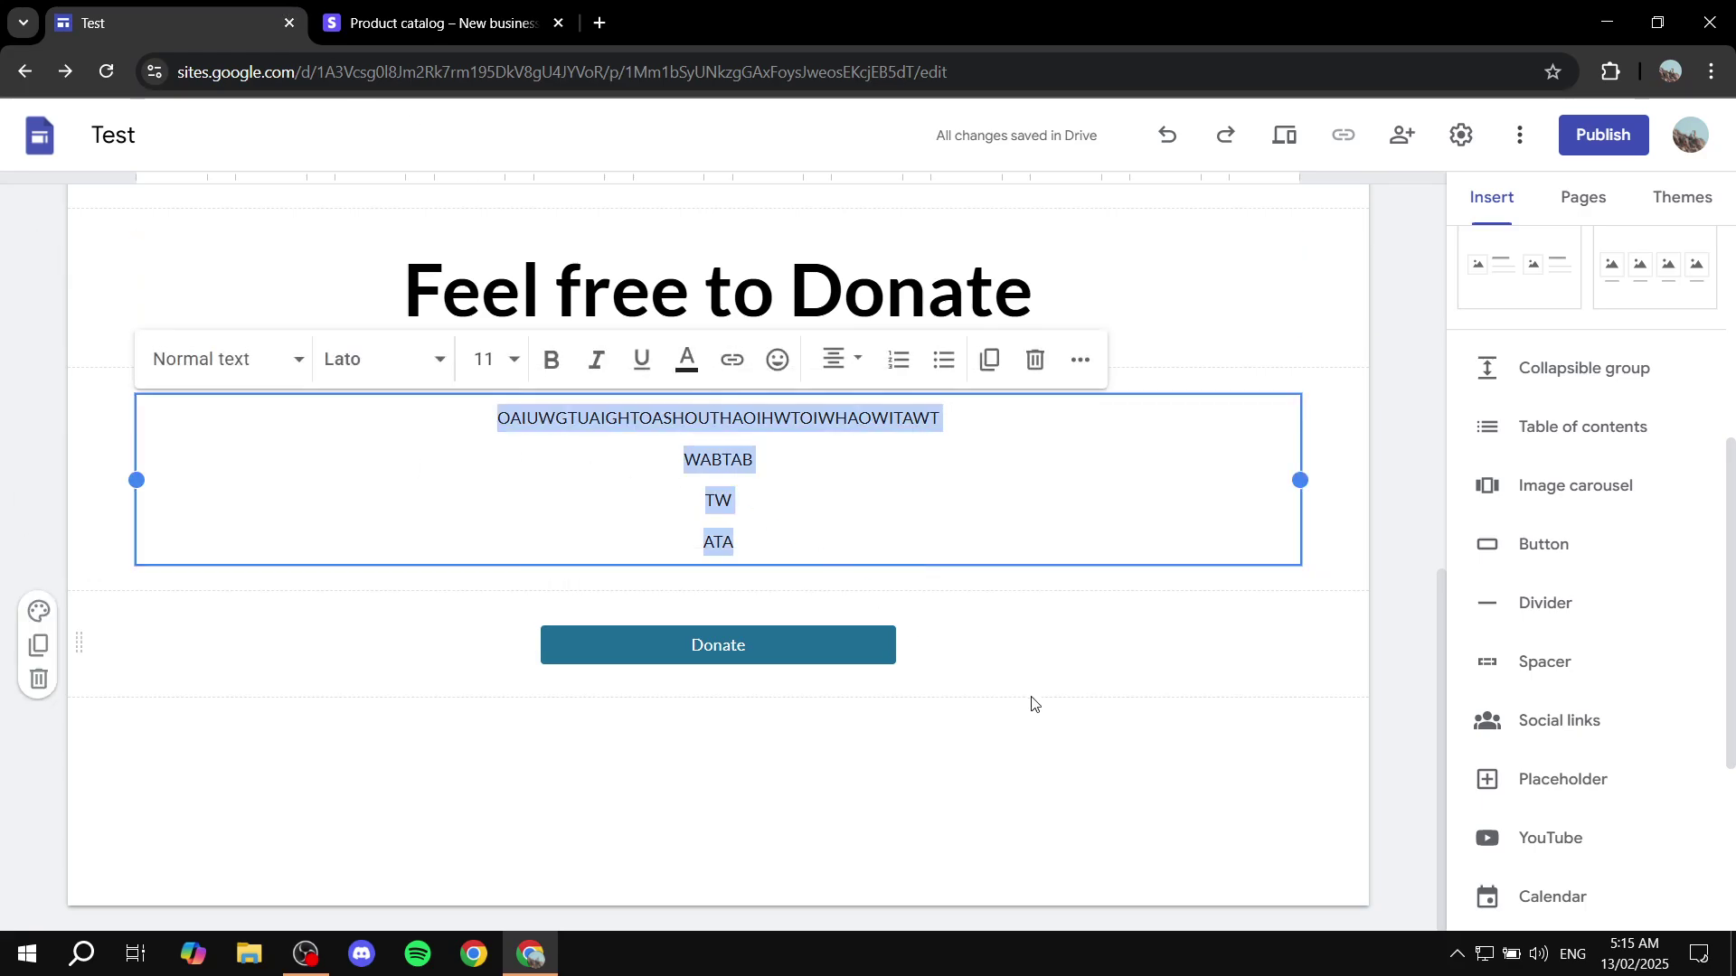
pyautogui.scroll(10, 1031, 701)
pyautogui.scroll(-10, 621, 430)
pyautogui.scroll(10, 1097, 659)
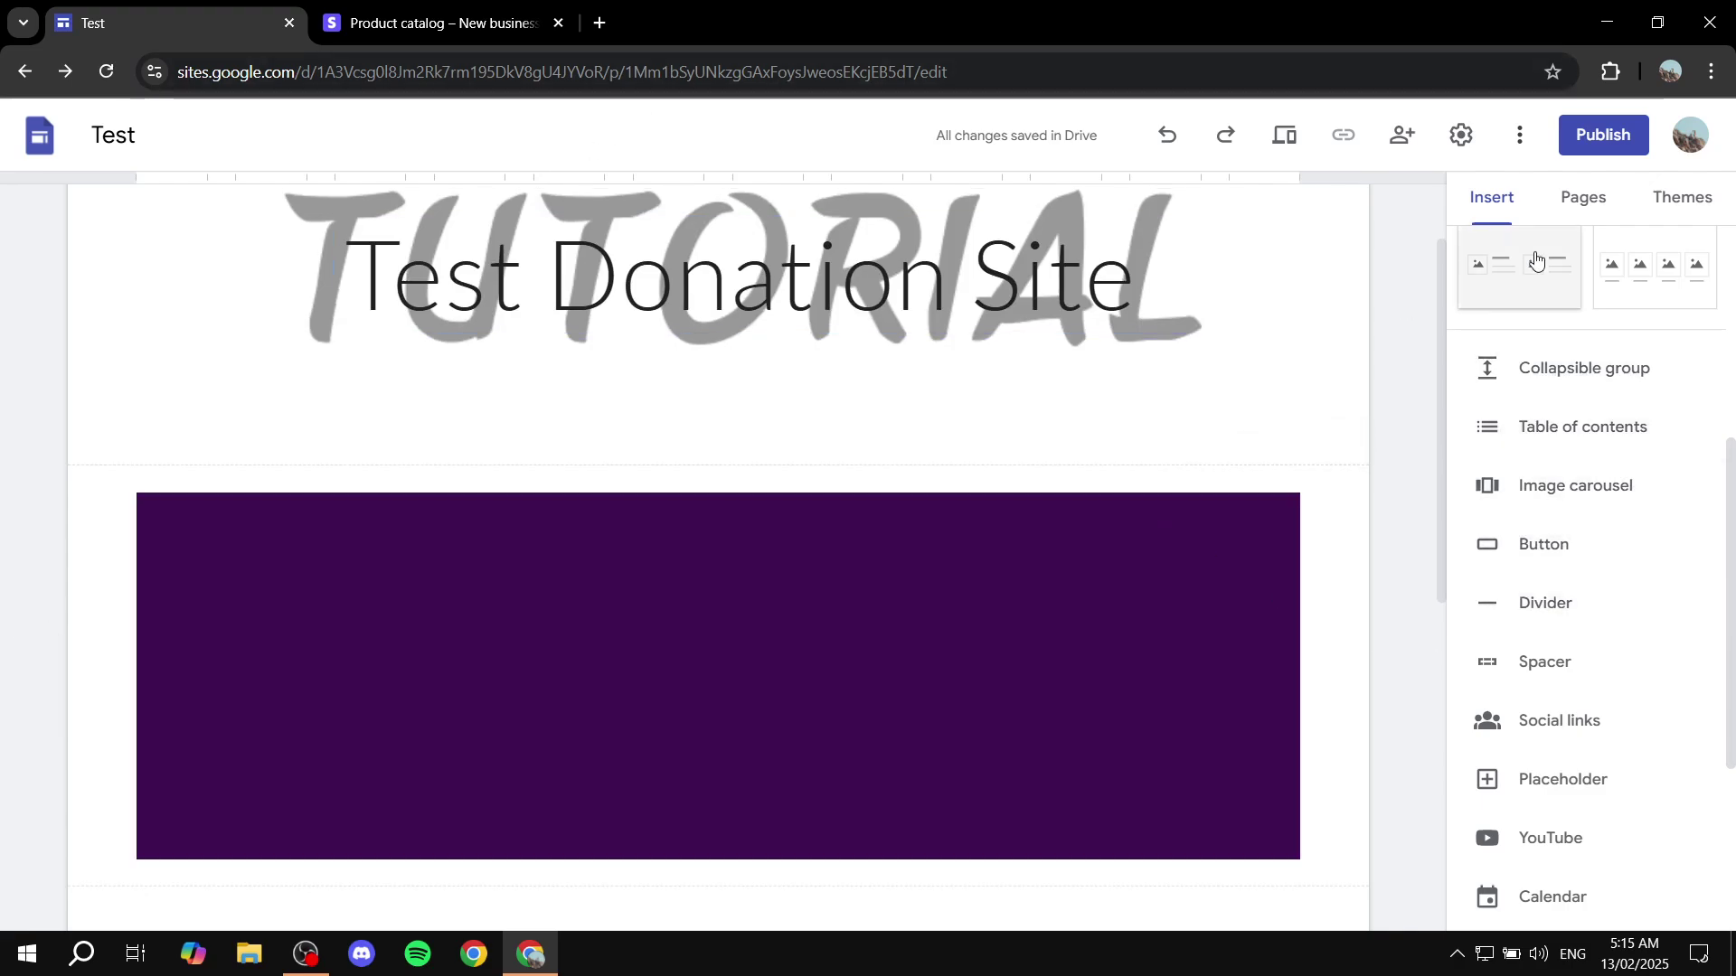
# Review the site's publish settings, close them without publishing, and return to the Donate section
pyautogui.click(1597, 136)
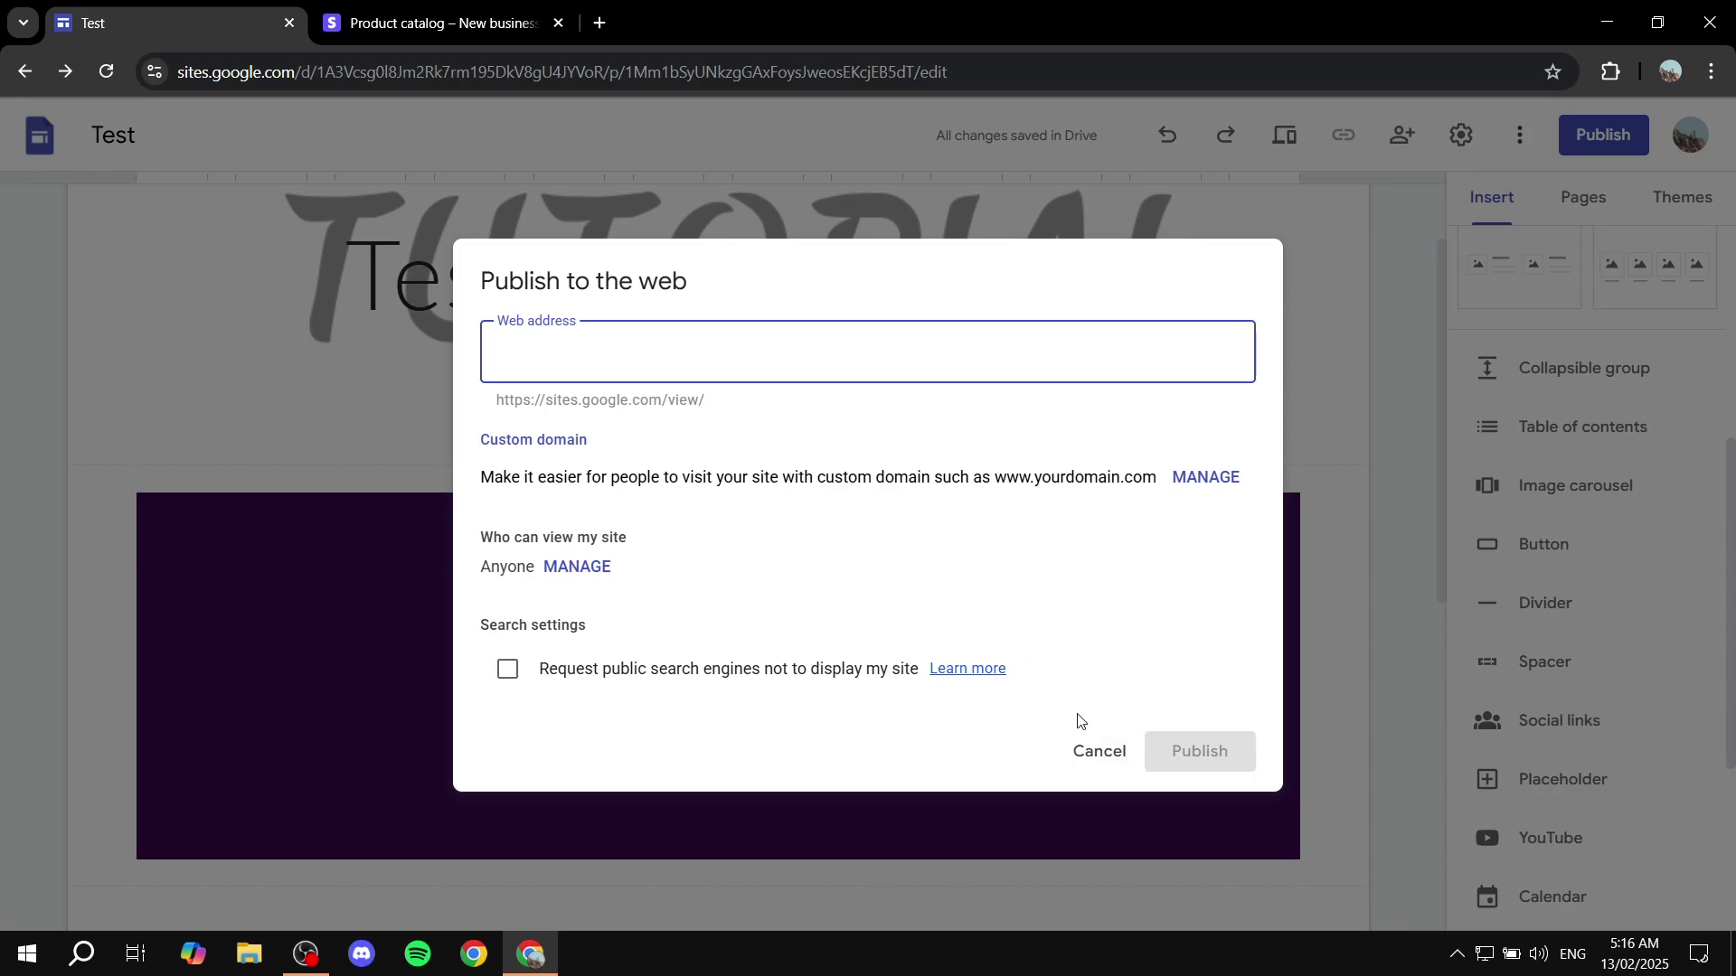
pyautogui.click(1097, 750)
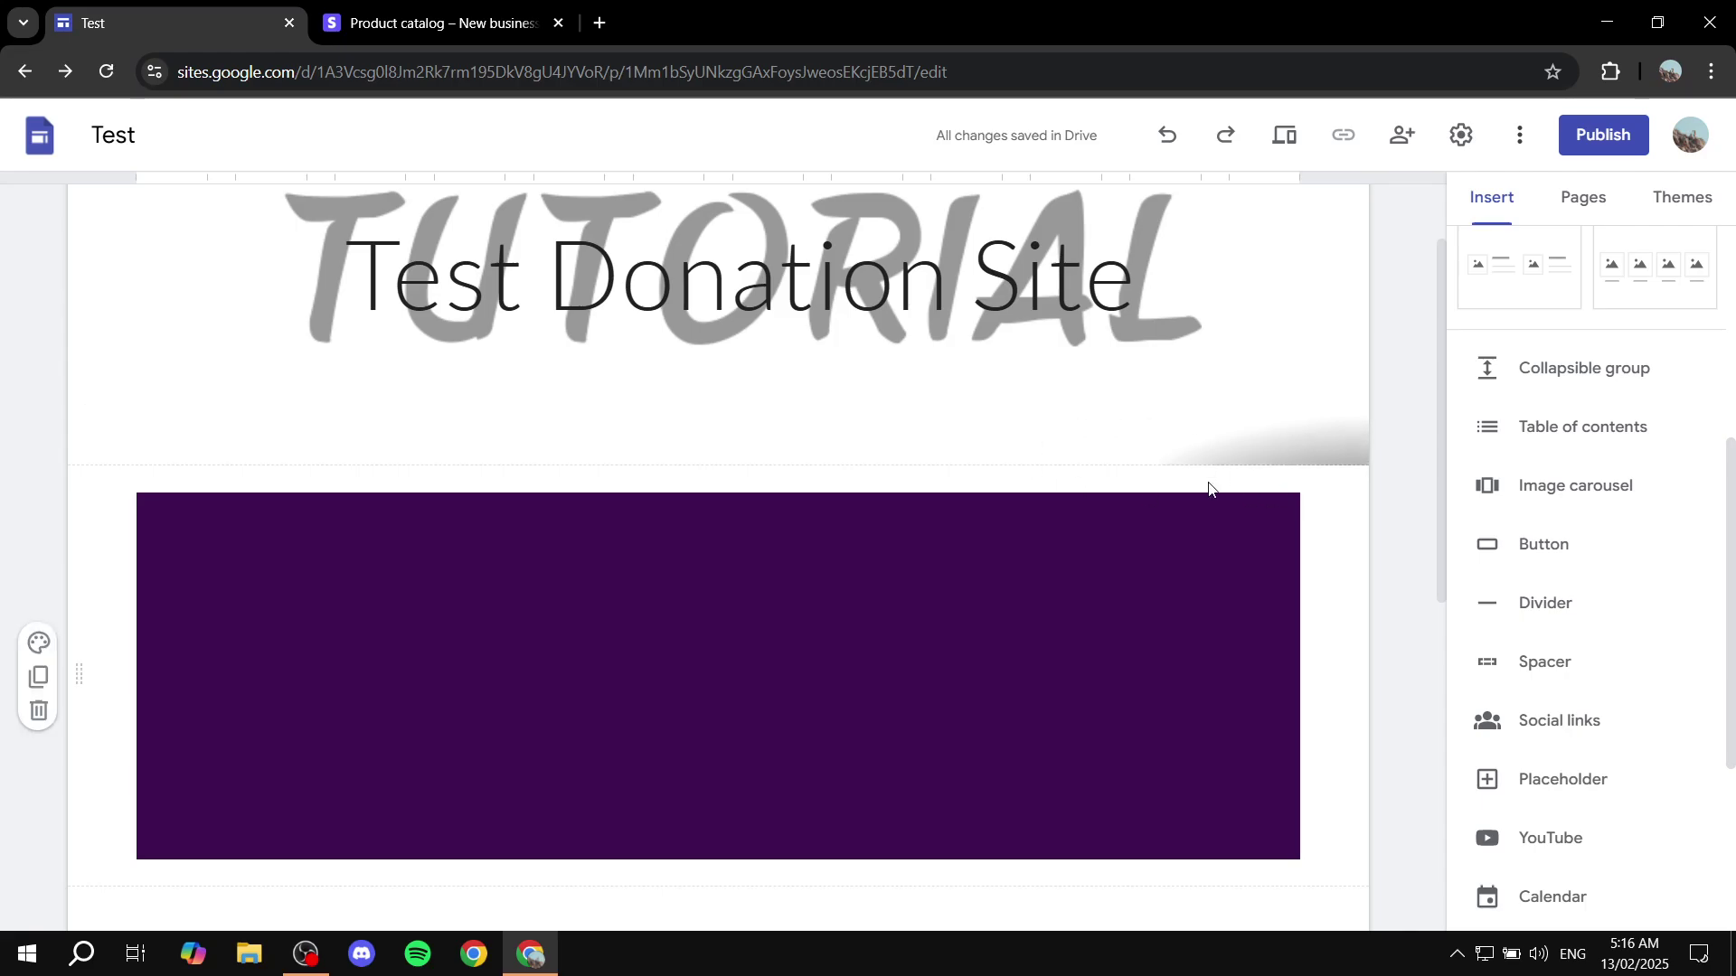
pyautogui.scroll(-5, 1101, 579)
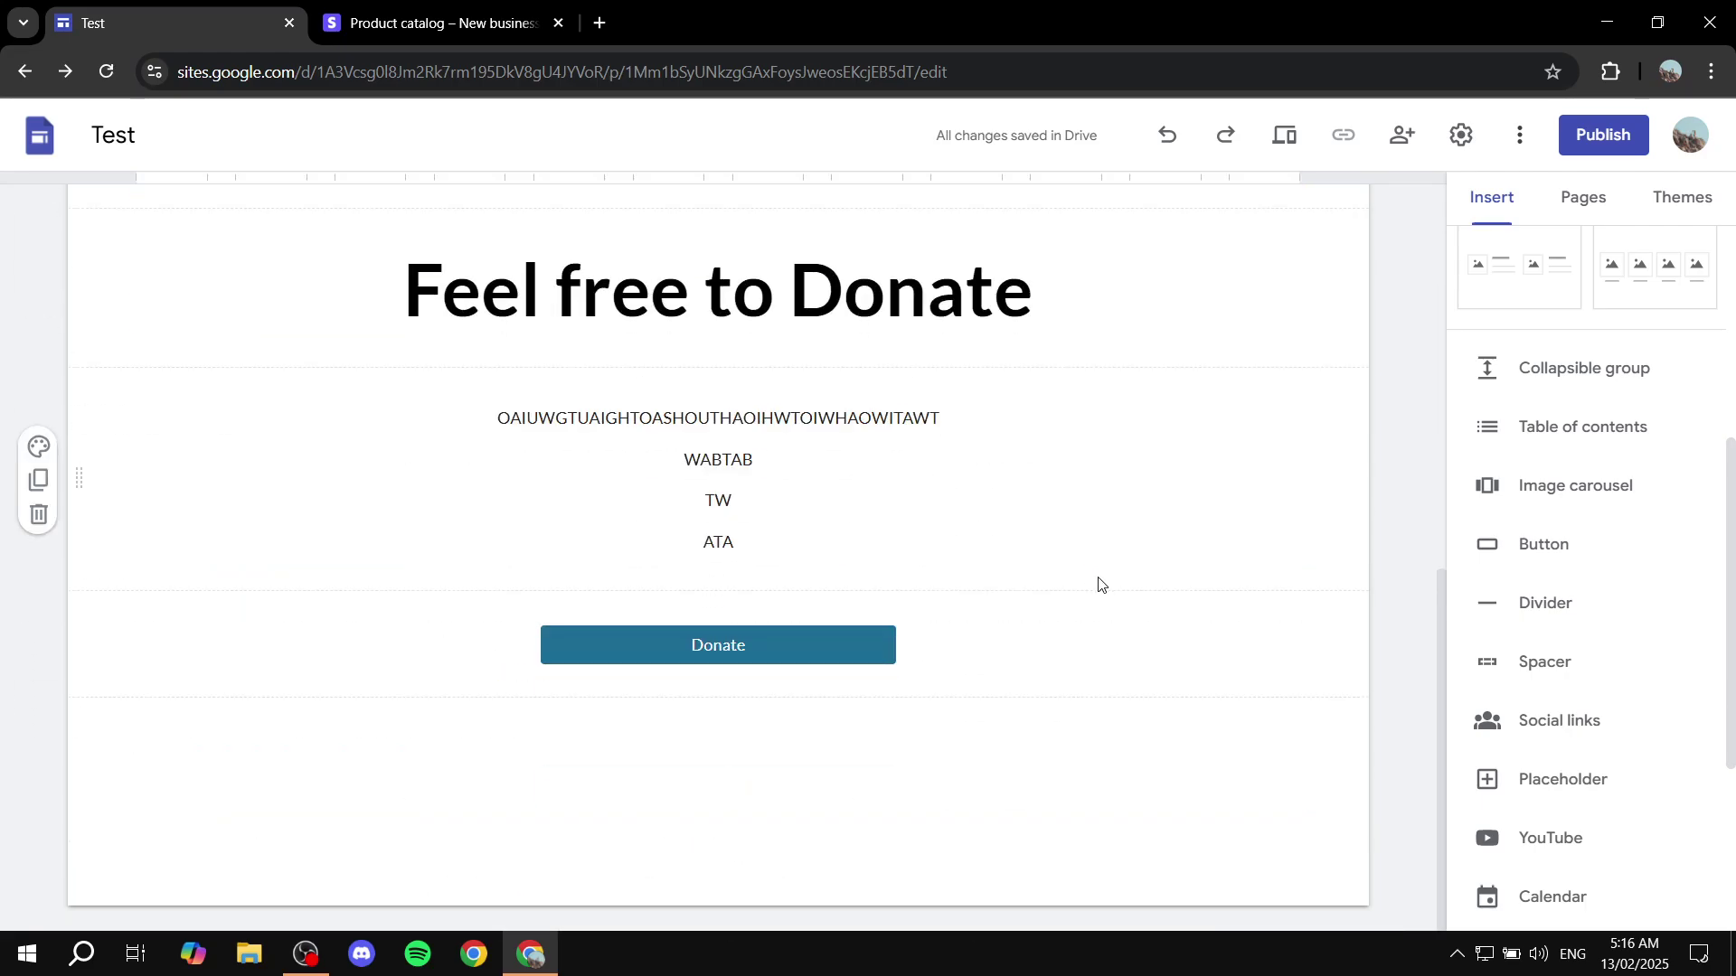